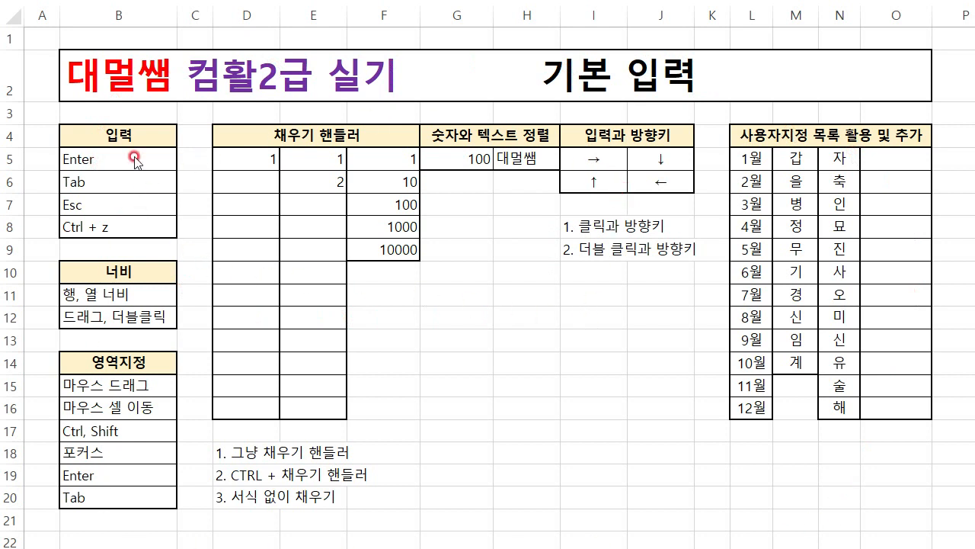
pyautogui.click(230, 201)
pyautogui.click(458, 362)
pyautogui.click(477, 401)
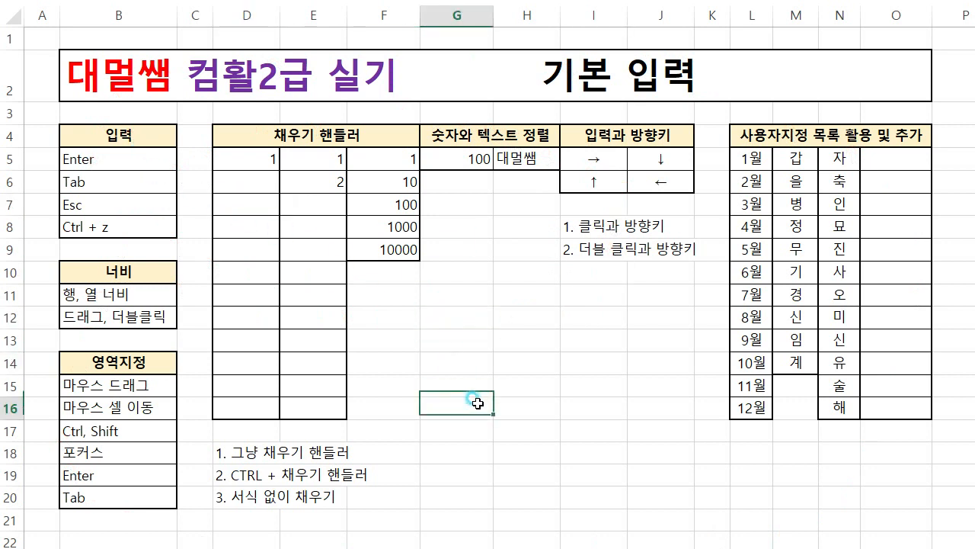
pyautogui.click(664, 378)
pyautogui.click(662, 295)
pyautogui.click(462, 377)
pyautogui.click(643, 385)
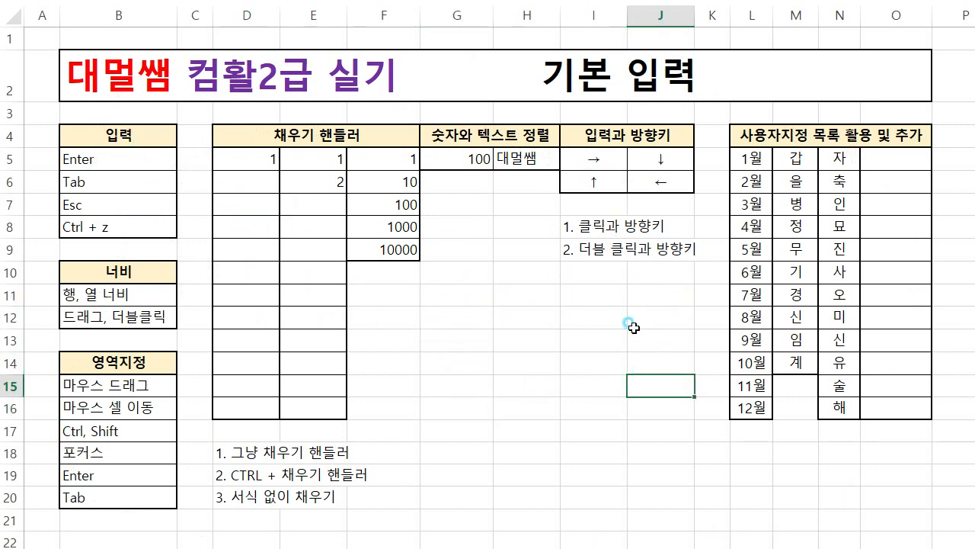
pyautogui.click(630, 320)
pyautogui.click(478, 312)
pyautogui.click(482, 364)
pyautogui.click(579, 362)
pyautogui.click(571, 331)
pyautogui.click(503, 322)
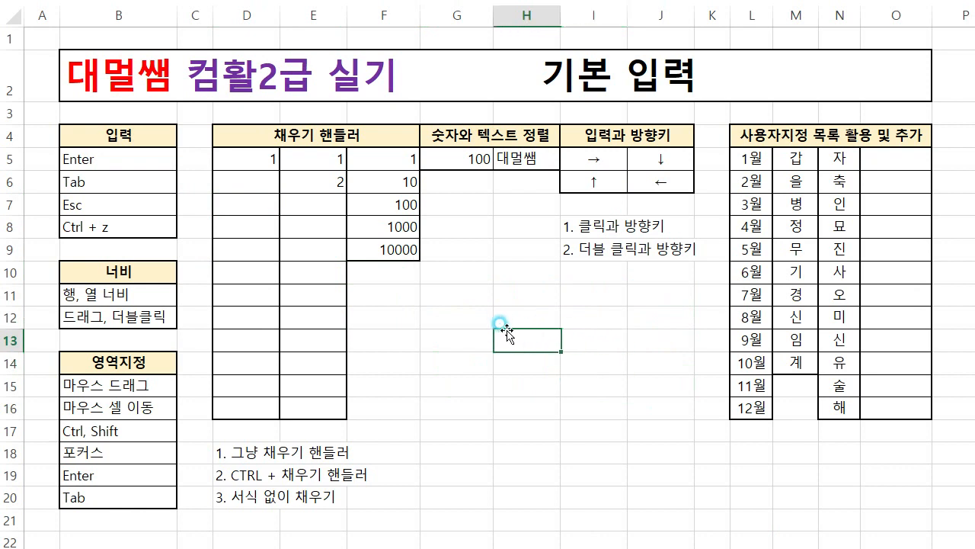
pyautogui.click(480, 336)
pyautogui.click(462, 290)
pyautogui.click(456, 333)
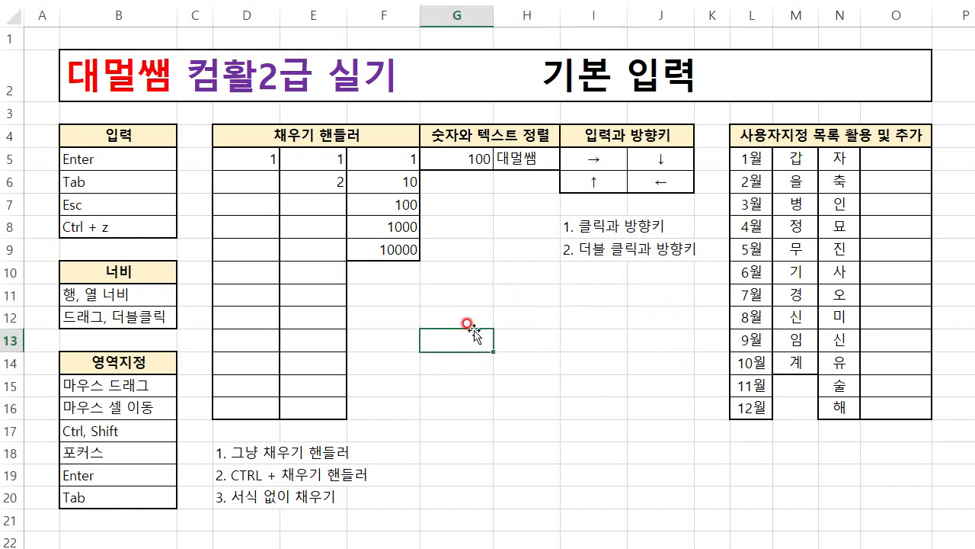
# Step: Enter 대멀쌤 in cell G12 and 유튜브 in the cell below it, G13
pyautogui.click(463, 319)
pyautogui.click(468, 319)
pyautogui.write('대멀쌤')
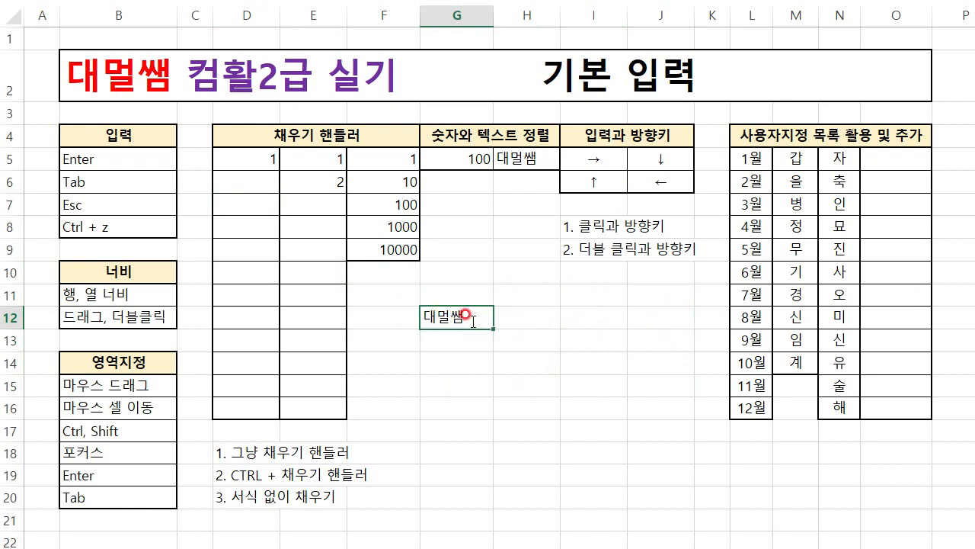
pyautogui.press('Return')
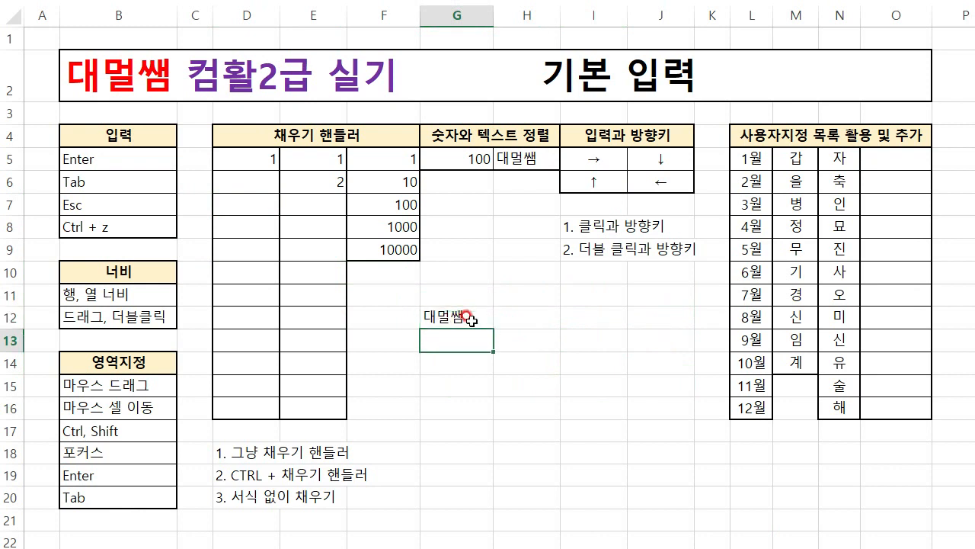
pyautogui.write('유튜브')
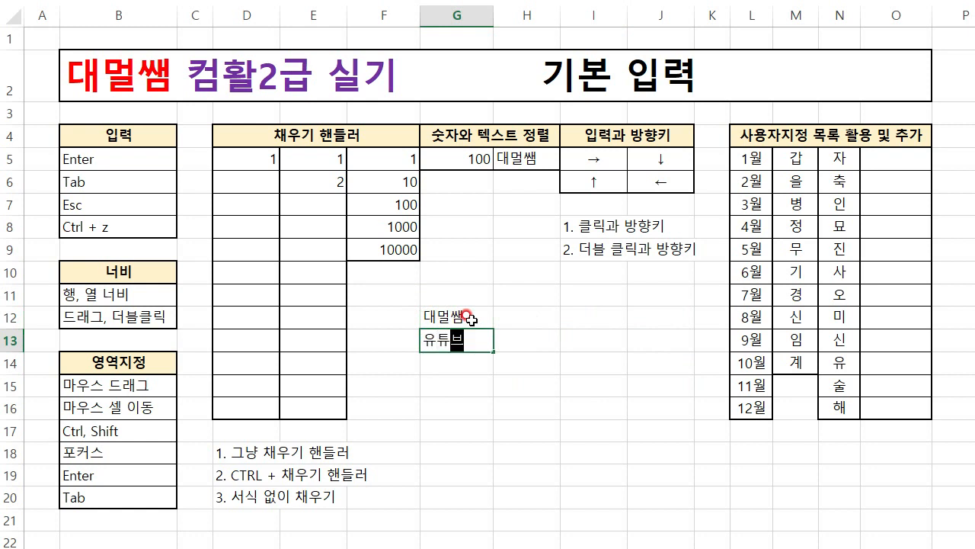
pyautogui.press('Return')
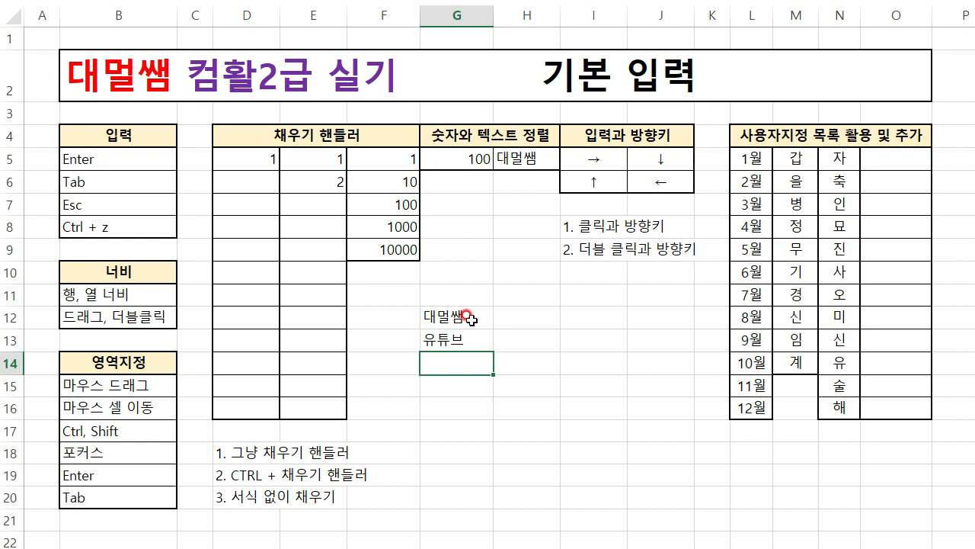
# Step: Enter 컴활 in cell G14 and 2급 in the adjacent cell H14
pyautogui.write('컴활')
pyautogui.press('Tab')
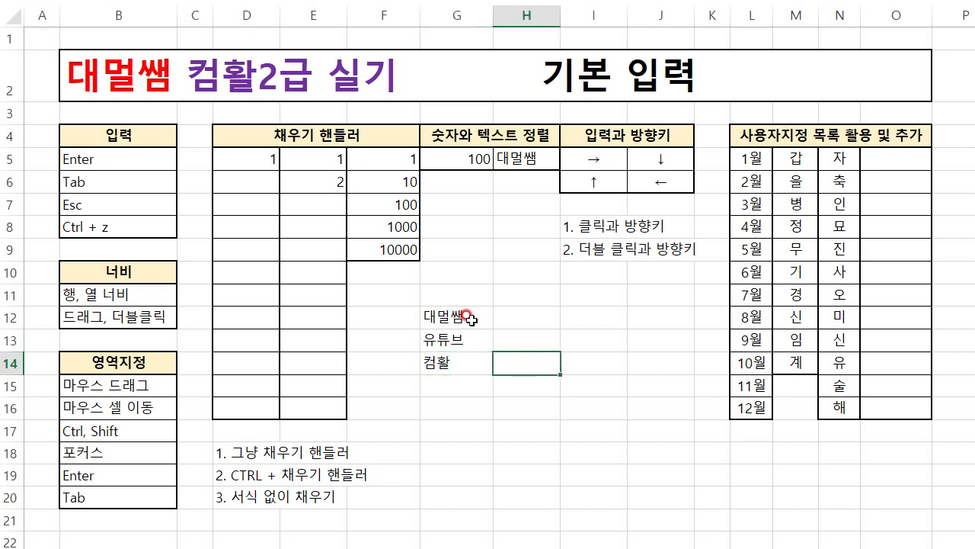
pyautogui.write('2급')
pyautogui.press('Tab')
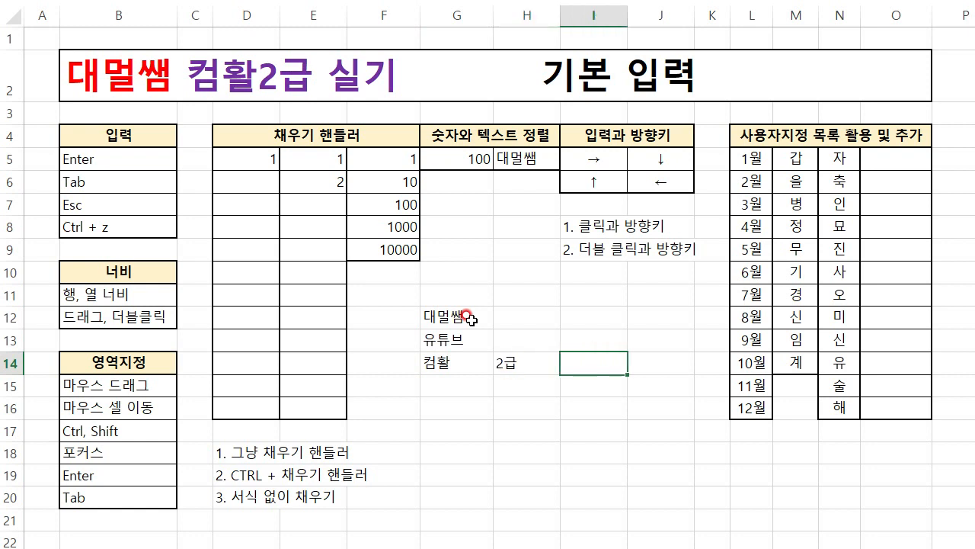
# Step: Clear the contents of the practice range G12:H14
pyautogui.moveTo(446, 316); pyautogui.dragTo(522, 363)
pyautogui.click(506, 386)
pyautogui.moveTo(448, 315); pyautogui.dragTo(506, 356)
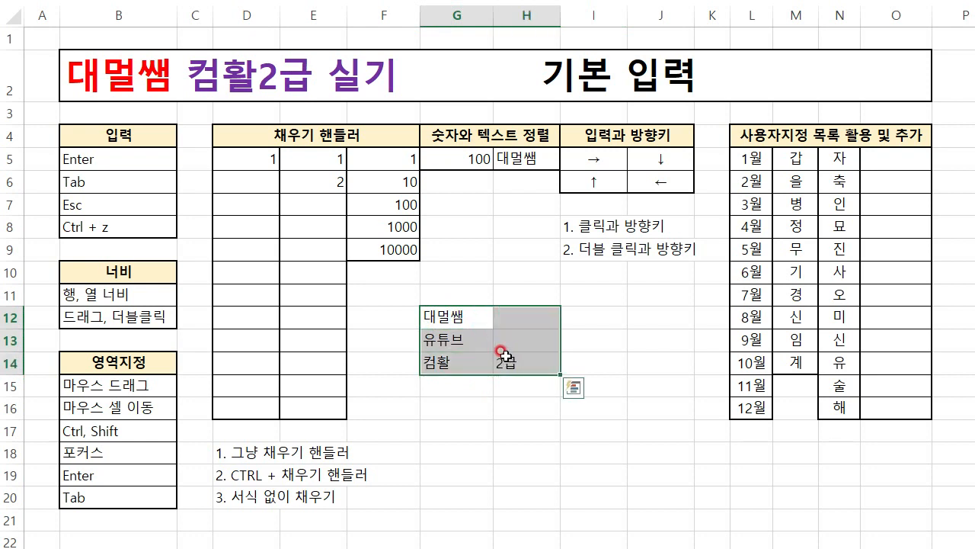
pyautogui.press('Delete')
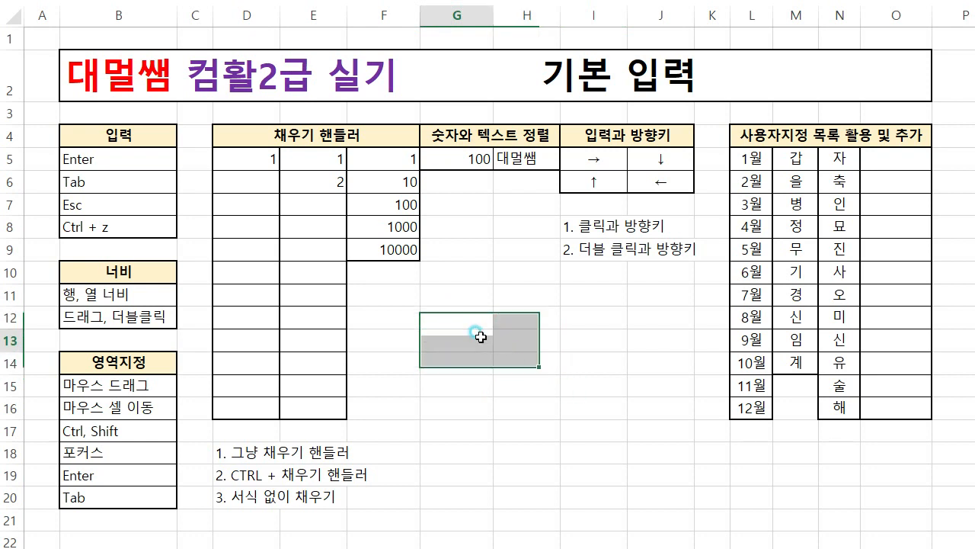
# Step: Enter the text 대멀쌤 in the empty cell G12
pyautogui.click(469, 313)
pyautogui.click(468, 315)
pyautogui.click(457, 334)
pyautogui.click(459, 319)
pyautogui.doubleClick(457, 318)
pyautogui.write('대멀')
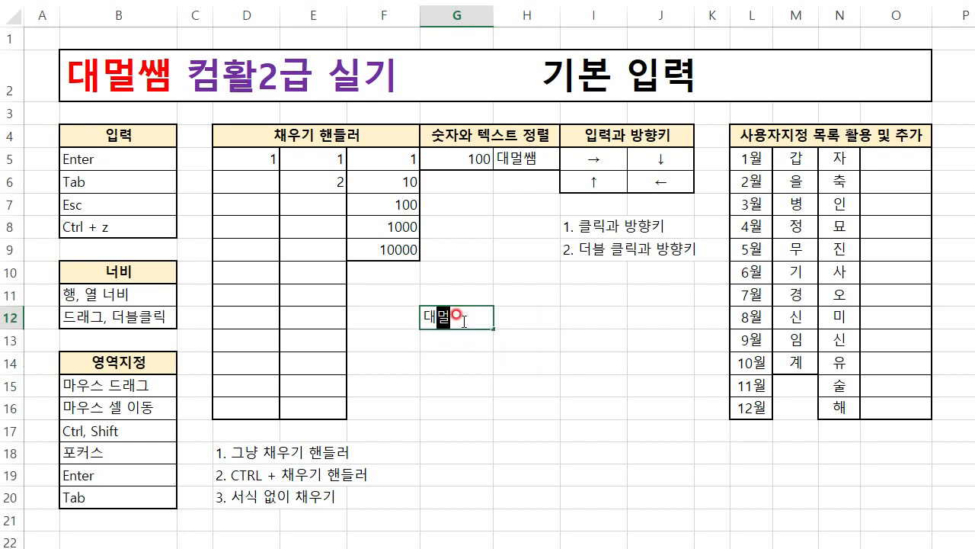
pyautogui.write('쌤')
pyautogui.press('Return')
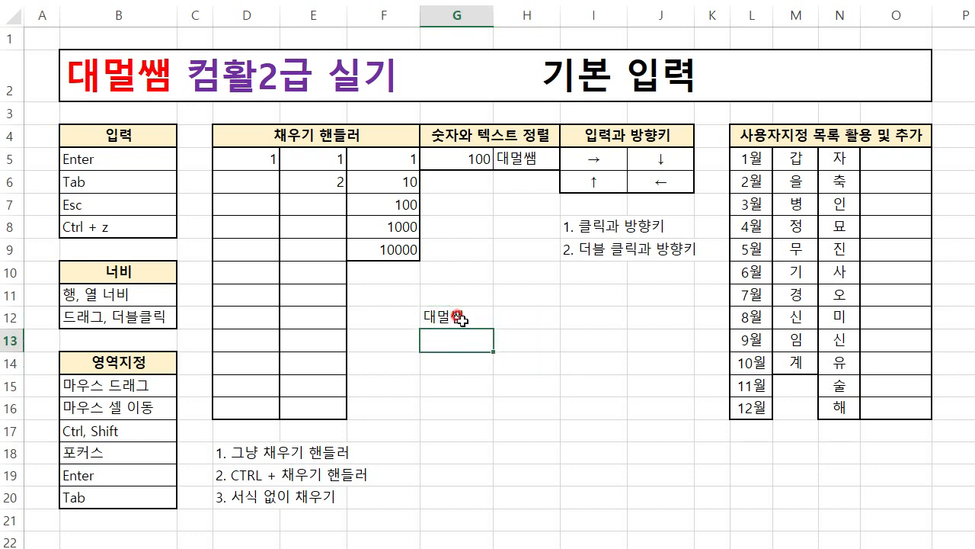
# Step: Start overwriting the text in G12 with 컴활2급, and cancel the entry before committing it
pyautogui.click(455, 317)
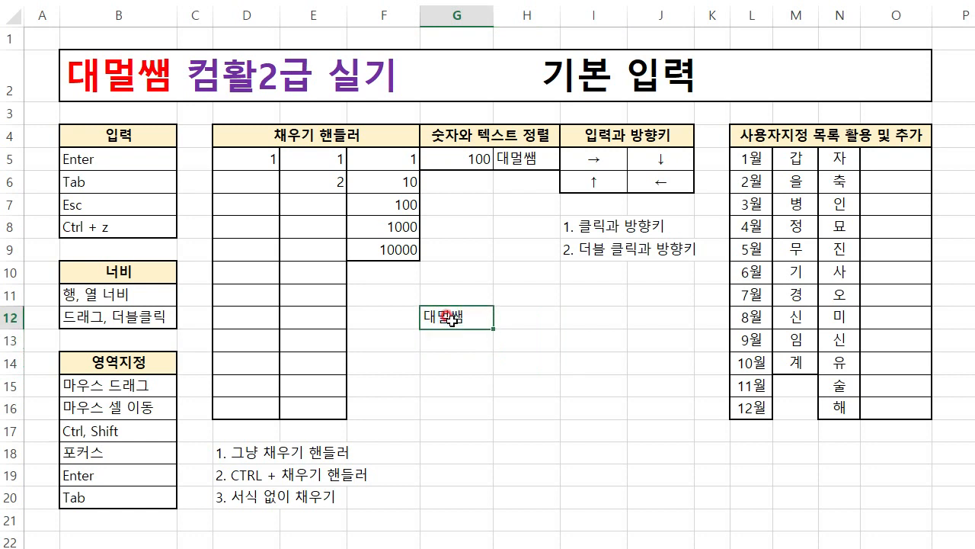
pyautogui.write('컴활2급')
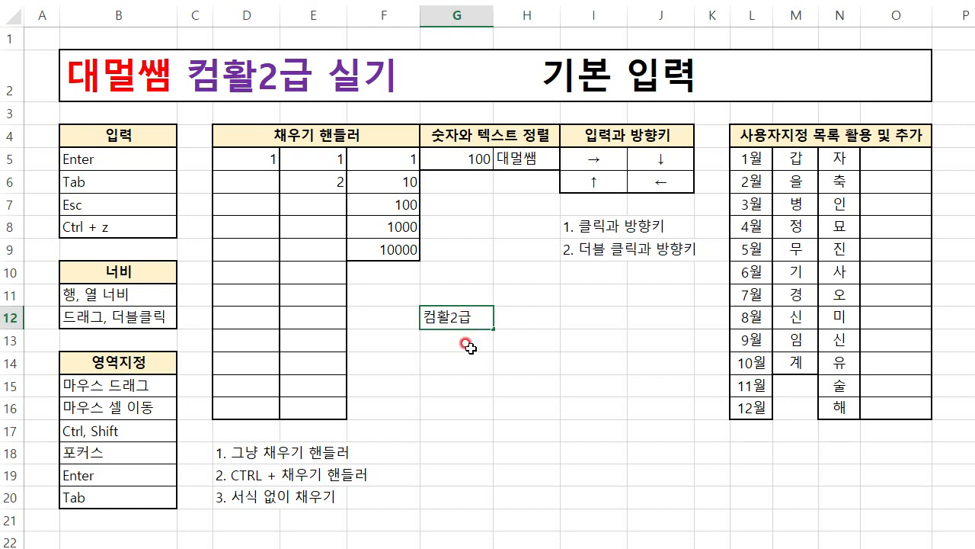
pyautogui.press('Escape')
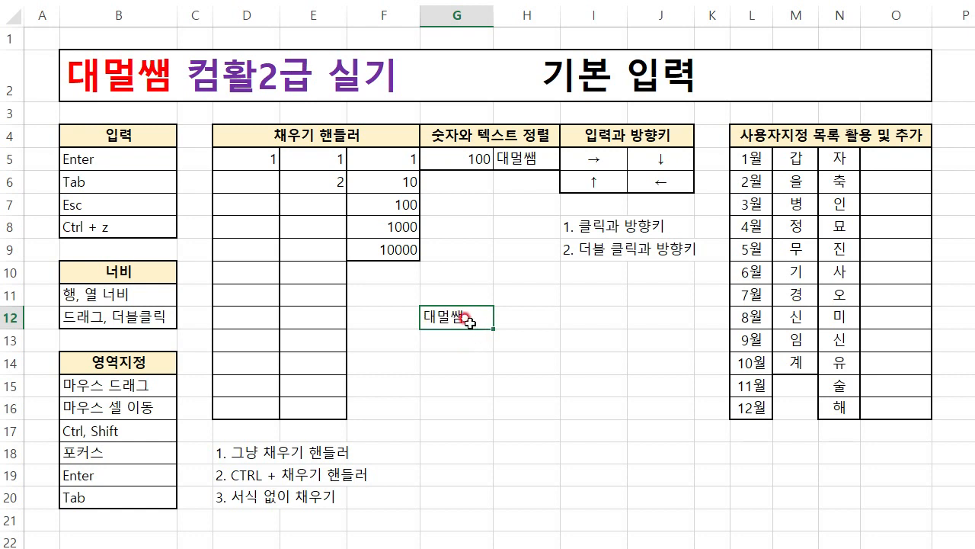
# Step: Replace the text in G12 with 컴활2급, and undo that replacement
pyautogui.write('컴호')
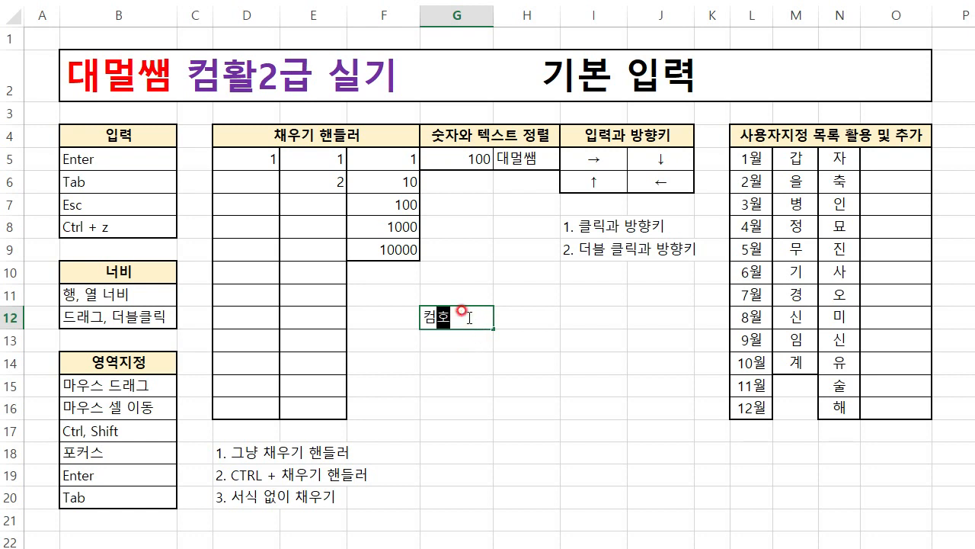
pyautogui.write('2급')
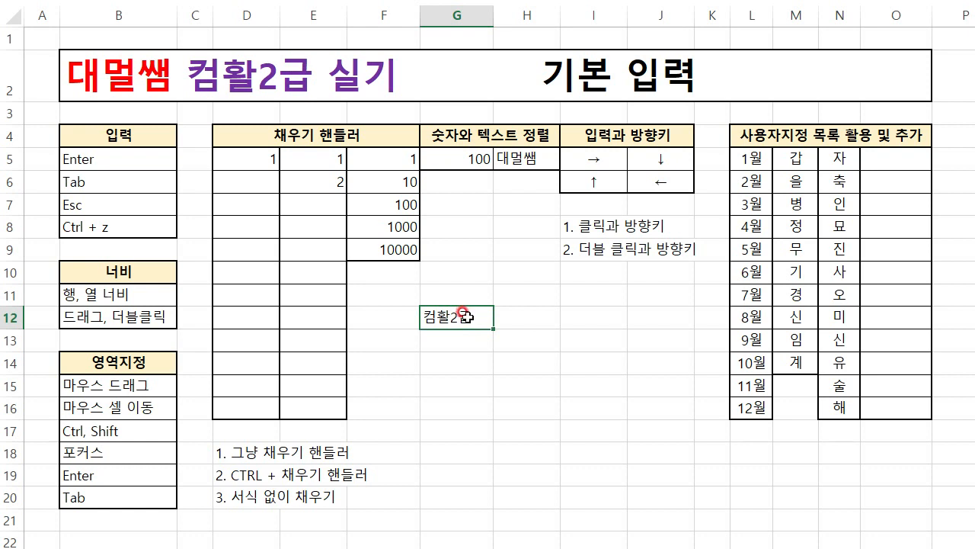
pyautogui.press('Tab')
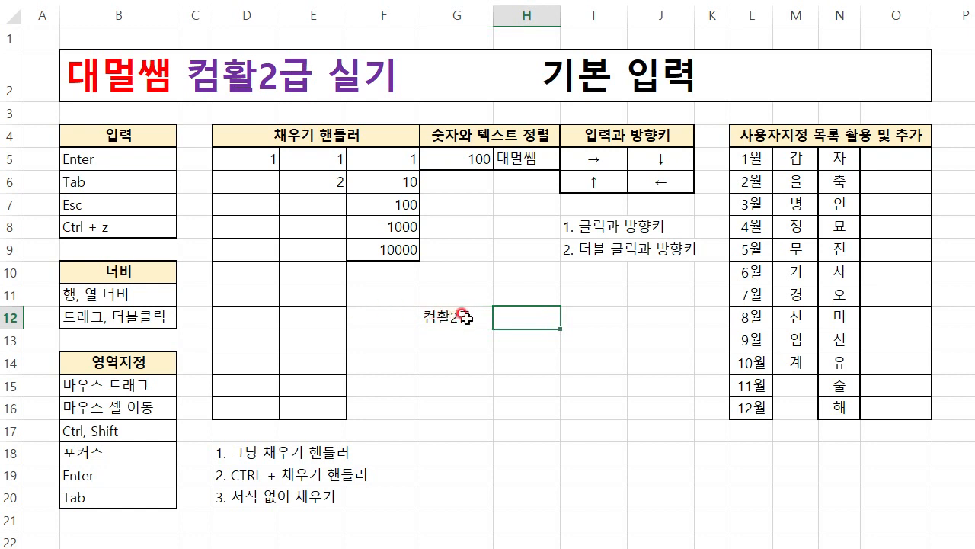
pyautogui.click(129, 229)
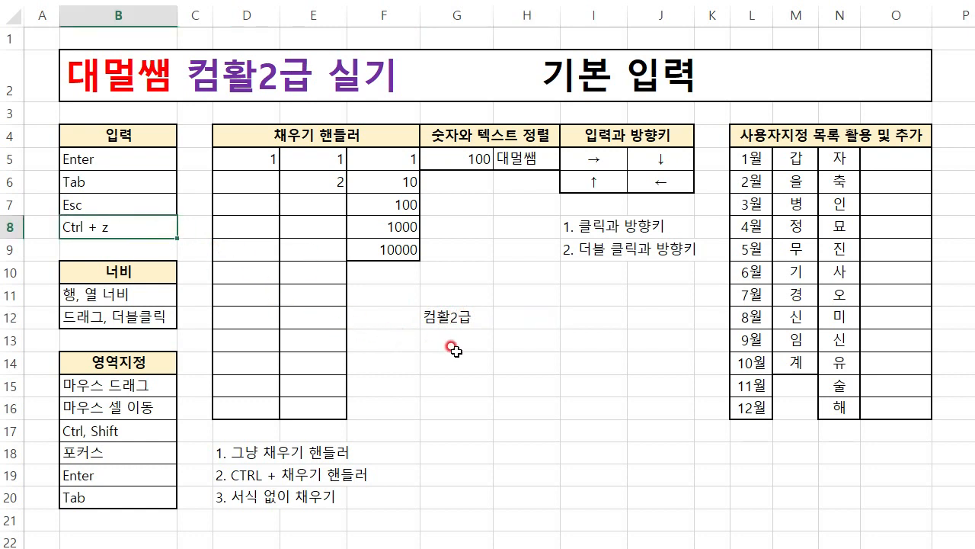
pyautogui.hotkey('ctrl', 'z')
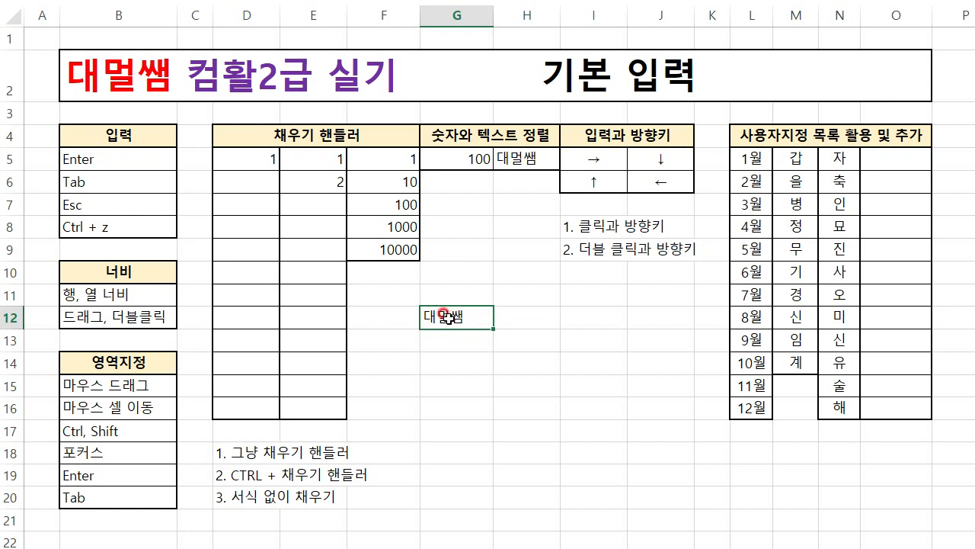
# Step: Edit the existing text in G12 by appending 컴활2급 after a space, so it reads 대멀쌤 컴활2급
pyautogui.doubleClick(465, 316)
pyautogui.write('컴화')
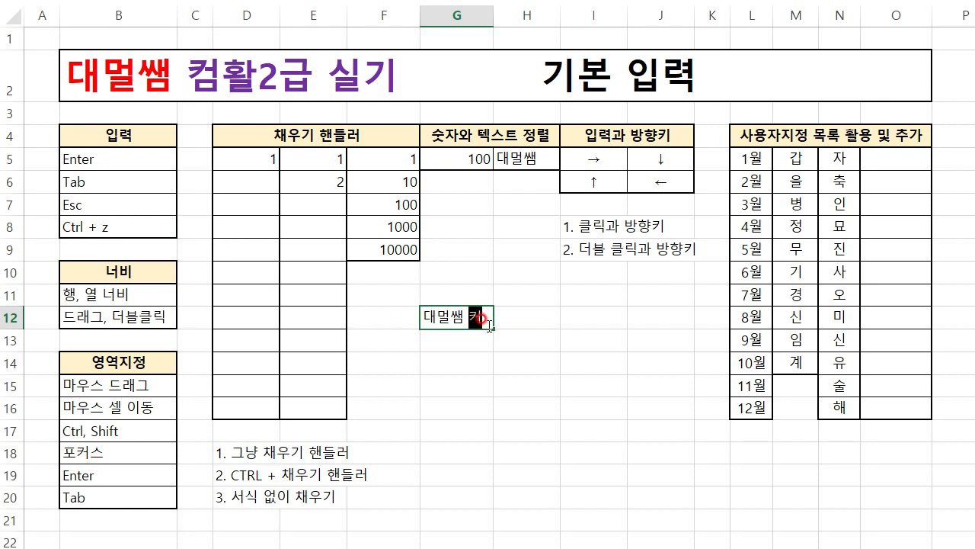
pyautogui.write('ㄹ2급')
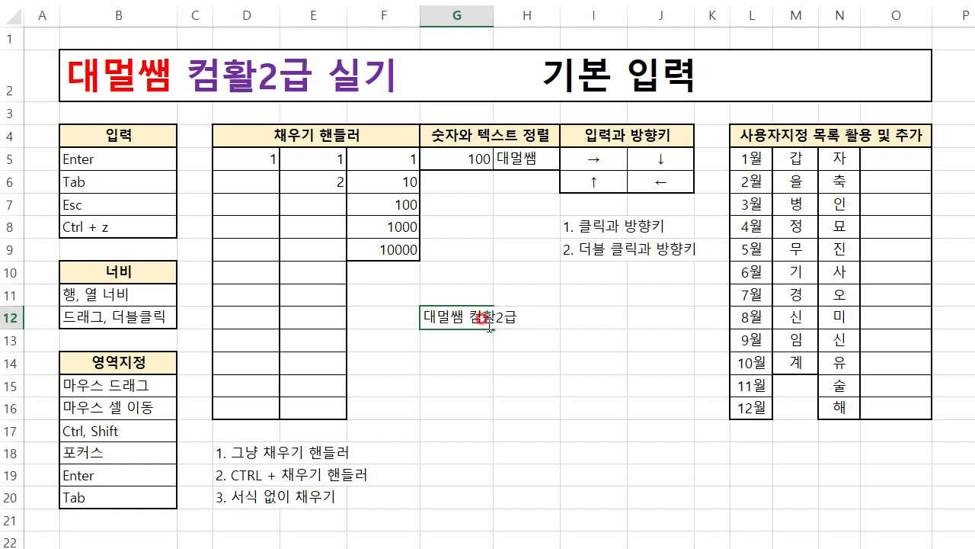
pyautogui.press('Return')
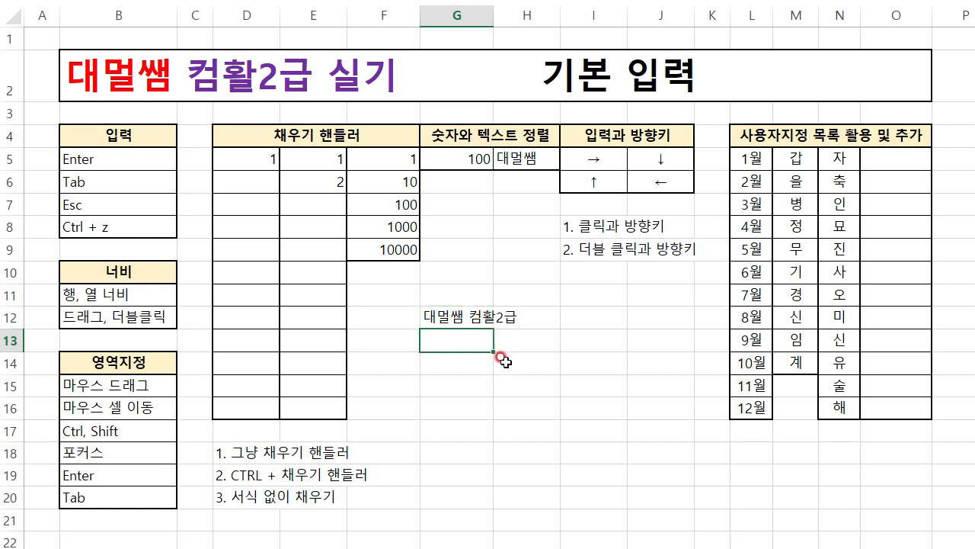
# Step: Widen column G manually so the full text of G12 fits inside the column
pyautogui.click(457, 320)
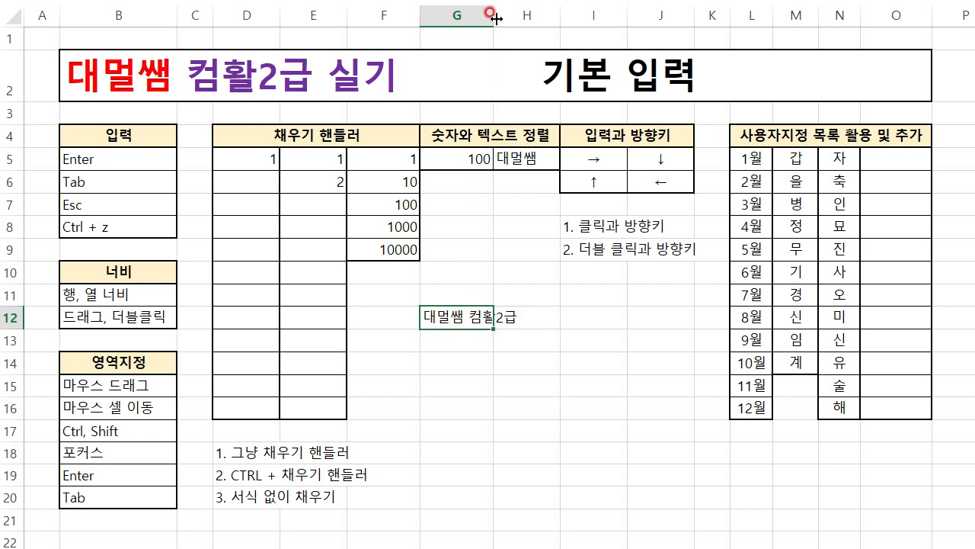
pyautogui.click(454, 15)
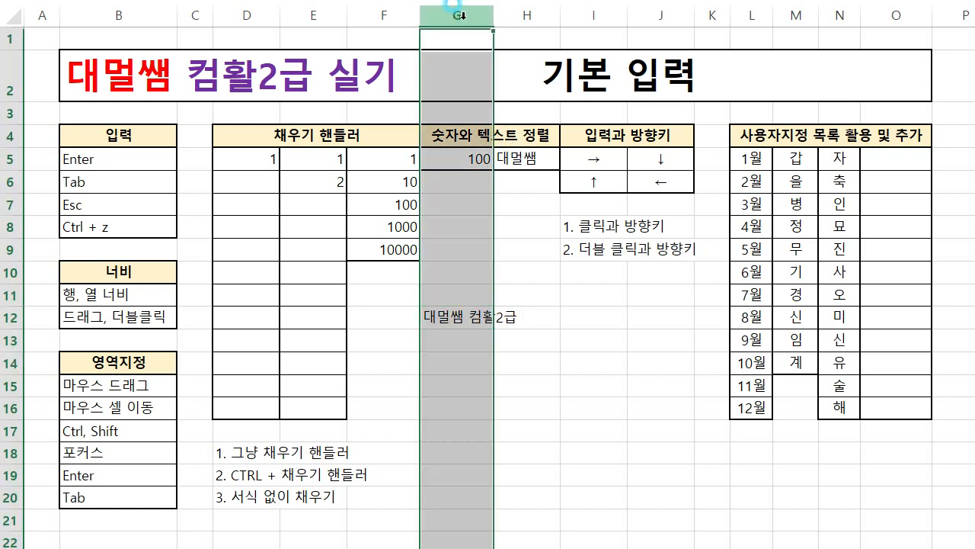
pyautogui.click(464, 316)
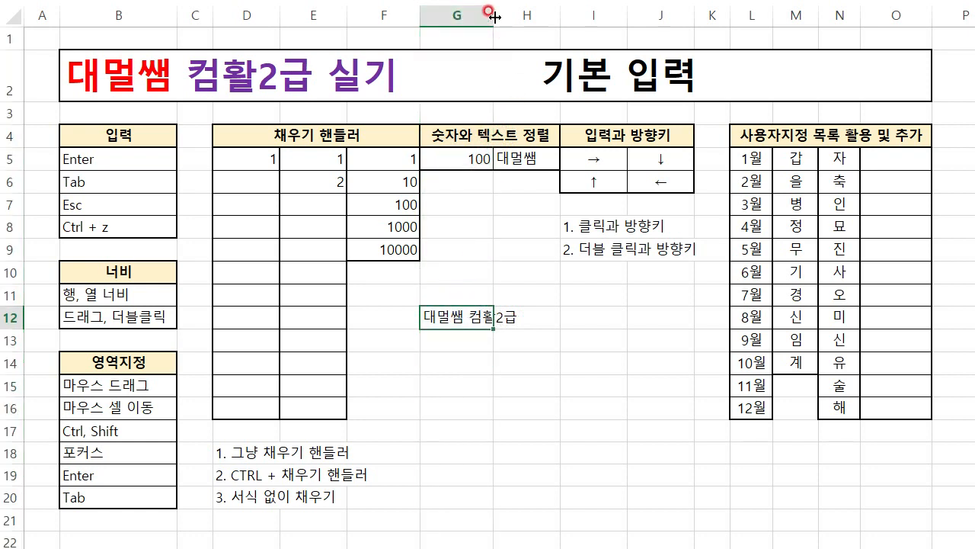
pyautogui.moveTo(494, 15); pyautogui.dragTo(492, 15)
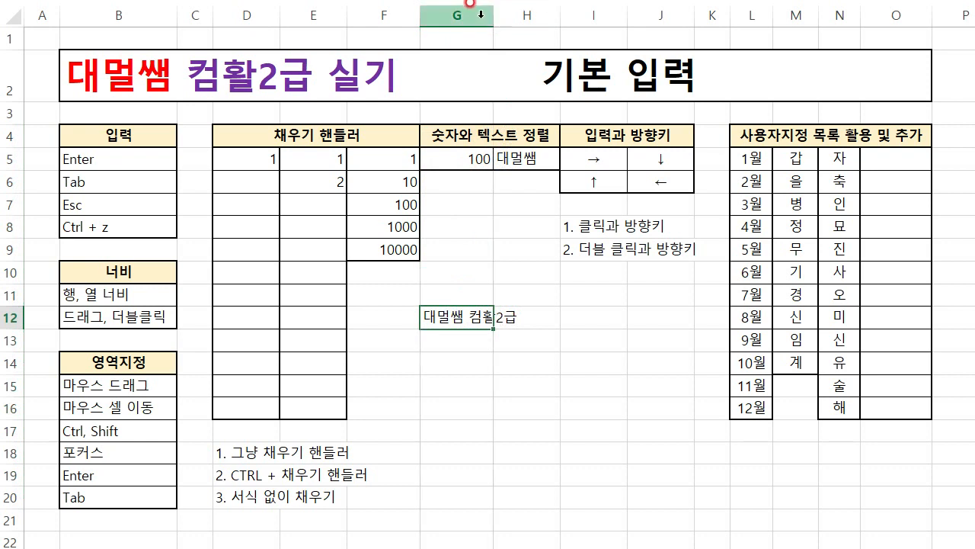
pyautogui.click(468, 13)
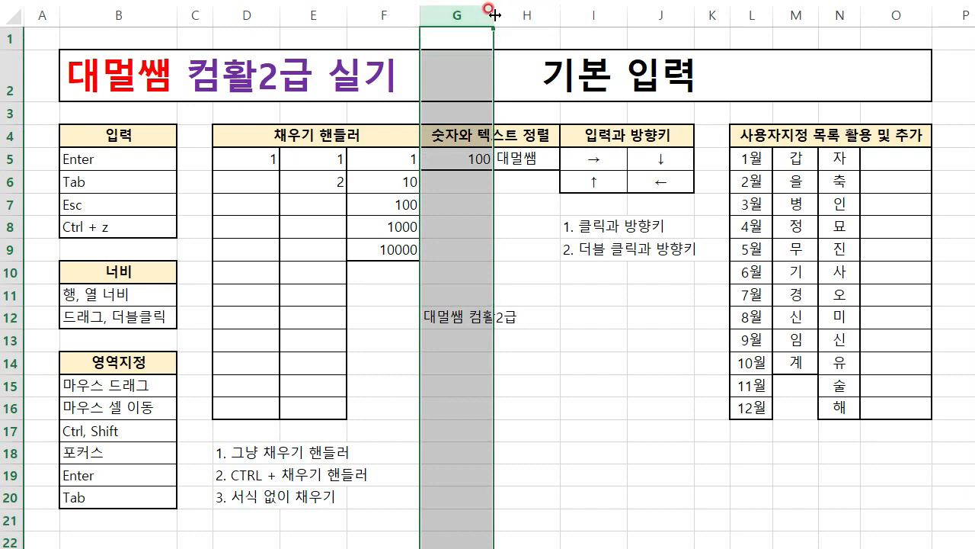
pyautogui.moveTo(493, 15); pyautogui.dragTo(526, 19)
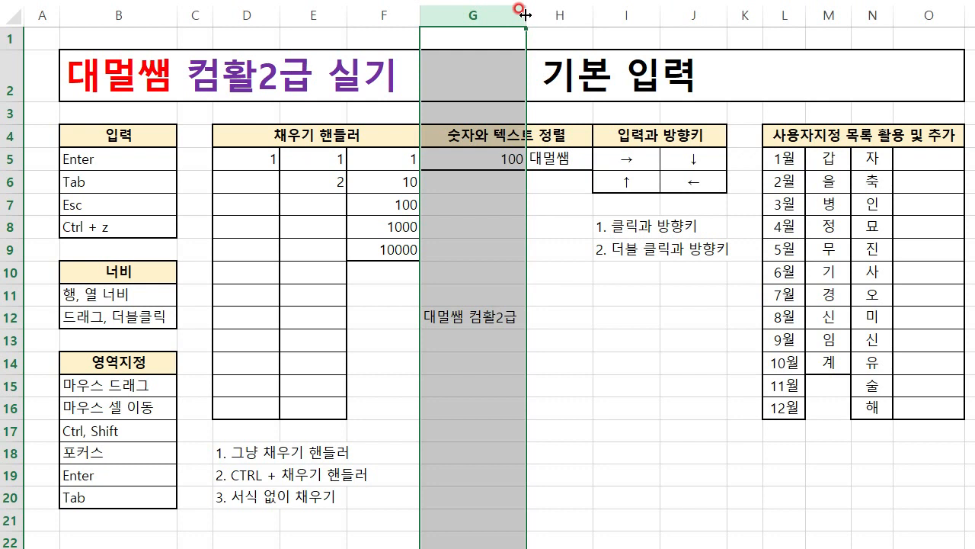
# Step: Widen column G further, and auto-fit its width to the longest entry
pyautogui.moveTo(525, 15); pyautogui.dragTo(559, 17)
pyautogui.press('Escape')
pyautogui.doubleClick(559, 17)
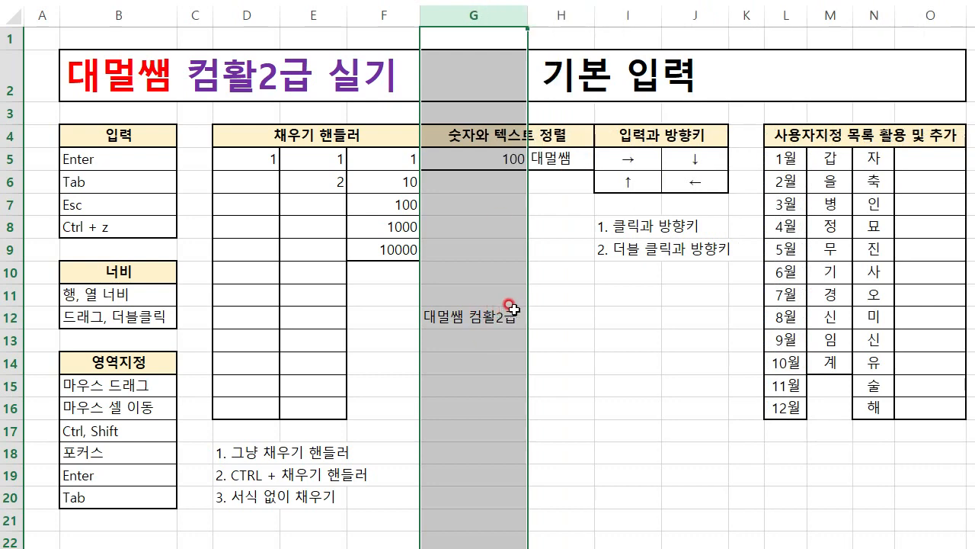
# Step: Undo the width changes made to column G and select cell G12
pyautogui.hotkey('ctrl', 'z')
pyautogui.hotkey('ctrl', 'z')
pyautogui.hotkey('ctrl', 'z')
pyautogui.hotkey('ctrl', 'z')
pyautogui.hotkey('ctrl', 'z')
pyautogui.hotkey('ctrl', 'z')
pyautogui.click(455, 317)
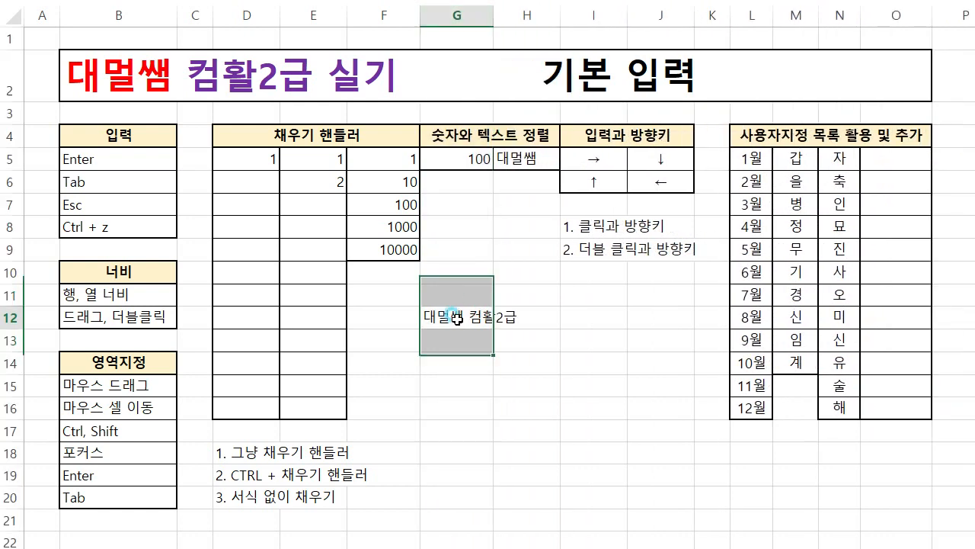
# Step: Select row 12 and increase its height to roughly twice that of the neighbouring rows
pyautogui.click(14, 313)
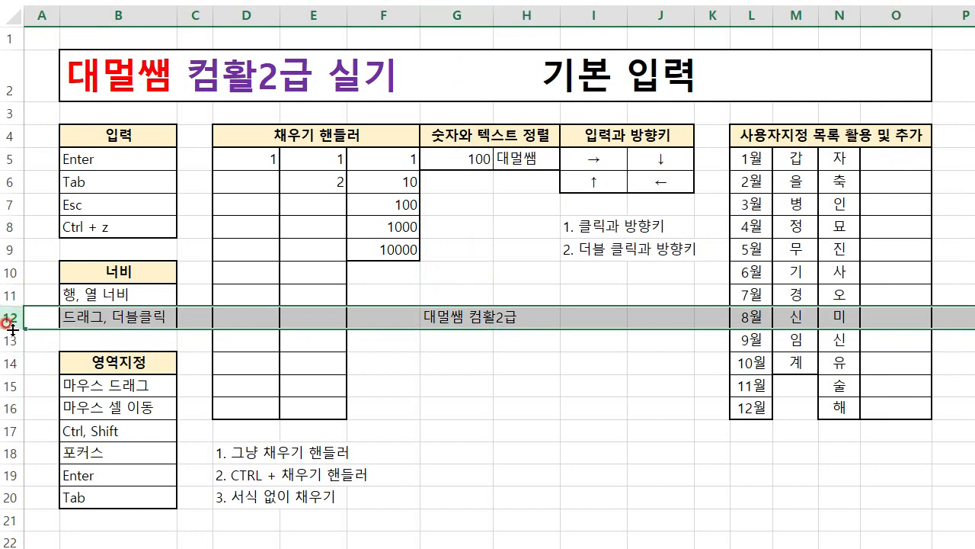
pyautogui.moveTo(13, 329); pyautogui.dragTo(13, 357)
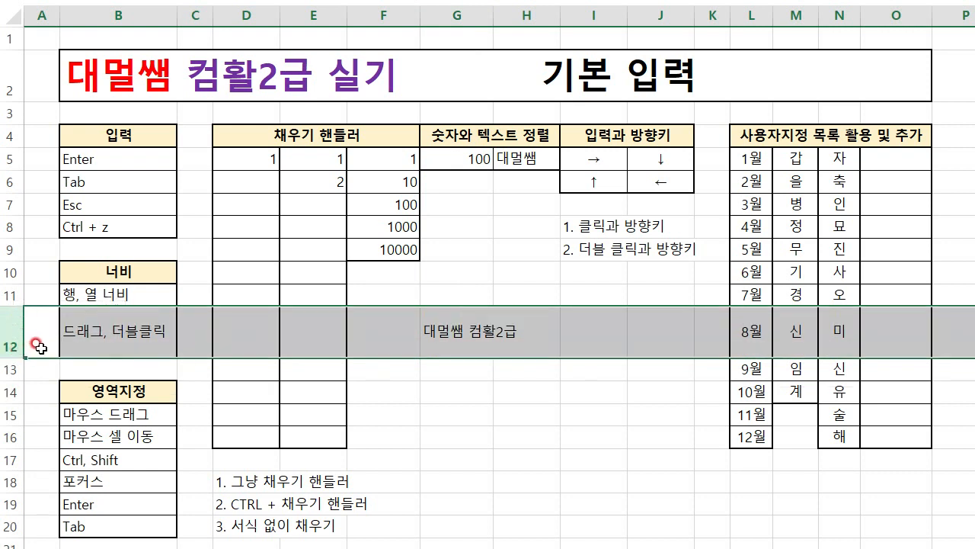
# Step: Undo the height increase of row 12, and split the text in G12 into two lines after 대멀쌤 with an in-cell line break
pyautogui.hotkey('ctrl', 'z')
pyautogui.click(449, 315)
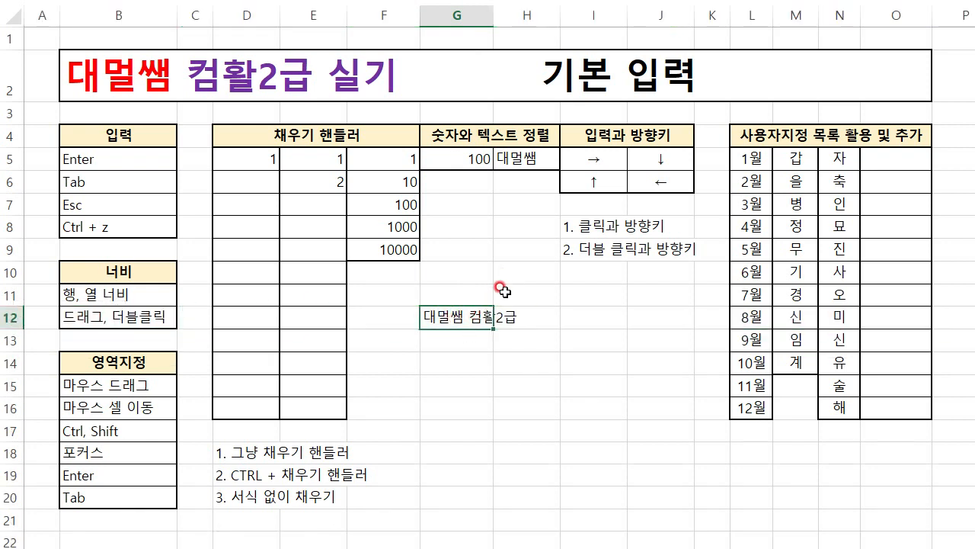
pyautogui.doubleClick(467, 312)
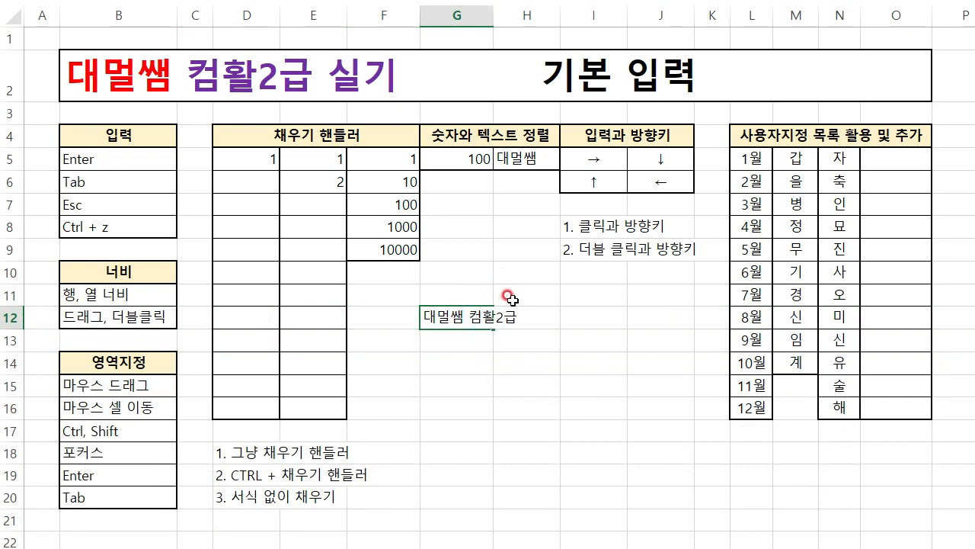
pyautogui.hotkey('alt', 'Return')
pyautogui.click(450, 358)
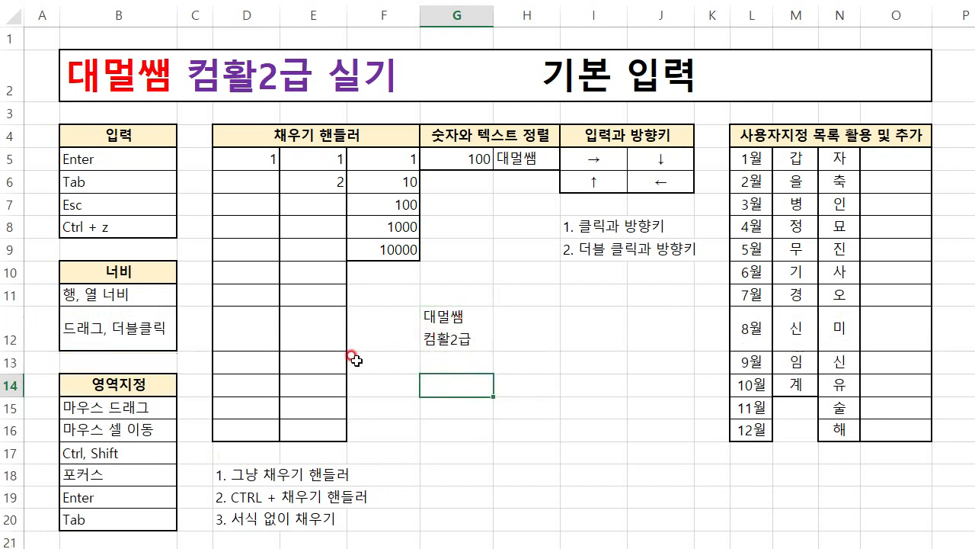
# Step: Increase the height of row 12 slightly, and auto-fit it to its two-line text
pyautogui.moveTo(9, 352)
pyautogui.mouseDown()
pyautogui.moveTo(15, 320)
pyautogui.moveTo(9, 362)
pyautogui.mouseUp()
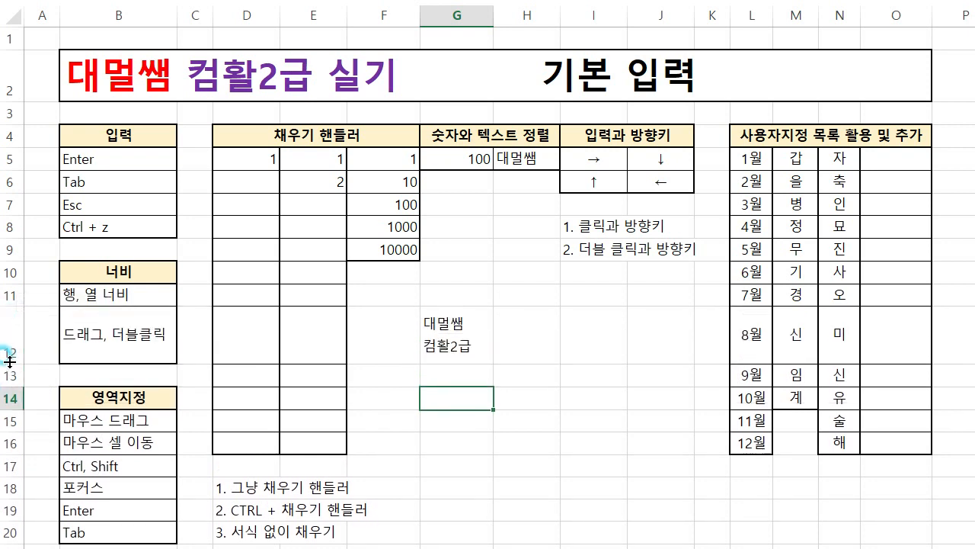
pyautogui.doubleClick(9, 362)
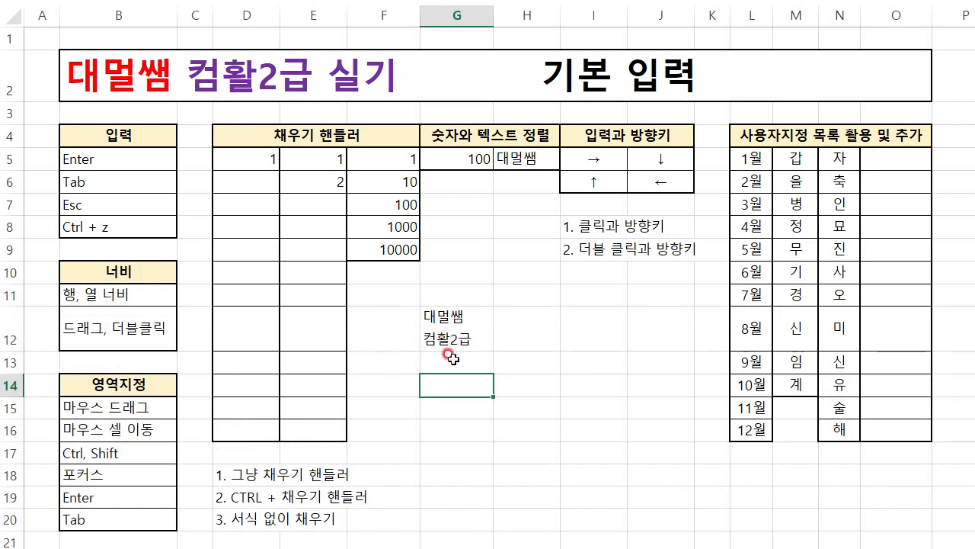
# Step: Undo the row 12 height changes and the line break in G12
pyautogui.hotkey('ctrl', 'z')
pyautogui.hotkey('ctrl', 'z')
pyautogui.hotkey('ctrl', 'z')
pyautogui.hotkey('ctrl', 'z')
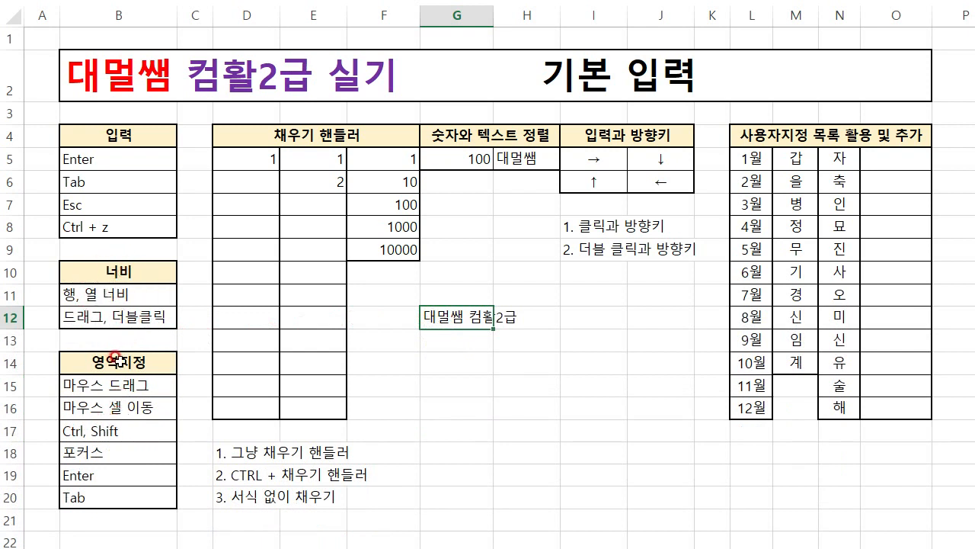
# Step: Enter 합격 in cell G13, directly below 대멀쌤 컴활2급
pyautogui.click(460, 337)
pyautogui.press('Up')
pyautogui.click(460, 338)
pyautogui.write('합격')
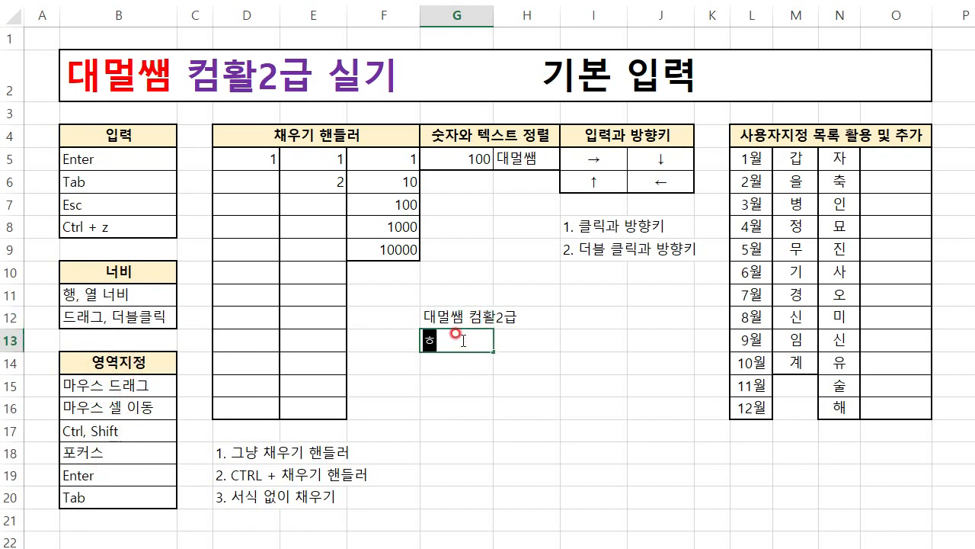
pyautogui.press('Return')
# Step: Move the entries in G12:G13 first to H11:H12 and on to I8:I9, replacing the data already there
pyautogui.moveTo(473, 324)
pyautogui.mouseDown()
pyautogui.moveTo(465, 355)
pyautogui.moveTo(531, 353)
pyautogui.moveTo(626, 416)
pyautogui.moveTo(477, 358)
pyautogui.moveTo(477, 342)
pyautogui.mouseUp()
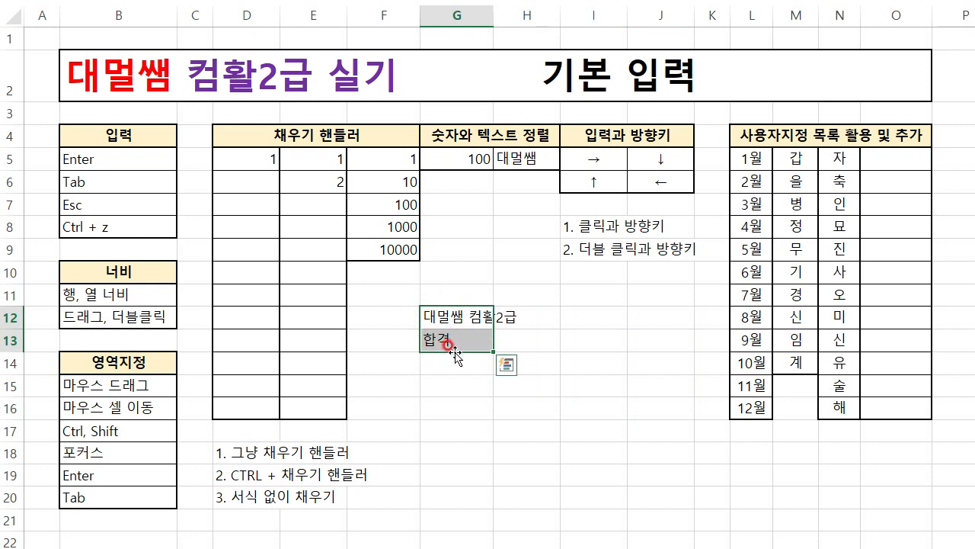
pyautogui.moveTo(455, 362); pyautogui.dragTo(503, 432)
pyautogui.moveTo(525, 398); pyautogui.dragTo(583, 238)
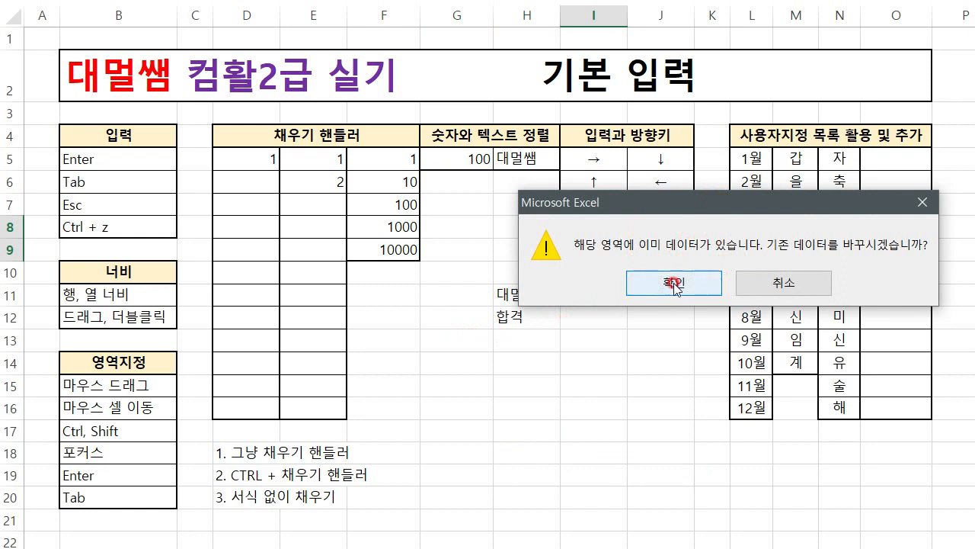
pyautogui.moveTo(686, 203); pyautogui.dragTo(643, 373)
pyautogui.click(620, 402)
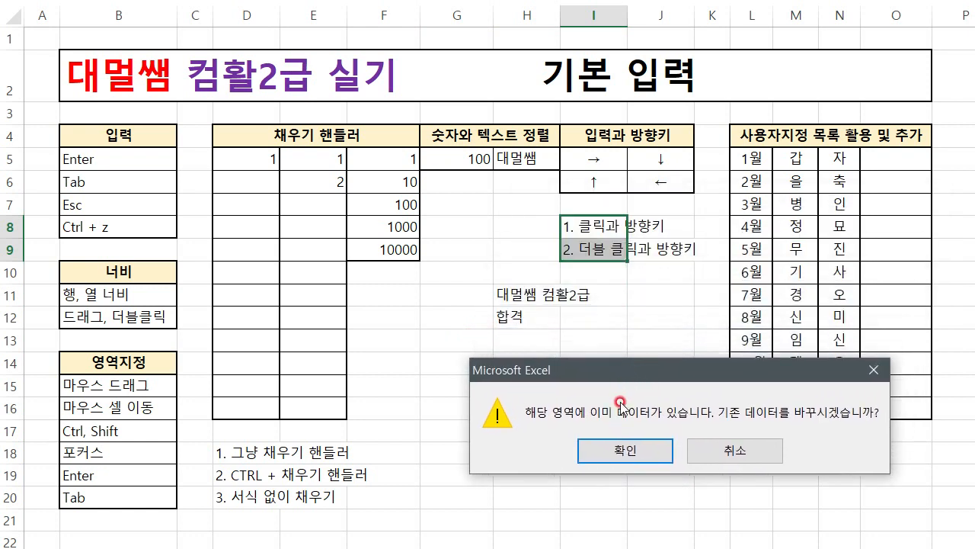
pyautogui.click(623, 450)
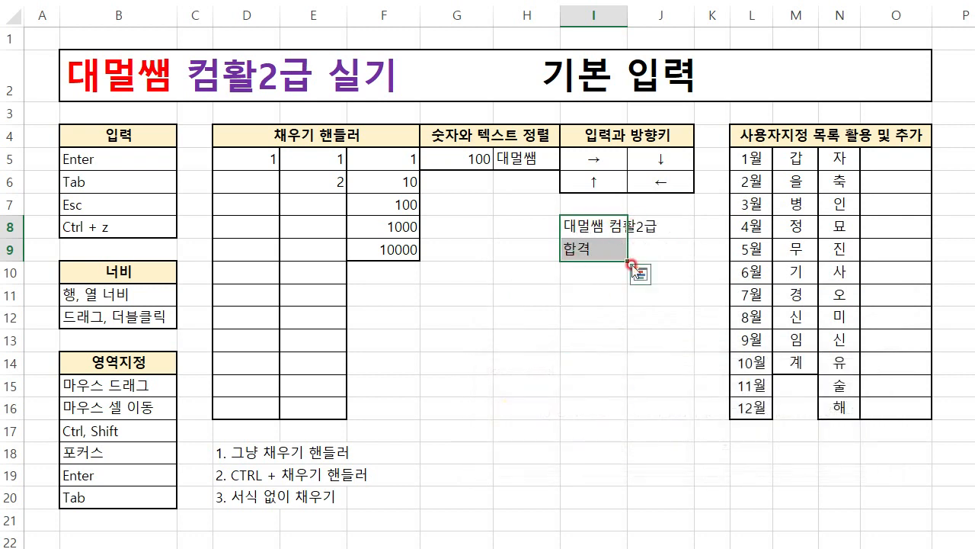
# Step: Undo the replacement of I8:I9, and move the 대멀쌤 컴활2급 and 합격 entries back to G12:G13
pyautogui.click(103, 226)
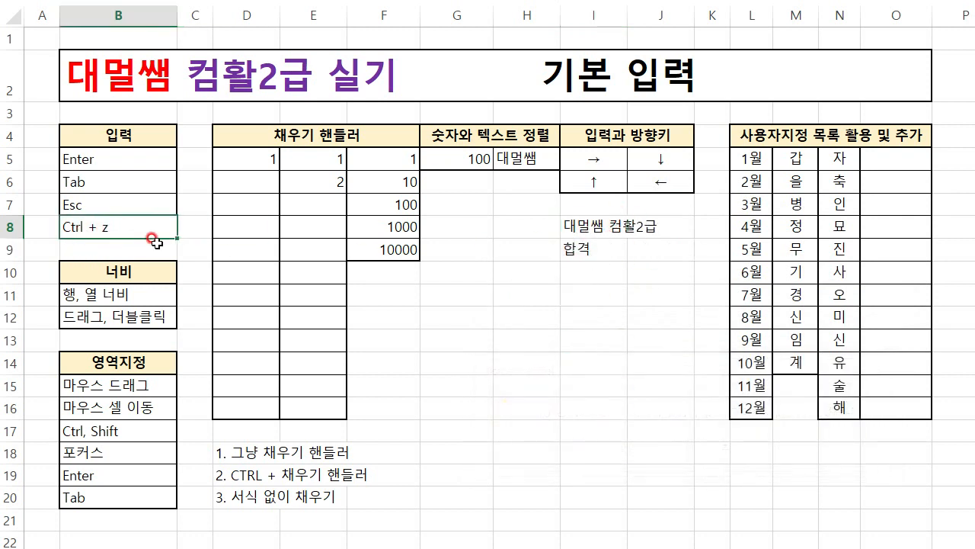
pyautogui.hotkey('ctrl', 'z')
pyautogui.moveTo(531, 325); pyautogui.dragTo(471, 364)
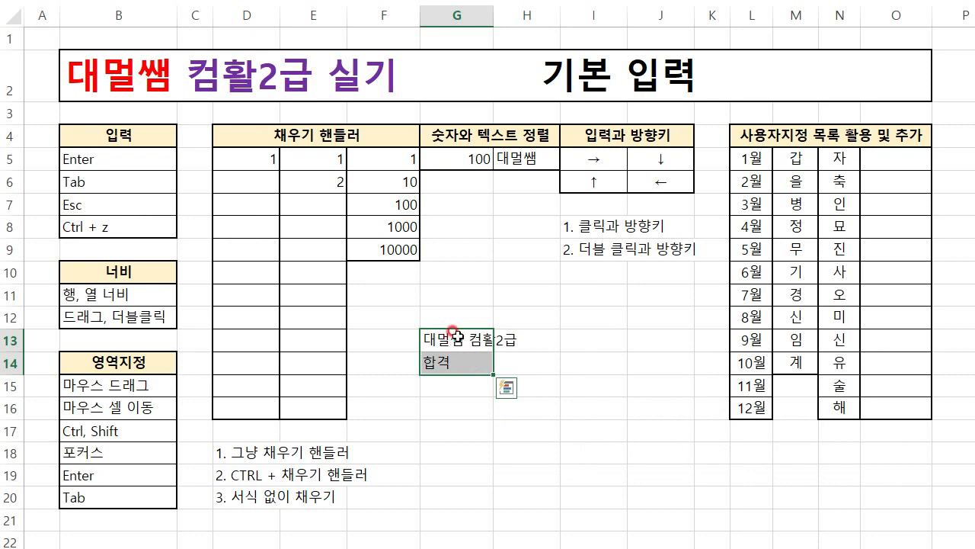
pyautogui.moveTo(460, 335)
pyautogui.mouseDown()
pyautogui.moveTo(465, 320)
pyautogui.moveTo(450, 311)
pyautogui.moveTo(462, 320)
pyautogui.moveTo(436, 320)
pyautogui.moveTo(449, 338)
pyautogui.mouseUp()
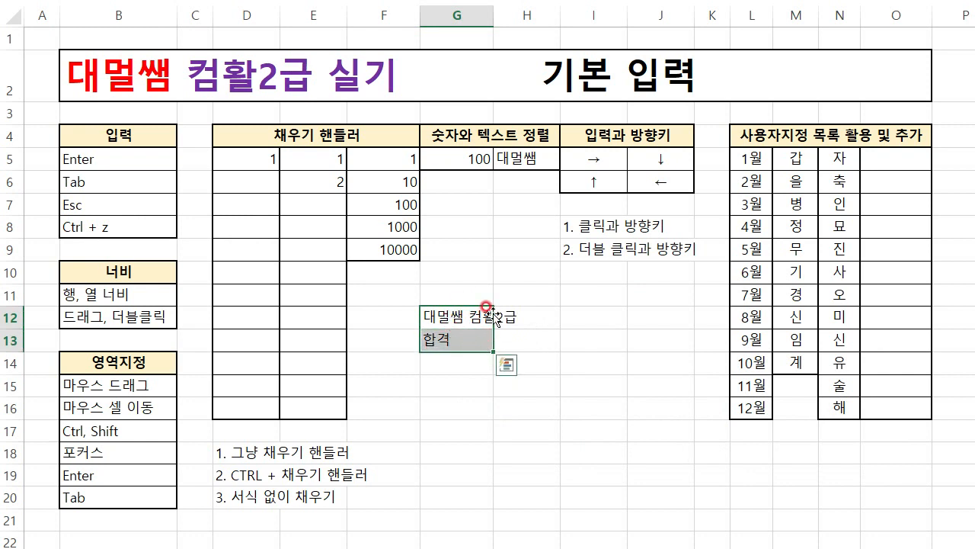
# Step: Select the non-adjacent ranges G12:G13, I8:I9, D18:D20, I14:I15, G17:G18 and J18:J20 together
pyautogui.moveTo(586, 227); pyautogui.dragTo(593, 240)
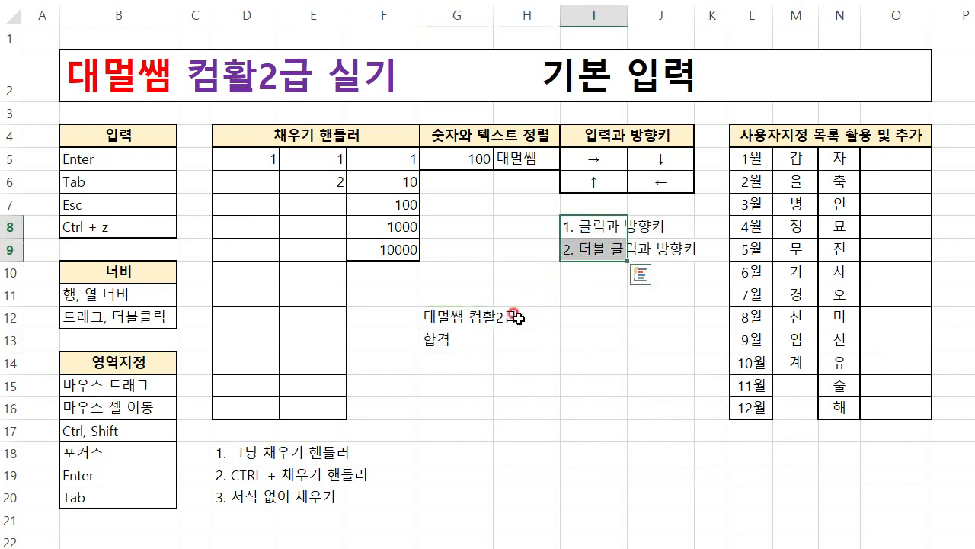
pyautogui.moveTo(461, 321); pyautogui.dragTo(454, 340)
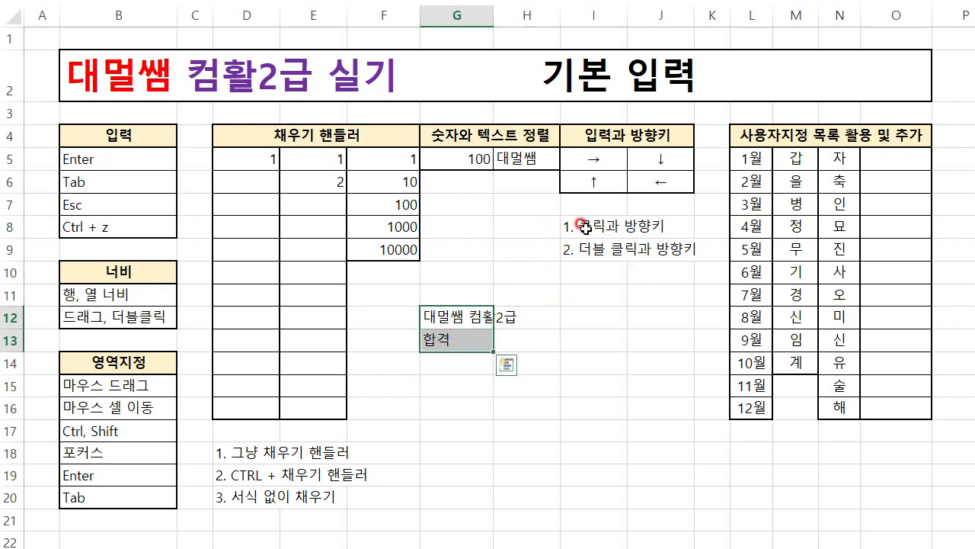
pyautogui.keyDown('ctrl'); pyautogui.moveTo(584, 224); pyautogui.dragTo(585, 249); pyautogui.keyUp('ctrl')
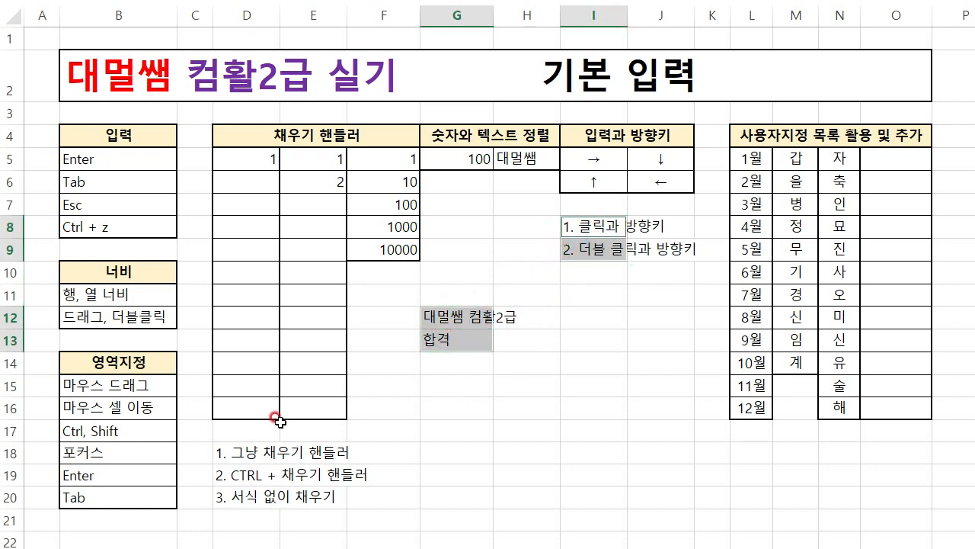
pyautogui.keyDown('ctrl'); pyautogui.moveTo(242, 453); pyautogui.dragTo(248, 495); pyautogui.keyUp('ctrl')
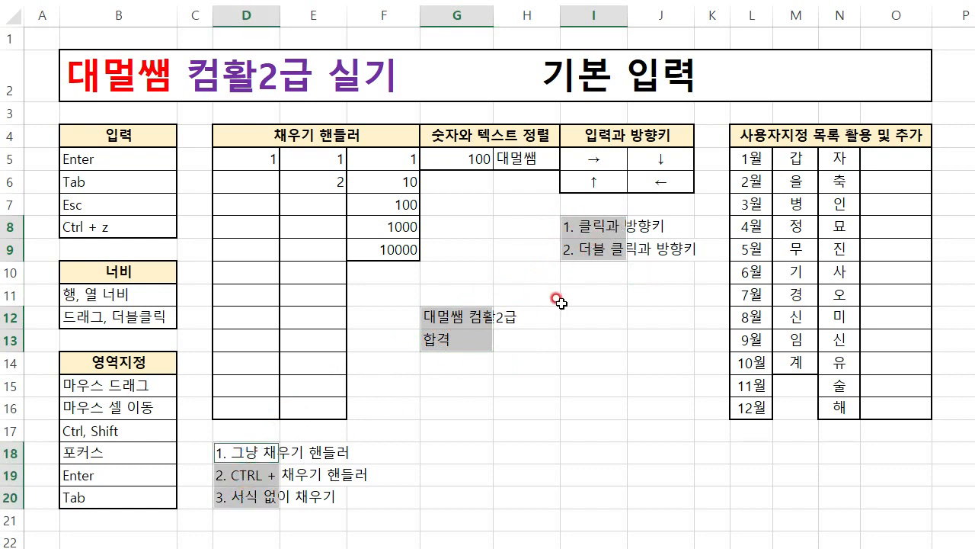
pyautogui.keyDown('ctrl'); pyautogui.moveTo(614, 359); pyautogui.dragTo(609, 392); pyautogui.keyUp('ctrl')
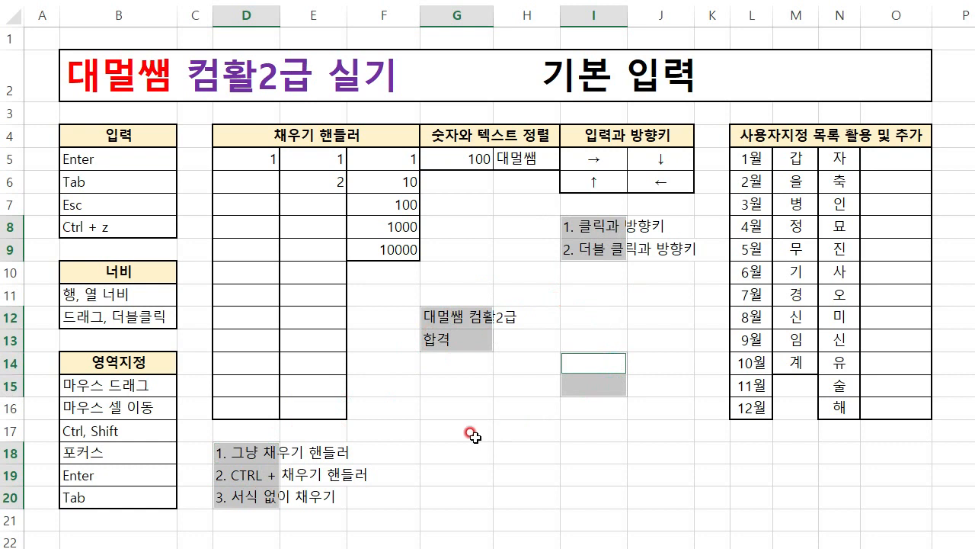
pyautogui.keyDown('ctrl'); pyautogui.moveTo(472, 435); pyautogui.dragTo(464, 450); pyautogui.keyUp('ctrl')
pyautogui.keyDown('ctrl'); pyautogui.moveTo(645, 450); pyautogui.dragTo(637, 483); pyautogui.keyUp('ctrl')
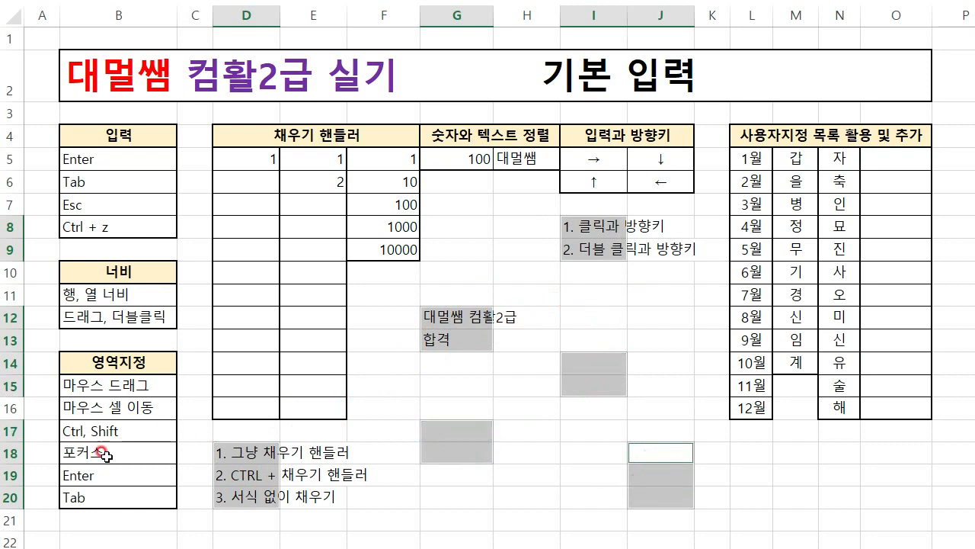
# Step: Clear the multiple selection, select the months L5:L16 by their first and last cells, and extend the range across to column O
pyautogui.click(525, 285)
pyautogui.click(591, 223)
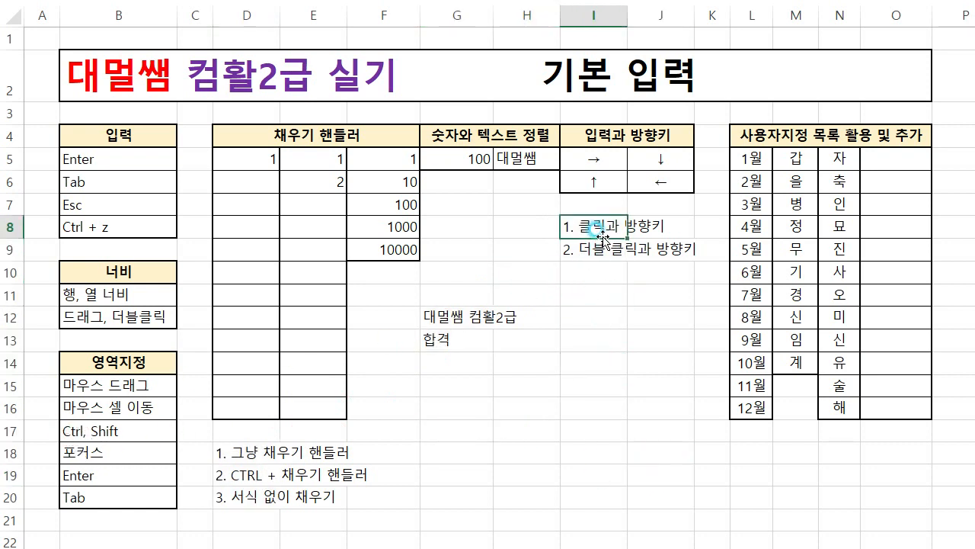
pyautogui.click(750, 159)
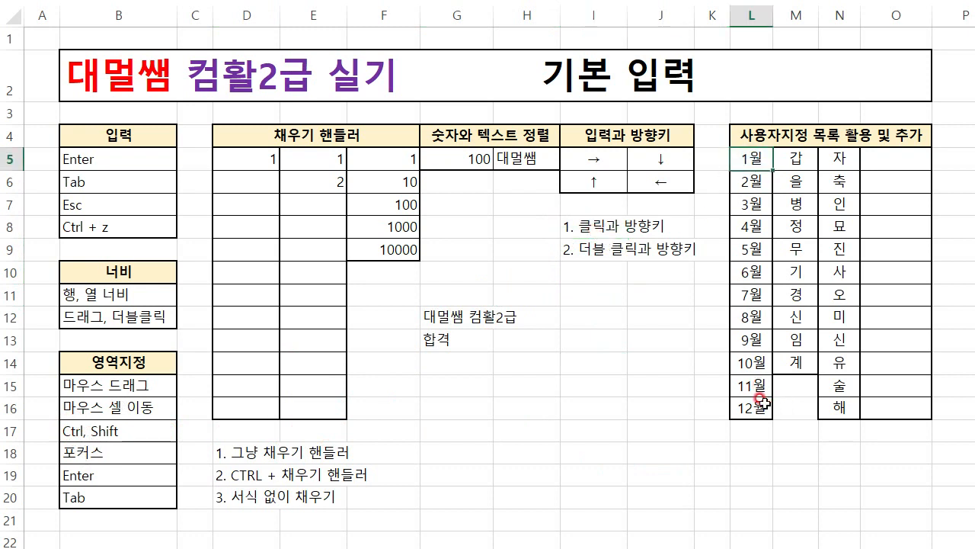
pyautogui.keyDown('shift'); pyautogui.click(753, 404); pyautogui.keyUp('shift')
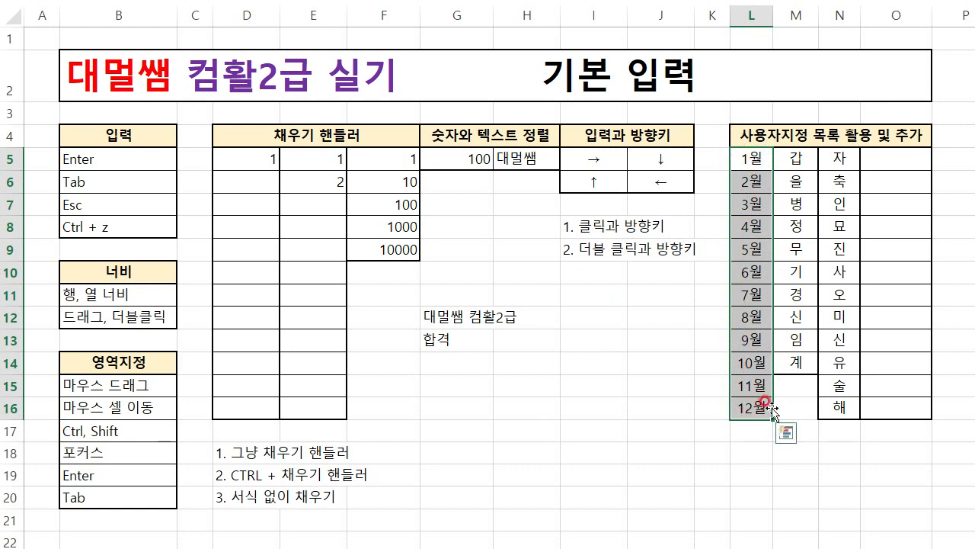
pyautogui.keyDown('shift'); pyautogui.click(836, 409); pyautogui.keyUp('shift')
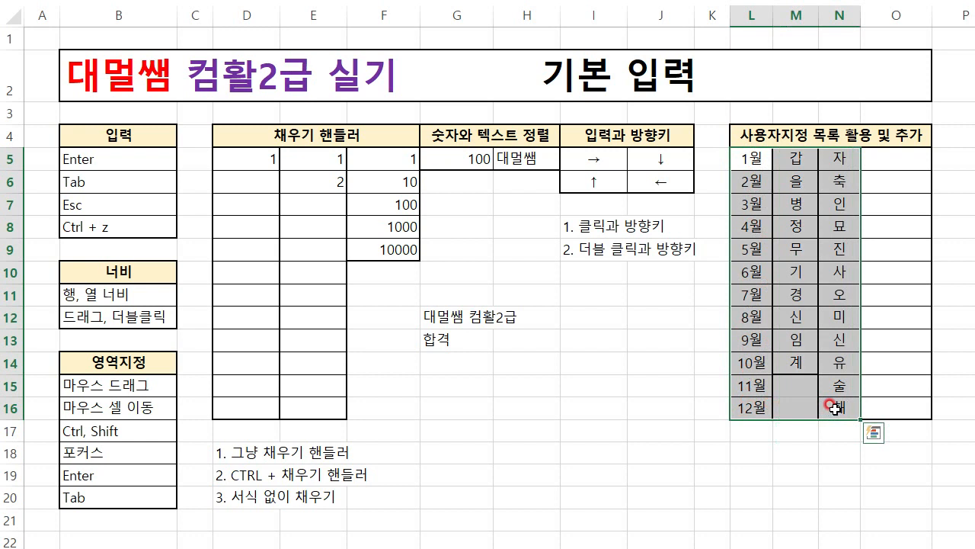
pyautogui.keyDown('shift'); pyautogui.click(897, 410); pyautogui.keyUp('shift')
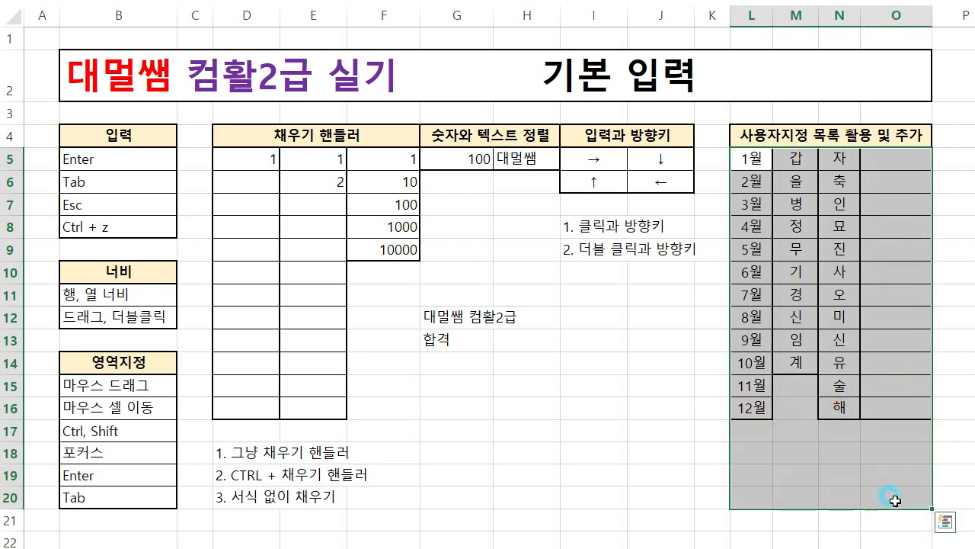
# Step: Keep L5 as the anchor and extend the selection leftwards to H19 and beyond, and back to O18
pyautogui.keyDown('shift'); pyautogui.click(494, 463); pyautogui.keyUp('shift')
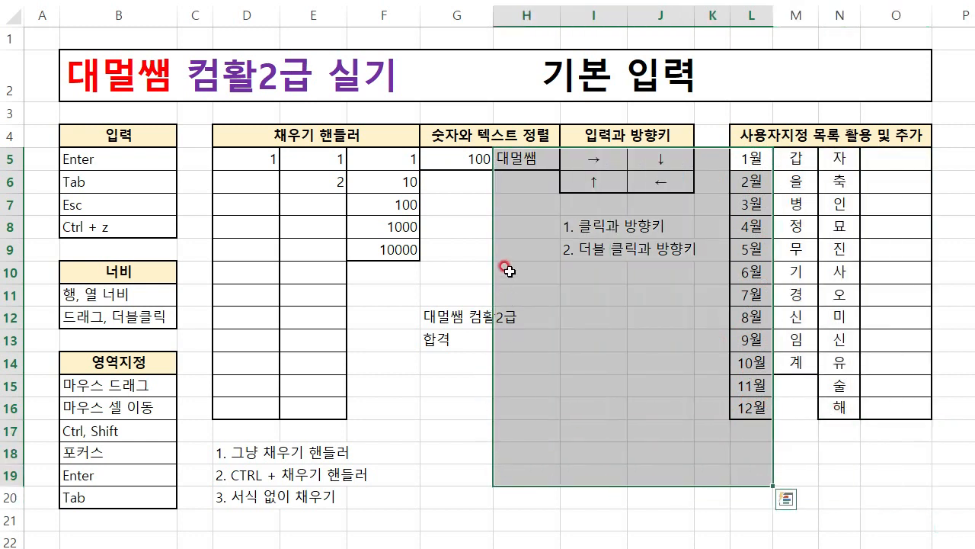
pyautogui.keyDown('shift'); pyautogui.click(390, 459); pyautogui.keyUp('shift')
pyautogui.moveTo(877, 473); pyautogui.dragTo(751, 156)
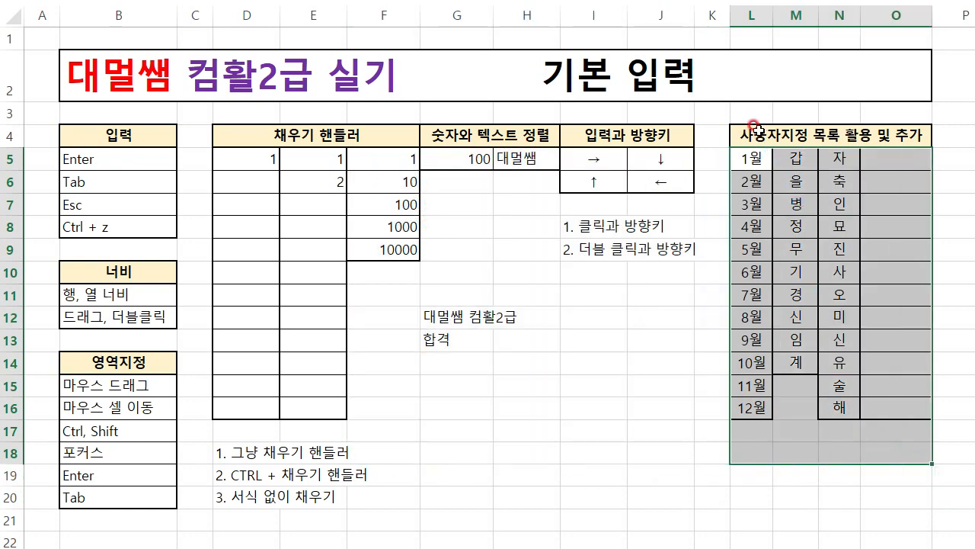
# Step: Select row 5 from L5 back to B5 as one continuous range, and clear the selection
pyautogui.click(733, 150)
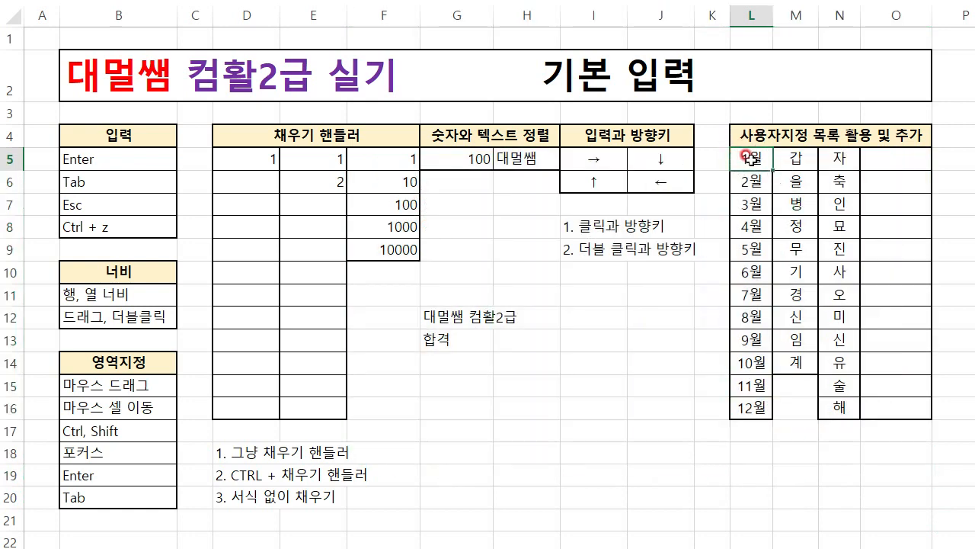
pyautogui.keyDown('shift'); pyautogui.click(109, 158); pyautogui.keyUp('shift')
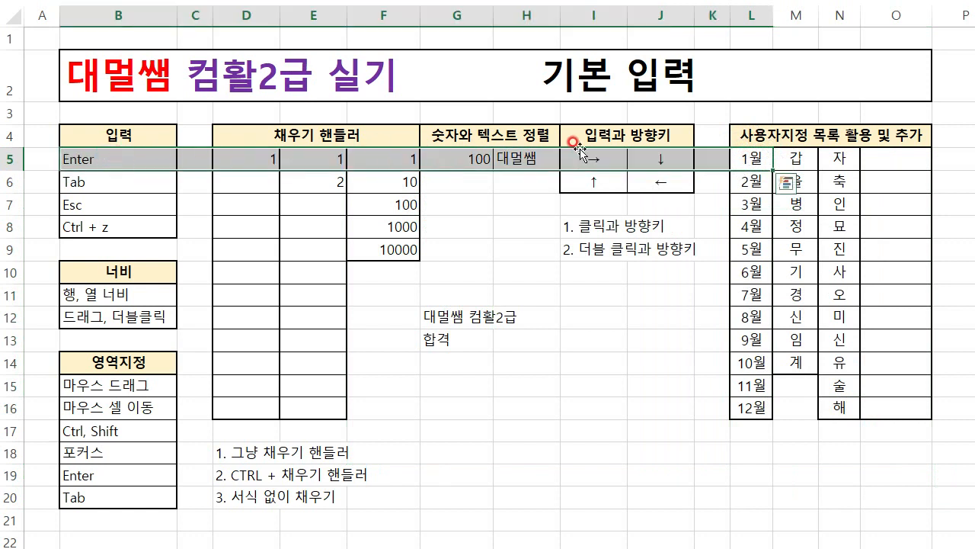
pyautogui.click(495, 367)
pyautogui.click(475, 358)
pyautogui.click(571, 382)
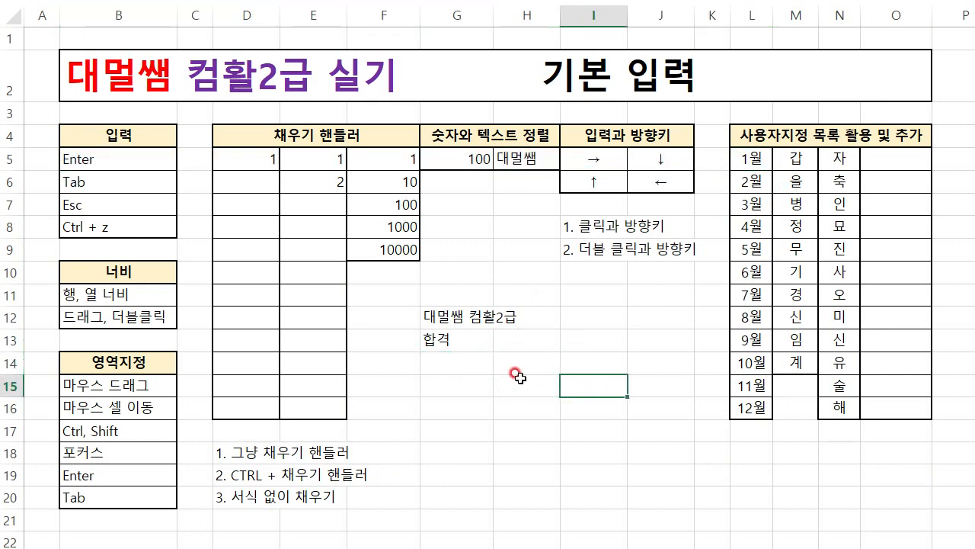
# Step: Select H14:H18 and enter 1, 2, 3, 4 and 5 down the range, keeping the range selected
pyautogui.moveTo(508, 359); pyautogui.dragTo(538, 460)
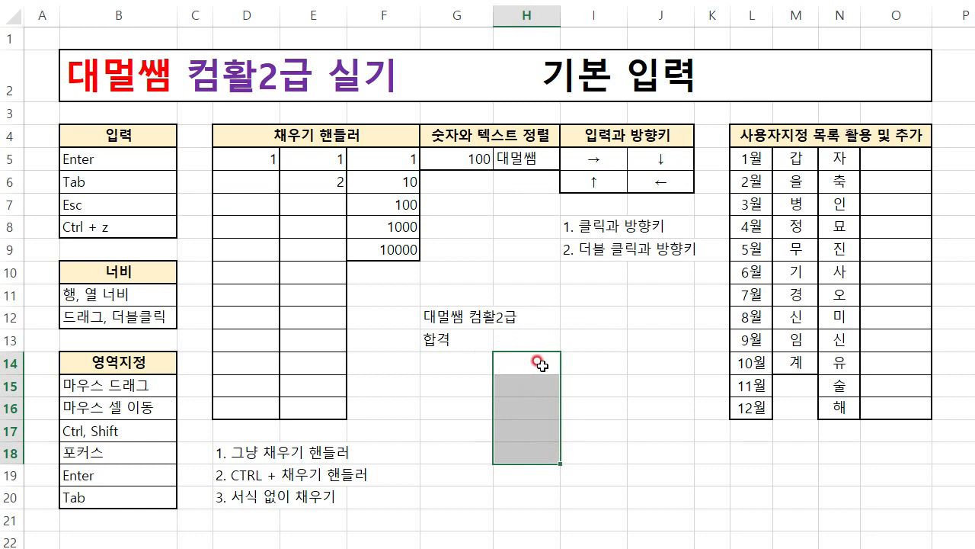
pyautogui.press('Return')
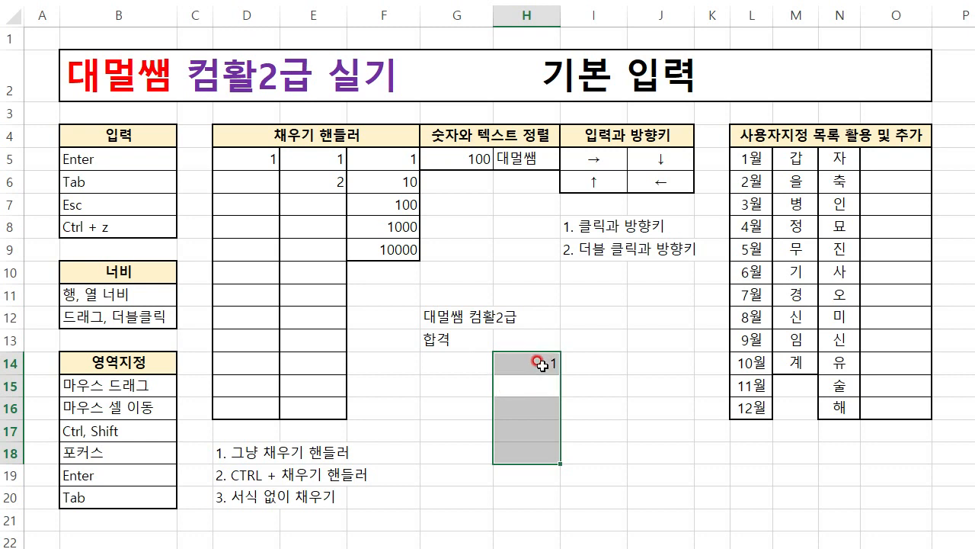
pyautogui.write('2')
pyautogui.press('Return')
pyautogui.write('3')
pyautogui.press('Return')
pyautogui.write('4')
pyautogui.press('Return')
pyautogui.write('5')
pyautogui.press('Return')
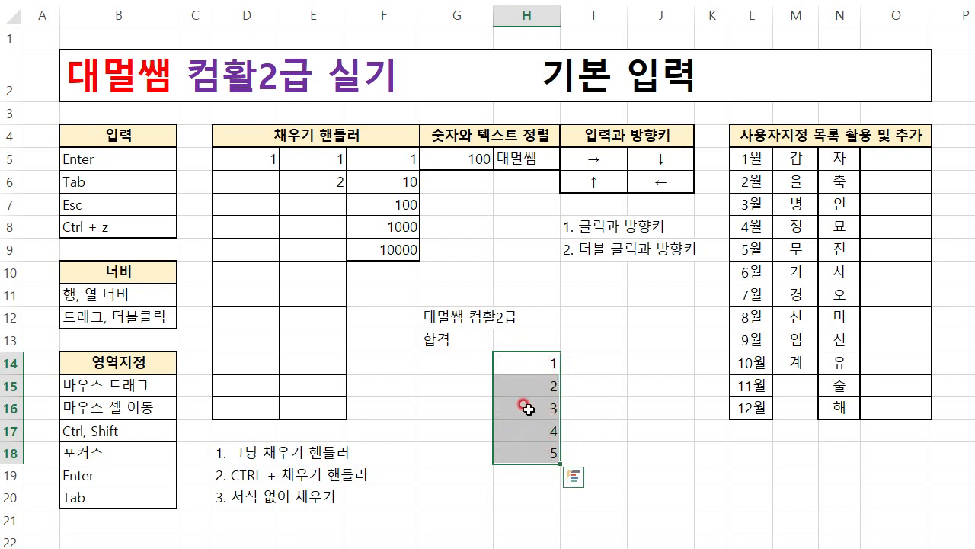
# Step: Undo the five number entries in H14:H18
pyautogui.hotkey('ctrl', 'z')
pyautogui.hotkey('ctrl', 'z')
pyautogui.hotkey('ctrl', 'z')
pyautogui.hotkey('ctrl', 'z')
pyautogui.hotkey('ctrl', 'z')
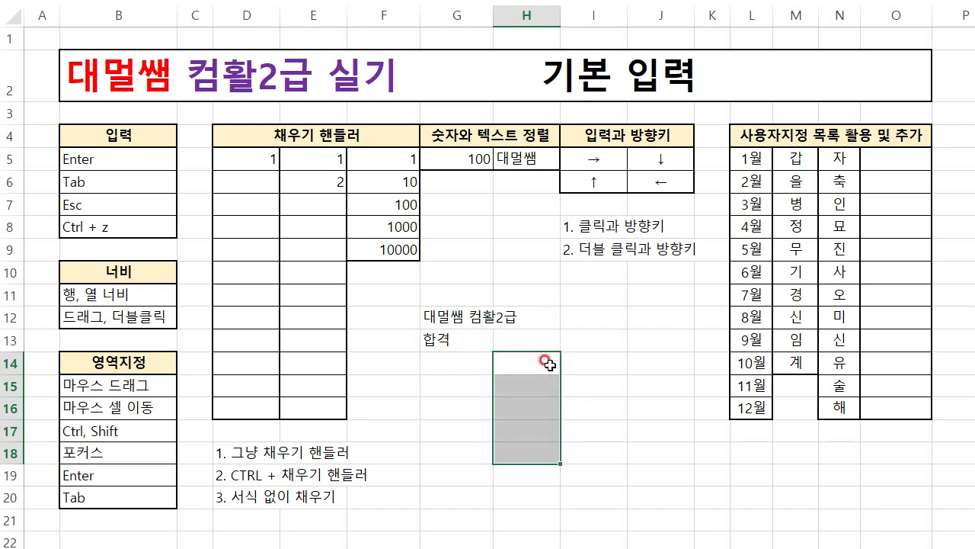
# Step: Select H14:I18 and enter 1 in every cell of H14:H18, keeping the range selected
pyautogui.click(572, 363)
pyautogui.moveTo(515, 361); pyautogui.dragTo(585, 456)
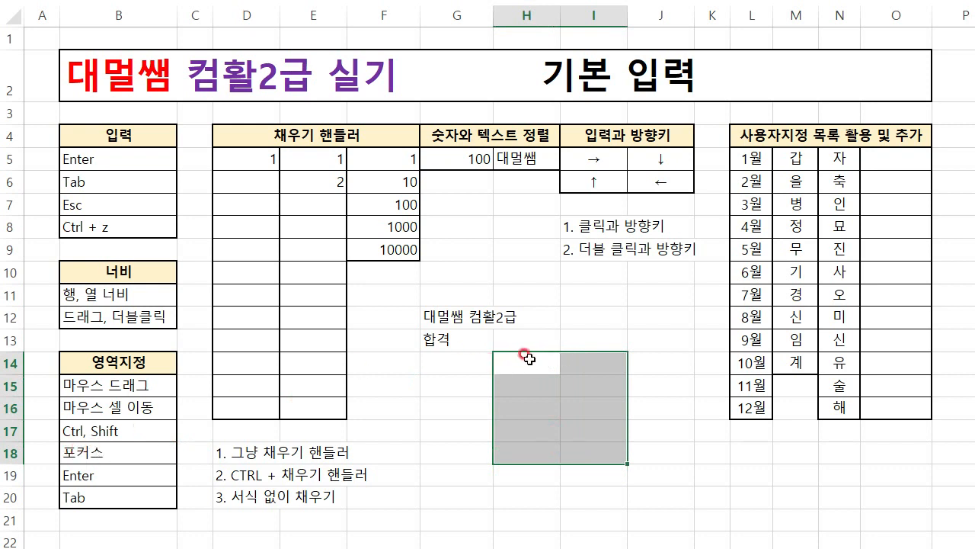
pyautogui.write('1')
pyautogui.press('Return')
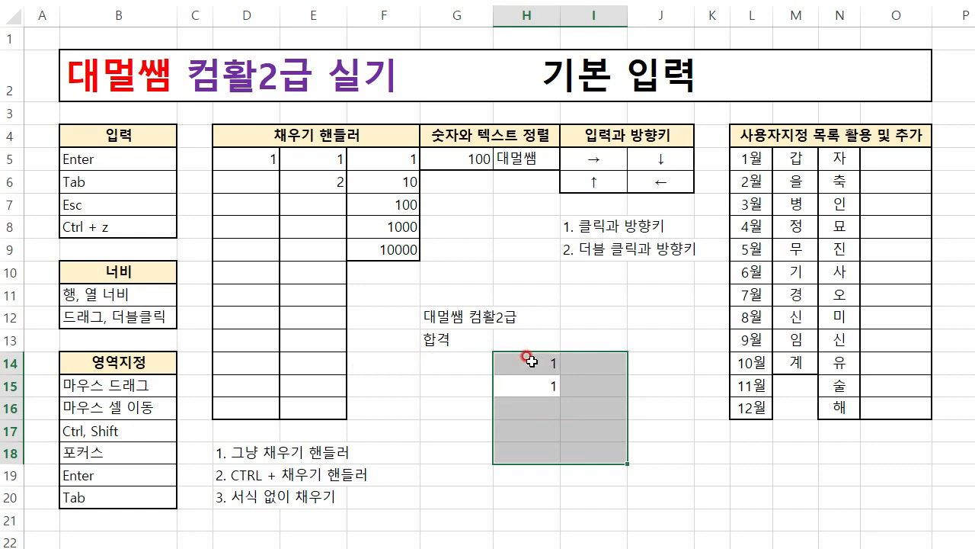
pyautogui.press('Return')
pyautogui.write('1')
pyautogui.press('Return')
pyautogui.write('1')
pyautogui.press('Return')
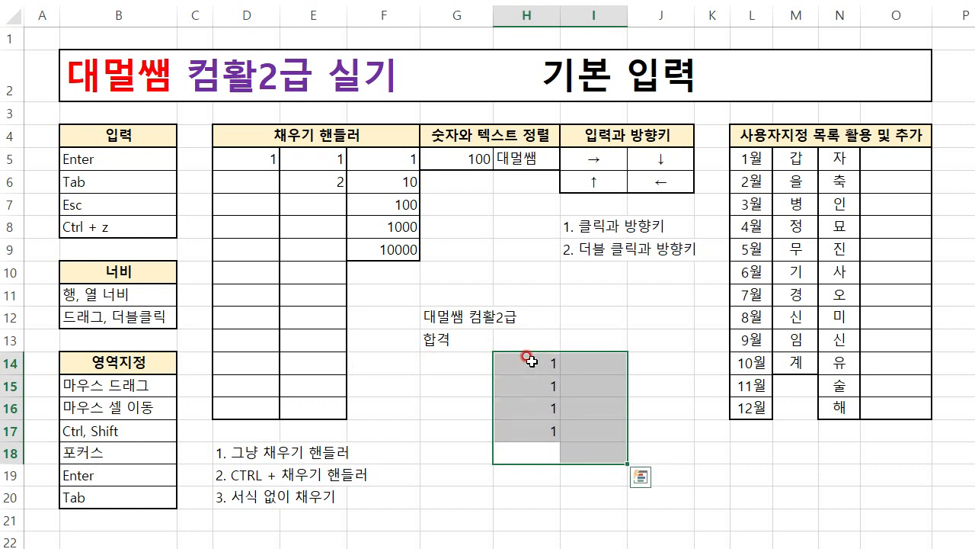
pyautogui.write('1')
pyautogui.press('Return')
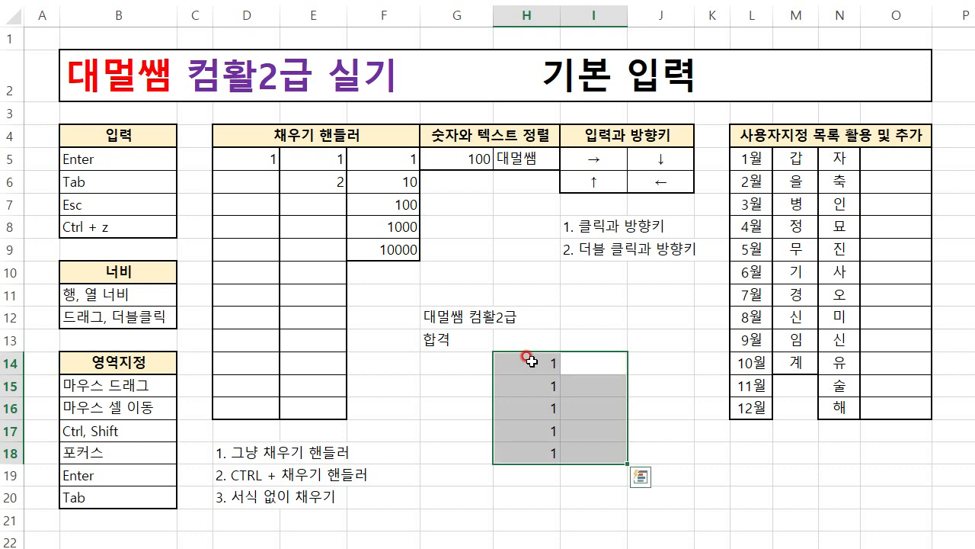
# Step: Continue within the selected range by entering 2 in every cell of I14:I18
pyautogui.write('2')
pyautogui.press('Return')
pyautogui.write('2')
pyautogui.press('Return')
pyautogui.write('2')
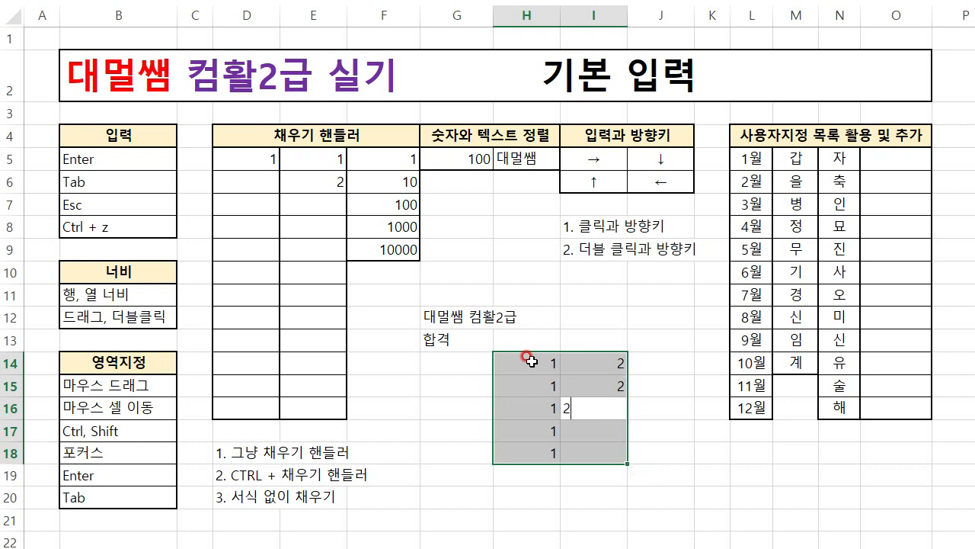
pyautogui.press('Return')
pyautogui.write('2')
pyautogui.press('Return')
pyautogui.write('2')
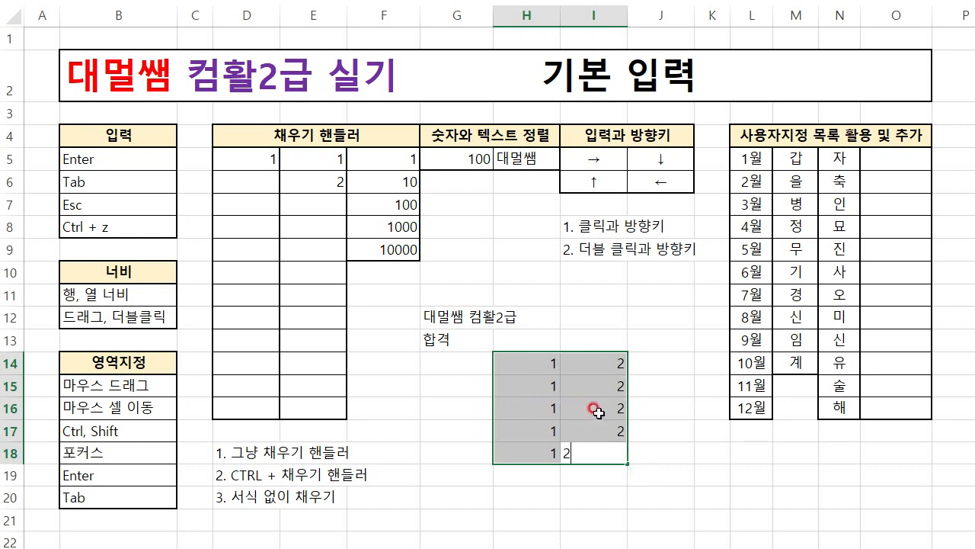
# Step: Select H14:I18 and delete the entered numbers, keeping the range selected
pyautogui.click(651, 417)
pyautogui.moveTo(529, 361); pyautogui.dragTo(582, 455)
pyautogui.press('Delete')
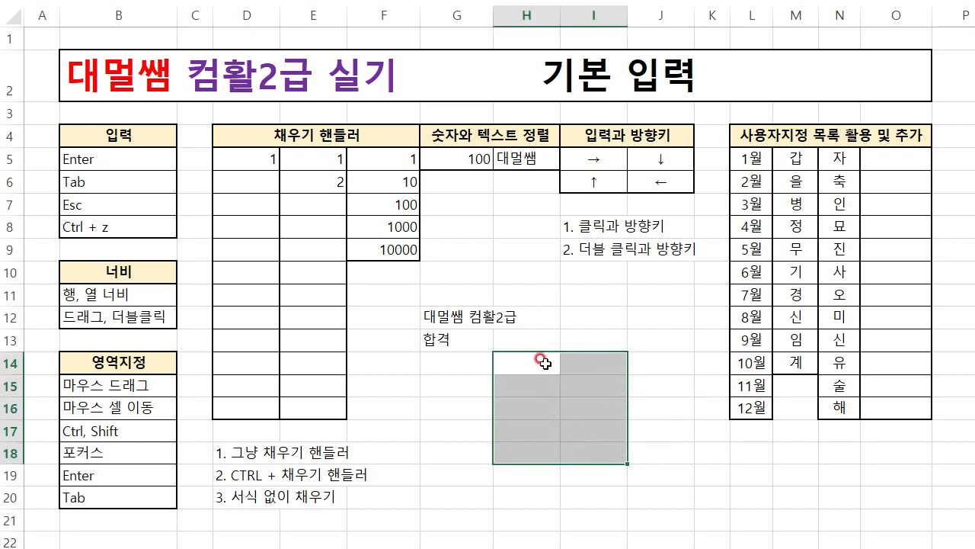
# Step: Enter 1 to 6 row by row across H14:I16 within the selected range
pyautogui.write('1')
pyautogui.press('Tab')
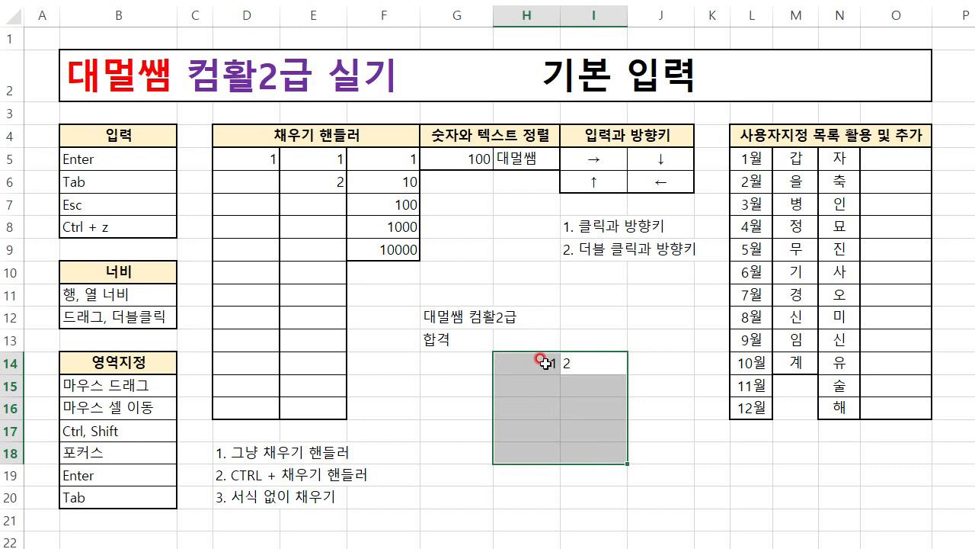
pyautogui.press('Return')
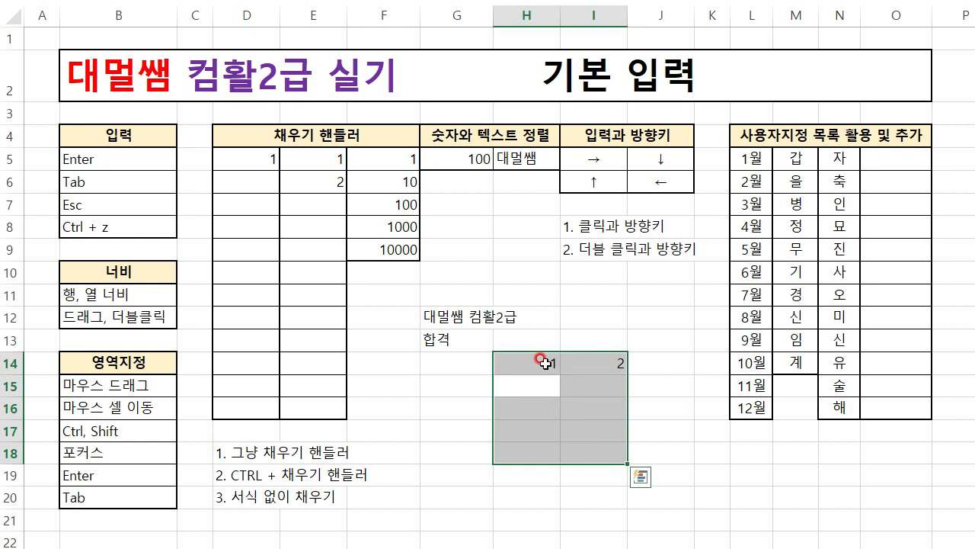
pyautogui.write('3')
pyautogui.press('Tab')
pyautogui.write('4')
pyautogui.press('Return')
pyautogui.write('5')
pyautogui.press('Tab')
pyautogui.write('6')
pyautogui.press('Return')
# Step: Continue row by row with 7, 8, 9 and 10 across H17:I18
pyautogui.write('7')
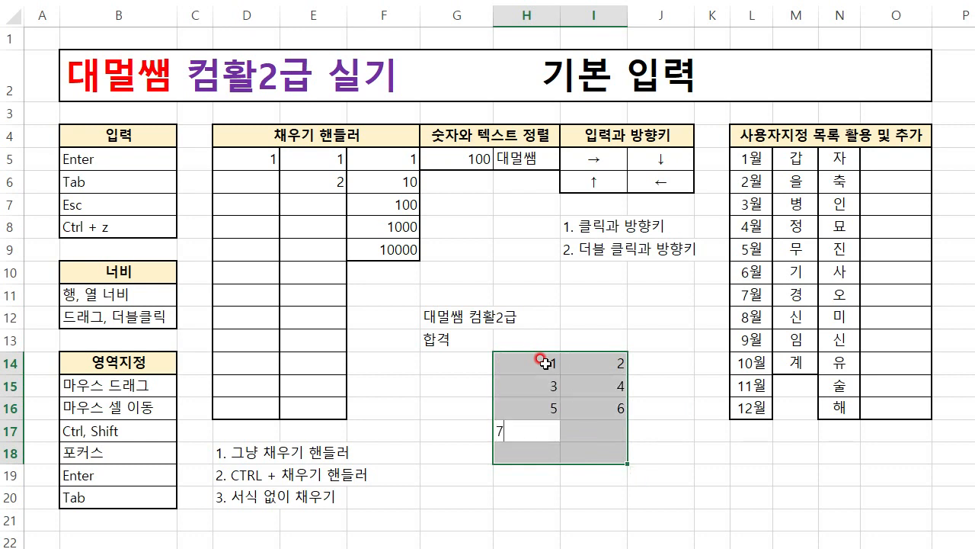
pyautogui.press('Tab')
pyautogui.write('8')
pyautogui.press('Return')
pyautogui.write('9')
pyautogui.press('Tab')
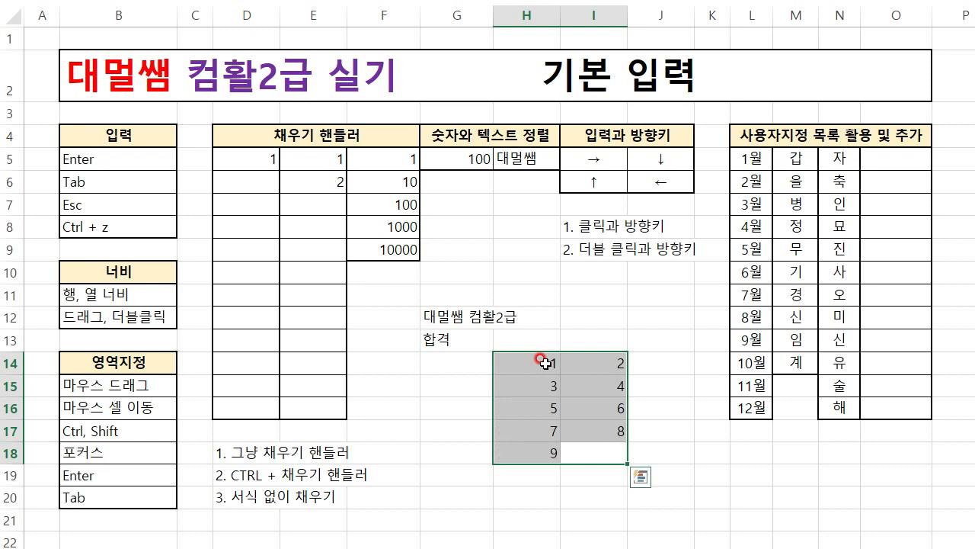
pyautogui.write('10')
pyautogui.press('Return')
# Step: Clear the numbers in H14:I18 and the text in G12:G13
pyautogui.moveTo(544, 363); pyautogui.dragTo(606, 455)
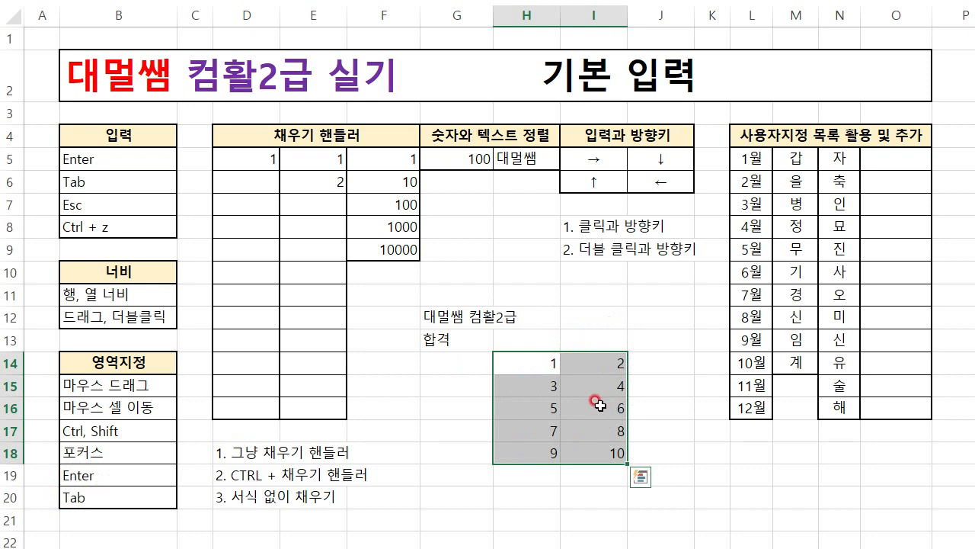
pyautogui.moveTo(473, 316); pyautogui.dragTo(468, 343)
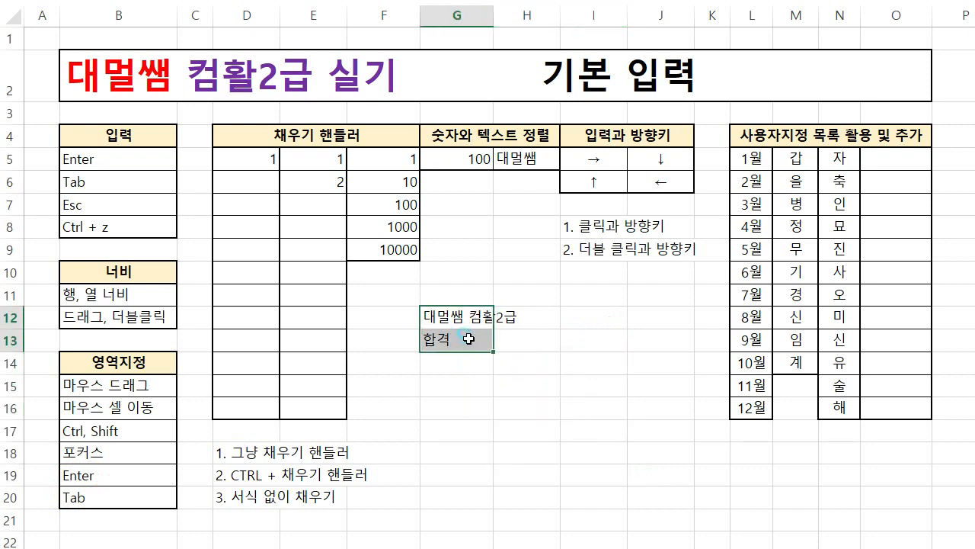
pyautogui.press('Delete')
pyautogui.click(473, 402)
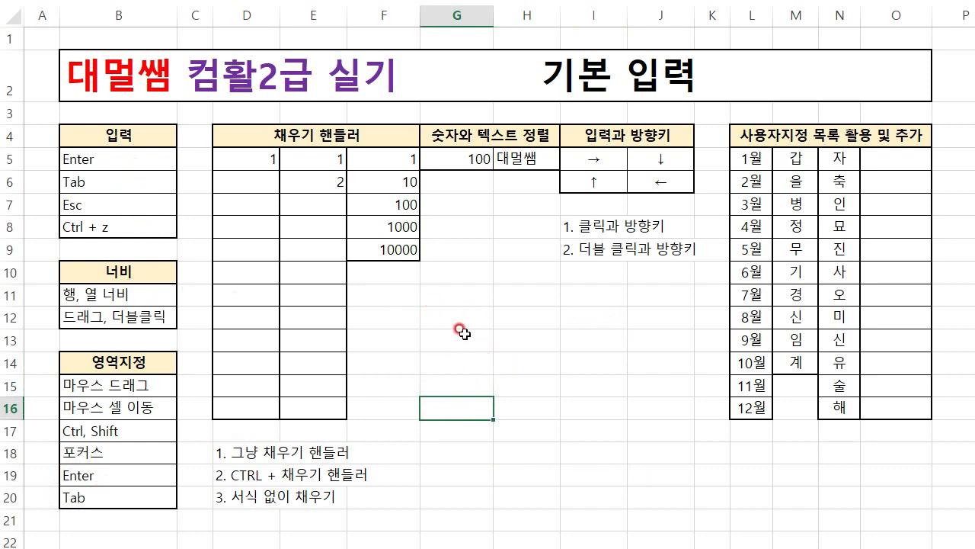
# Step: Copy the 1 in D5 down through D16 with the fill handle, and undo the fill
pyautogui.click(312, 135)
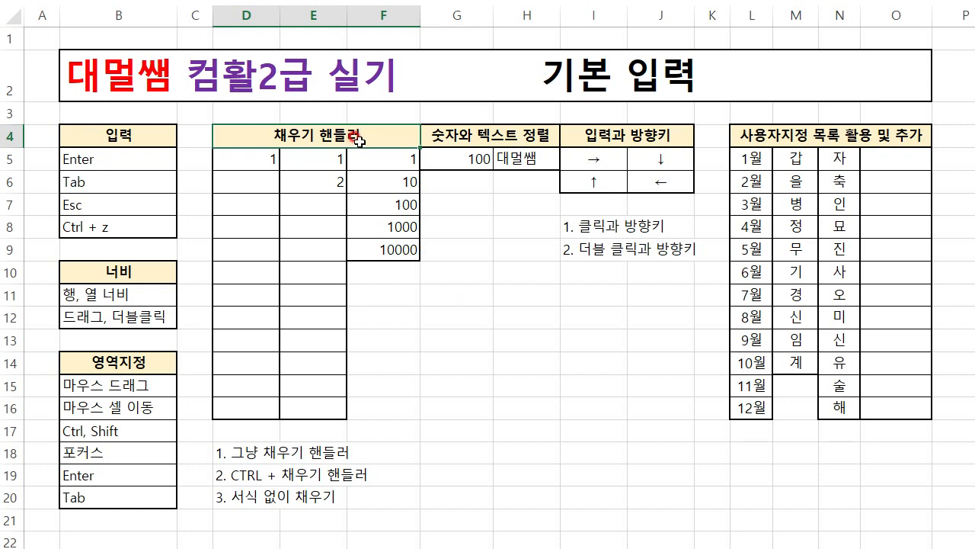
pyautogui.click(259, 159)
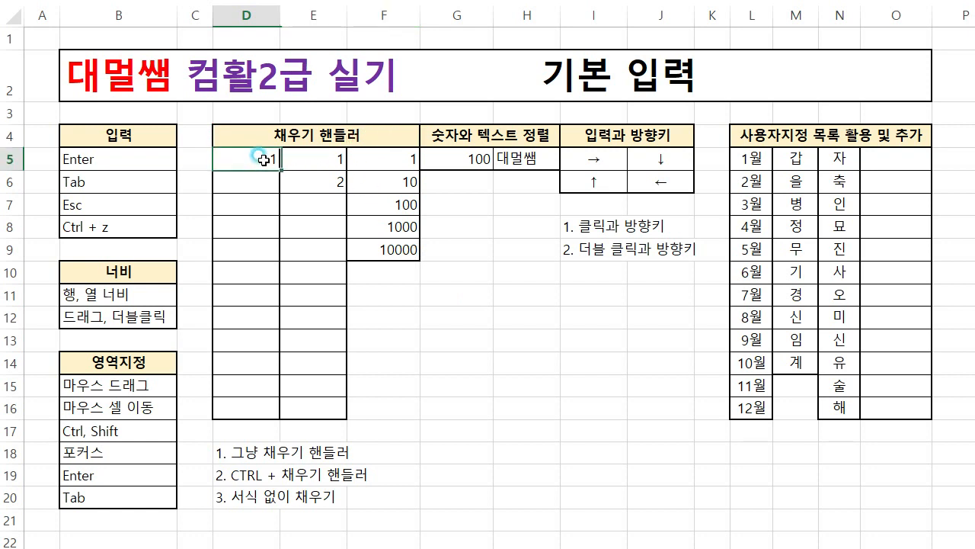
pyautogui.click(308, 165)
pyautogui.click(306, 182)
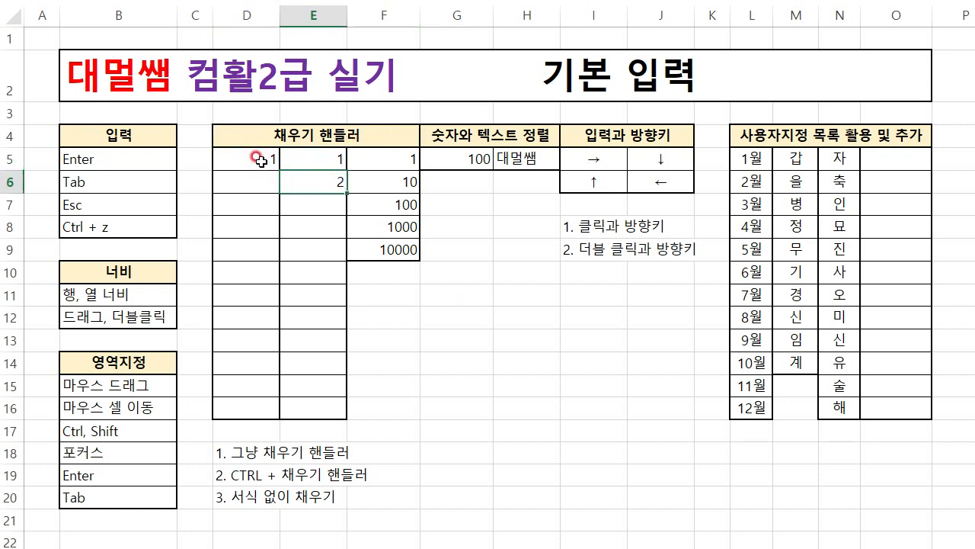
pyautogui.click(263, 163)
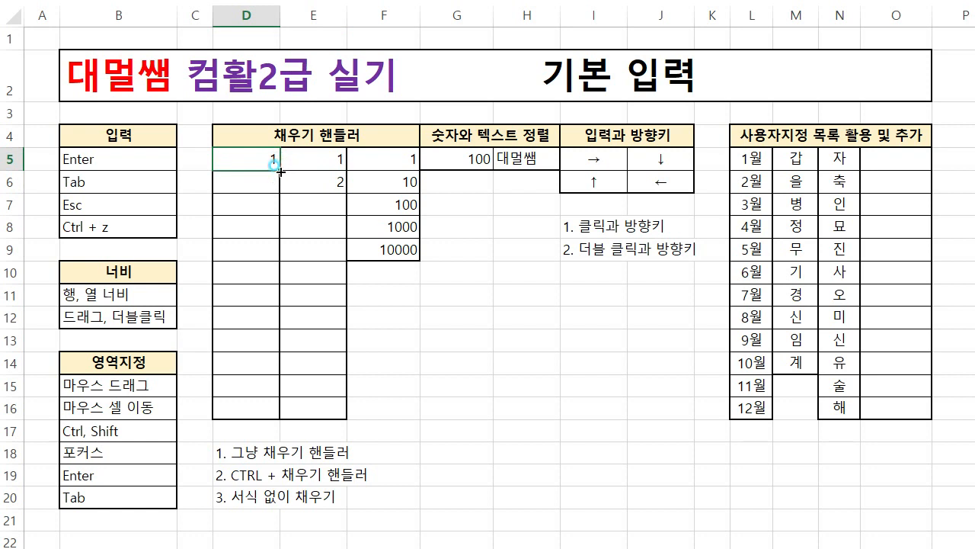
pyautogui.moveTo(280, 171); pyautogui.dragTo(284, 398)
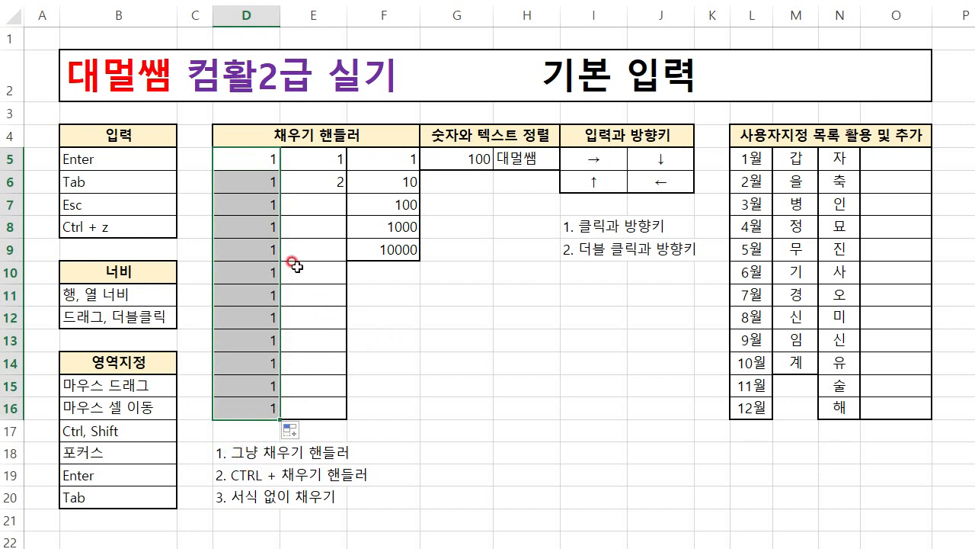
pyautogui.hotkey('ctrl', 'z')
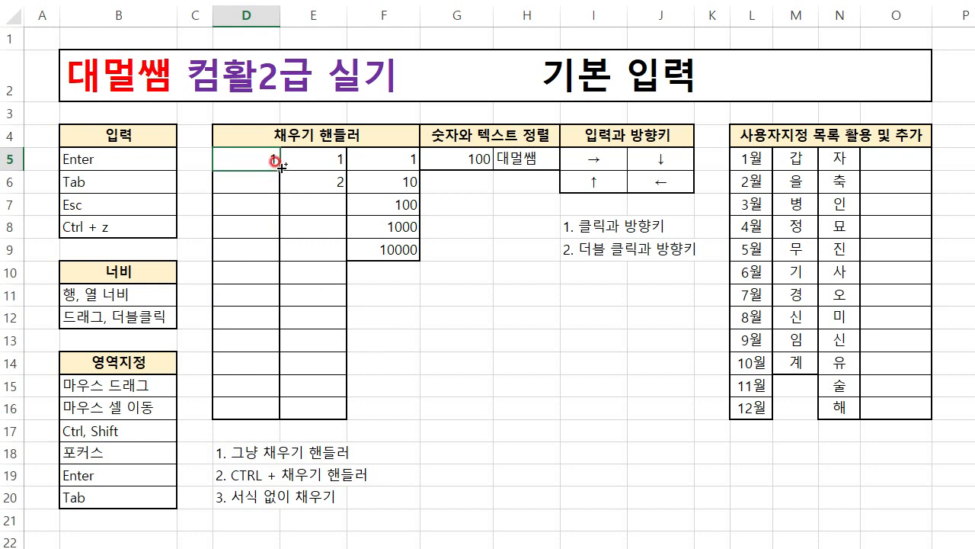
# Step: Fill D5 down to D16 as an incrementing series from 1 to 12, and undo it
pyautogui.moveTo(282, 165); pyautogui.dragTo(267, 409)
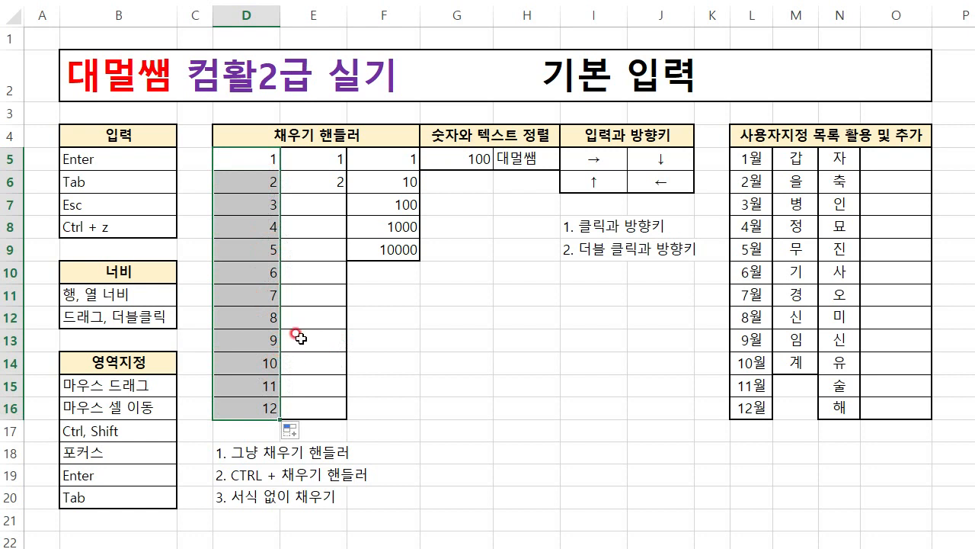
pyautogui.hotkey('ctrl', 'z')
pyautogui.click(314, 205)
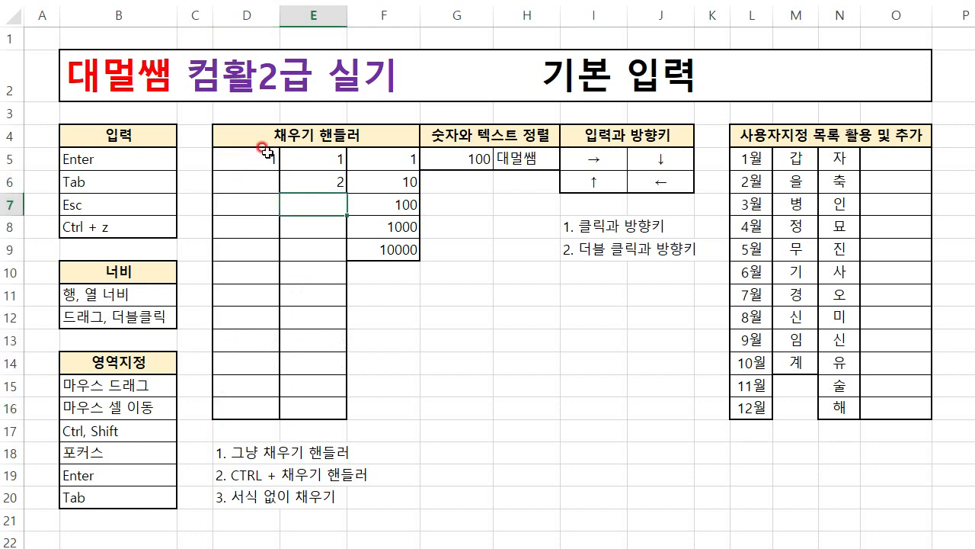
# Step: Repeat the plain copy fill from D5 to D16 to compare the borders, and undo it
pyautogui.click(265, 157)
pyautogui.moveTo(279, 170); pyautogui.dragTo(259, 415)
pyautogui.click(438, 407)
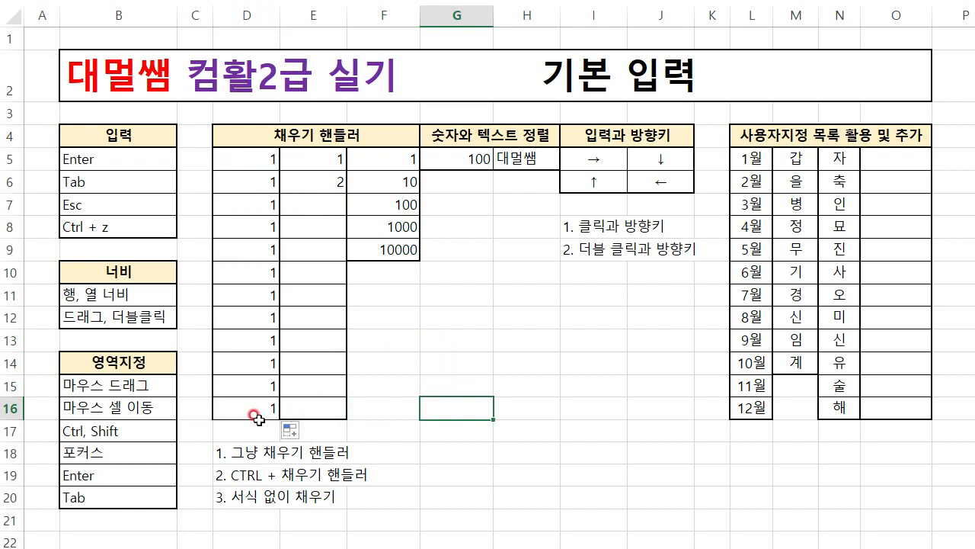
pyautogui.hotkey('ctrl', 'z')
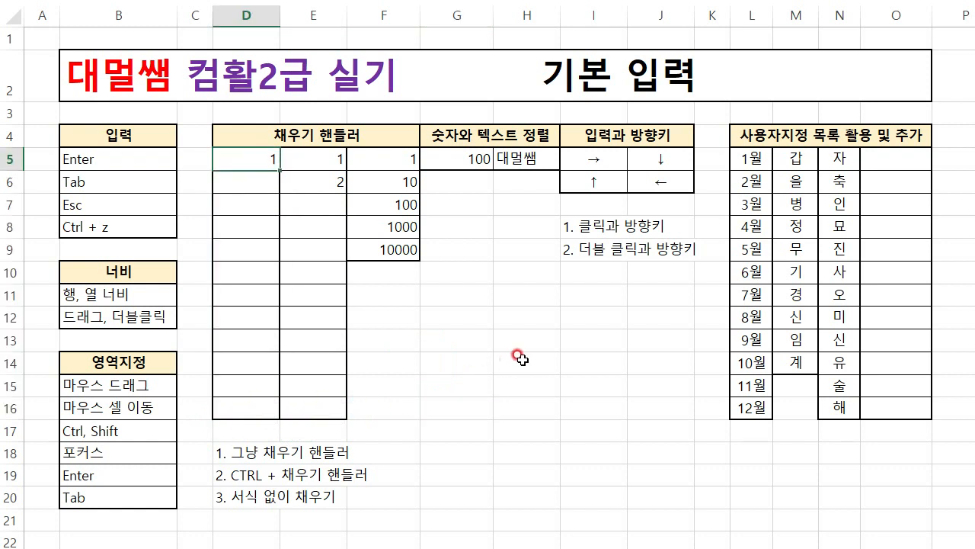
# Step: Fill D5 down to D16 with 1 and set the auto fill option to fill without formatting (서식 없이 채우기)
pyautogui.moveTo(280, 169); pyautogui.dragTo(261, 425)
pyautogui.click(261, 424)
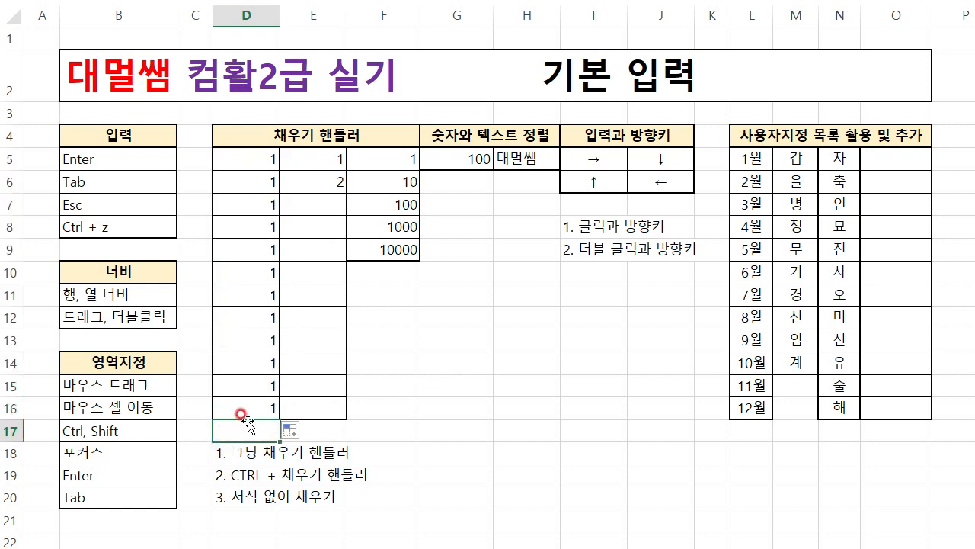
pyautogui.click(273, 319)
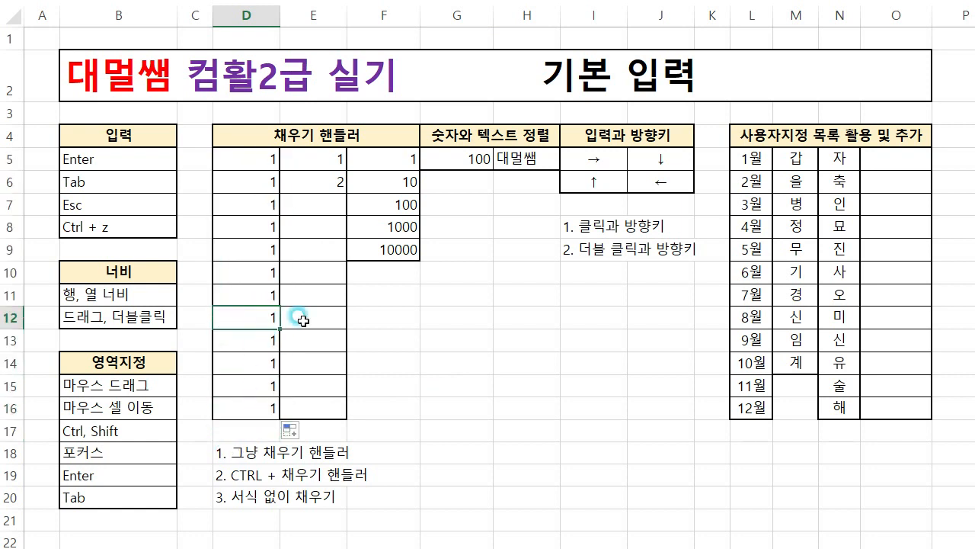
pyautogui.click(306, 431)
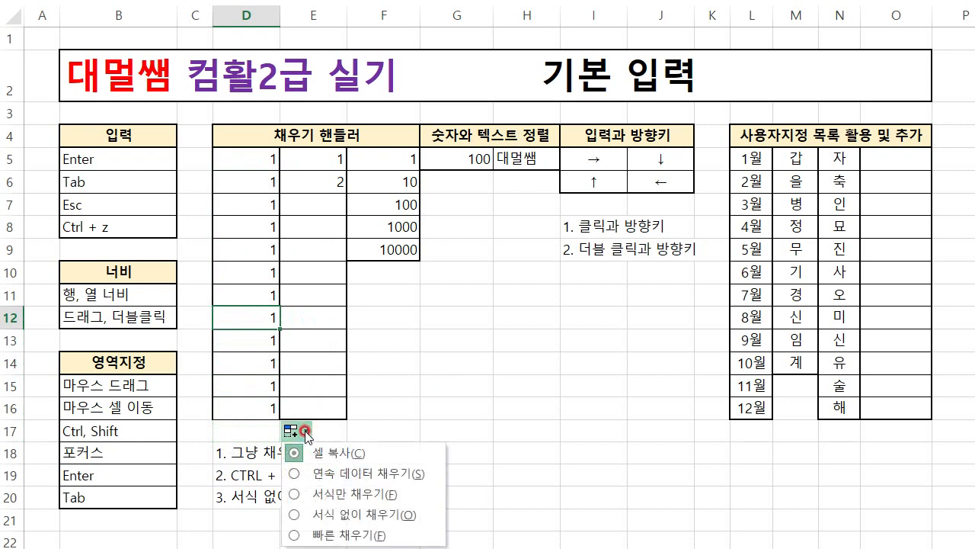
pyautogui.click(367, 517)
pyautogui.click(431, 407)
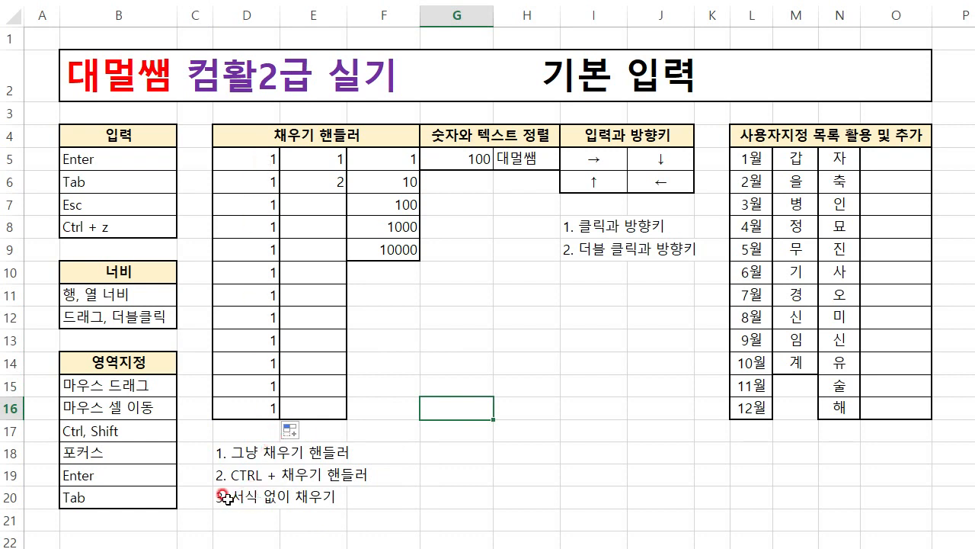
pyautogui.click(292, 431)
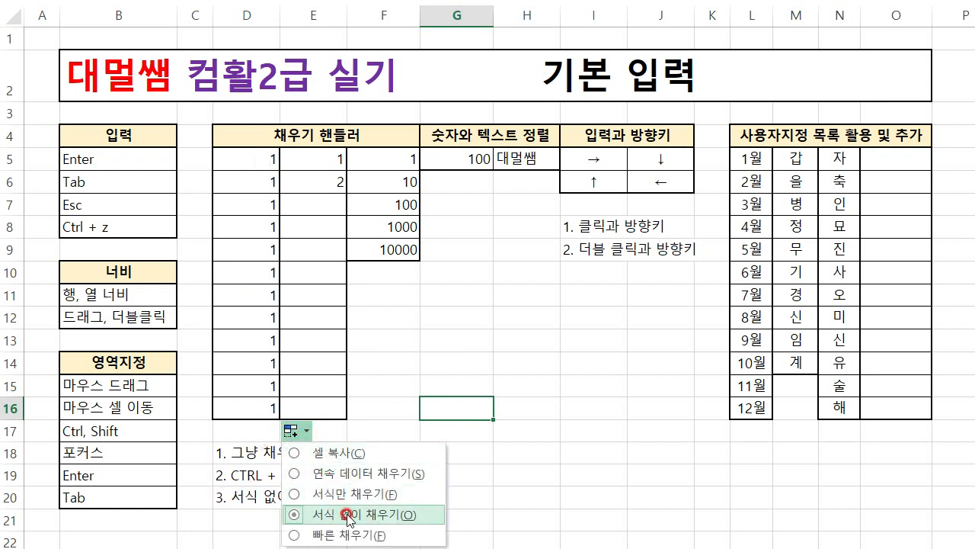
pyautogui.click(466, 314)
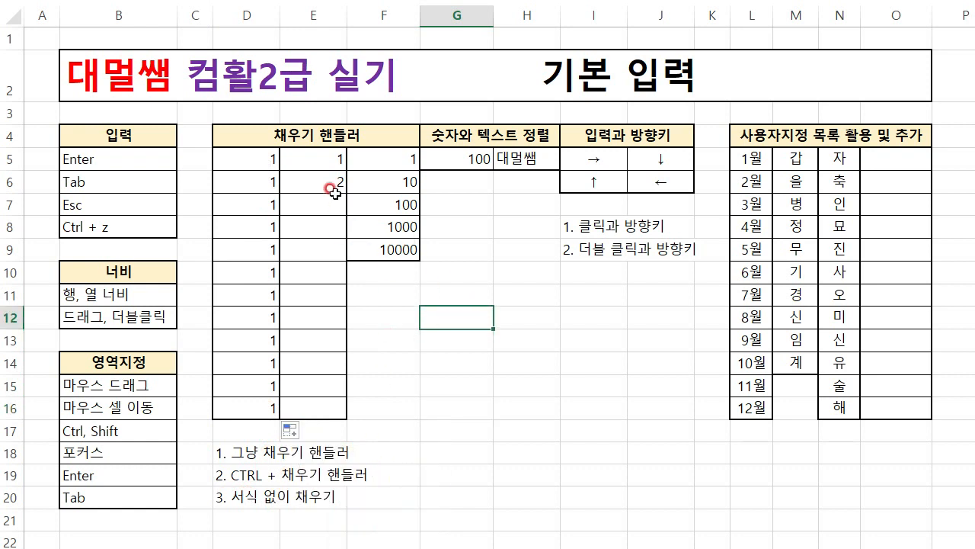
# Step: Select E5:E6 and extend them as a series from 1 to 12 down to E16, and undo the fill
pyautogui.click(325, 168)
pyautogui.moveTo(325, 169); pyautogui.dragTo(320, 180)
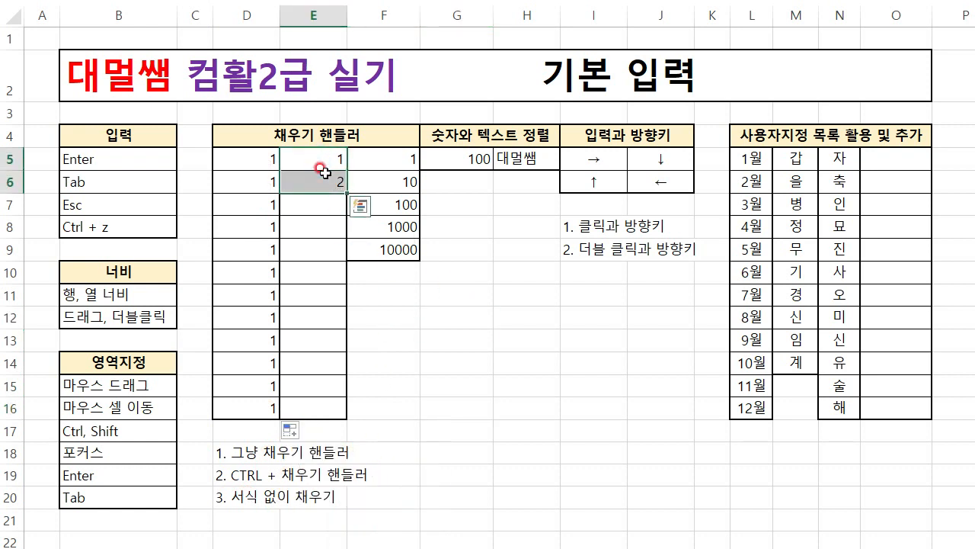
pyautogui.click(322, 158)
pyautogui.click(324, 180)
pyautogui.moveTo(323, 158); pyautogui.dragTo(322, 180)
pyautogui.moveTo(316, 158); pyautogui.dragTo(343, 404)
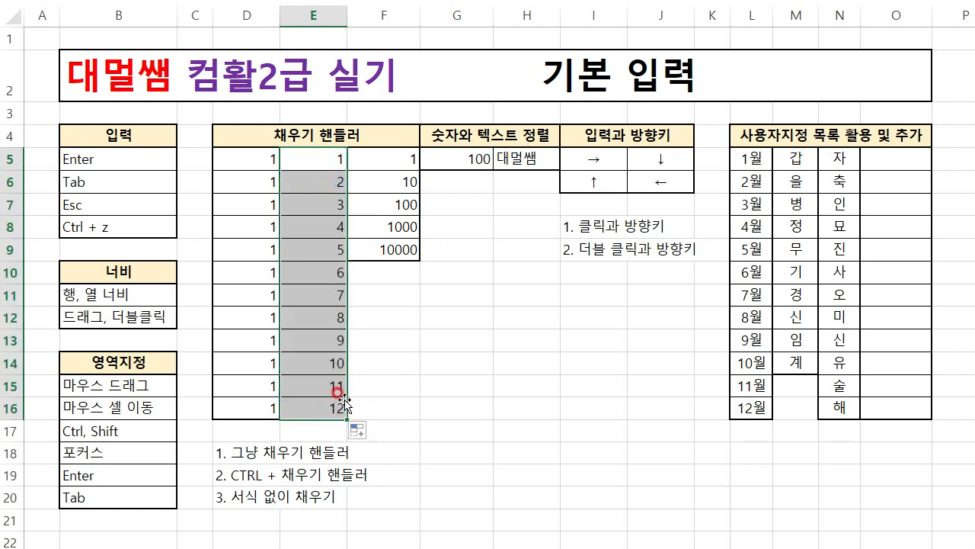
pyautogui.hotkey('ctrl', 'z')
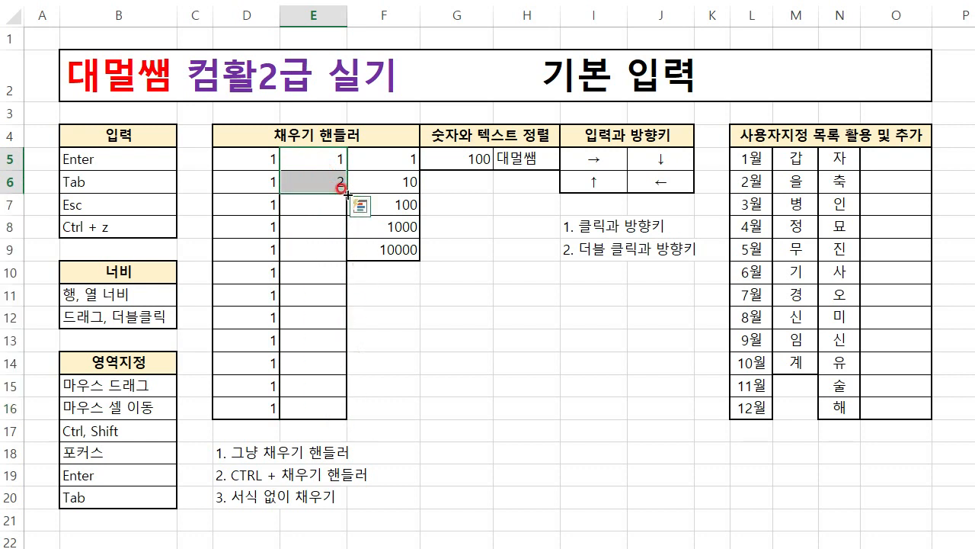
# Step: Fill E5:E6 down to E16 as a repeating 1, 2 copy, and undo the fill
pyautogui.moveTo(346, 193); pyautogui.dragTo(343, 418)
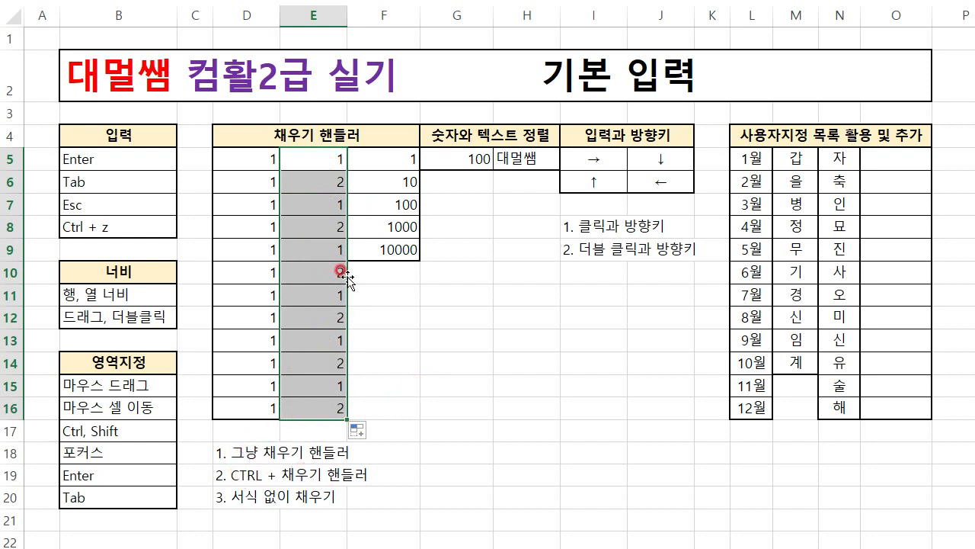
pyautogui.click(321, 210)
pyautogui.click(322, 178)
pyautogui.hotkey('ctrl', 'z')
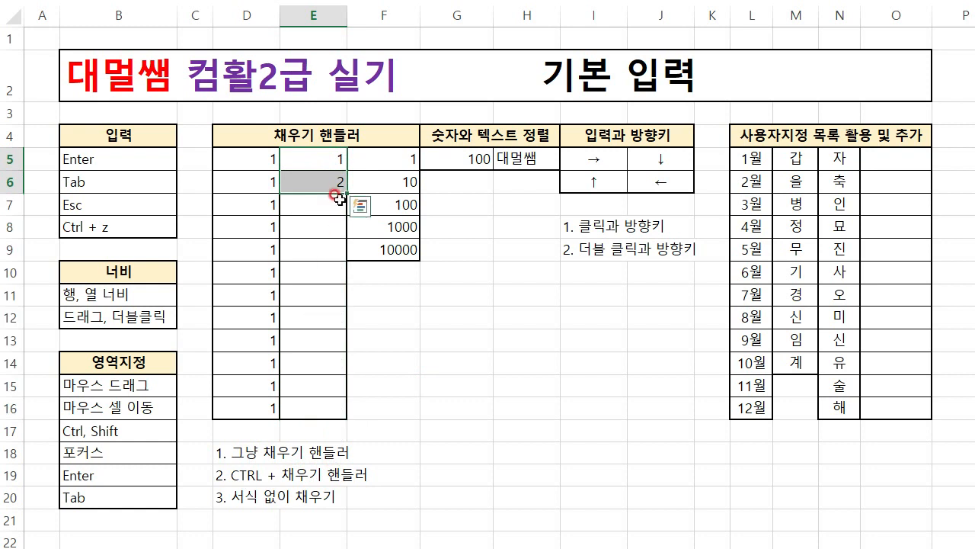
# Step: Extend E5:E6 as a series down to E16, and clear the contents of F7:F9
pyautogui.moveTo(339, 198); pyautogui.dragTo(337, 411)
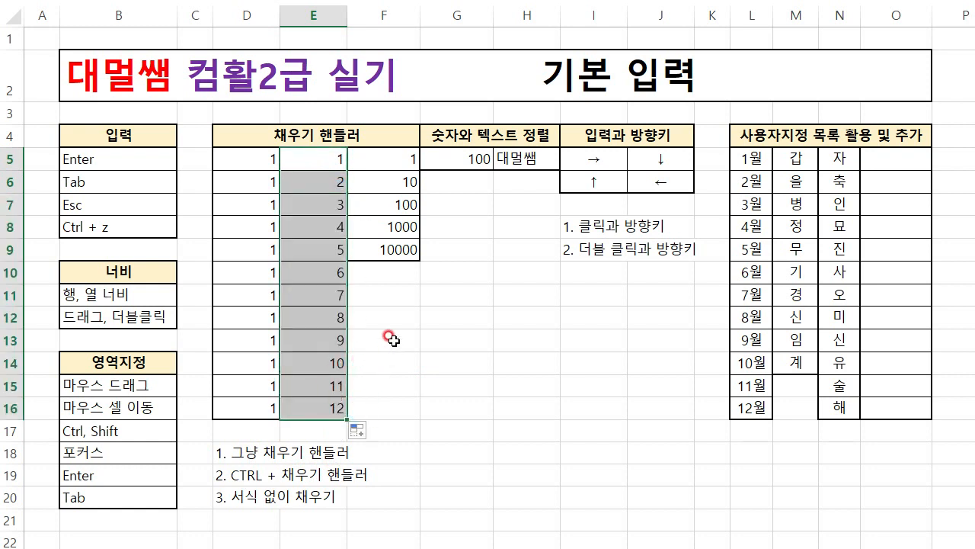
pyautogui.click(396, 212)
pyautogui.moveTo(394, 229); pyautogui.dragTo(389, 250)
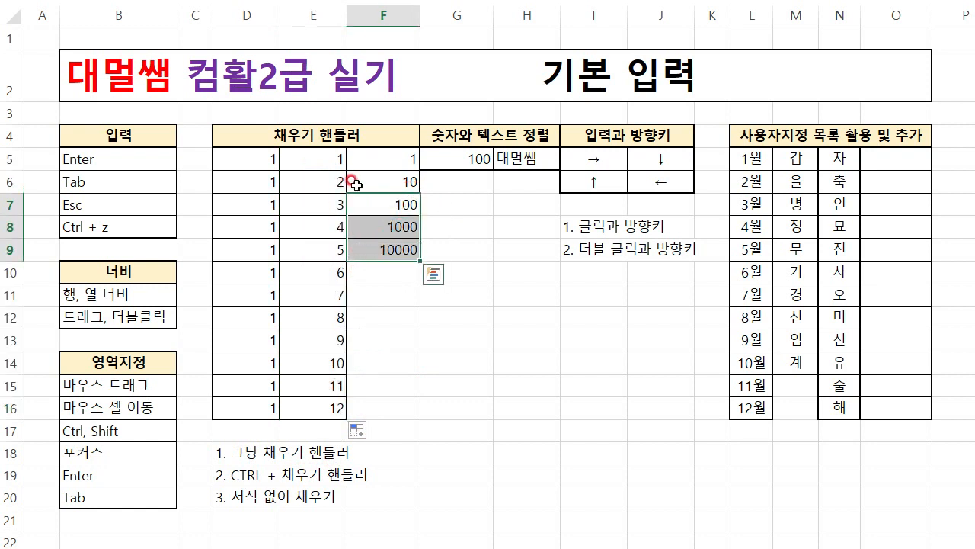
pyautogui.press('Delete')
# Step: Try extending F5:F6 as a linear series down to F9, and undo back to before column E was filled
pyautogui.click(381, 163)
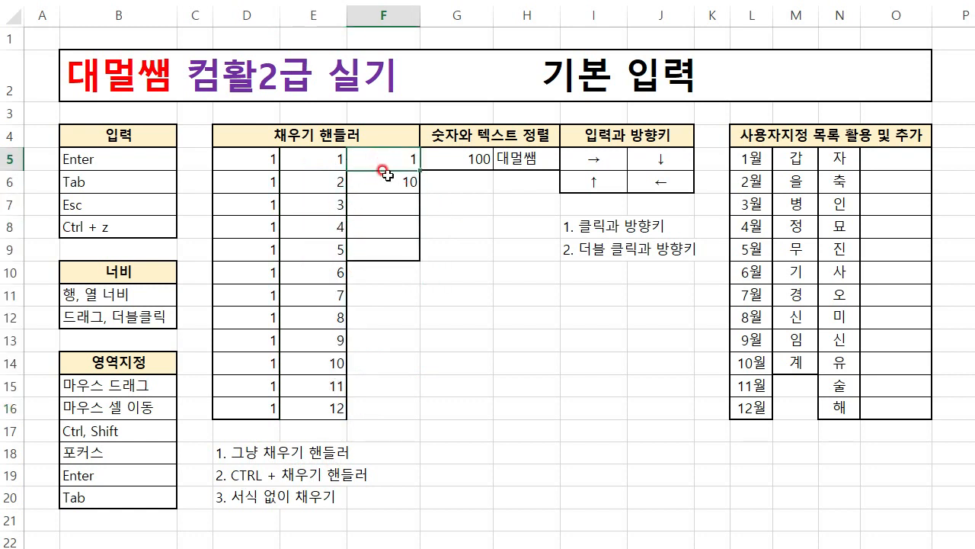
pyautogui.click(385, 185)
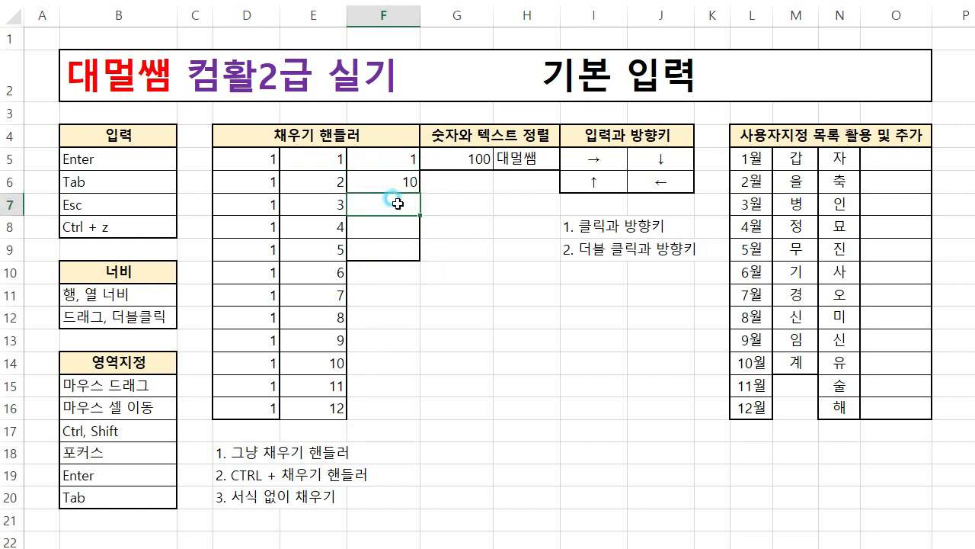
pyautogui.doubleClick(397, 191)
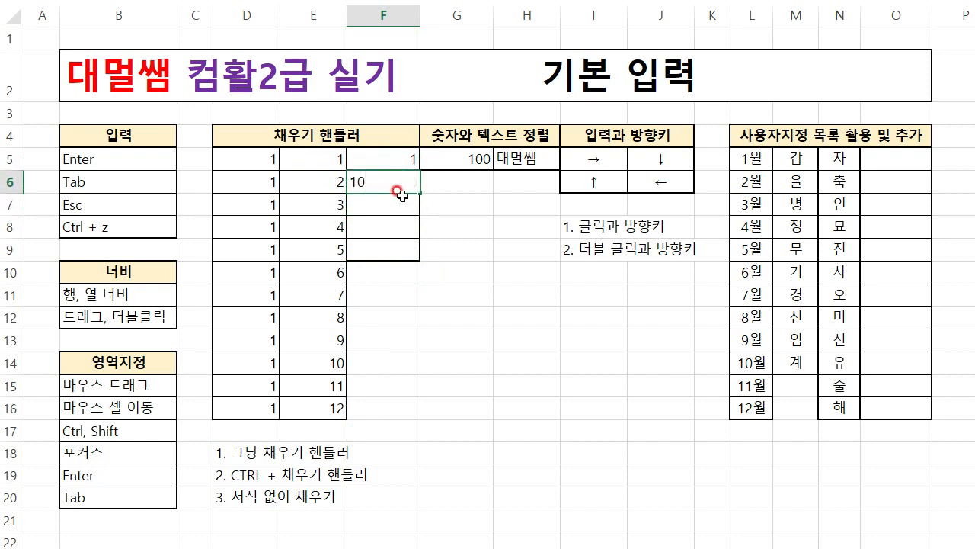
pyautogui.press('Return')
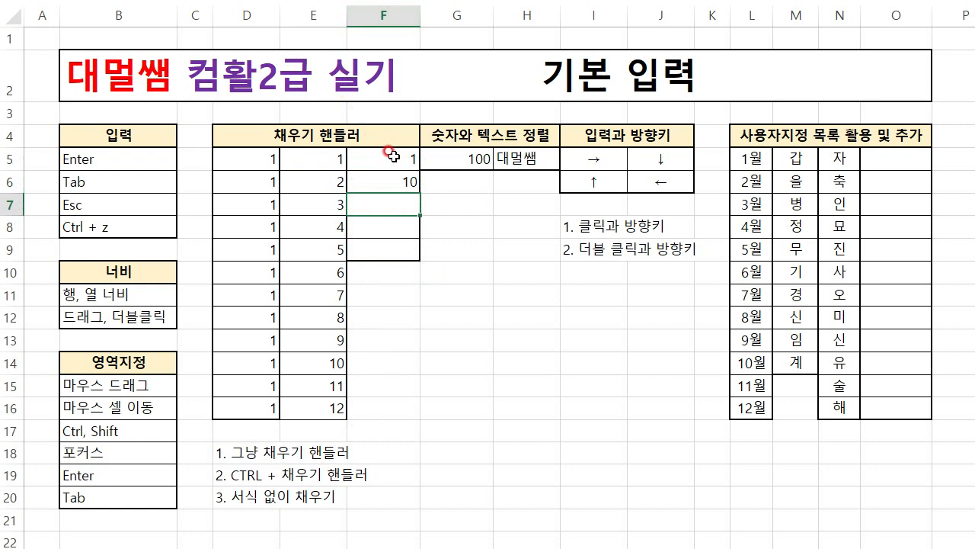
pyautogui.moveTo(383, 155); pyautogui.dragTo(391, 177)
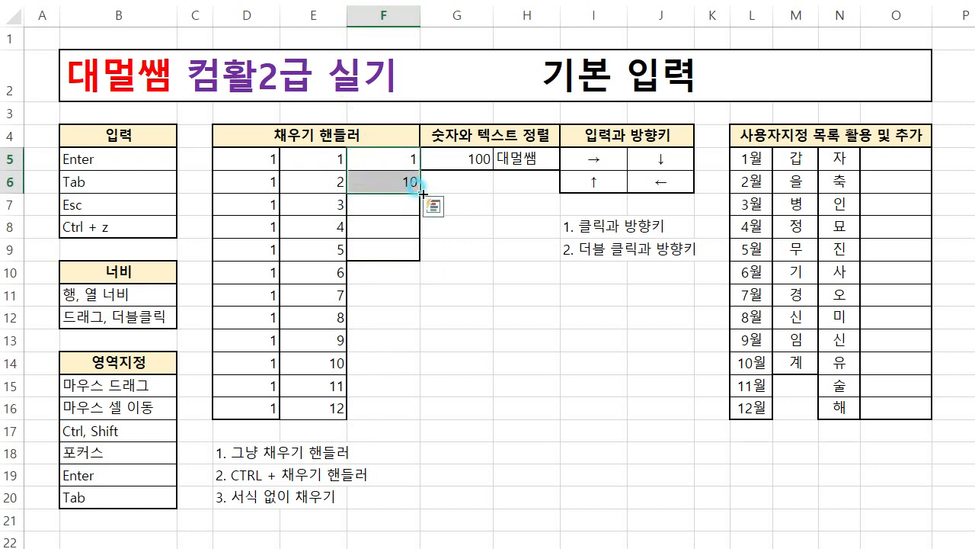
pyautogui.moveTo(421, 195); pyautogui.dragTo(412, 256)
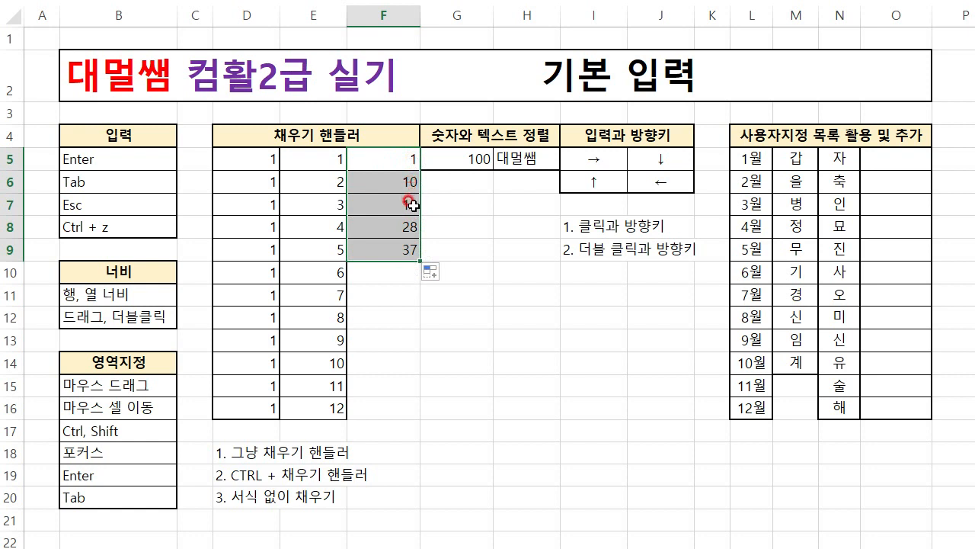
pyautogui.hotkey('ctrl', 'z')
pyautogui.press('Down')
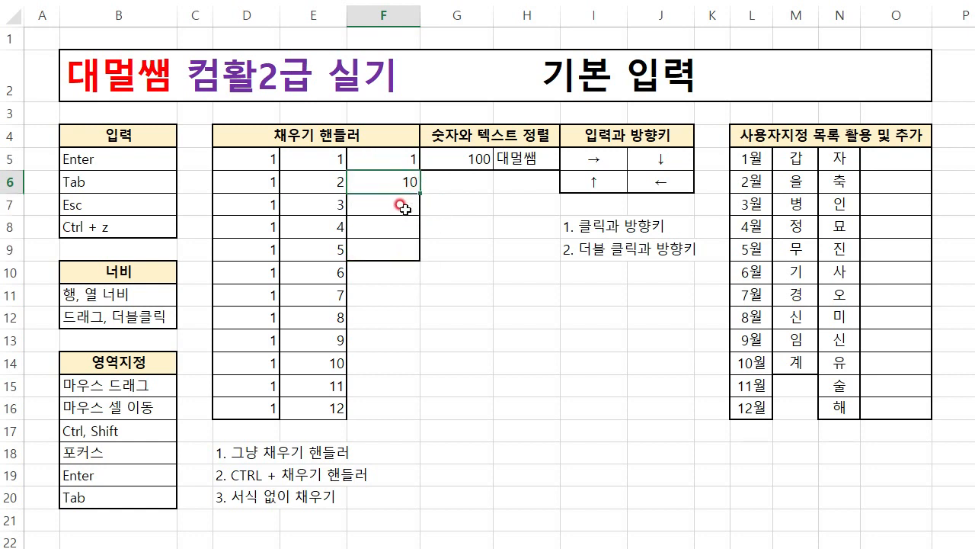
pyautogui.hotkey('ctrl', 'z')
pyautogui.hotkey('ctrl', 'z')
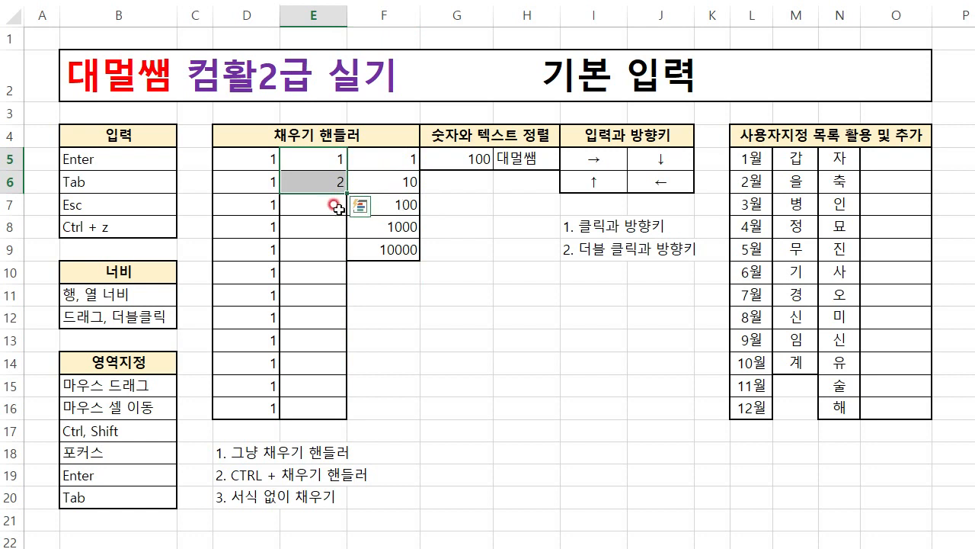
# Step: Fill E5:E6 down to E16 as a series from 1 to 12
pyautogui.click(365, 204)
pyautogui.moveTo(333, 160); pyautogui.dragTo(339, 406)
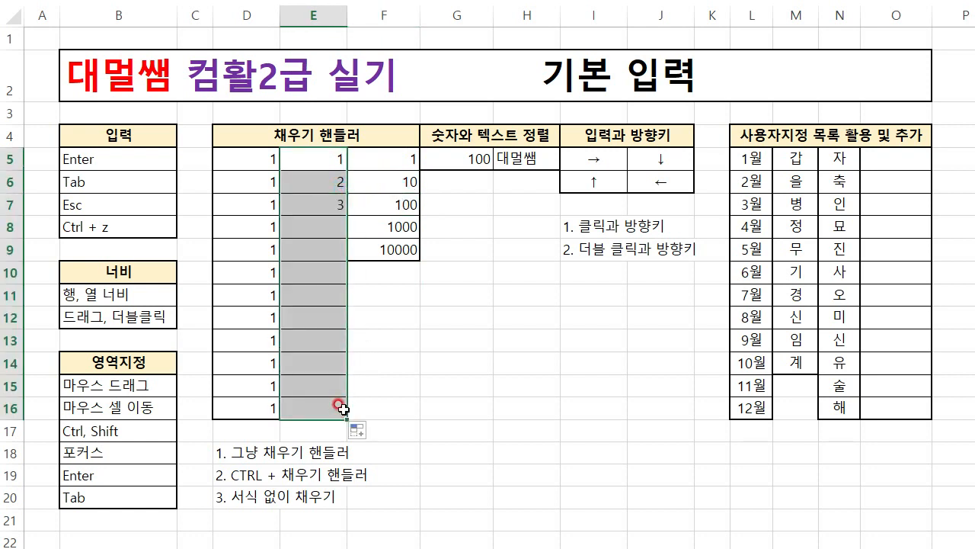
# Step: Clear F6:F9 and enter the formula =F5*10 in F6
pyautogui.click(409, 206)
pyautogui.moveTo(406, 183)
pyautogui.mouseDown()
pyautogui.moveTo(412, 248)
pyautogui.moveTo(390, 184)
pyautogui.mouseUp()
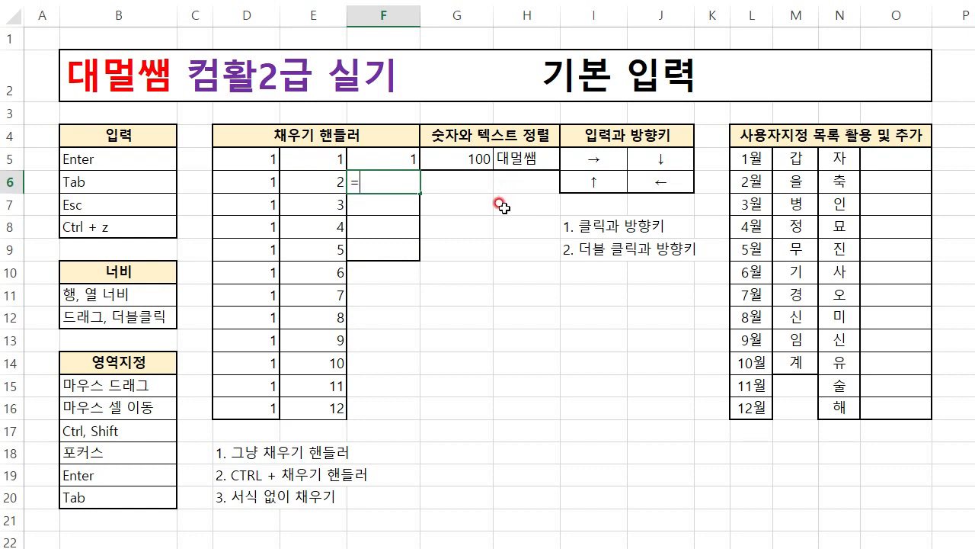
pyautogui.click(401, 158)
pyautogui.write('*')
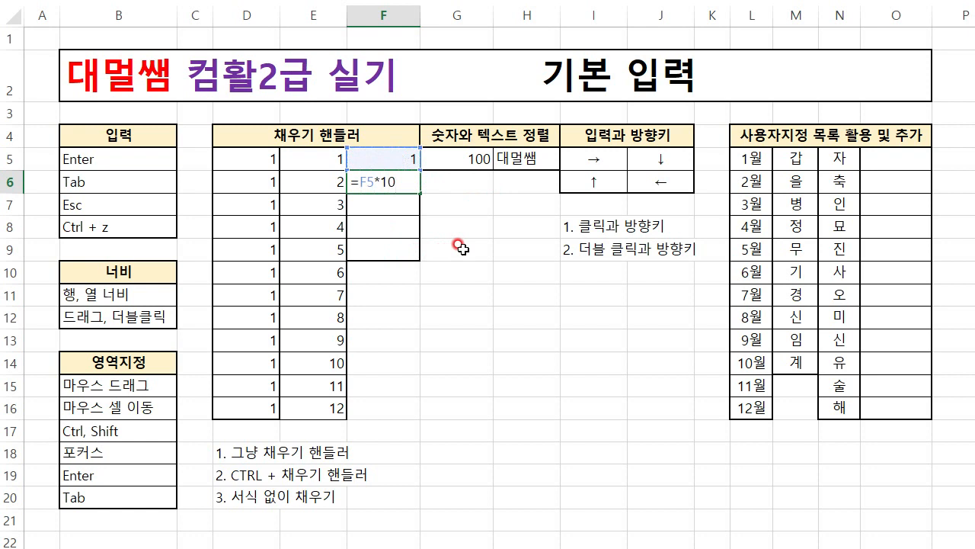
pyautogui.write('10')
pyautogui.press('Return')
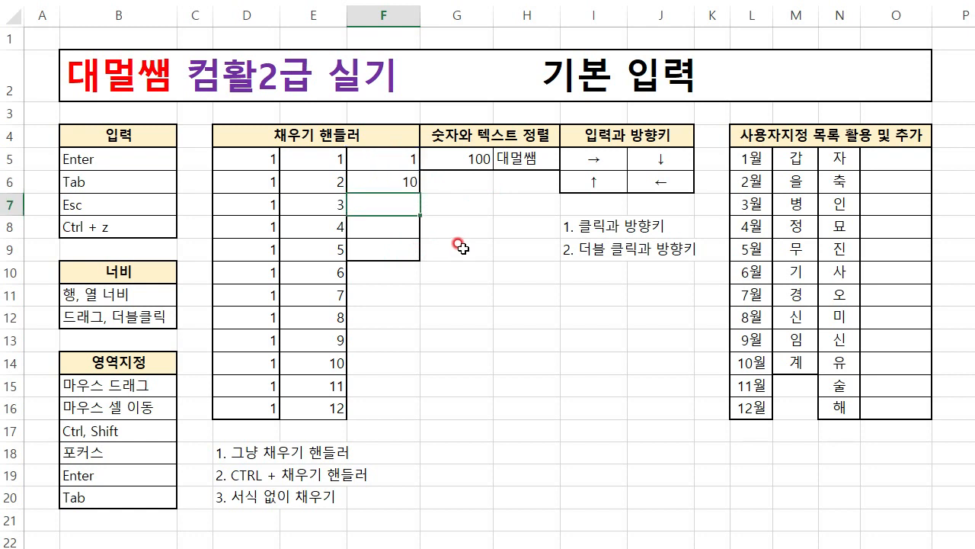
# Step: Fill the formula in F6 down to F9 with the fill without formatting option (서식 없이 채우기)
pyautogui.click(381, 171)
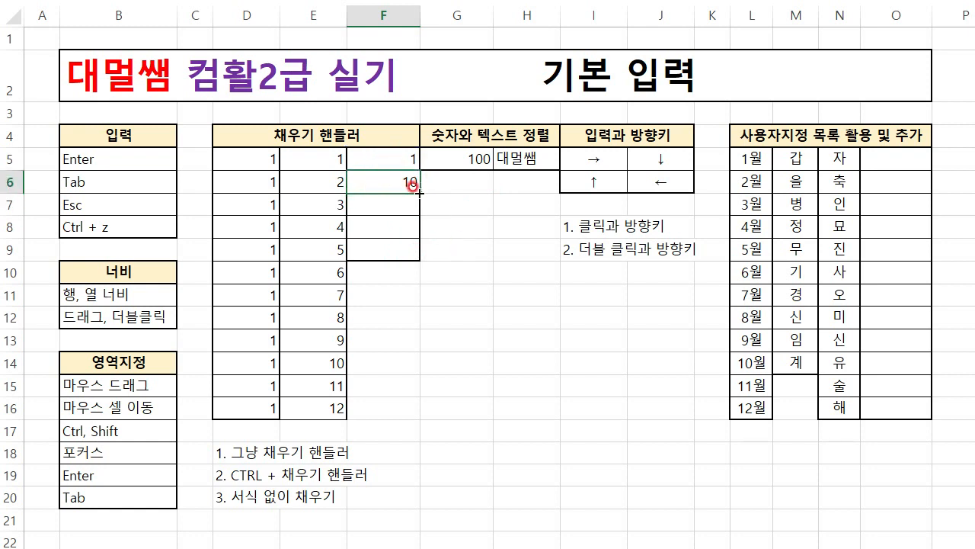
pyautogui.moveTo(419, 195); pyautogui.dragTo(420, 258)
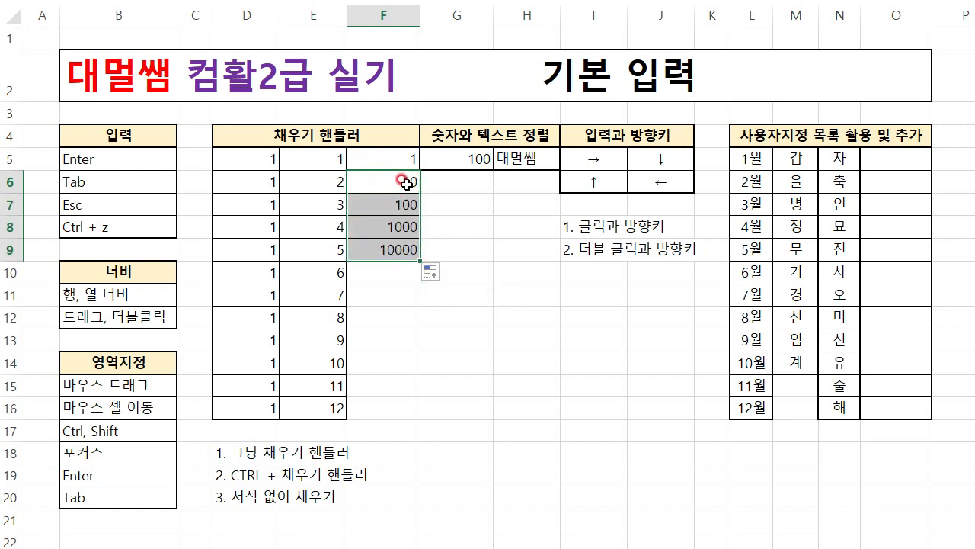
pyautogui.click(430, 271)
pyautogui.click(461, 334)
pyautogui.click(516, 385)
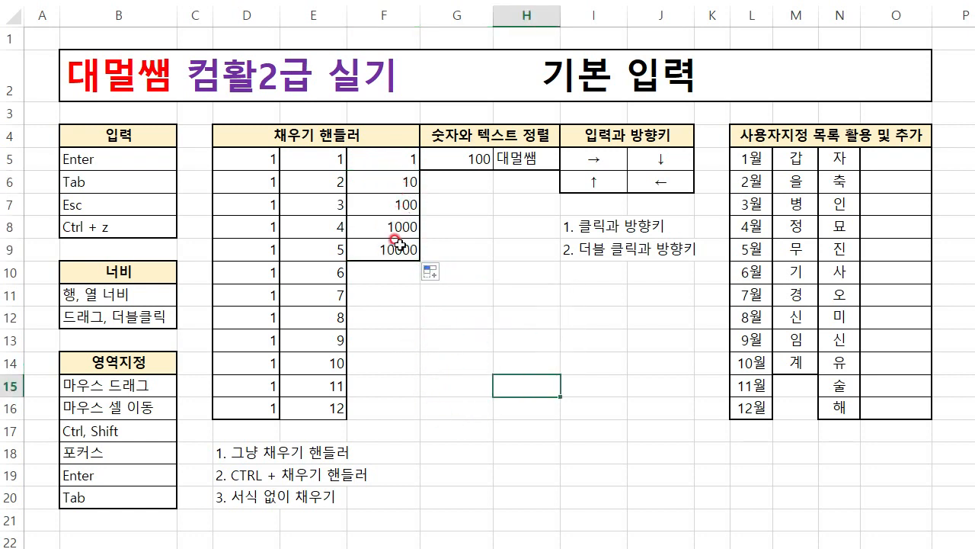
# Step: Examine the formulas in F6:F9 to compare how the cell reference shifts from row to row
pyautogui.click(391, 189)
pyautogui.click(397, 200)
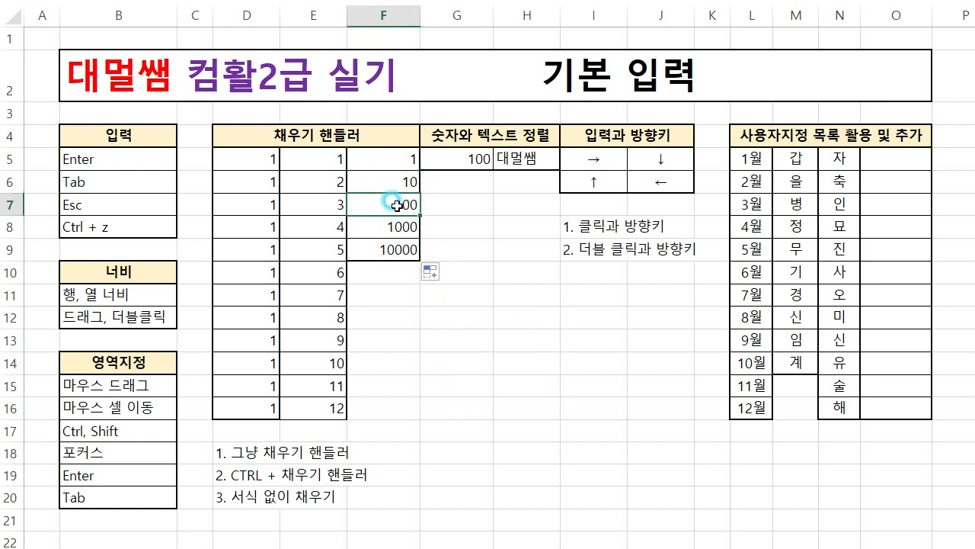
pyautogui.doubleClick(384, 233)
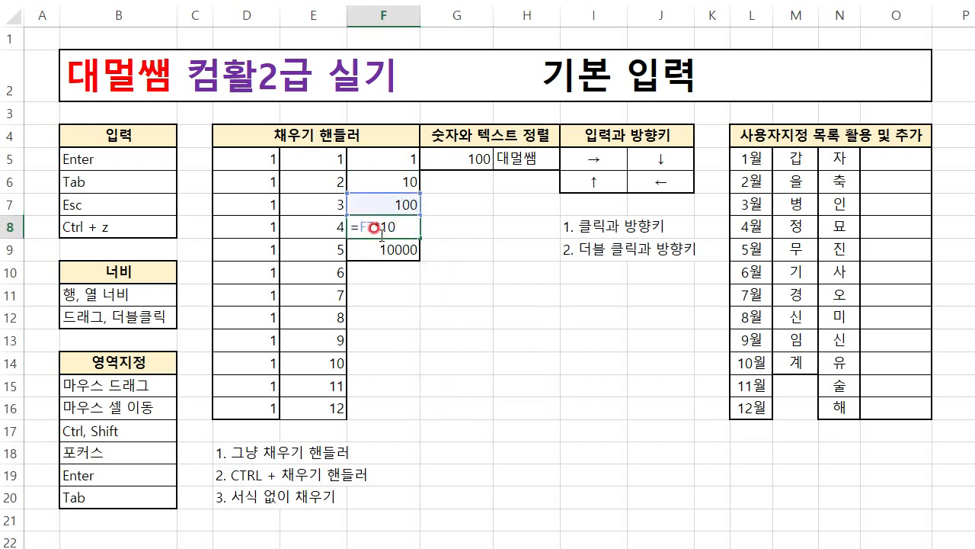
pyautogui.press('Escape')
pyautogui.doubleClick(391, 242)
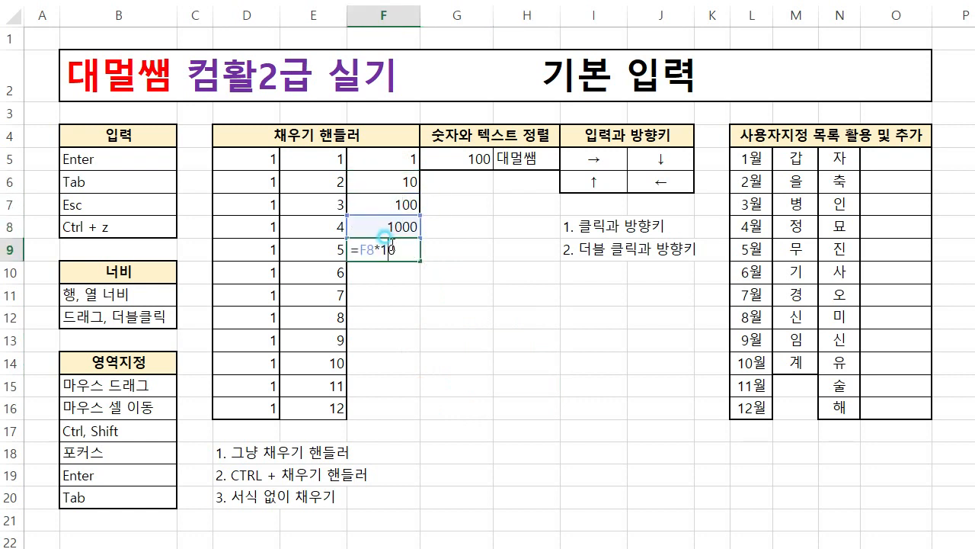
pyautogui.press('Escape')
pyautogui.click(399, 179)
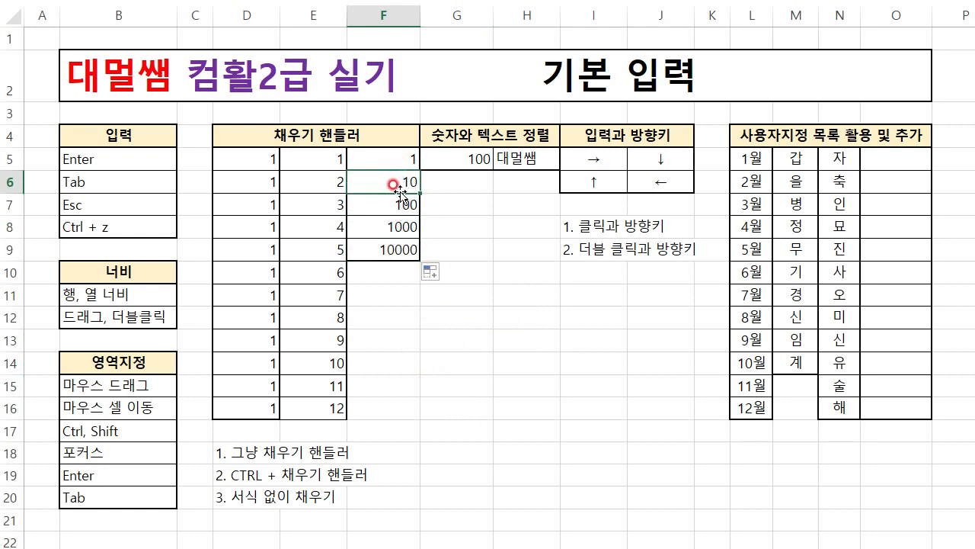
pyautogui.doubleClick(387, 179)
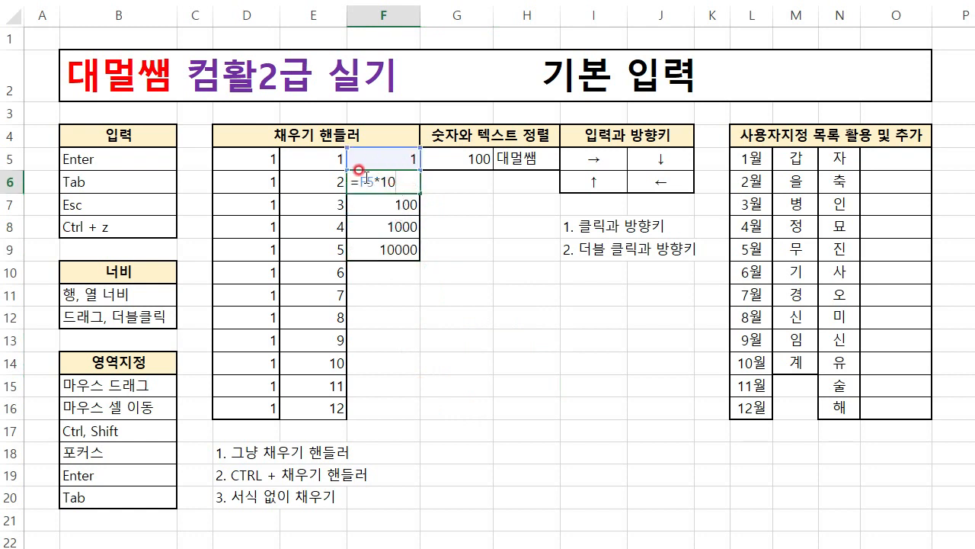
pyautogui.press('Escape')
pyautogui.click(391, 203)
pyautogui.doubleClick(391, 202)
pyautogui.press('Escape')
pyautogui.click(385, 226)
pyautogui.doubleClick(385, 226)
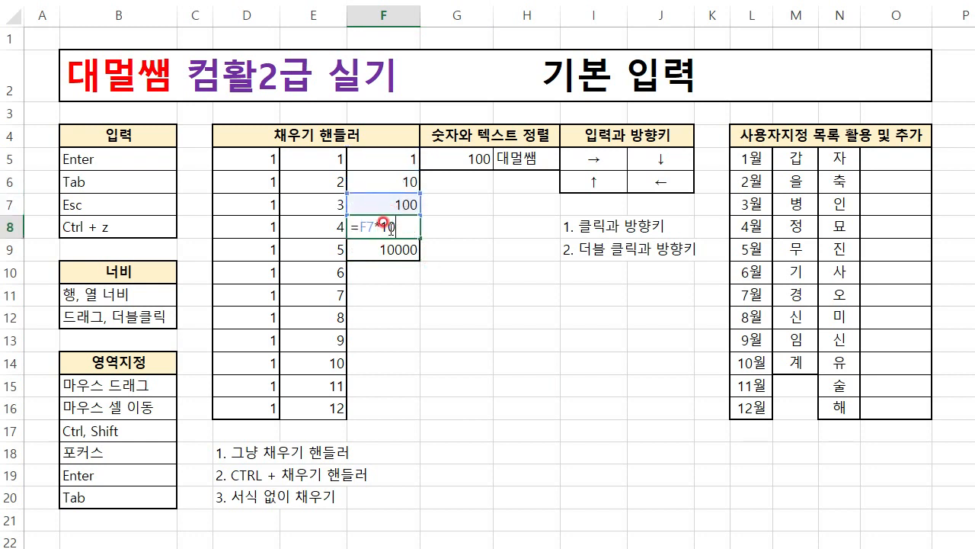
pyautogui.press('Escape')
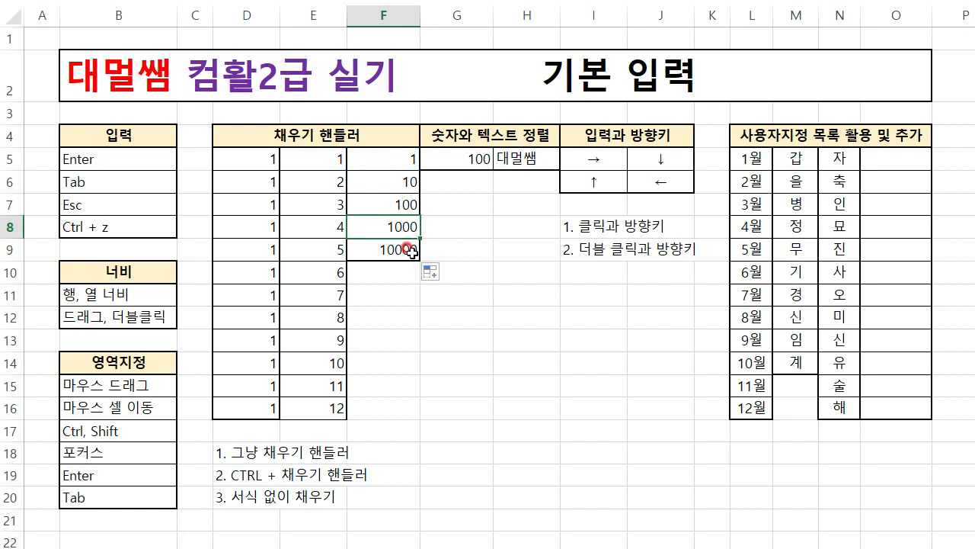
pyautogui.click(396, 289)
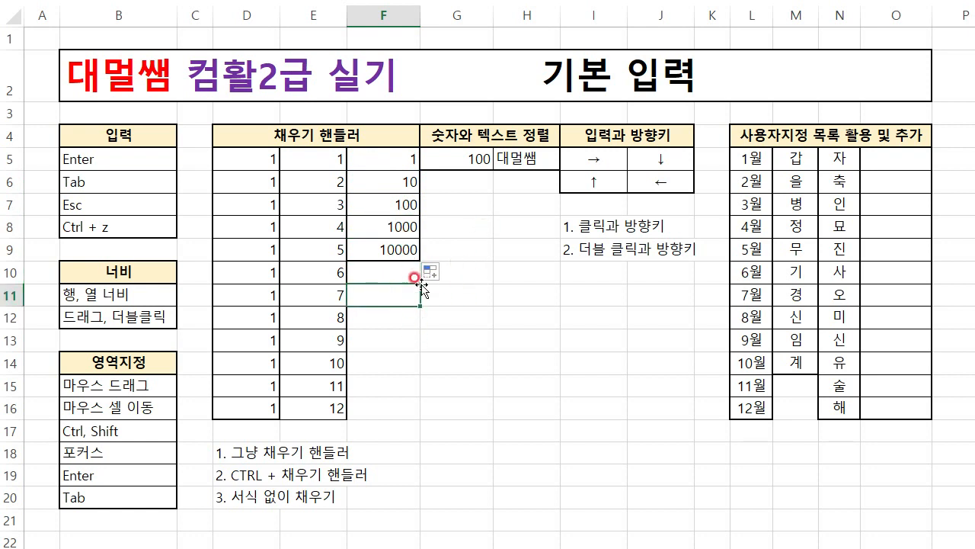
pyautogui.click(333, 128)
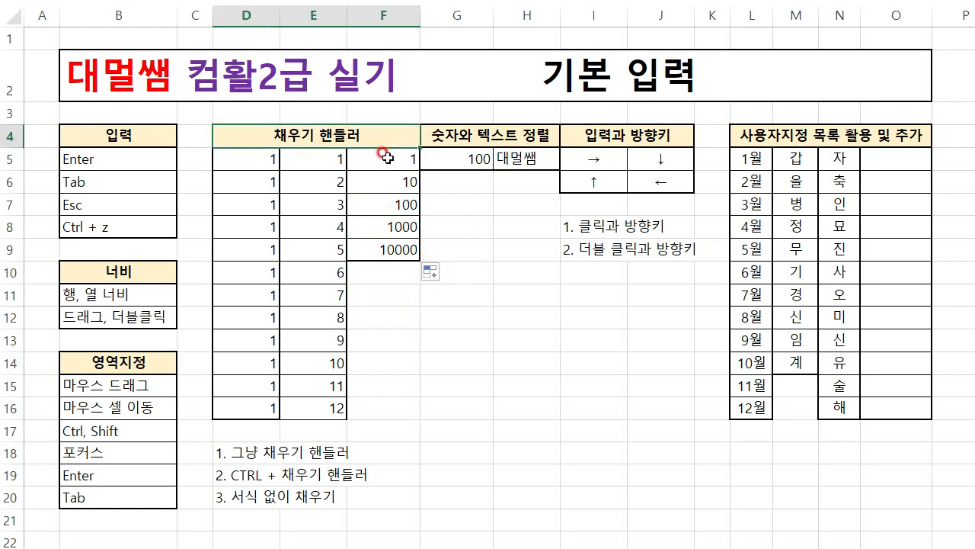
pyautogui.click(480, 131)
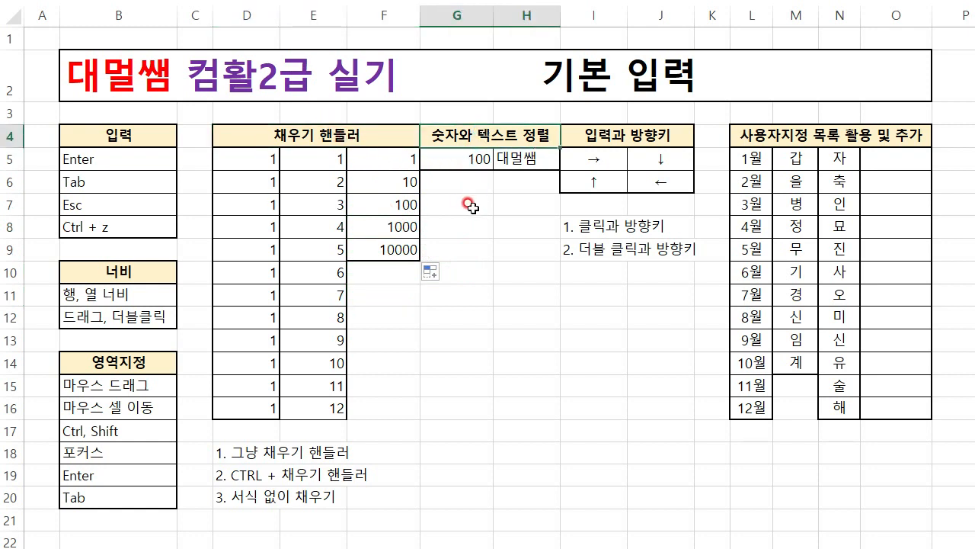
# Step: Enter 1 in G5 to check number alignment, and restore the cell to 100
pyautogui.click(476, 158)
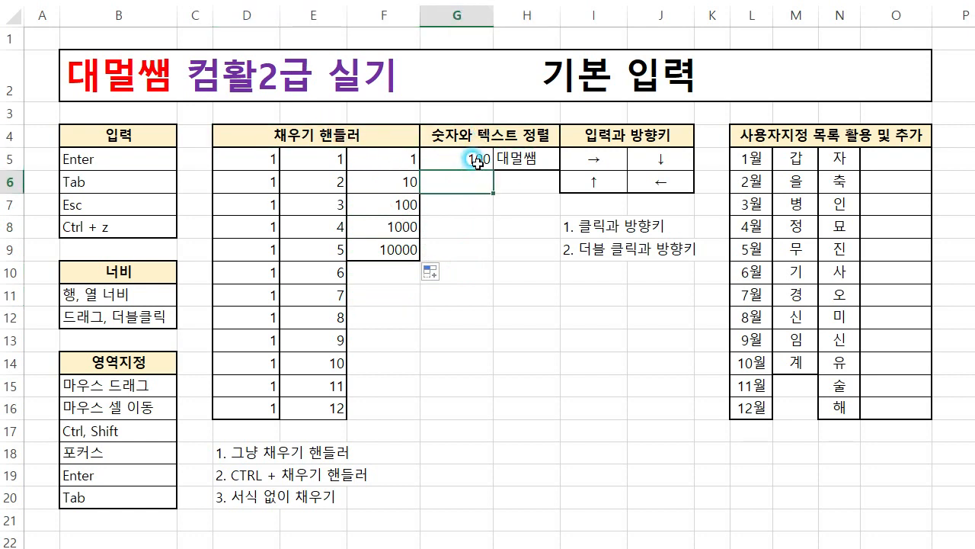
pyautogui.write('1')
pyautogui.press('Return')
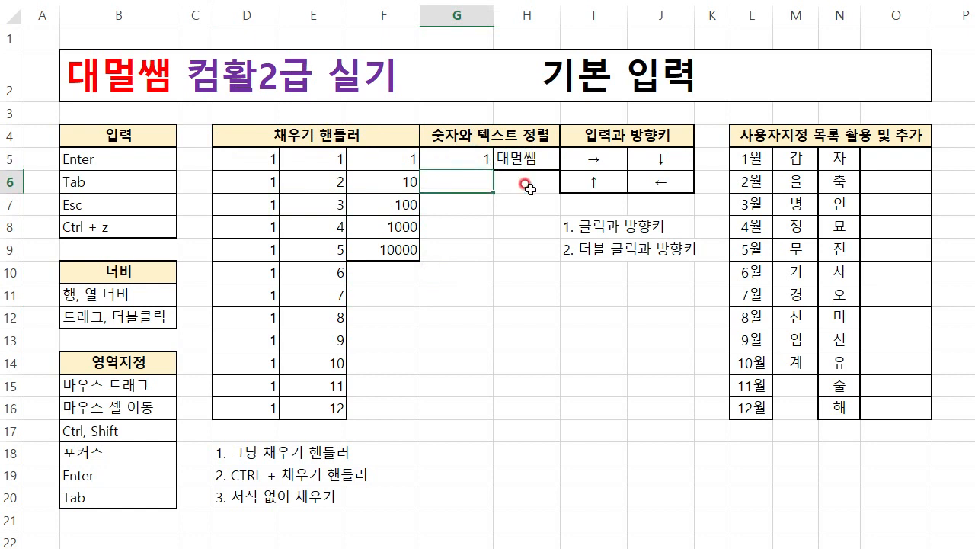
pyautogui.click(482, 156)
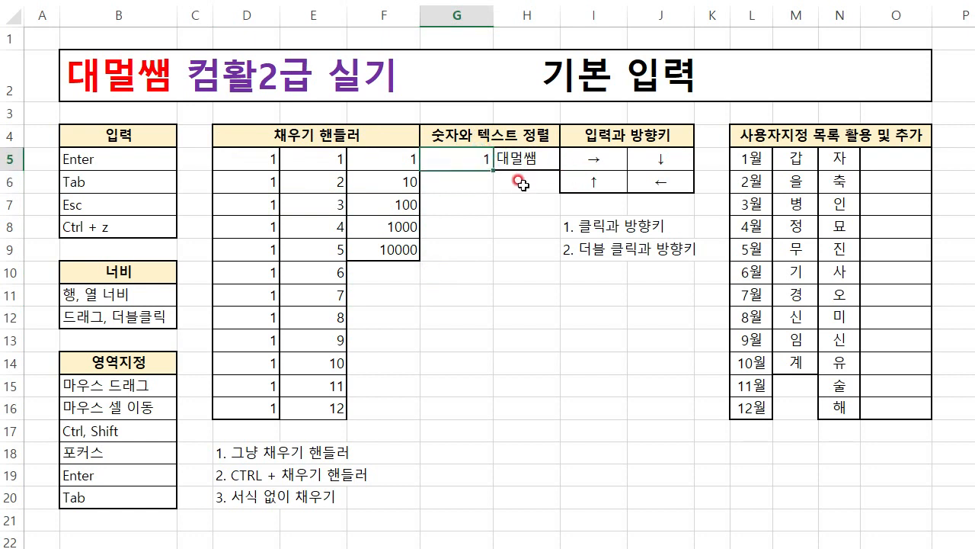
pyautogui.write('0')
pyautogui.press('Return')
# Step: Left-align the numbers in F5:F9, and undo the alignment change
pyautogui.moveTo(383, 154); pyautogui.dragTo(400, 247)
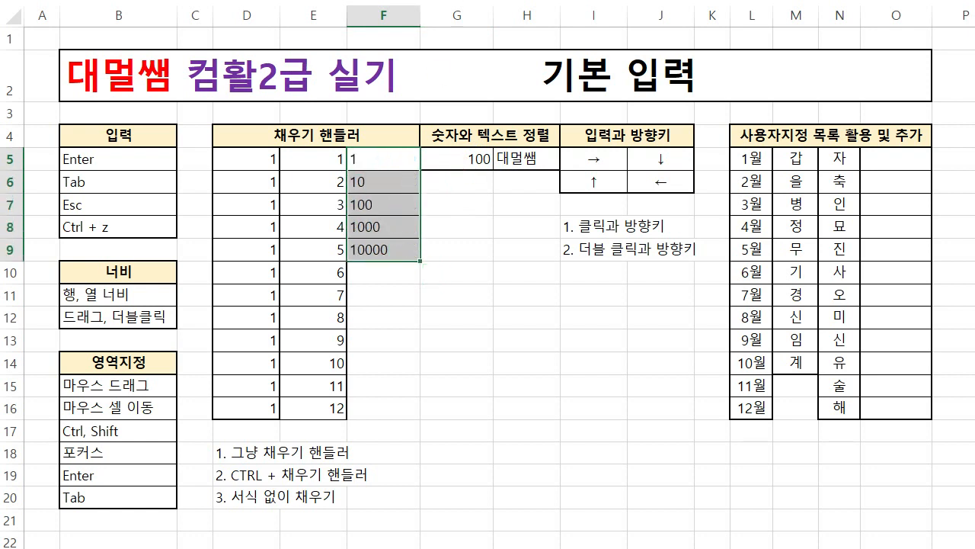
pyautogui.click(387, 276)
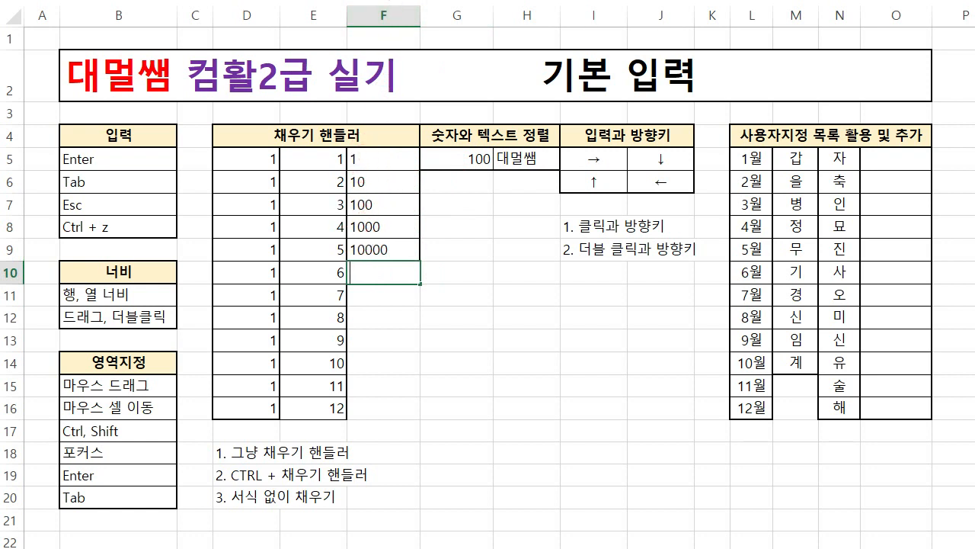
pyautogui.click(503, 246)
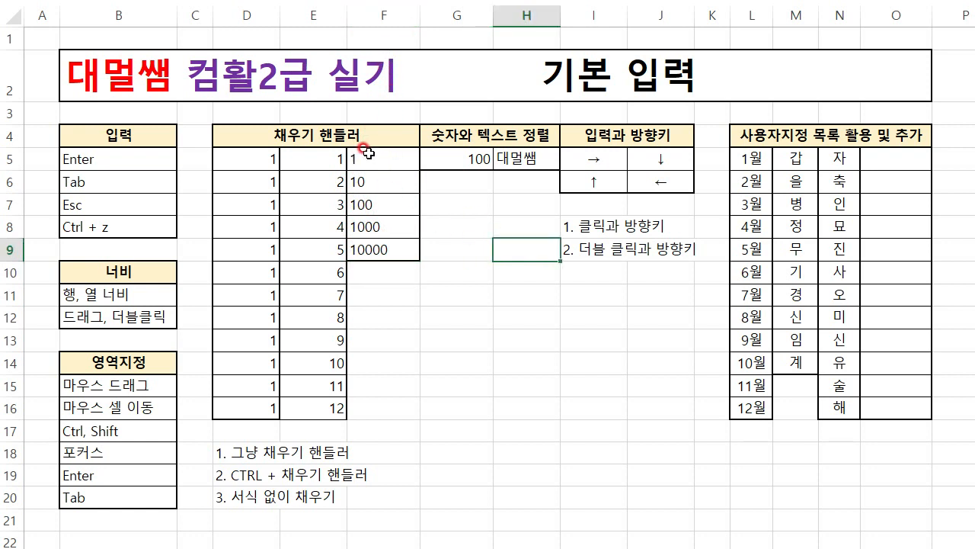
pyautogui.hotkey('ctrl', 'z')
pyautogui.hotkey('ctrl', 'z')
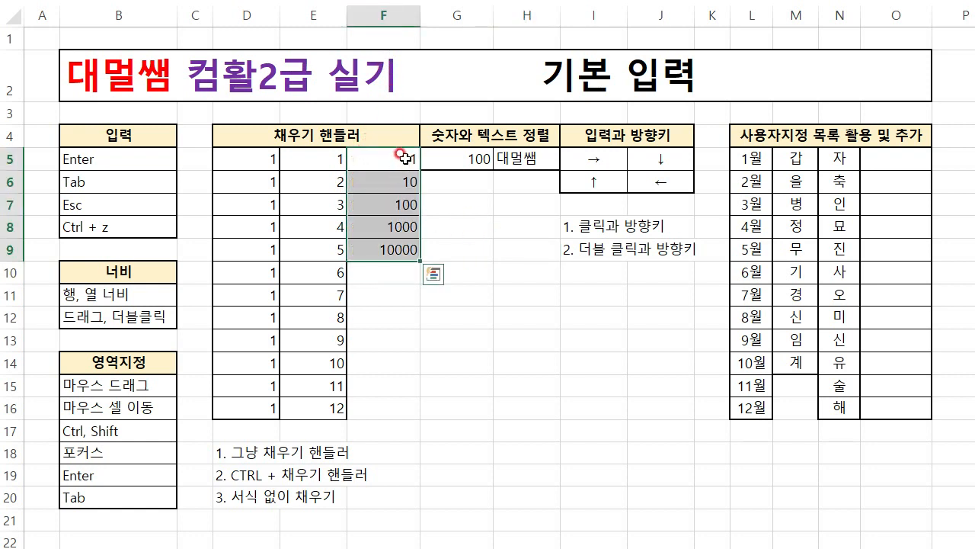
pyautogui.moveTo(404, 158); pyautogui.dragTo(389, 248)
pyautogui.click(464, 176)
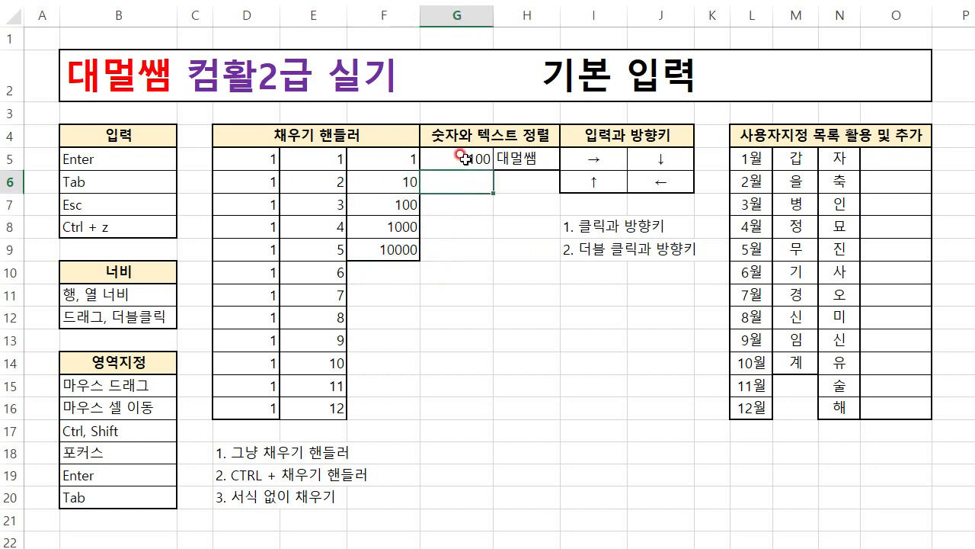
# Step: Enter 100 as text in H7 to compare its alignment with the number in G5 and the text in H5
pyautogui.click(456, 157)
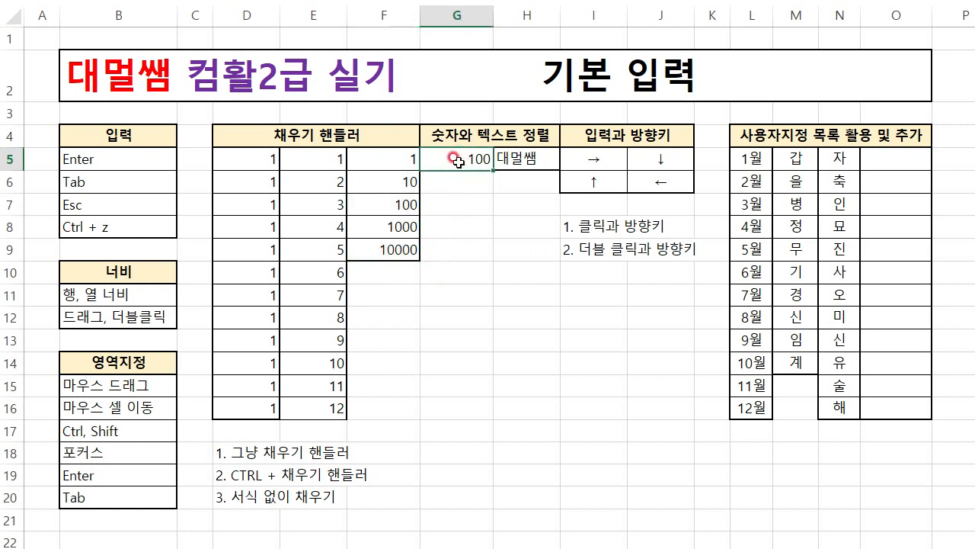
pyautogui.click(506, 158)
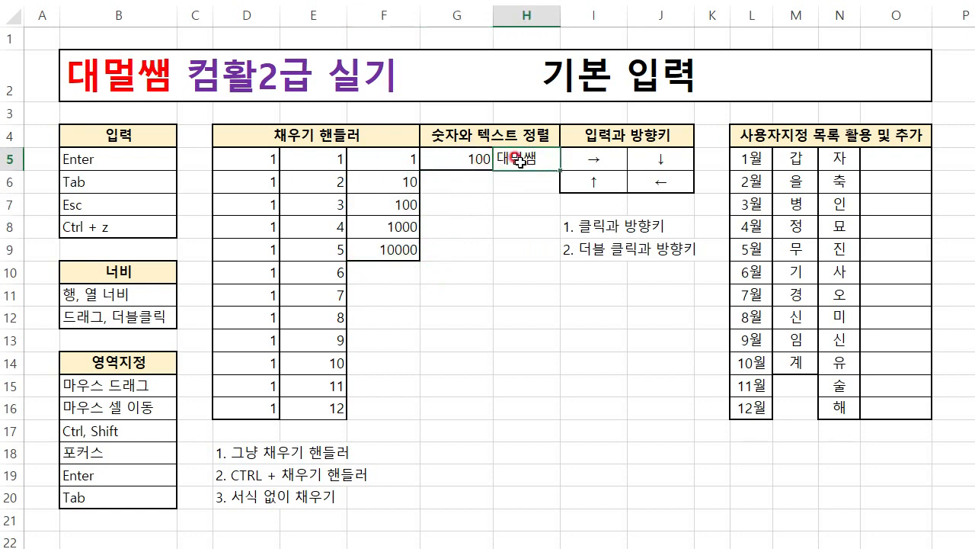
pyautogui.click(509, 180)
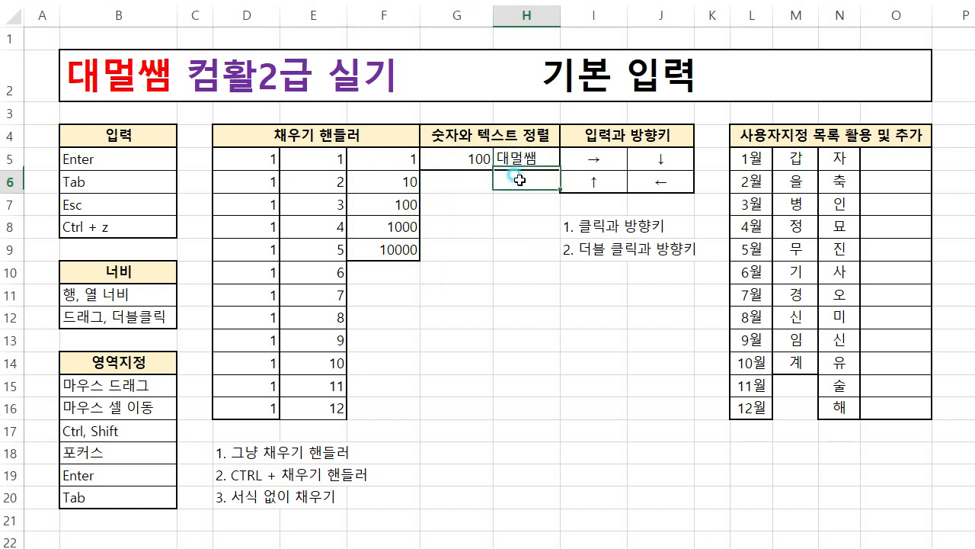
pyautogui.click(512, 219)
pyautogui.click(518, 211)
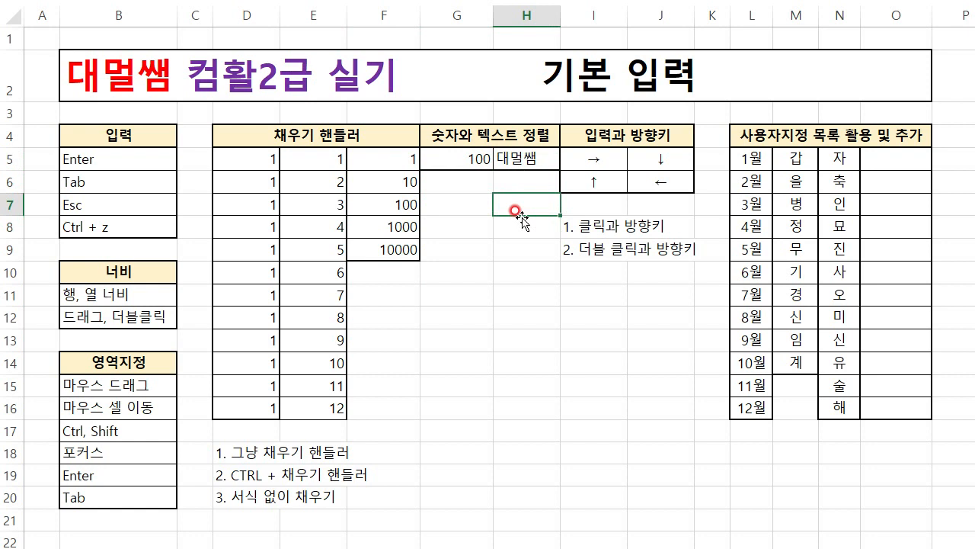
pyautogui.write('100')
pyautogui.click(499, 237)
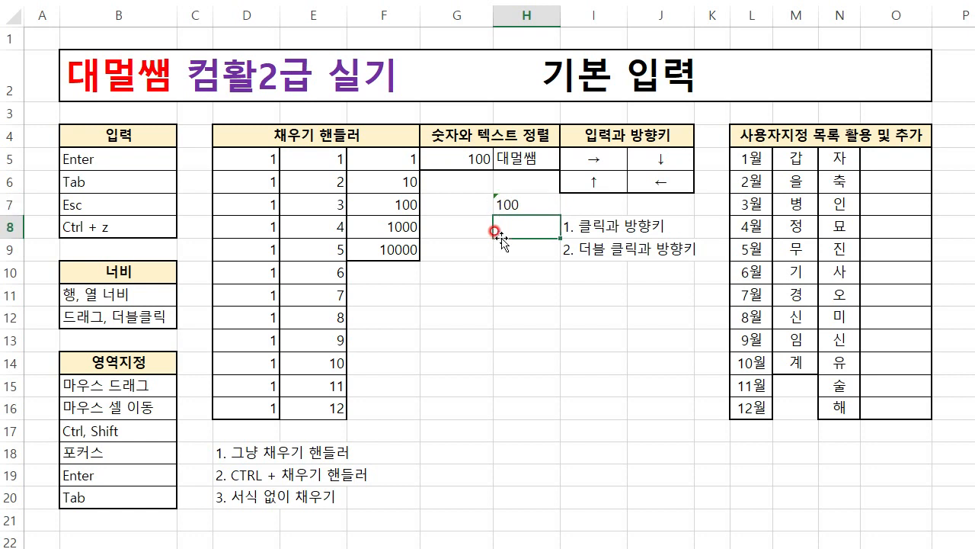
pyautogui.click(510, 204)
pyautogui.click(506, 255)
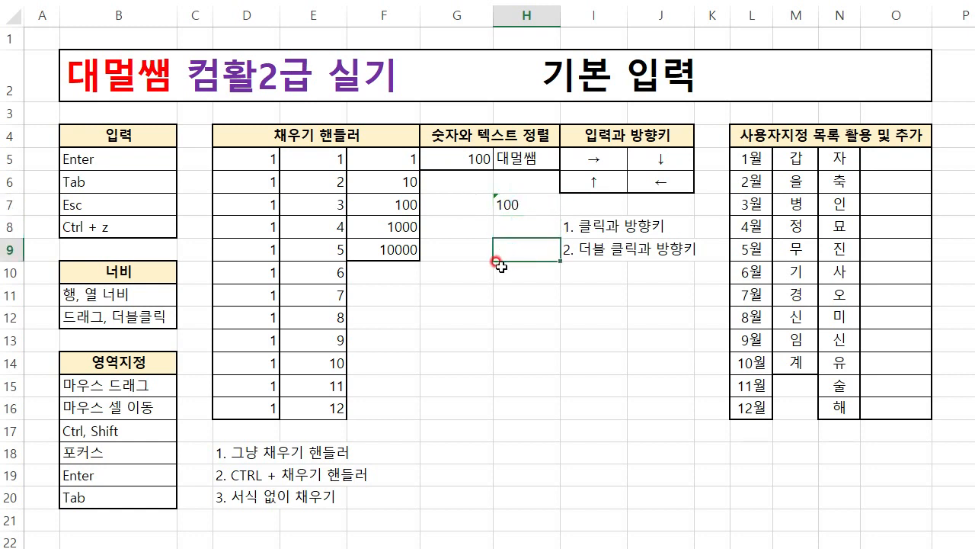
# Step: Replace the text entry in H7 with the plain number 100
pyautogui.click(479, 156)
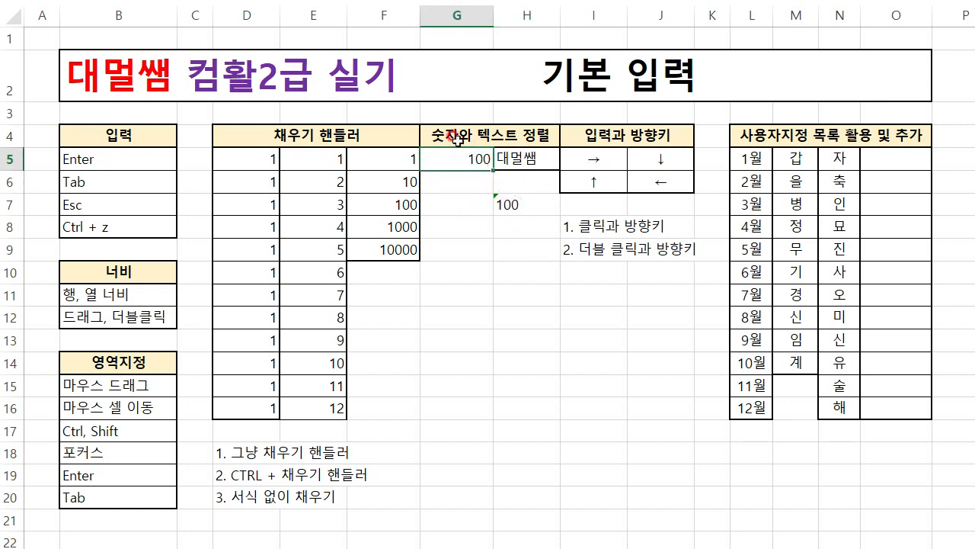
pyautogui.click(517, 207)
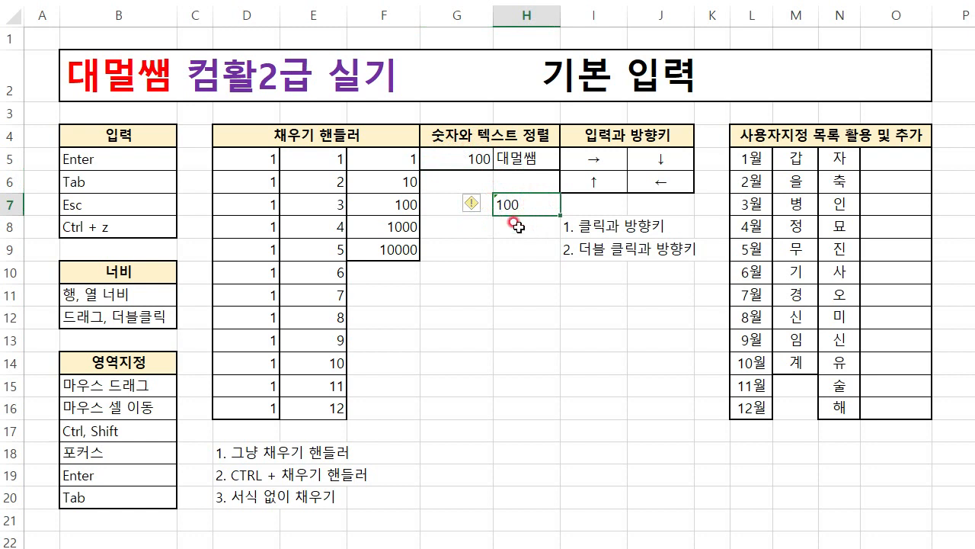
pyautogui.write('1')
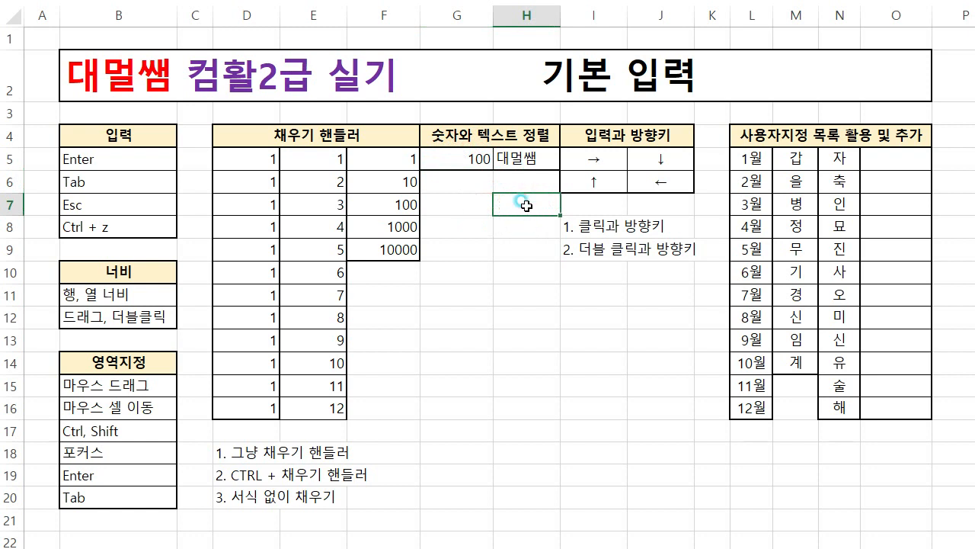
pyautogui.press('Return')
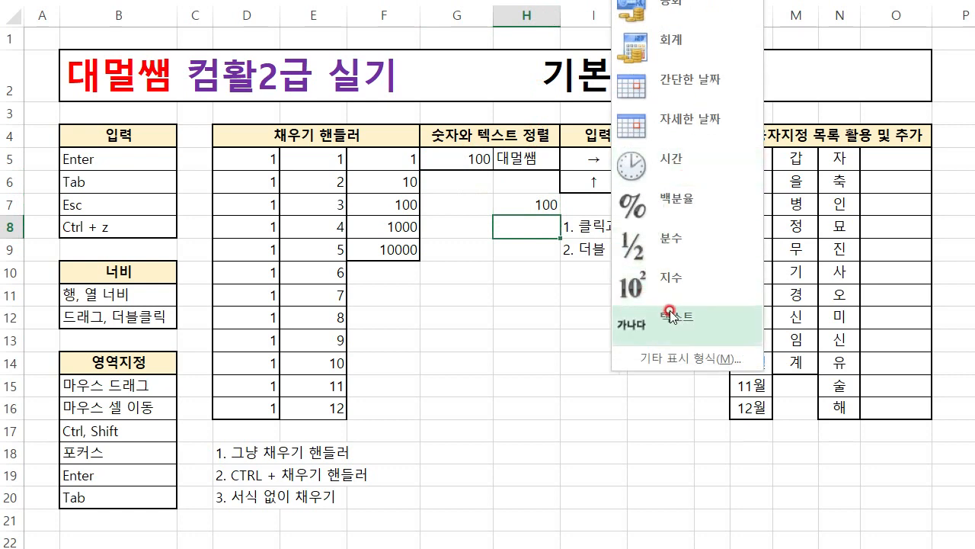
# Step: Apply the text number format (텍스트) to the number in H7
pyautogui.click(631, 312)
pyautogui.click(541, 204)
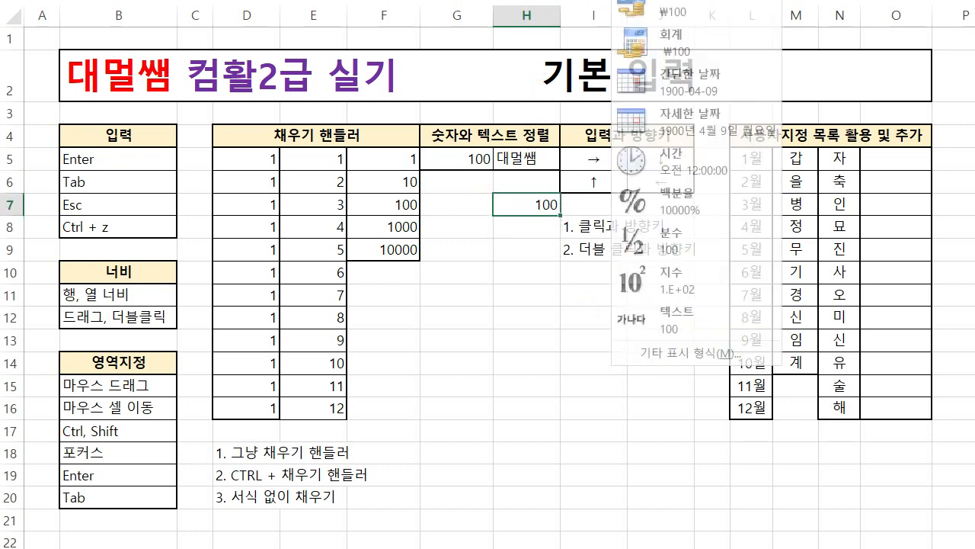
pyautogui.click(673, 316)
pyautogui.click(537, 314)
pyautogui.click(524, 206)
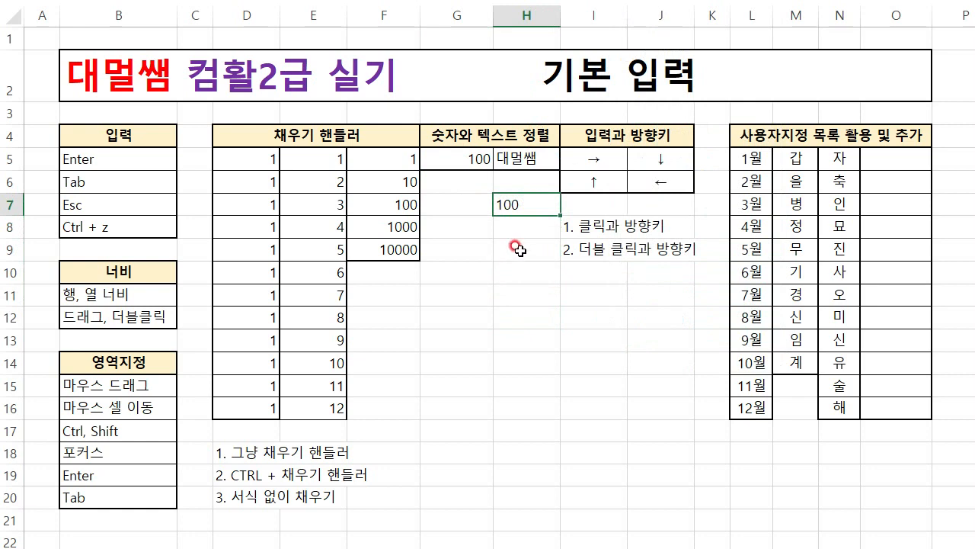
# Step: Examine the number format category assigned to H7 in the cell formatting settings (셀 서식), and compare the cell with G5
pyautogui.hotkey('ctrl', '1')
pyautogui.moveTo(938, 99); pyautogui.dragTo(903, 107)
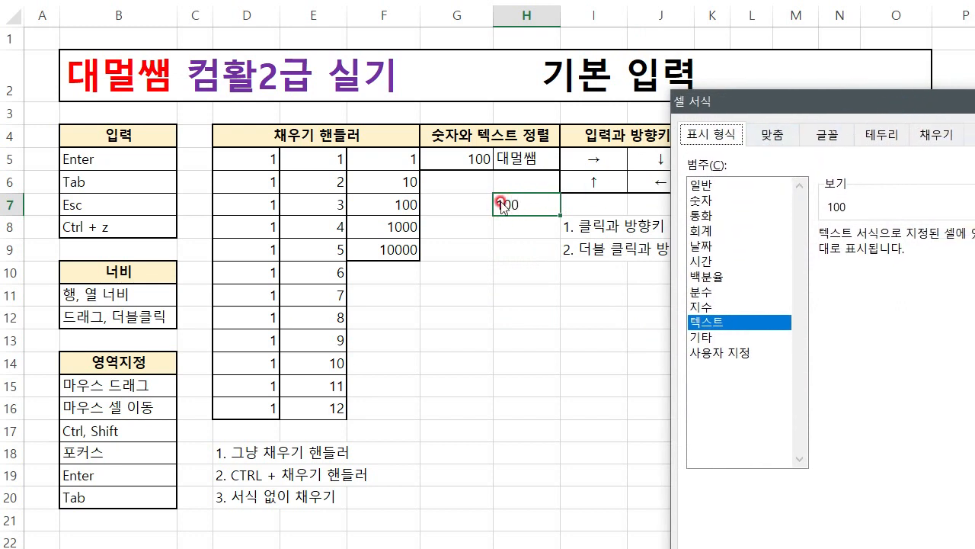
pyautogui.click(709, 323)
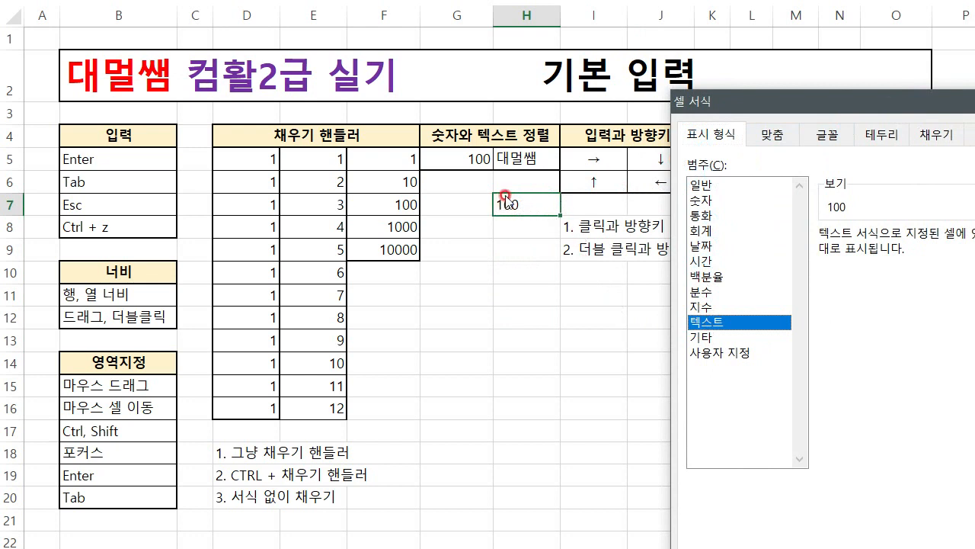
pyautogui.press('Escape')
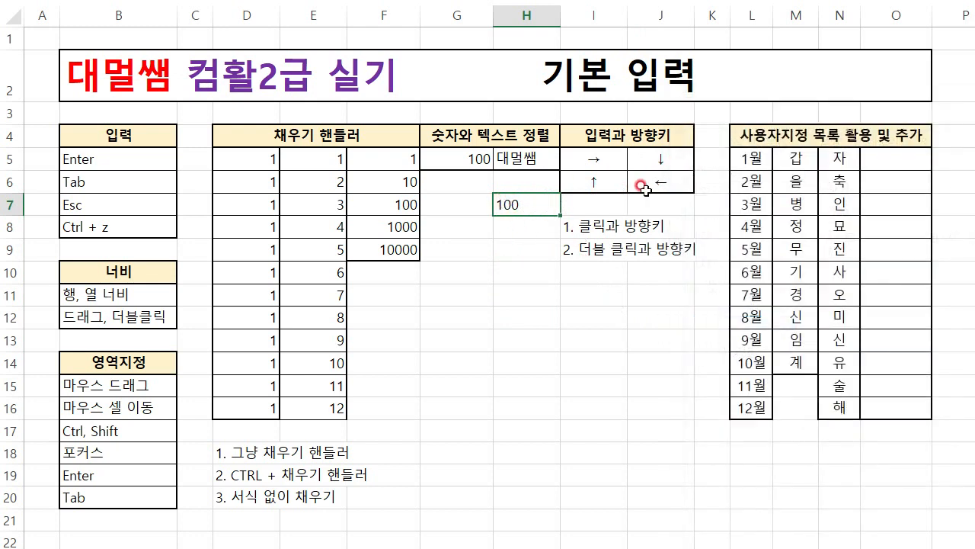
pyautogui.click(455, 159)
pyautogui.click(513, 205)
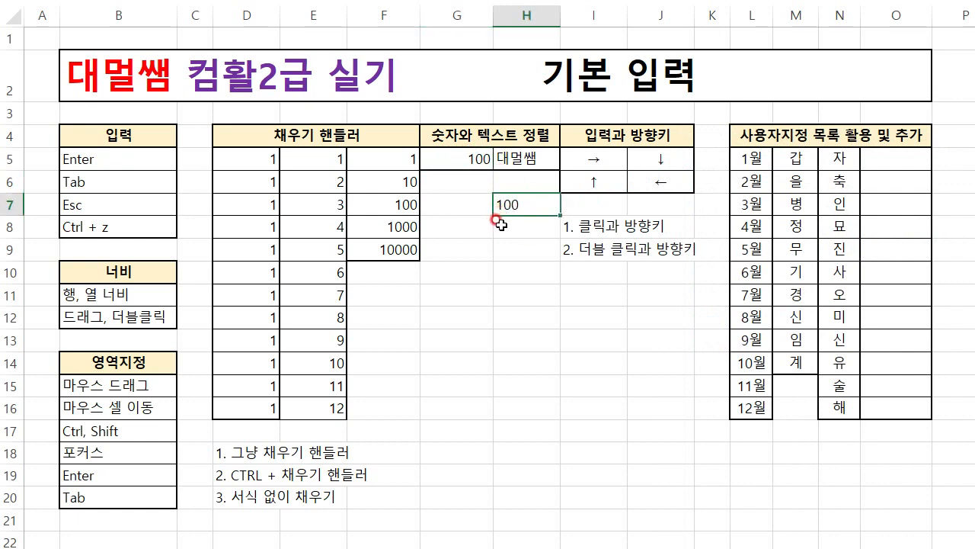
# Step: Centre the contents of D5:F16 horizontally
pyautogui.moveTo(241, 156); pyautogui.dragTo(383, 402)
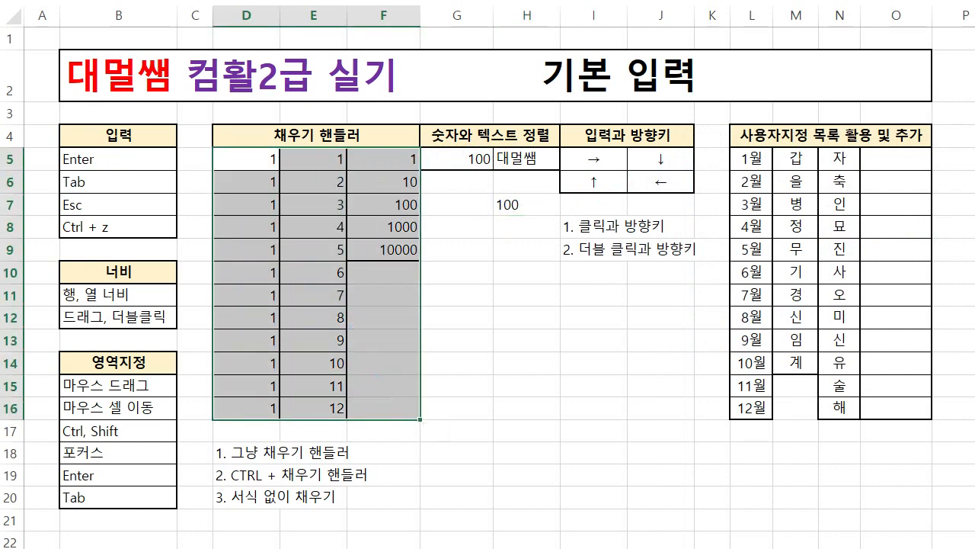
pyautogui.hotkey('alt', 'h')
pyautogui.press('a')
pyautogui.press('c')
pyautogui.doubleClick(519, 311)
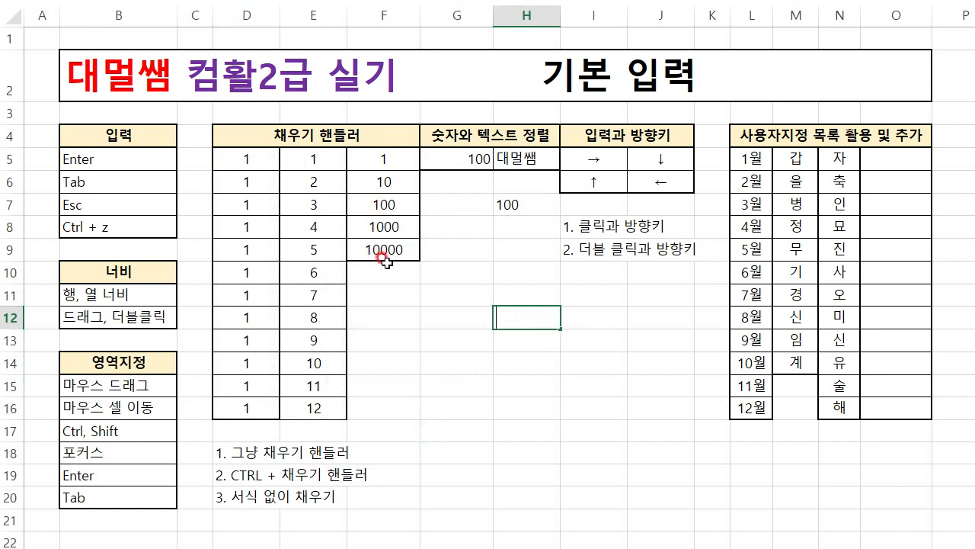
# Step: Apply the accounting format with the won symbol (₩) to the numbers in F5:F9
pyautogui.moveTo(384, 157); pyautogui.dragTo(385, 250)
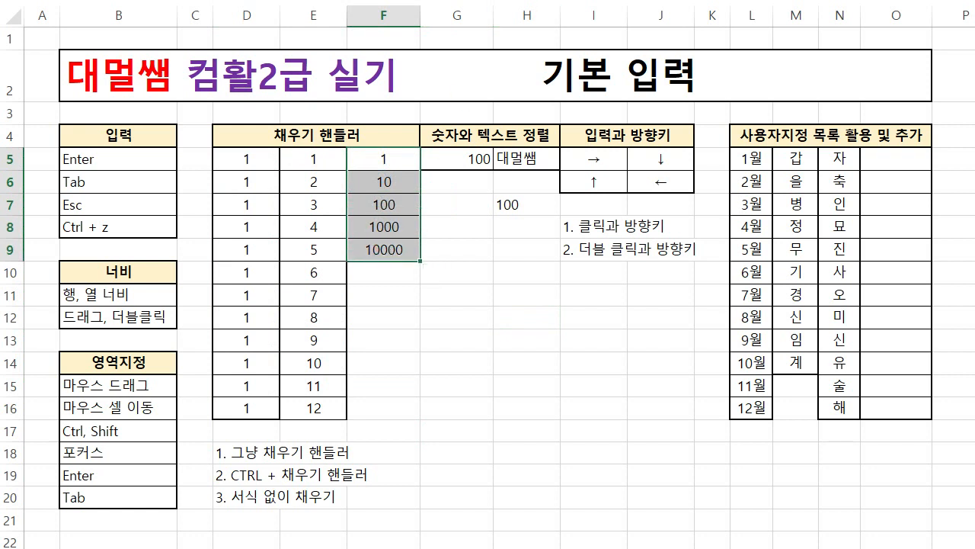
pyautogui.hotkey('alt', 'h')
pyautogui.press('a')
pyautogui.press('n')
pyautogui.press('Return')
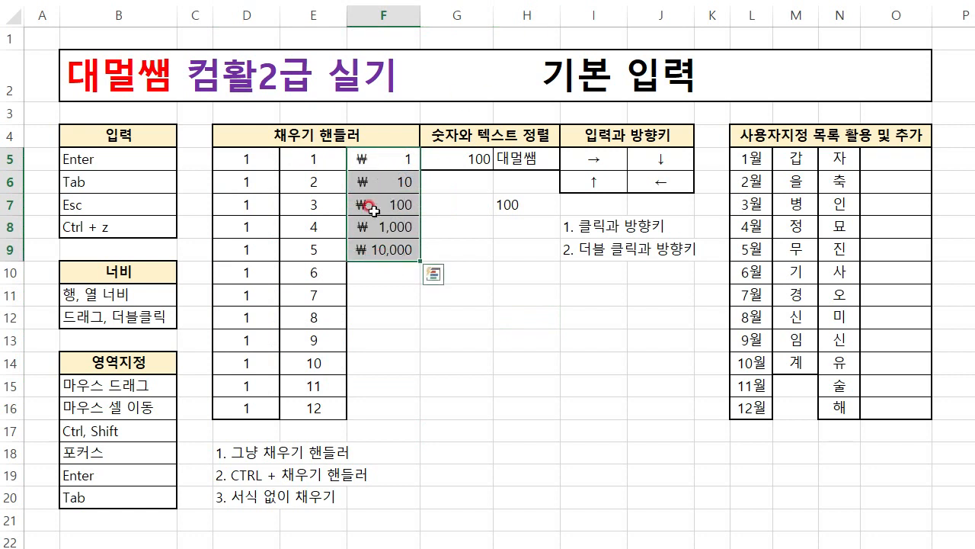
# Step: Undo the accounting format in F5:F9 and the centring of D5:F16
pyautogui.click(386, 318)
pyautogui.moveTo(247, 158); pyautogui.dragTo(317, 406)
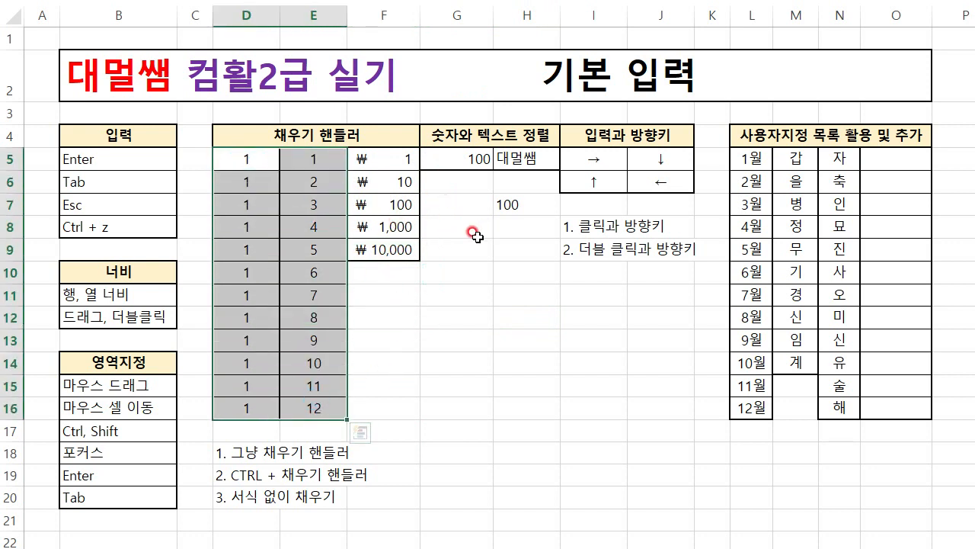
pyautogui.click(500, 308)
pyautogui.hotkey('ctrl', 'z')
pyautogui.hotkey('ctrl', 'z')
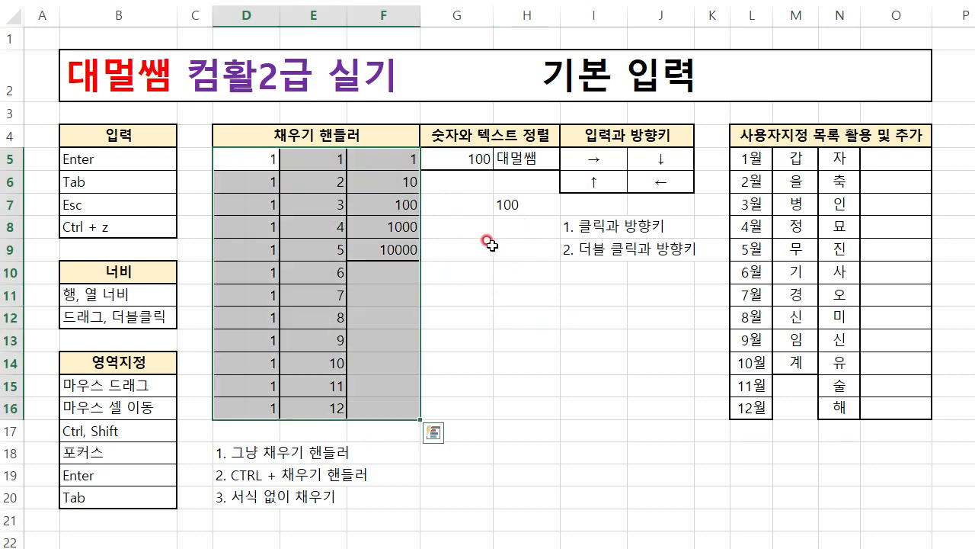
# Step: Clear the sample value from H7
pyautogui.click(490, 246)
pyautogui.click(505, 204)
pyautogui.press('Escape')
pyautogui.click(509, 160)
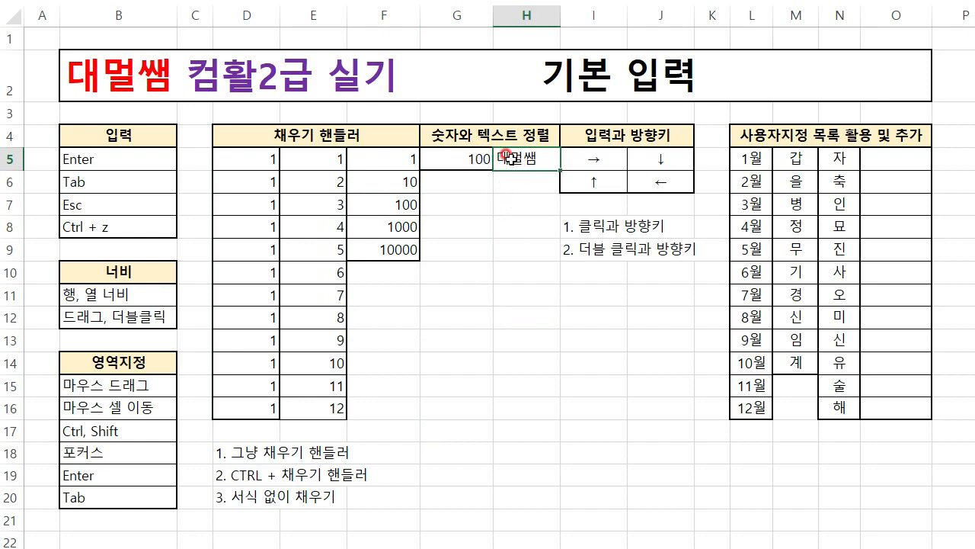
# Step: Overwrite the arrow cells clockwise from I5 with 1, 2, 3 and 4, moving on in each arrow's direction
pyautogui.press('Right')
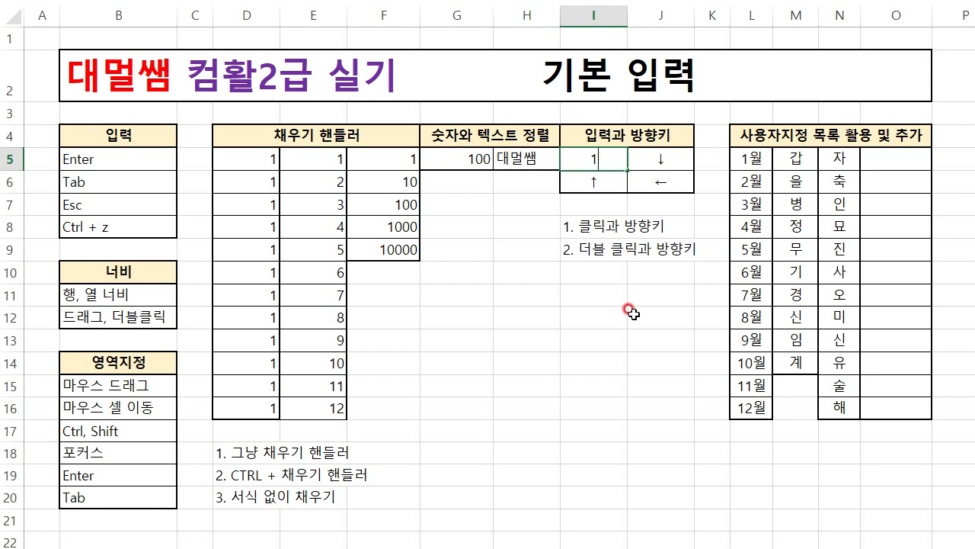
pyautogui.press('Right')
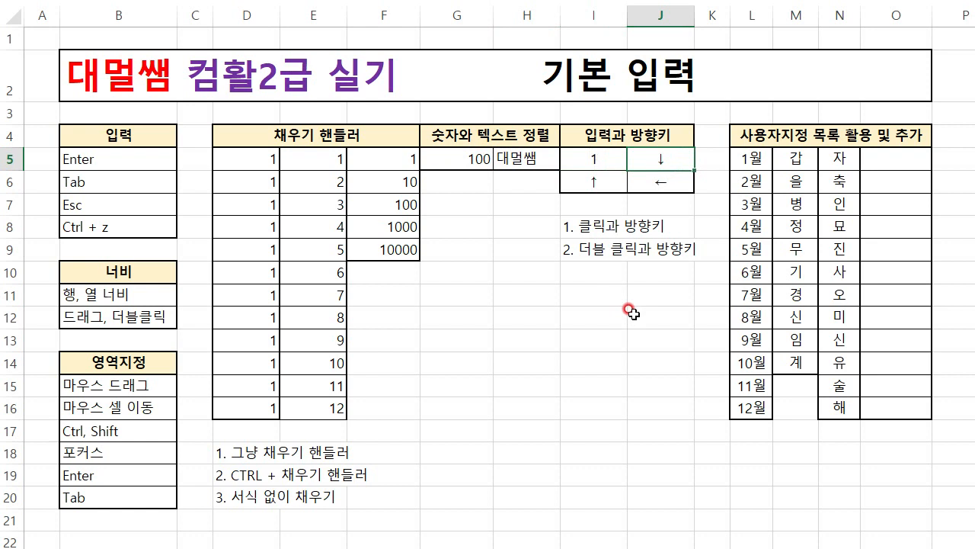
pyautogui.press('Down')
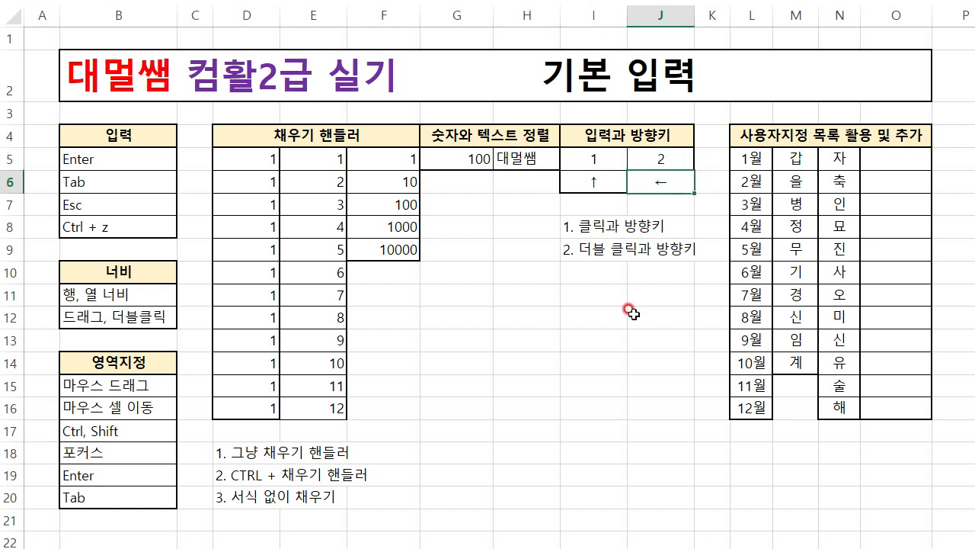
pyautogui.write('3')
pyautogui.press('Left')
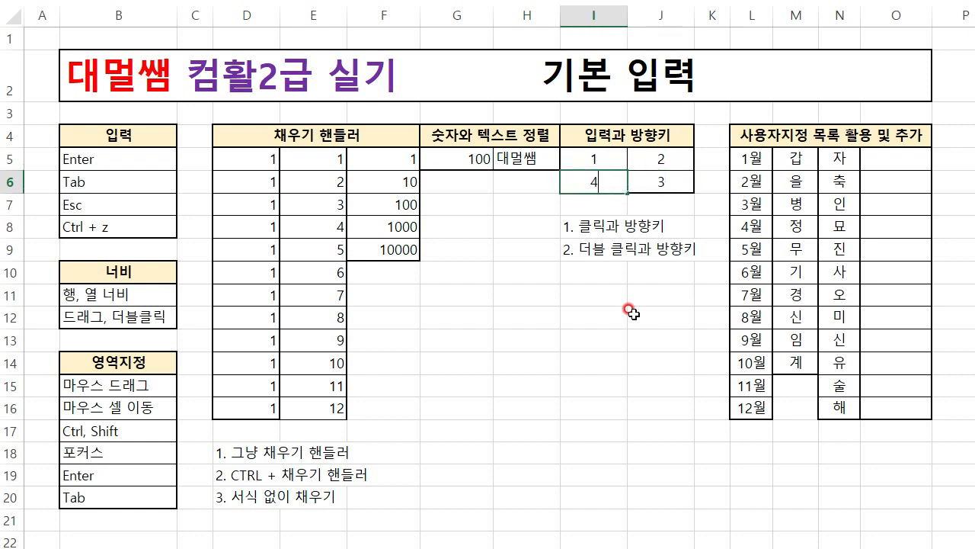
pyautogui.press('Up')
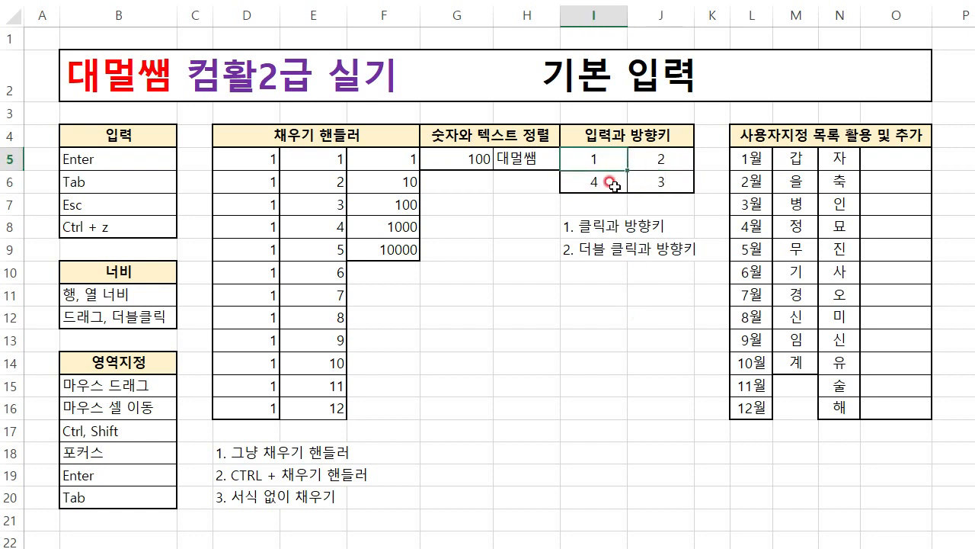
# Step: Undo the four number entries in I5:J6
pyautogui.hotkey('ctrl', 'z')
pyautogui.hotkey('ctrl', 'z')
pyautogui.hotkey('ctrl', 'z')
pyautogui.hotkey('ctrl', 'z')
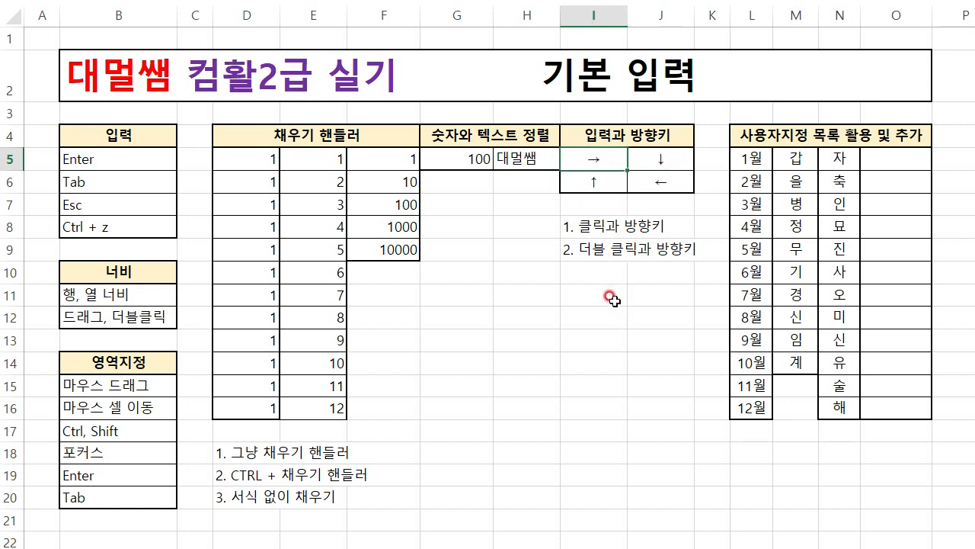
pyautogui.click(611, 299)
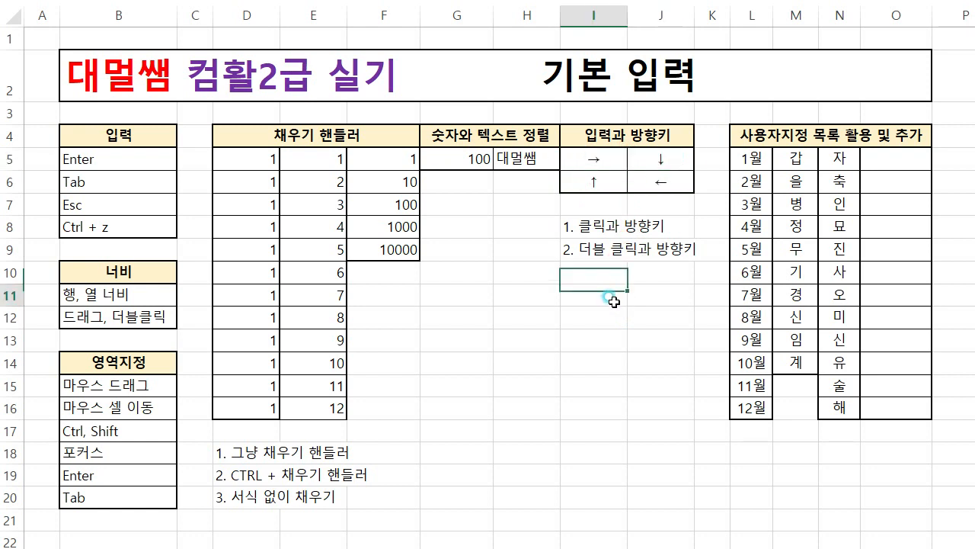
# Step: Try replacing the arrow inside I5 with 1 in cell edit mode, and cancel the edit
pyautogui.doubleClick(608, 157)
pyautogui.moveTo(607, 157); pyautogui.dragTo(567, 158)
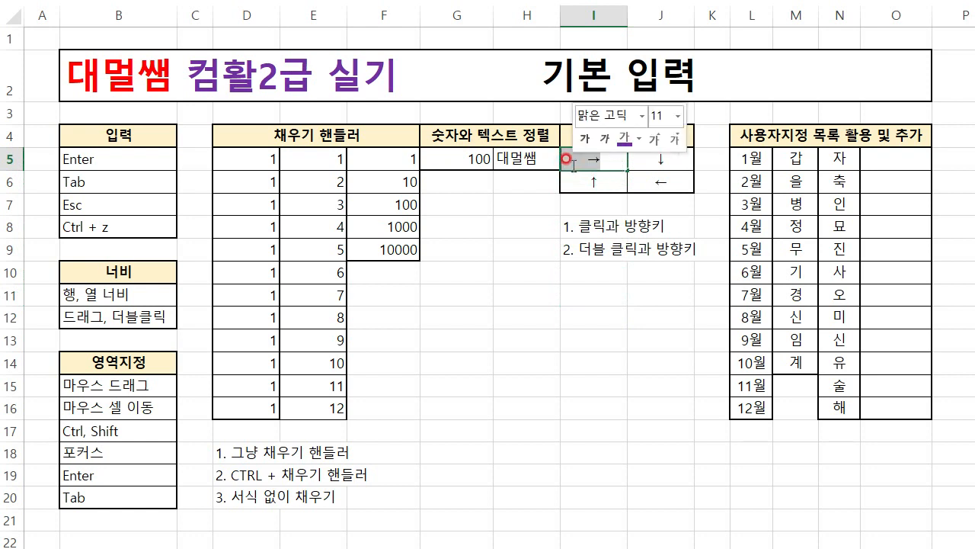
pyautogui.write('1')
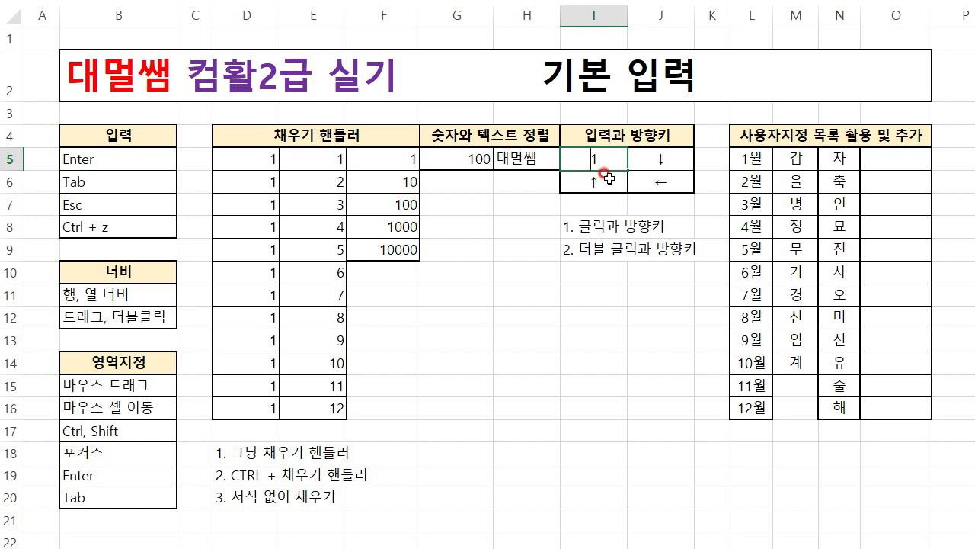
pyautogui.press('Escape')
pyautogui.hotkey('ctrl', 'z')
pyautogui.click(615, 182)
pyautogui.click(654, 179)
pyautogui.click(653, 161)
pyautogui.click(619, 156)
pyautogui.click(650, 155)
pyautogui.click(654, 181)
pyautogui.click(598, 181)
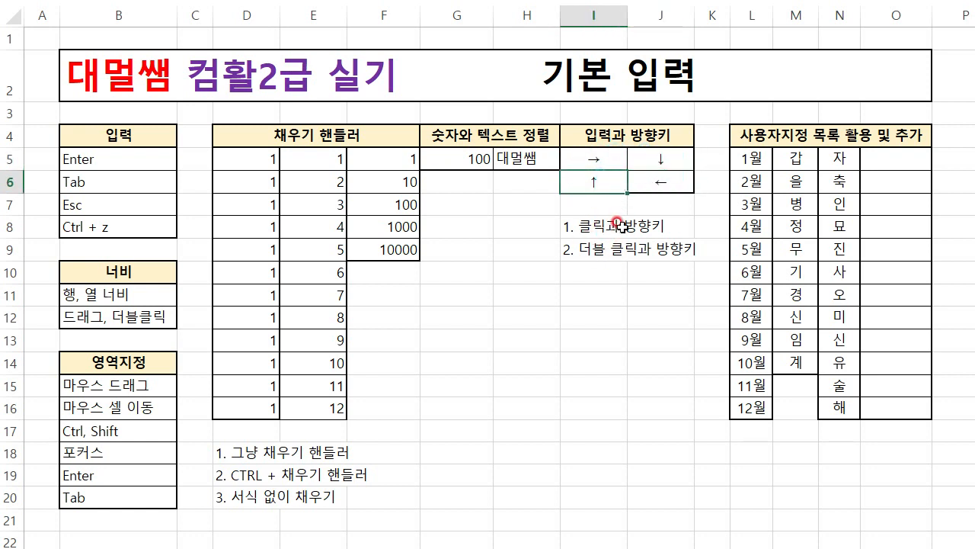
# Step: Clear L6:N16 below the starting entries 1월, 갑 and 자
pyautogui.moveTo(752, 180); pyautogui.dragTo(838, 402)
pyautogui.press('Delete')
# Step: Fill the month series from 1월 in L5 down to L16, and extend it to L21
pyautogui.click(758, 161)
pyautogui.moveTo(764, 172); pyautogui.dragTo(773, 417)
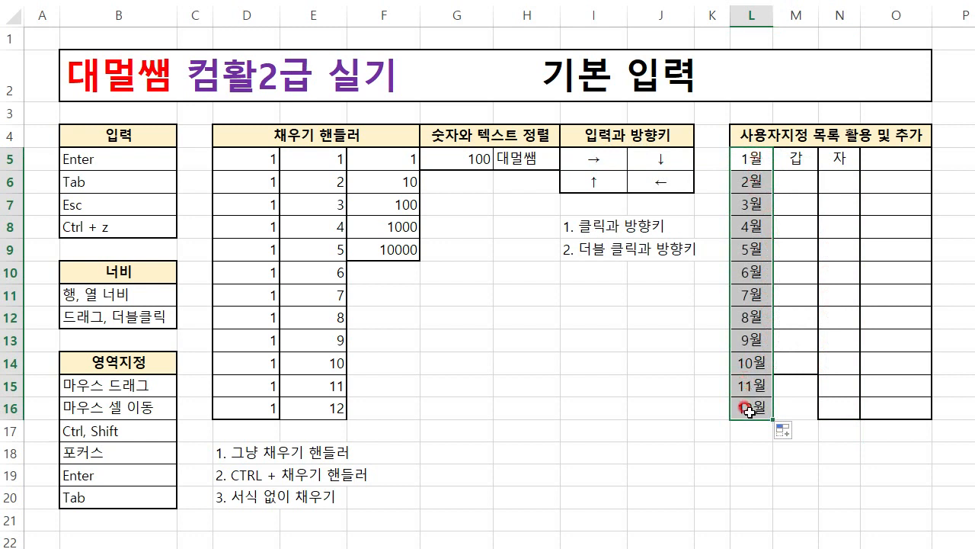
pyautogui.moveTo(767, 420); pyautogui.dragTo(770, 521)
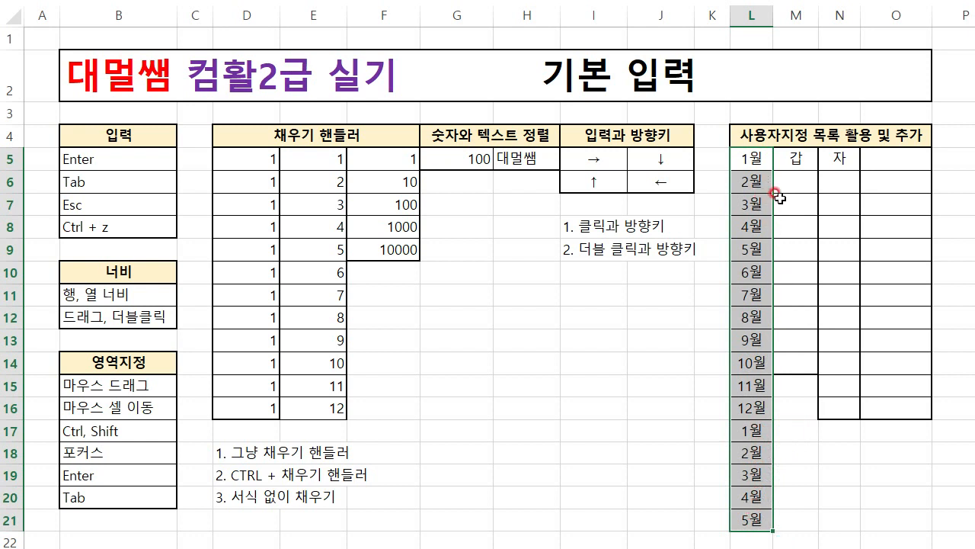
# Step: Undo the month fills below L5, and refill L5:L16 from 1월 using the fill-without-formatting option
pyautogui.hotkey('ctrl', 'z')
pyautogui.hotkey('ctrl', 'z')
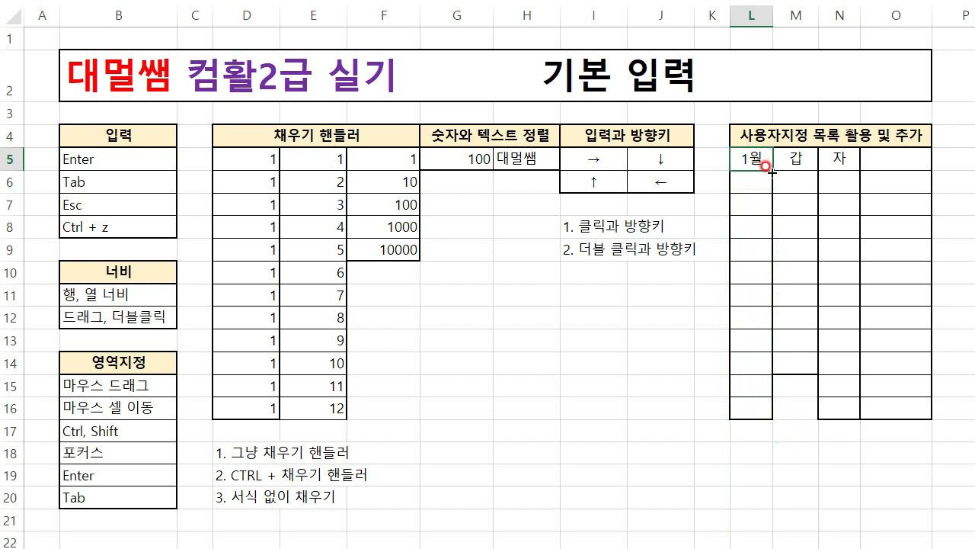
pyautogui.moveTo(769, 164); pyautogui.dragTo(792, 416)
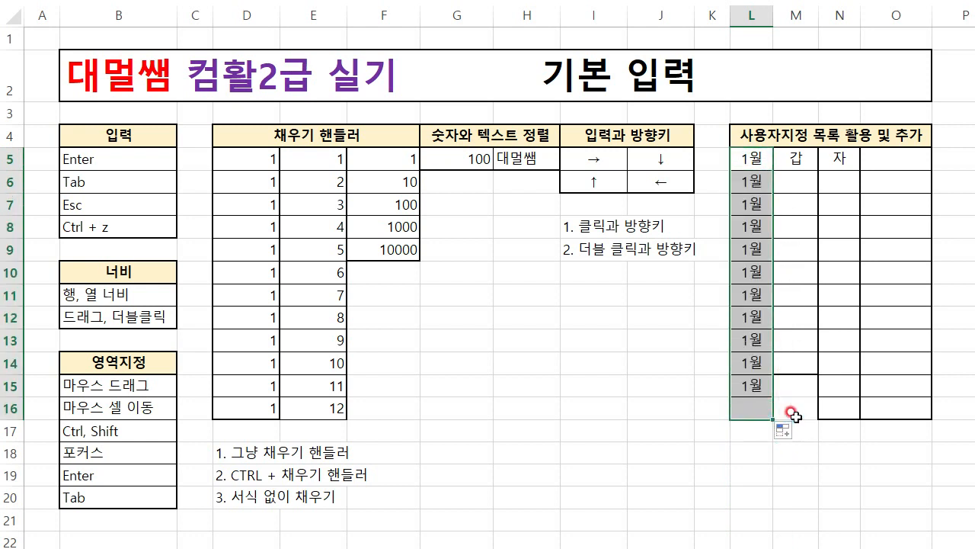
pyautogui.click(784, 430)
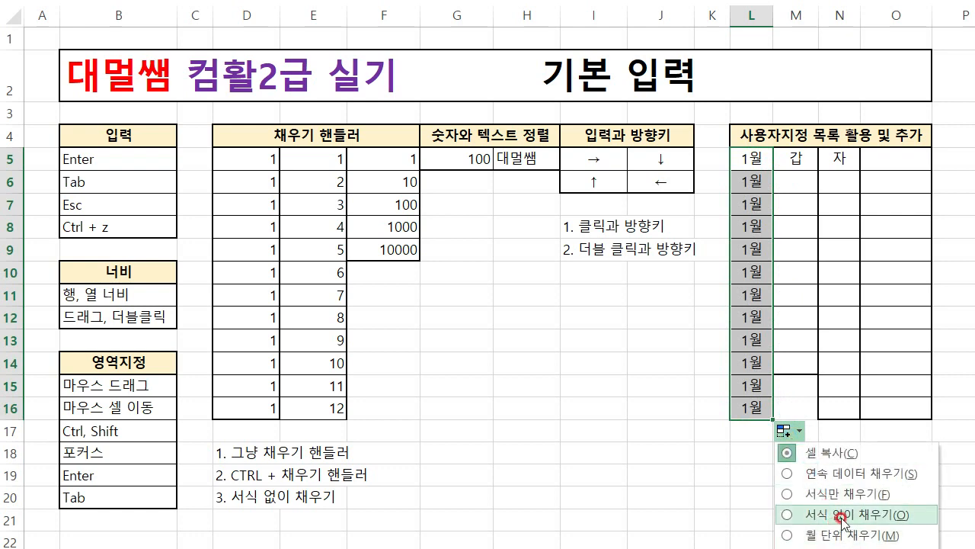
pyautogui.click(838, 518)
pyautogui.click(751, 496)
pyautogui.click(700, 470)
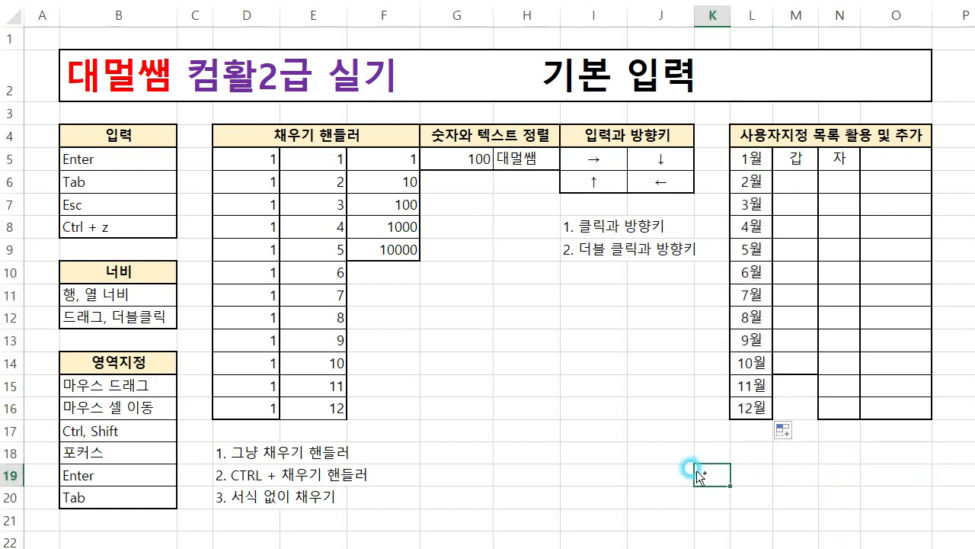
# Step: Undo the month fill and enter 1월 in all cells of L5:L16 at once
pyautogui.hotkey('ctrl', 'z')
pyautogui.hotkey('ctrl', 'z')
pyautogui.moveTo(760, 157); pyautogui.dragTo(758, 408)
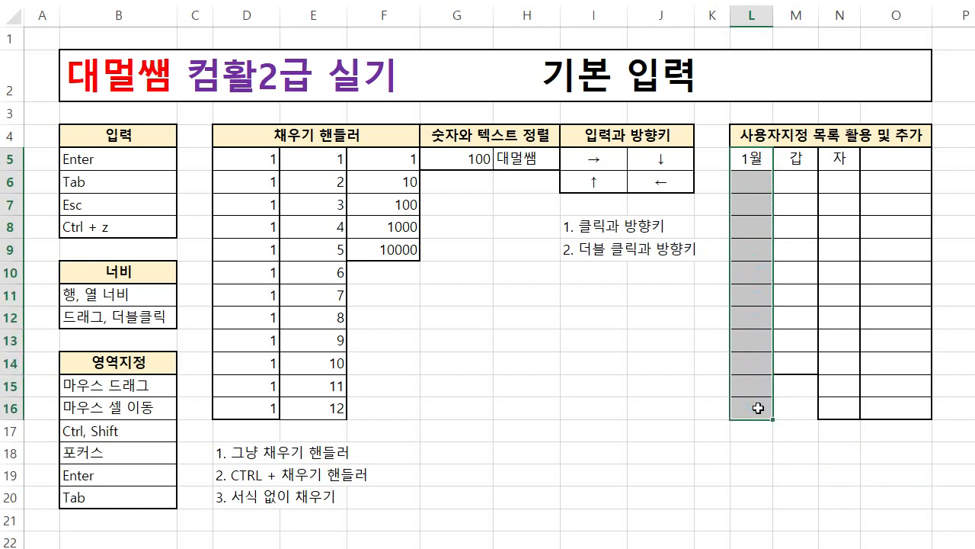
pyautogui.click(755, 157)
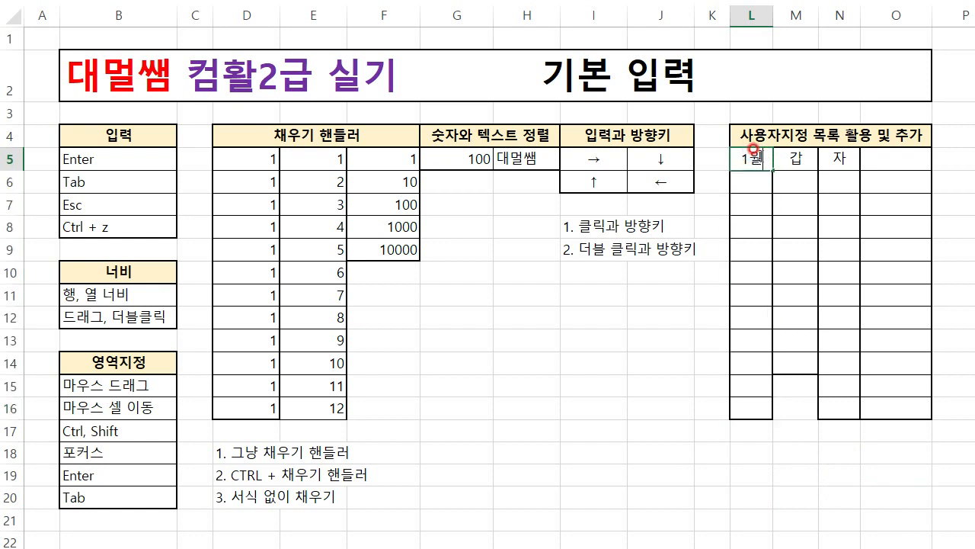
pyautogui.moveTo(747, 156); pyautogui.dragTo(745, 409)
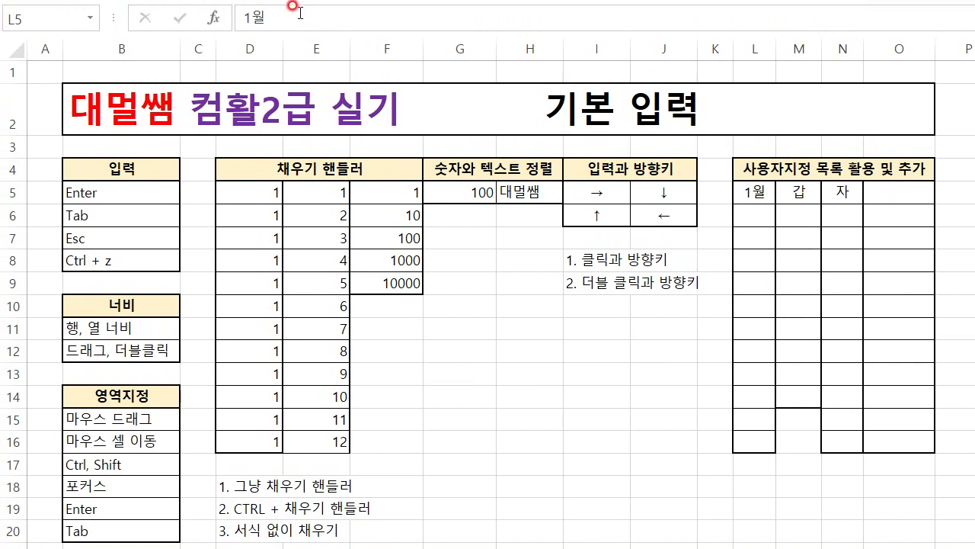
pyautogui.click(276, 14)
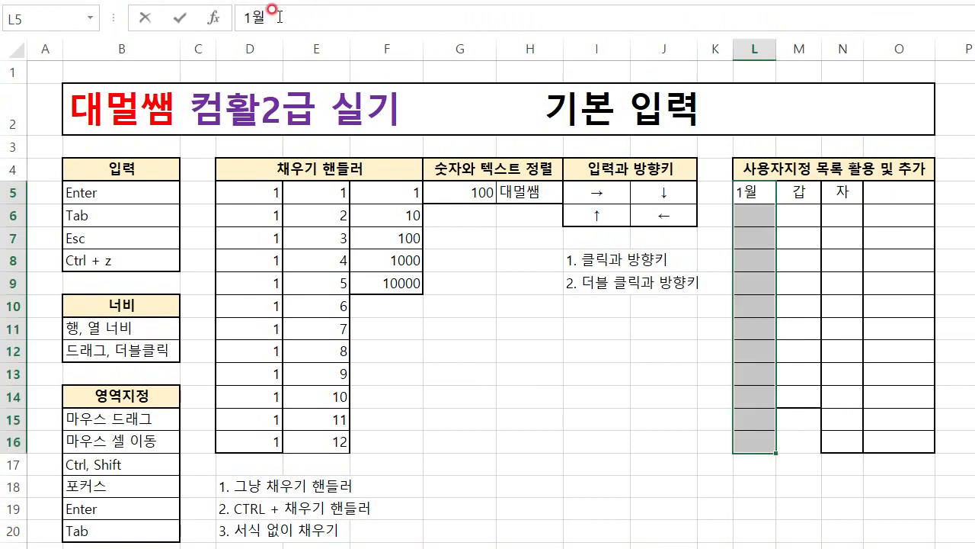
pyautogui.hotkey('ctrl', 'Return')
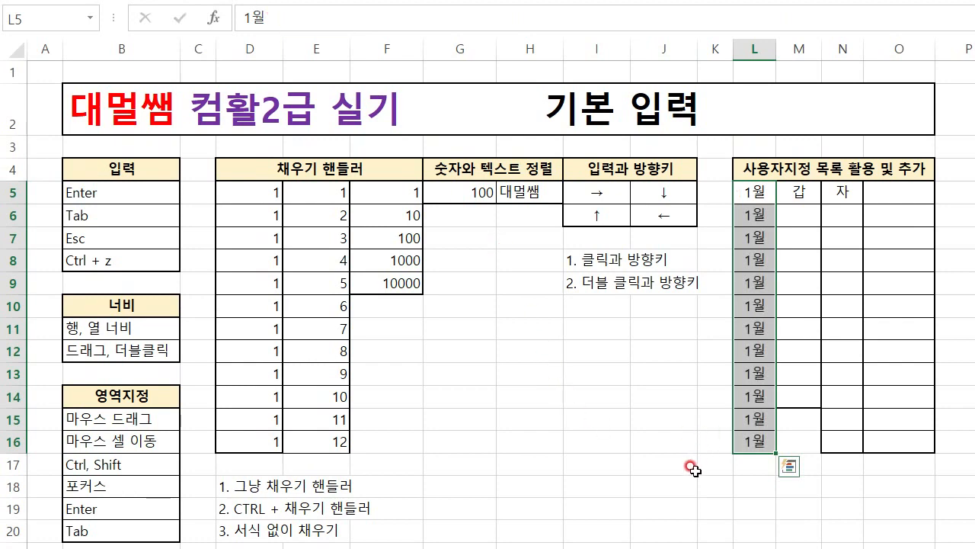
# Step: Copy the note from D19 into L18 and change it to "1. CTRL + Enter"
pyautogui.click(275, 506)
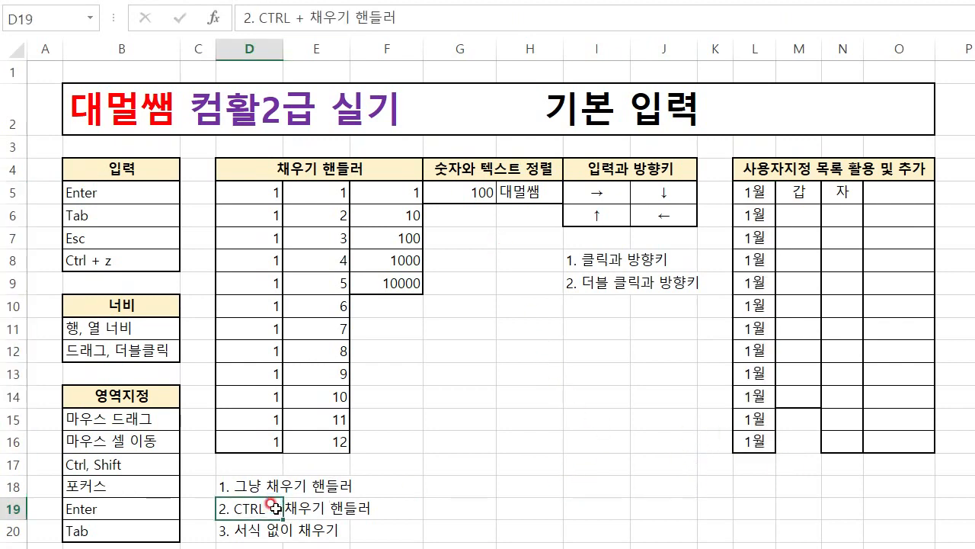
pyautogui.hotkey('ctrl', 'c')
pyautogui.click(750, 485)
pyautogui.hotkey('ctrl', 'v')
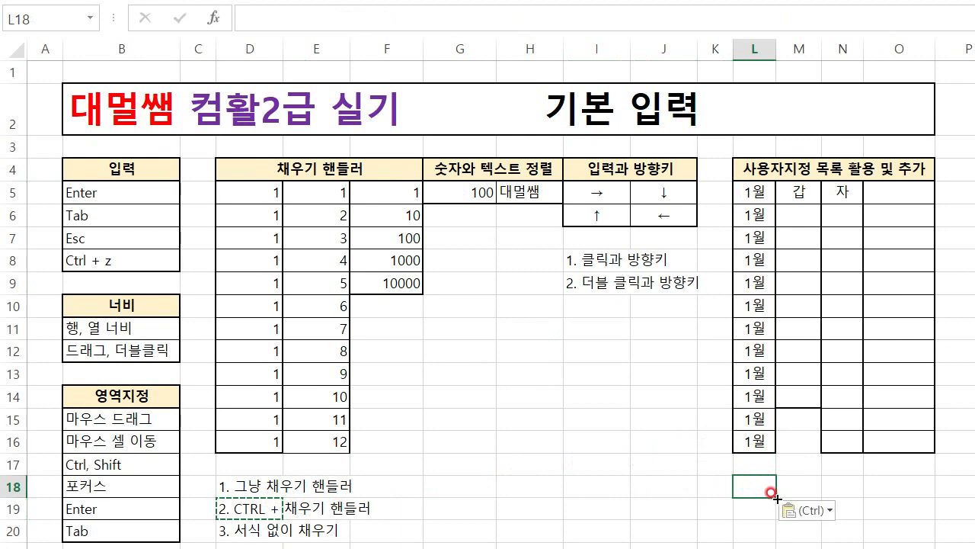
pyautogui.doubleClick(750, 485)
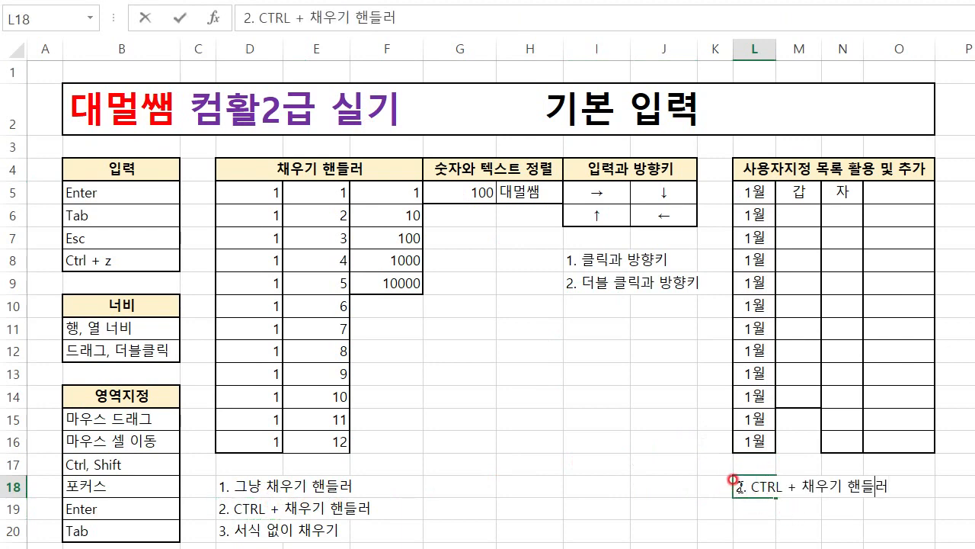
pyautogui.press('BackSpace')
pyautogui.write('1')
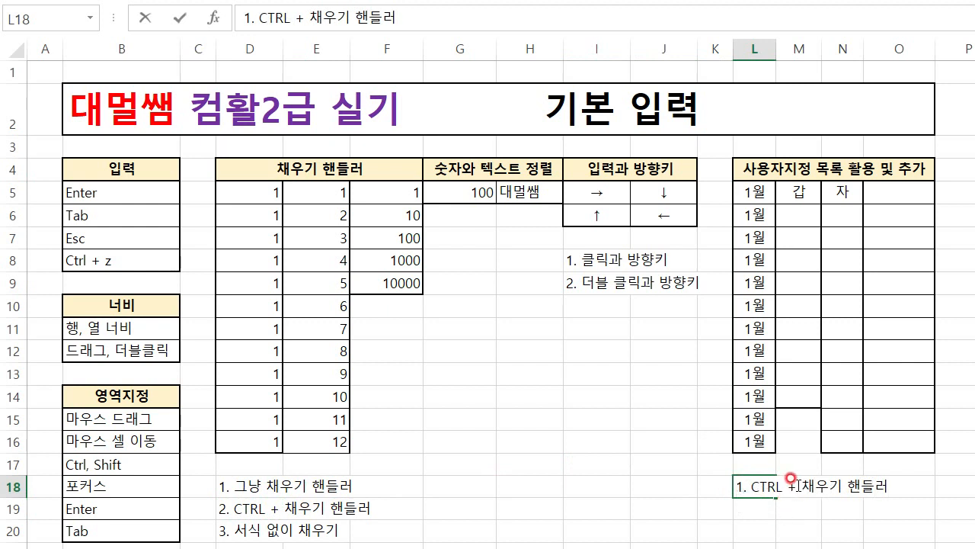
pyautogui.moveTo(801, 480); pyautogui.dragTo(888, 480)
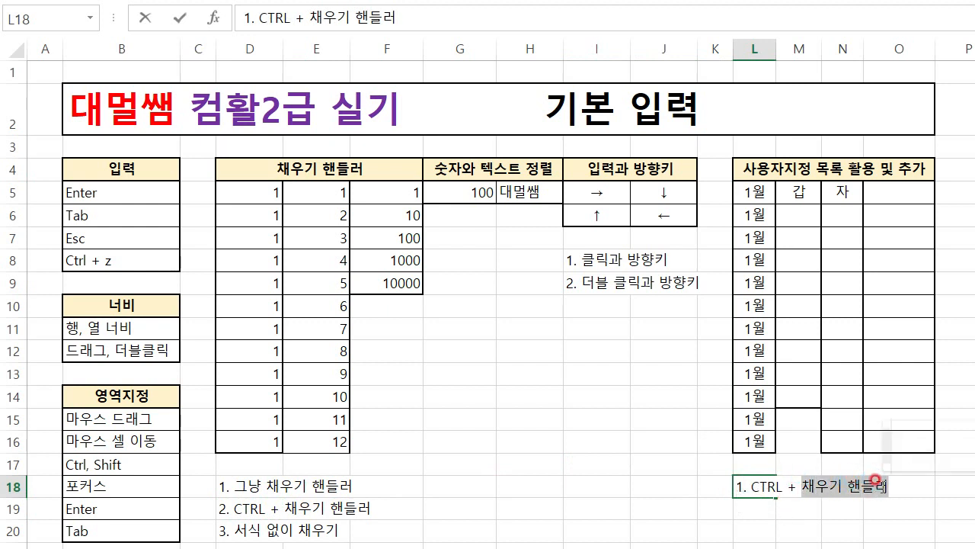
pyautogui.write('E')
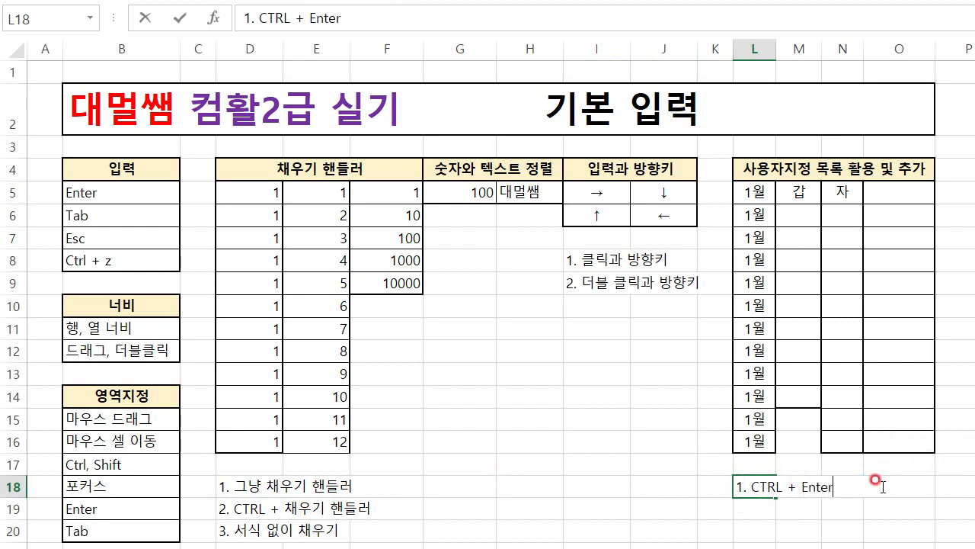
pyautogui.write('nter')
pyautogui.press('Return')
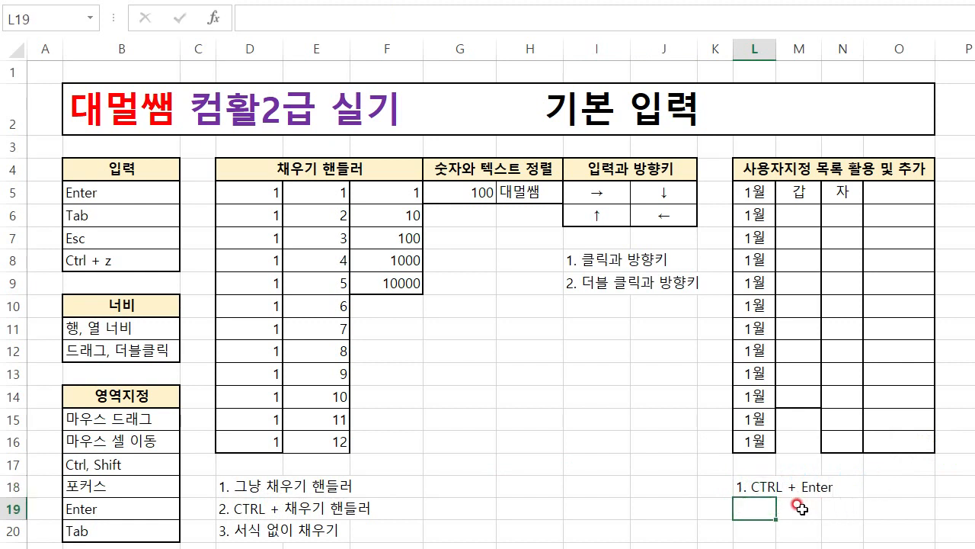
# Step: Enter 갑 in all cells of M5:M14 at once
pyautogui.moveTo(745, 190); pyautogui.dragTo(754, 440)
pyautogui.moveTo(799, 190); pyautogui.dragTo(803, 398)
pyautogui.click(298, 17)
pyautogui.moveTo(798, 192); pyautogui.dragTo(805, 396)
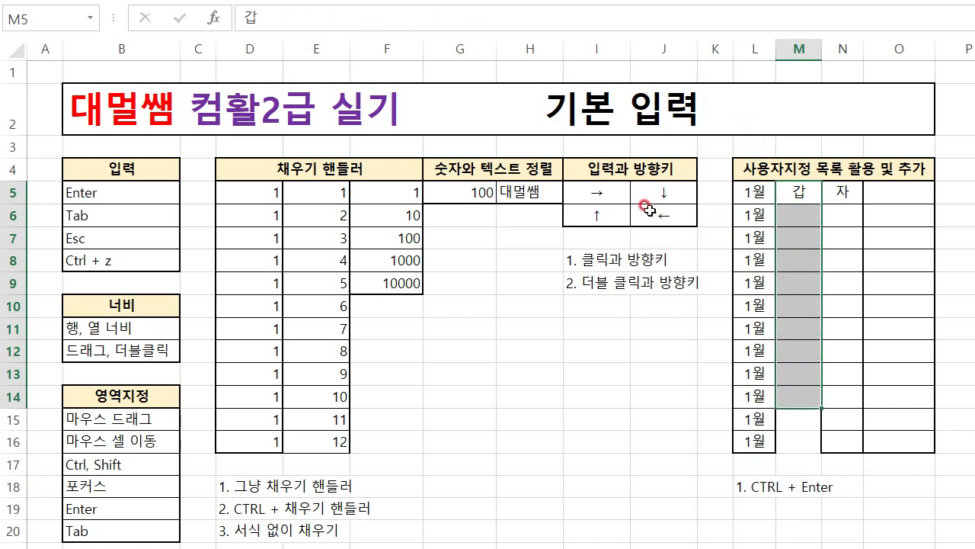
pyautogui.click(272, 16)
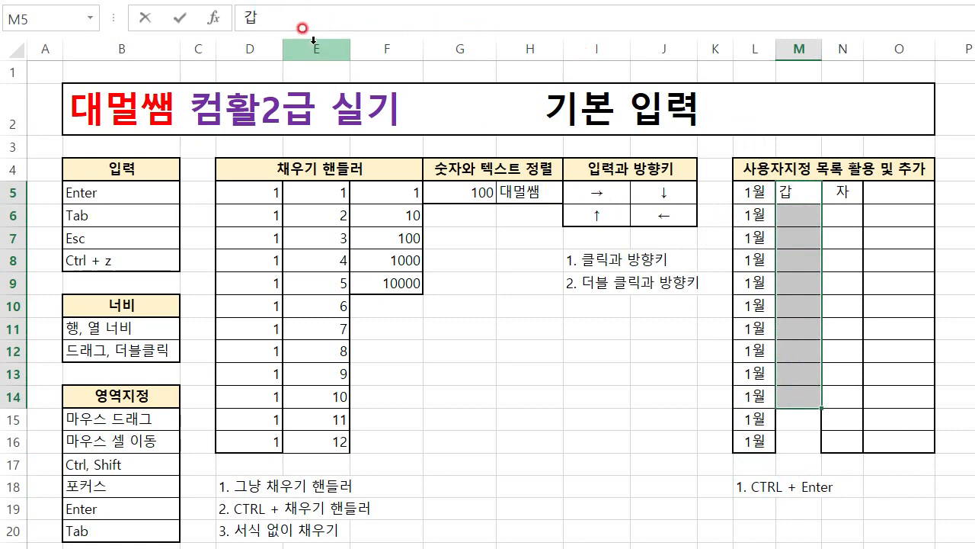
pyautogui.hotkey('ctrl', 'Return')
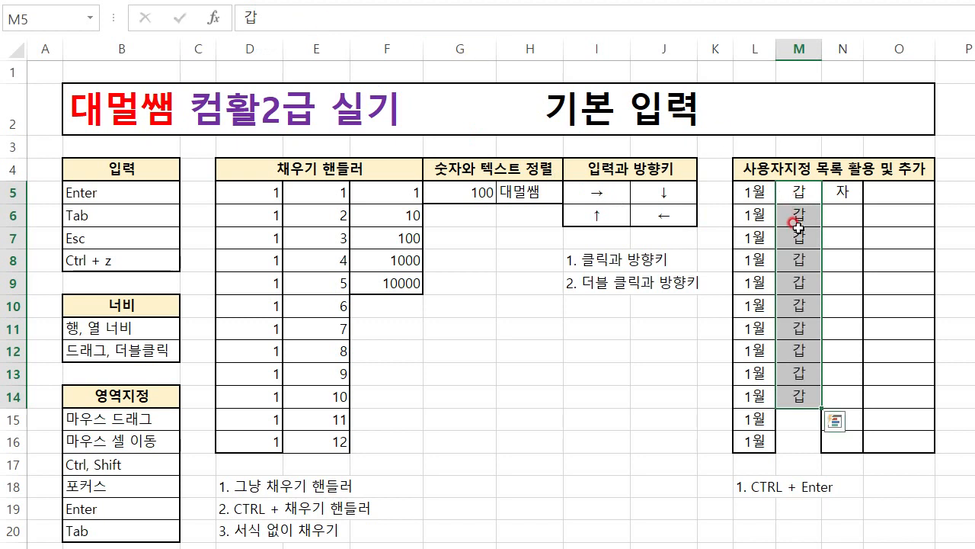
# Step: Fill the series from 1월 down to L16, from 갑 down to M14 and from 자 down to N16
pyautogui.click(832, 242)
pyautogui.moveTo(752, 191); pyautogui.dragTo(830, 195)
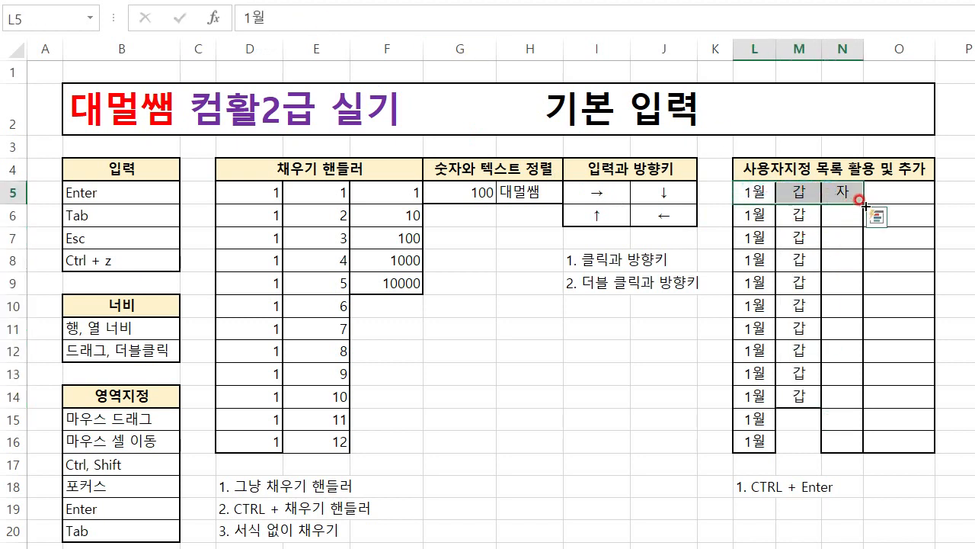
pyautogui.click(755, 192)
pyautogui.moveTo(774, 204); pyautogui.dragTo(758, 442)
pyautogui.click(810, 196)
pyautogui.moveTo(821, 203); pyautogui.dragTo(800, 400)
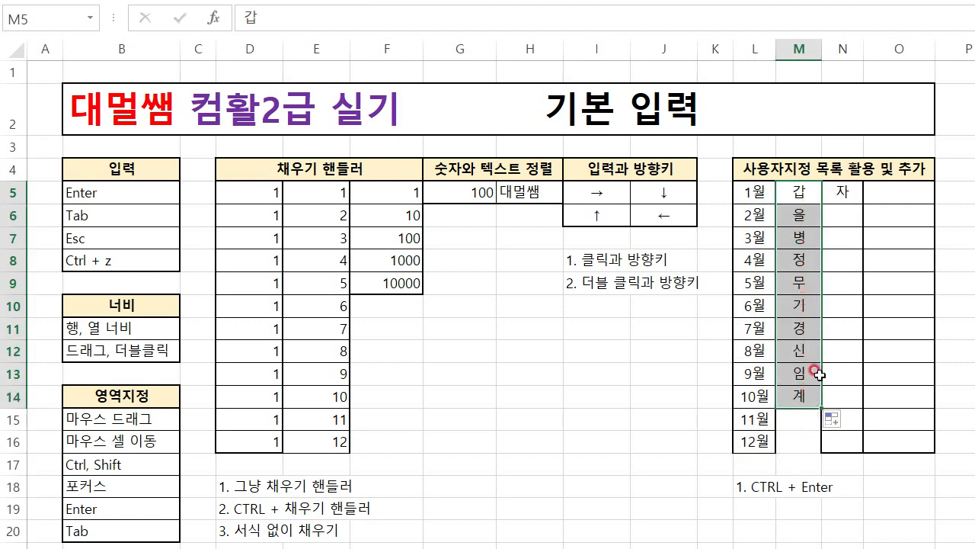
pyautogui.click(853, 195)
pyautogui.moveTo(861, 202); pyautogui.dragTo(851, 445)
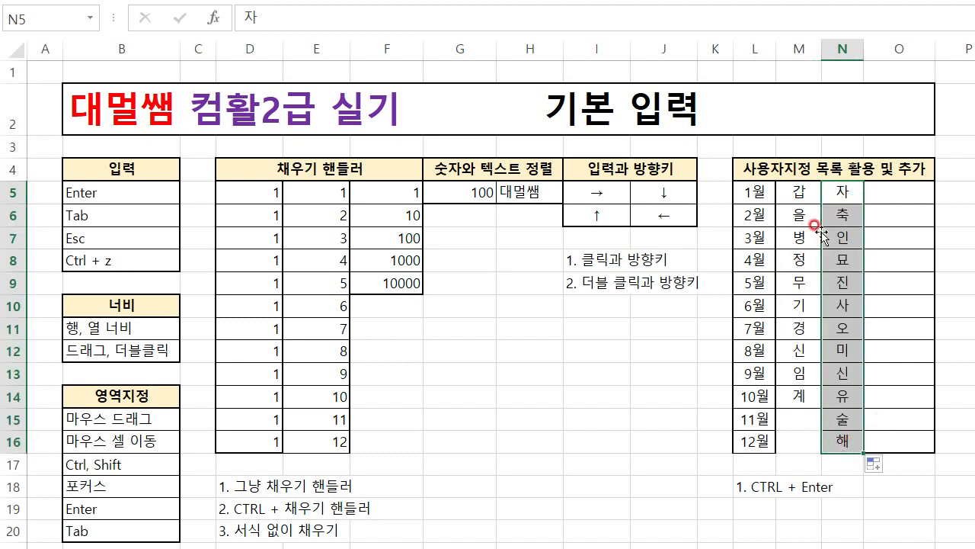
# Step: Undo the three series fills in columns L, M and N
pyautogui.click(805, 463)
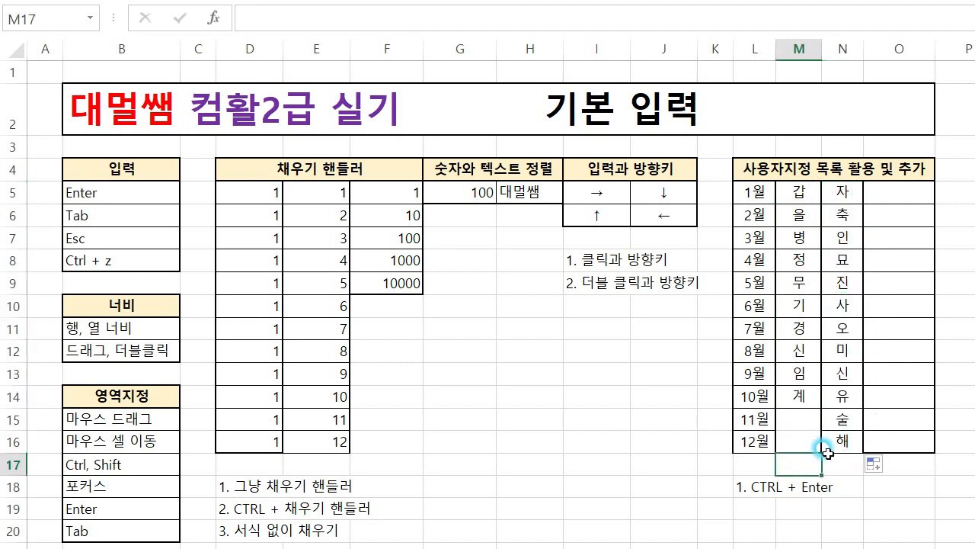
pyautogui.hotkey('ctrl', 'z')
pyautogui.hotkey('ctrl', 'z')
pyautogui.hotkey('ctrl', 'z')
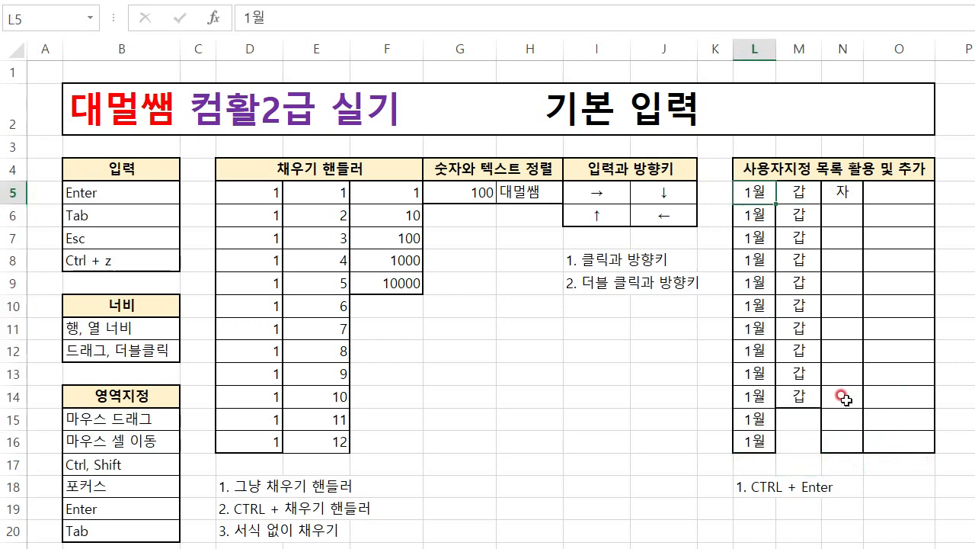
# Step: Fill the month series from 1월 in L5 down to L16 without formatting
pyautogui.moveTo(775, 203); pyautogui.dragTo(776, 452)
pyautogui.click(792, 463)
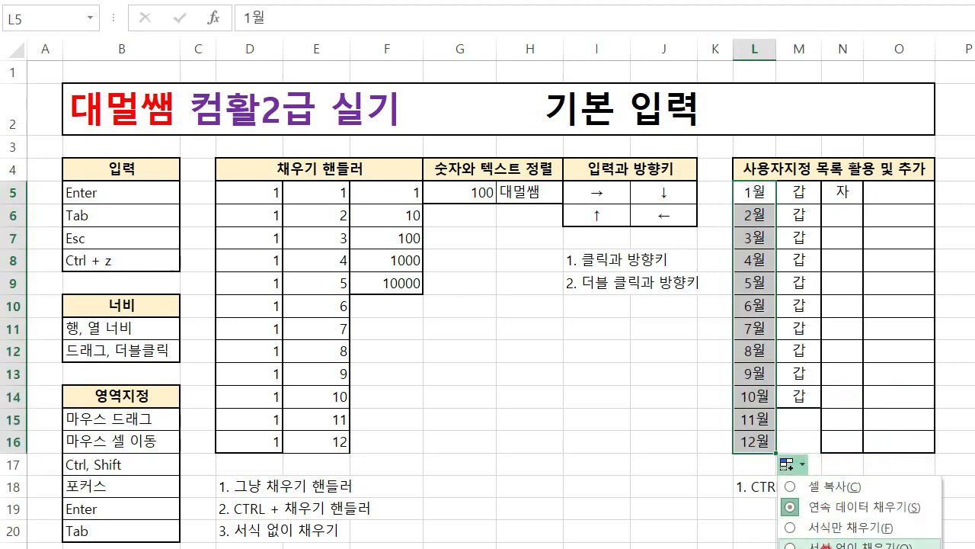
pyautogui.click(838, 546)
# Step: Fill the series from 갑 in M5 down to M14 without formatting
pyautogui.click(798, 192)
pyautogui.moveTo(822, 203); pyautogui.dragTo(813, 398)
pyautogui.click(833, 418)
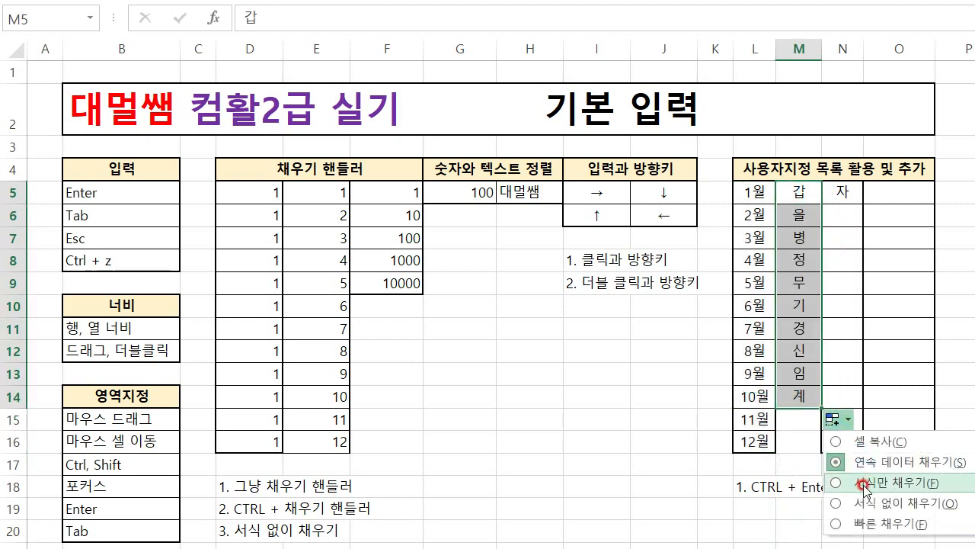
pyautogui.click(881, 505)
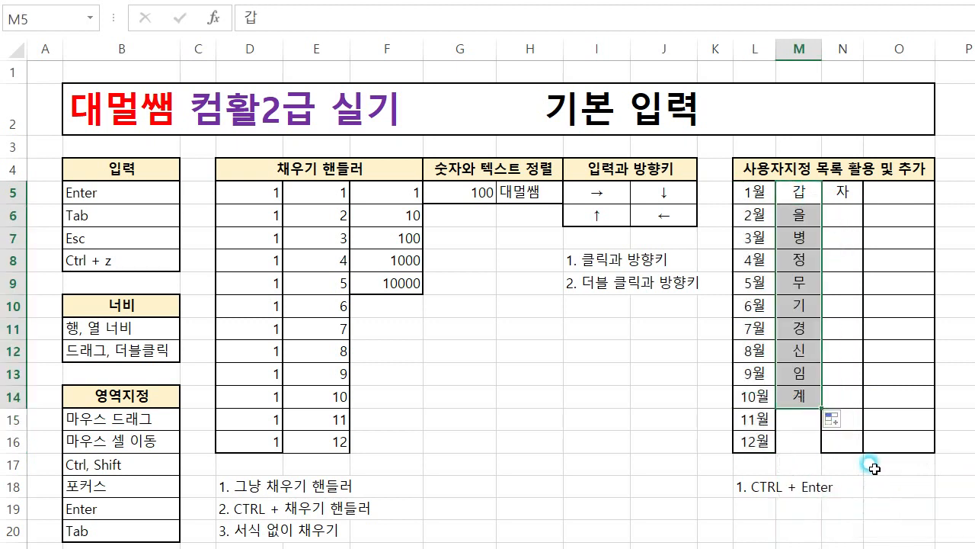
# Step: Fill the series from 자 in N5 down to N16 without formatting
pyautogui.click(840, 192)
pyautogui.moveTo(863, 203); pyautogui.dragTo(838, 446)
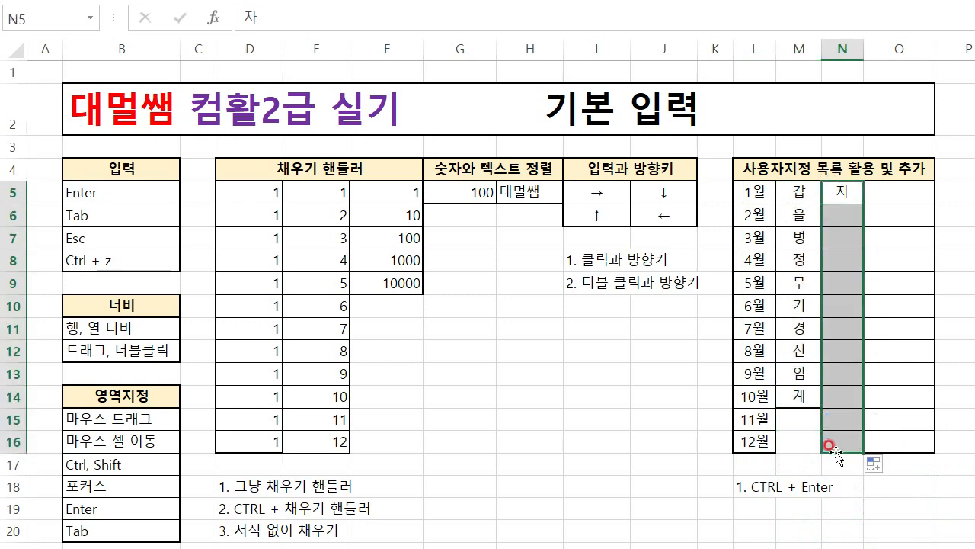
pyautogui.click(881, 466)
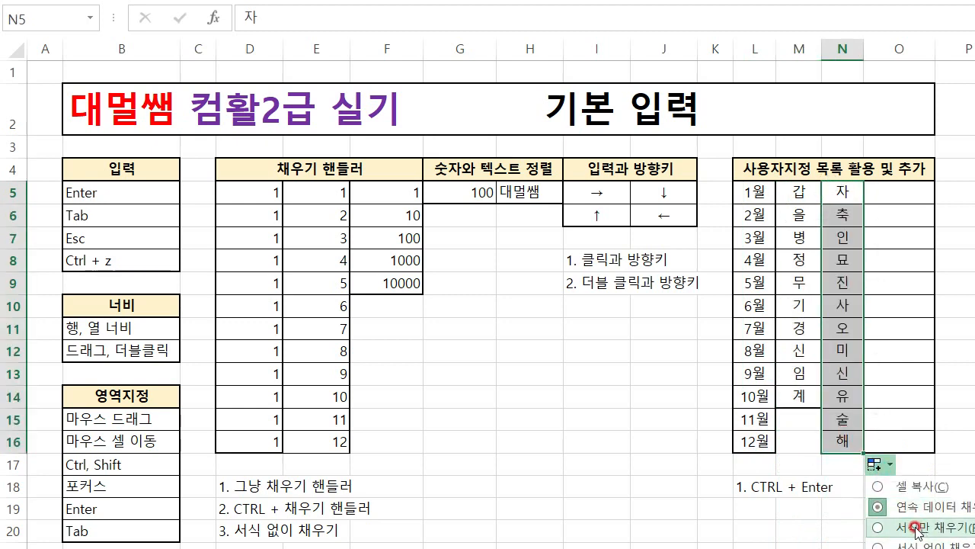
pyautogui.click(915, 545)
pyautogui.click(907, 507)
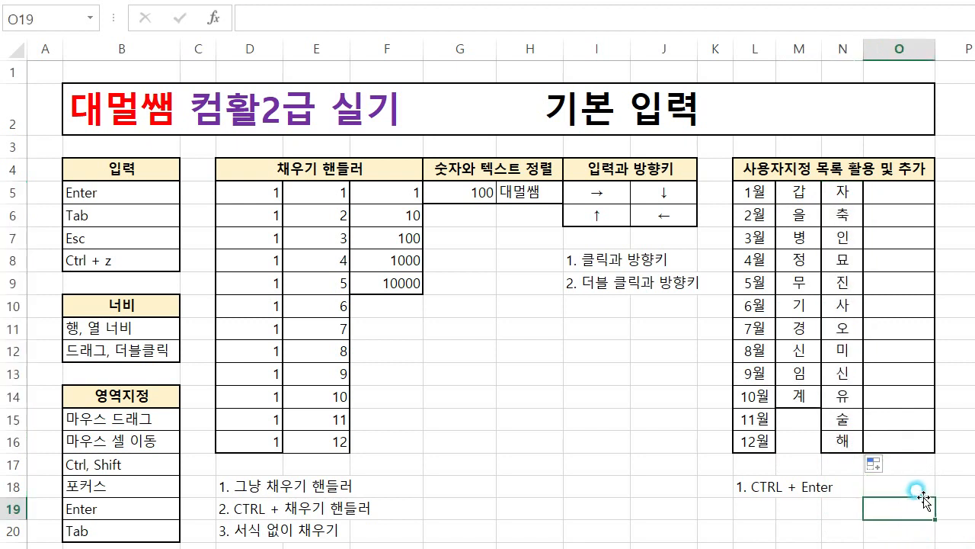
# Step: Select O5 and open the custom lists editor from Excel's advanced options
pyautogui.click(909, 187)
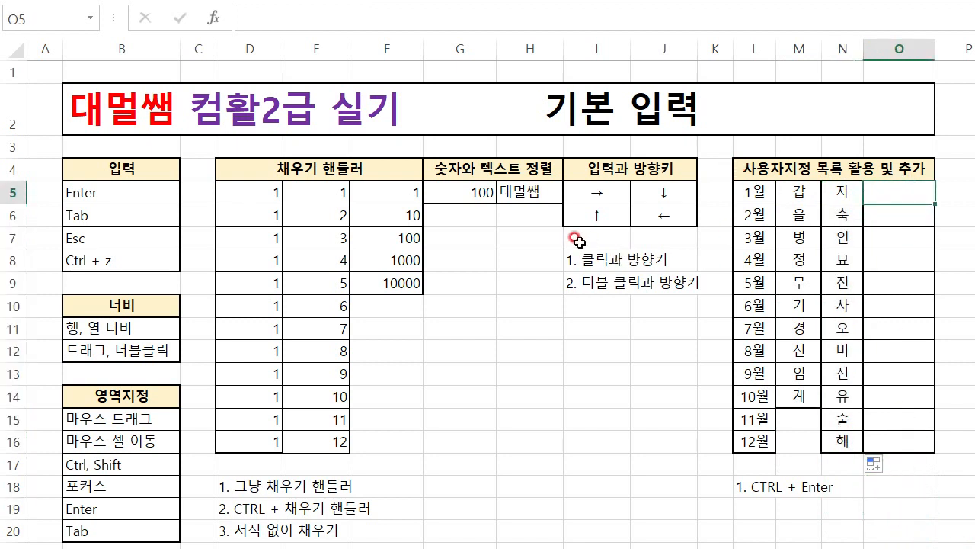
pyautogui.click(19, 2)
pyautogui.click(44, 281)
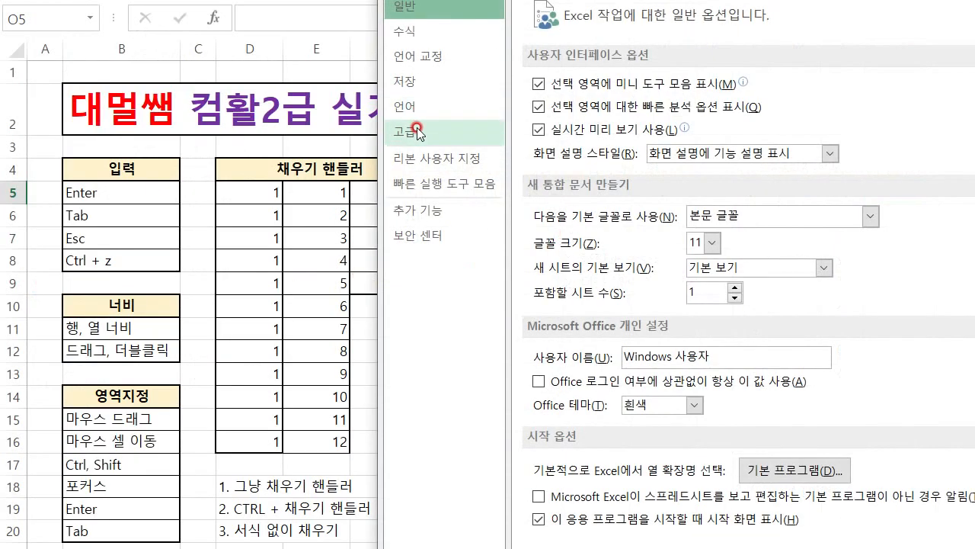
pyautogui.click(423, 129)
pyautogui.scroll(-3, 739, 294)
pyautogui.scroll(-15, 739, 291)
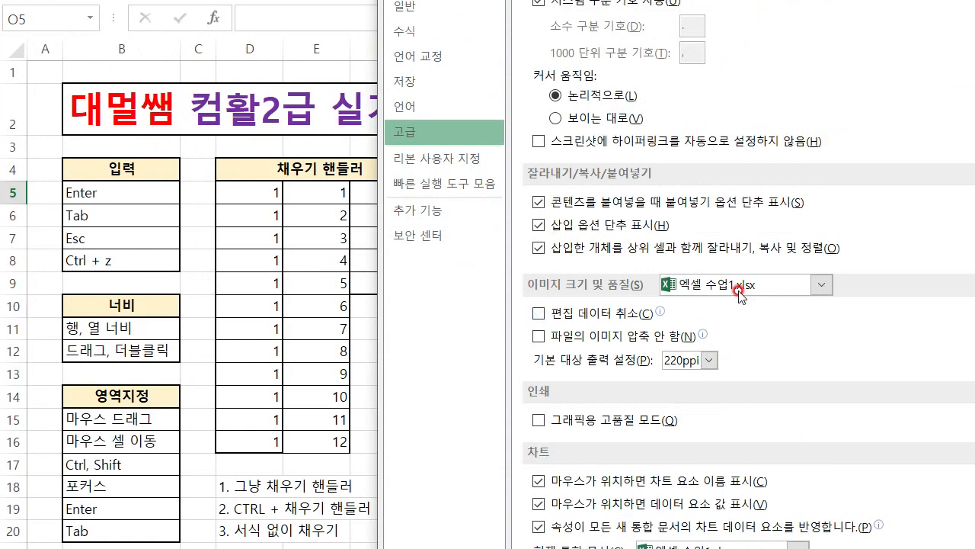
pyautogui.scroll(-10, 738, 291)
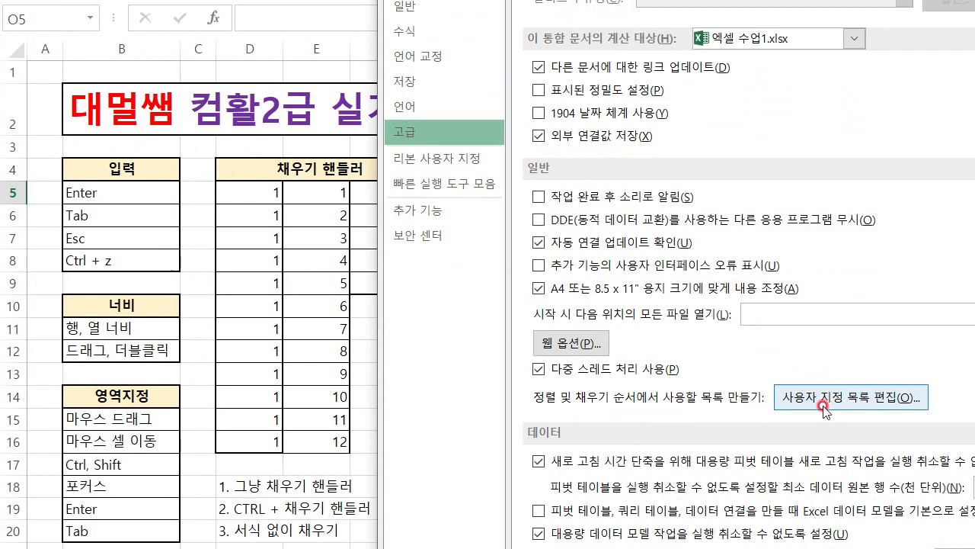
pyautogui.click(844, 396)
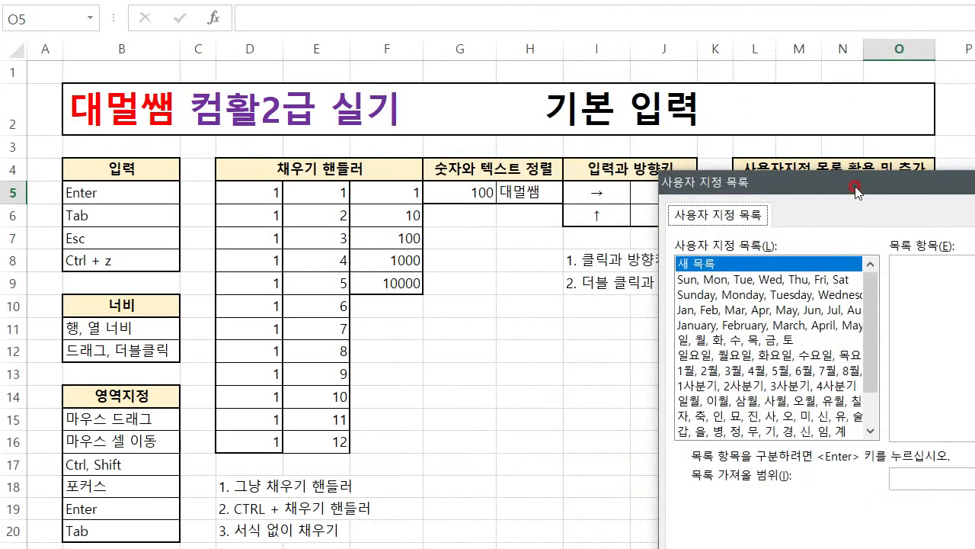
# Step: Examine the entries of the existing custom lists, including the weekday, month, quarter and 갑자 lists
pyautogui.moveTo(855, 189); pyautogui.dragTo(454, 94)
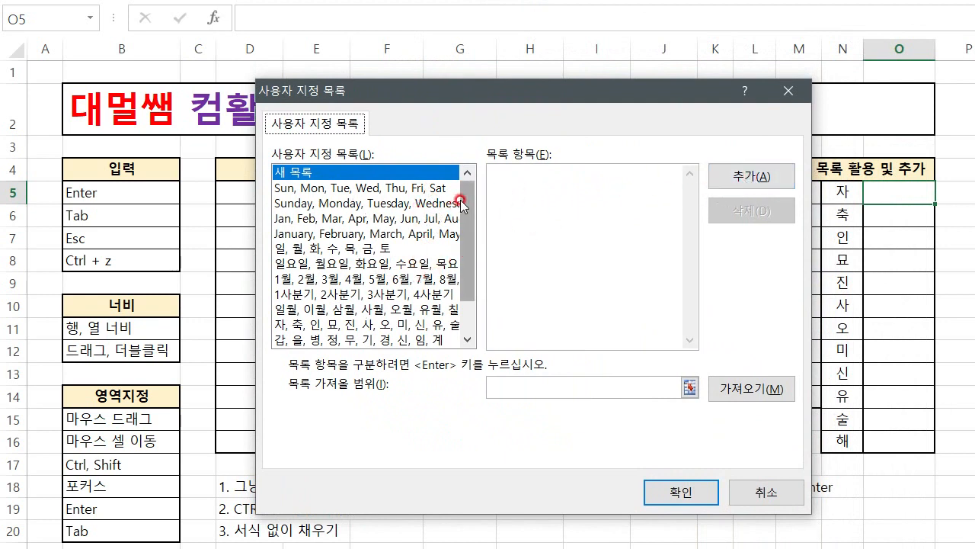
pyautogui.click(396, 191)
pyautogui.click(390, 217)
pyautogui.click(376, 250)
pyautogui.click(373, 278)
pyautogui.click(375, 309)
pyautogui.click(372, 325)
pyautogui.scroll(-1, 370, 324)
pyautogui.click(370, 325)
pyautogui.click(366, 340)
pyautogui.click(370, 248)
pyautogui.click(369, 188)
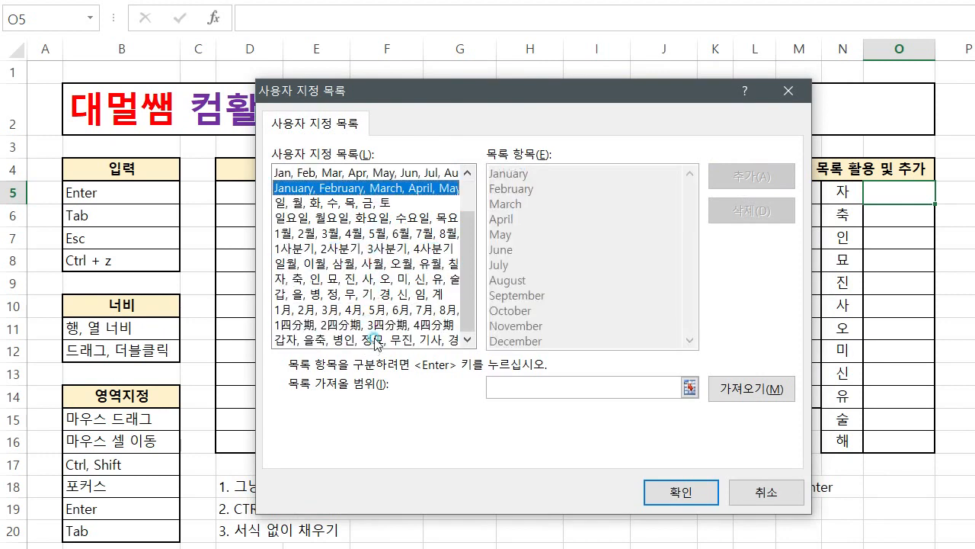
pyautogui.click(371, 340)
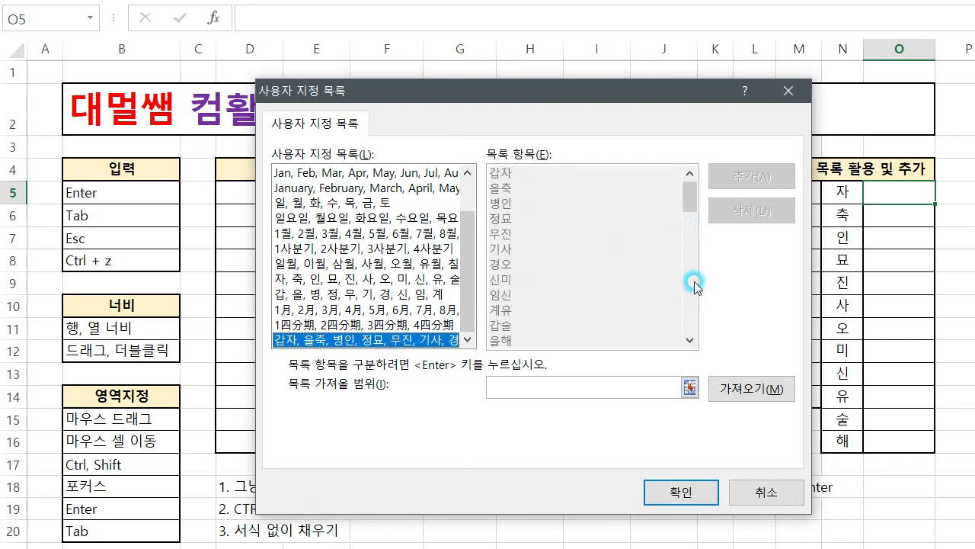
pyautogui.scroll(1, 465, 180)
pyautogui.click(371, 187)
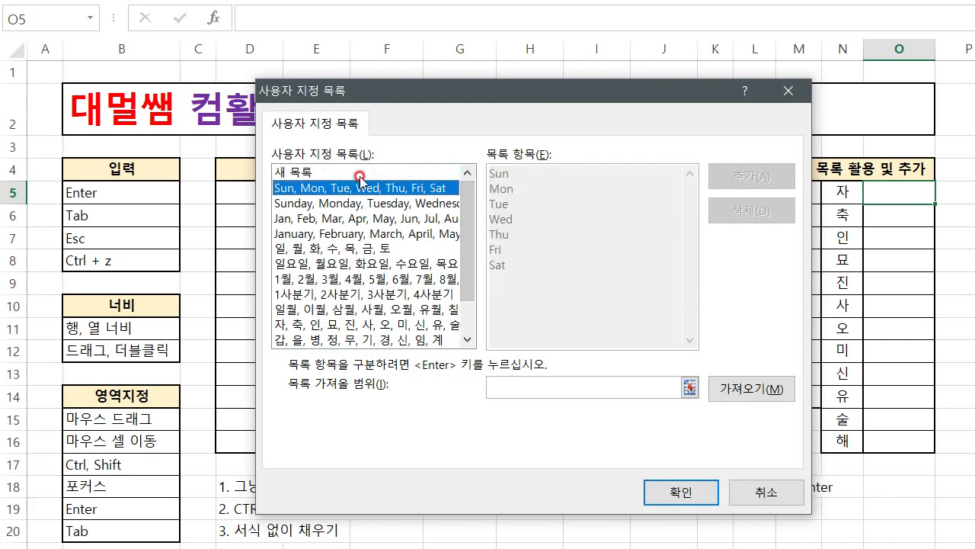
# Step: Add a new custom list with the entries ㄱ, ㄴ, ㄷ, ㄹ, ㅁ and ㅂ, and close the options
pyautogui.click(368, 172)
pyautogui.click(577, 174)
pyautogui.click(538, 207)
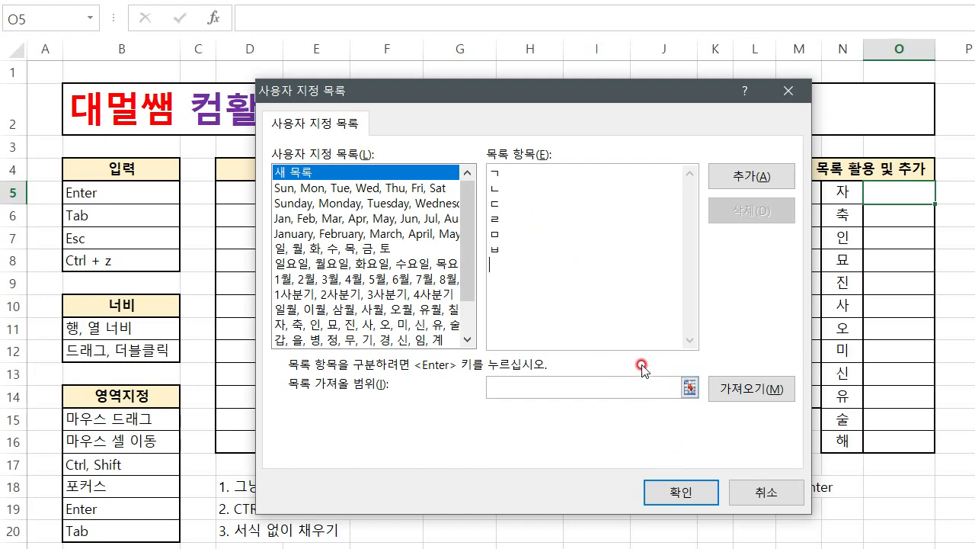
pyautogui.click(679, 494)
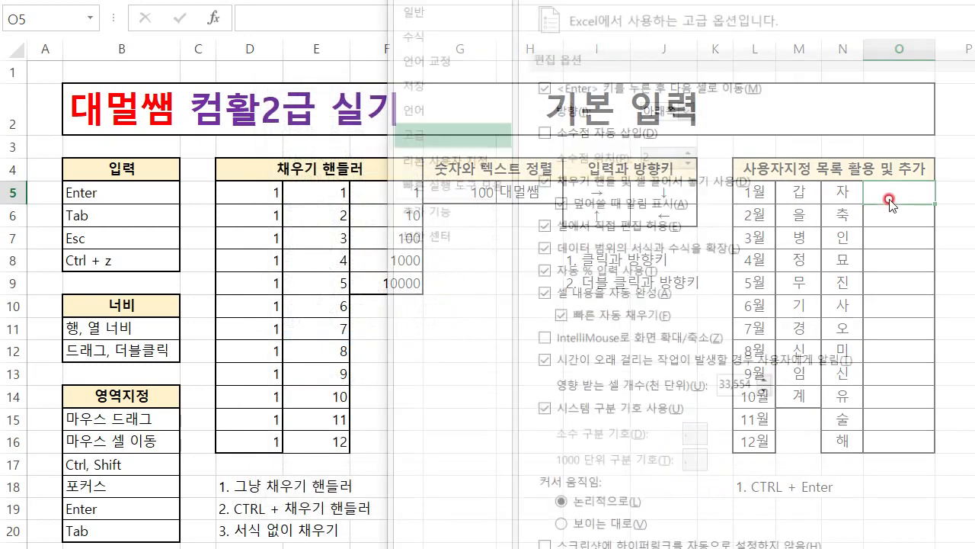
pyautogui.press('Return')
# Step: Enter ㄱ in O5 and fill the custom list series down to O18 without formatting
pyautogui.write('ㄱ')
pyautogui.click(900, 194)
pyautogui.press('Return')
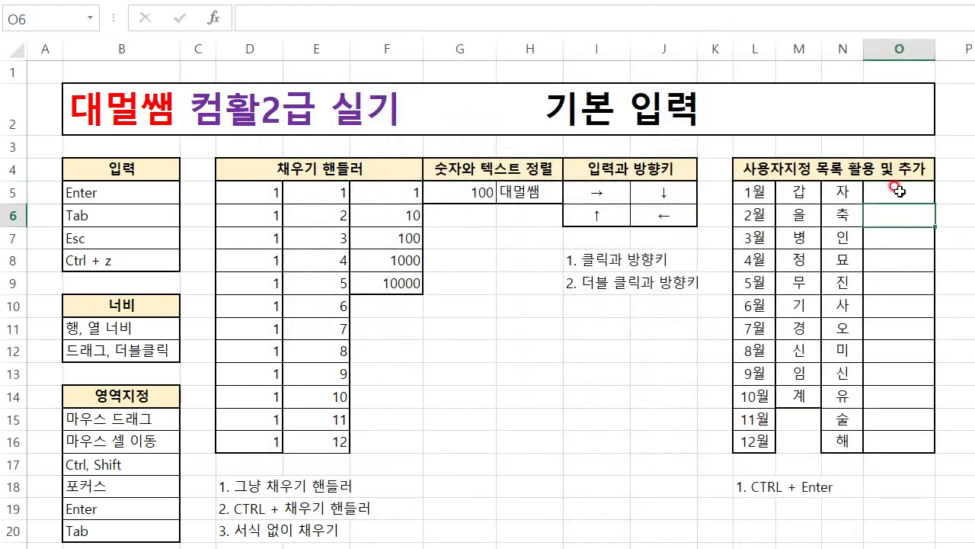
pyautogui.click(897, 191)
pyautogui.moveTo(934, 204); pyautogui.dragTo(936, 500)
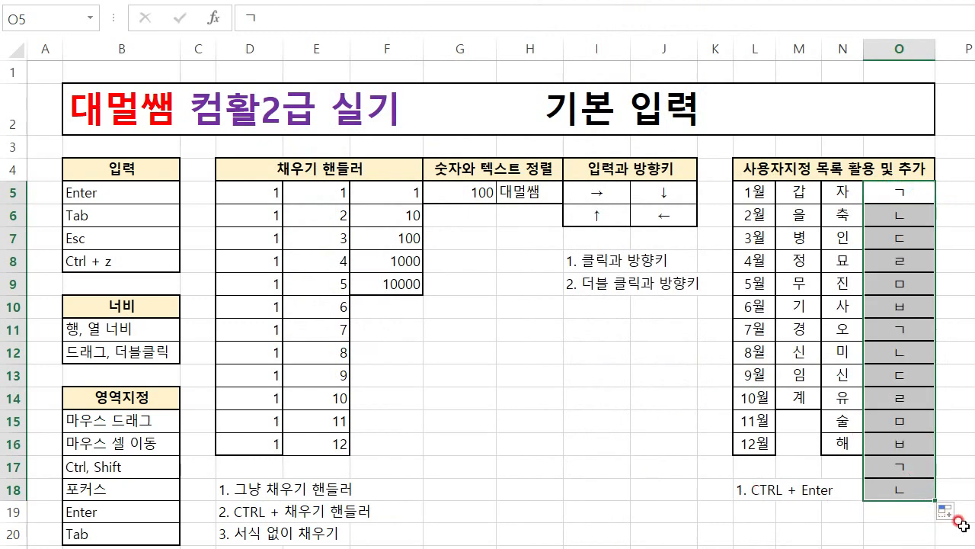
pyautogui.click(945, 509)
pyautogui.click(960, 548)
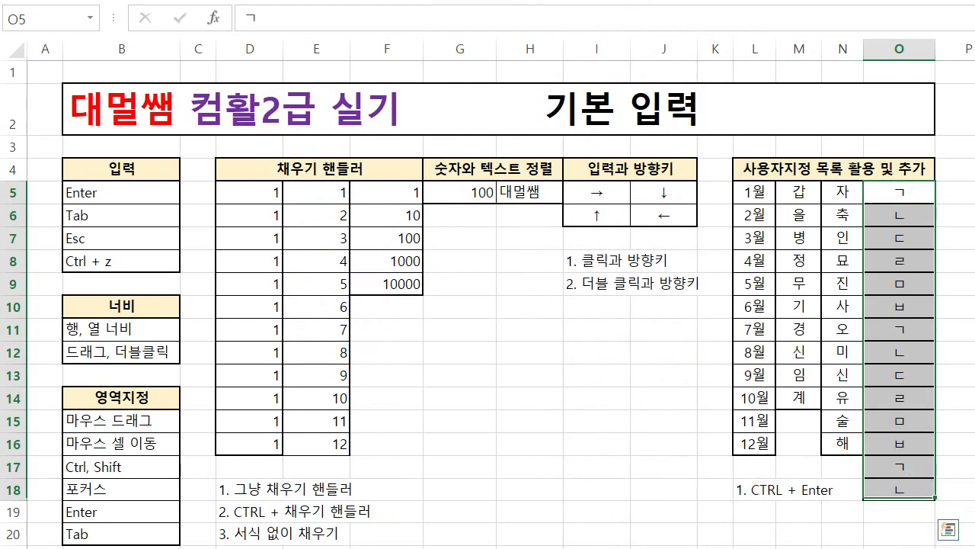
pyautogui.click(518, 416)
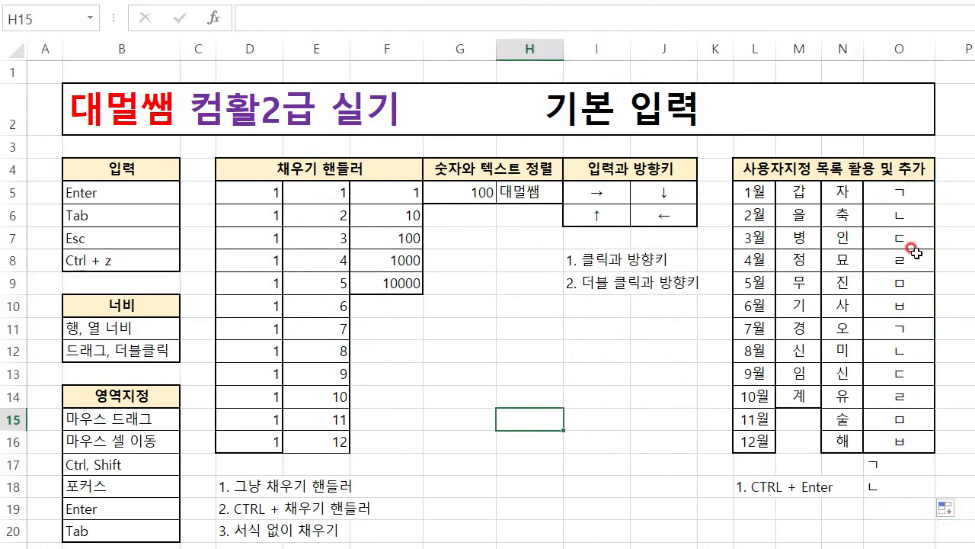
# Step: Clear the surplus ㄱ and ㄴ below the bordered table, in O17:O18
pyautogui.click(910, 304)
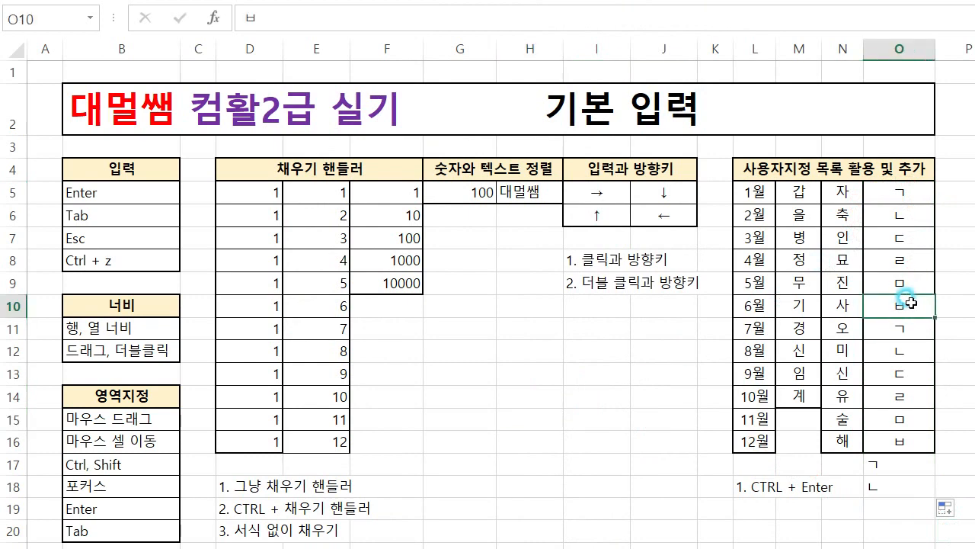
pyautogui.moveTo(911, 327); pyautogui.dragTo(898, 491)
pyautogui.press('Delete')
# Step: Select O5:O10 and reopen the custom lists editor from Excel's advanced options
pyautogui.moveTo(903, 193); pyautogui.dragTo(909, 303)
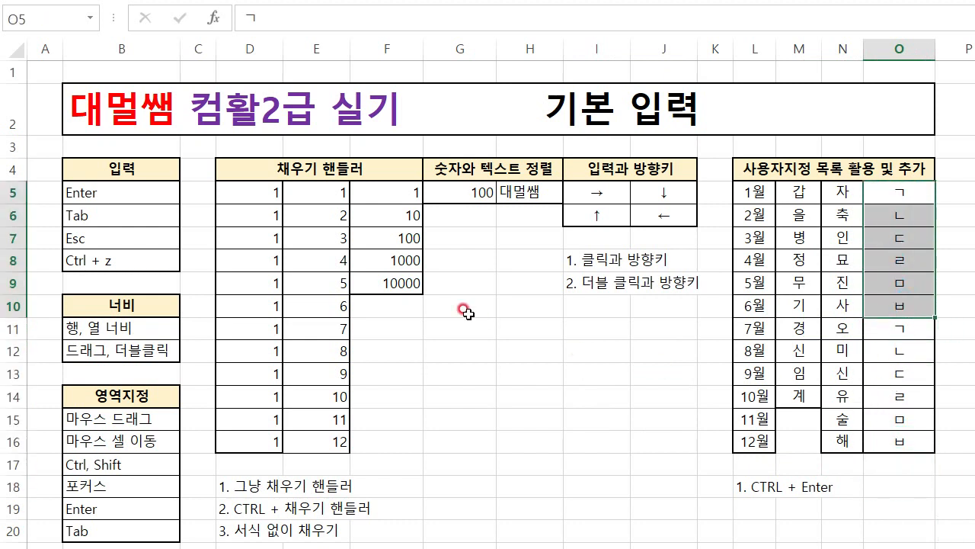
pyautogui.hotkey('alt', 'f')
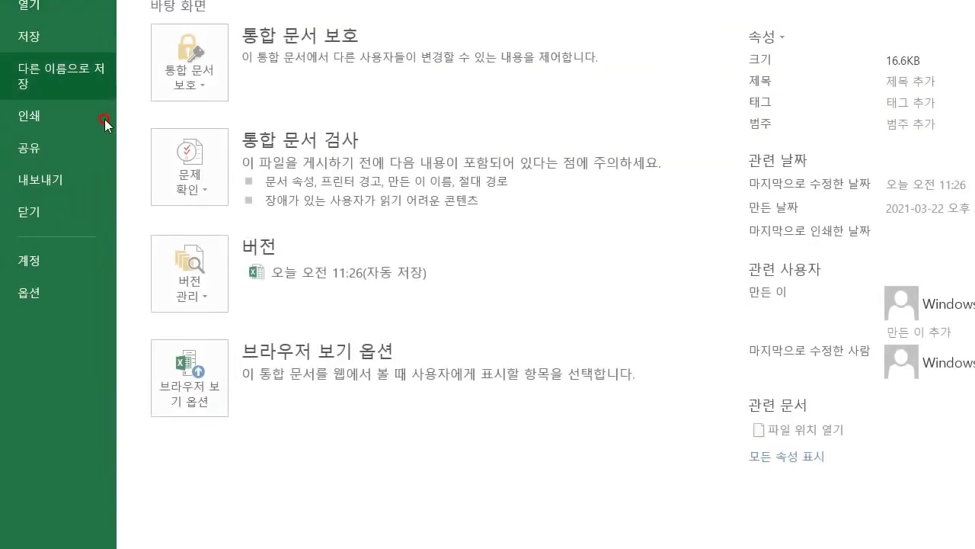
pyautogui.click(42, 292)
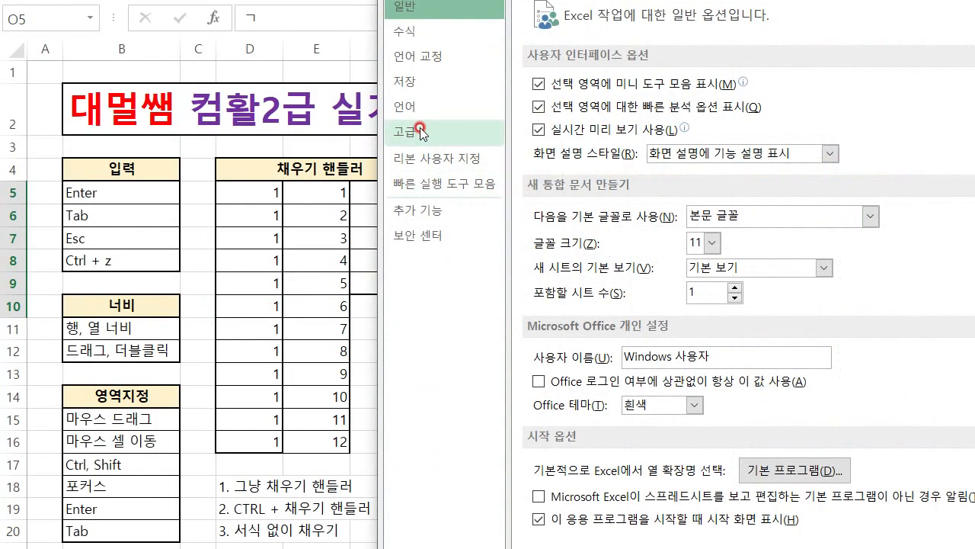
pyautogui.click(430, 132)
pyautogui.scroll(-5, 739, 347)
pyautogui.scroll(-10, 739, 347)
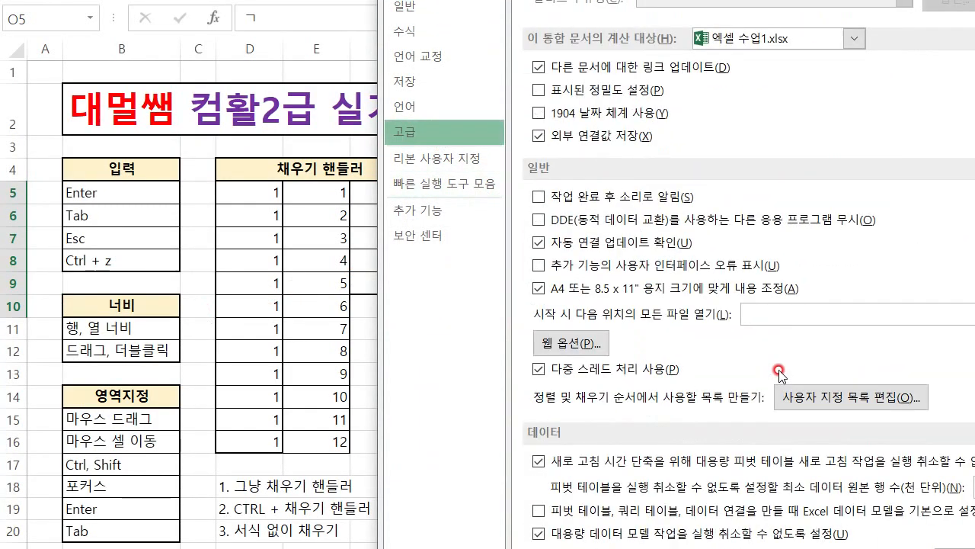
pyautogui.click(838, 202)
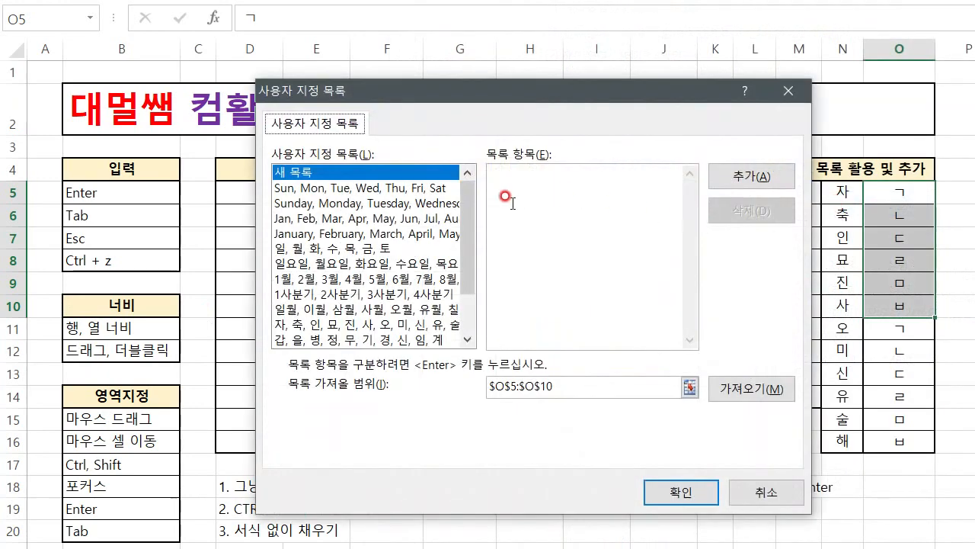
# Step: Delete the custom list ㄱ, ㄴ, ㄷ, ㄹ, ㅁ, ㅂ and close the options
pyautogui.scroll(-2, 449, 266)
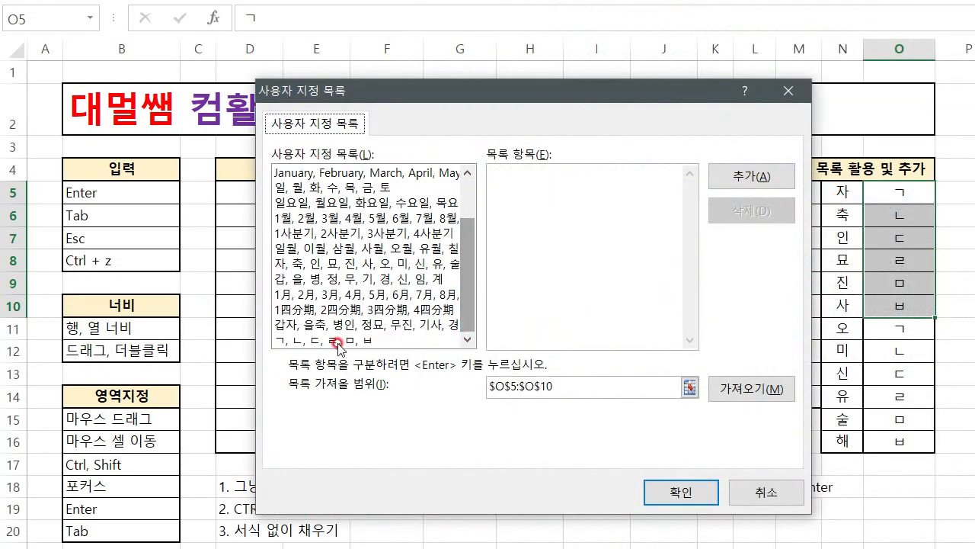
pyautogui.click(335, 340)
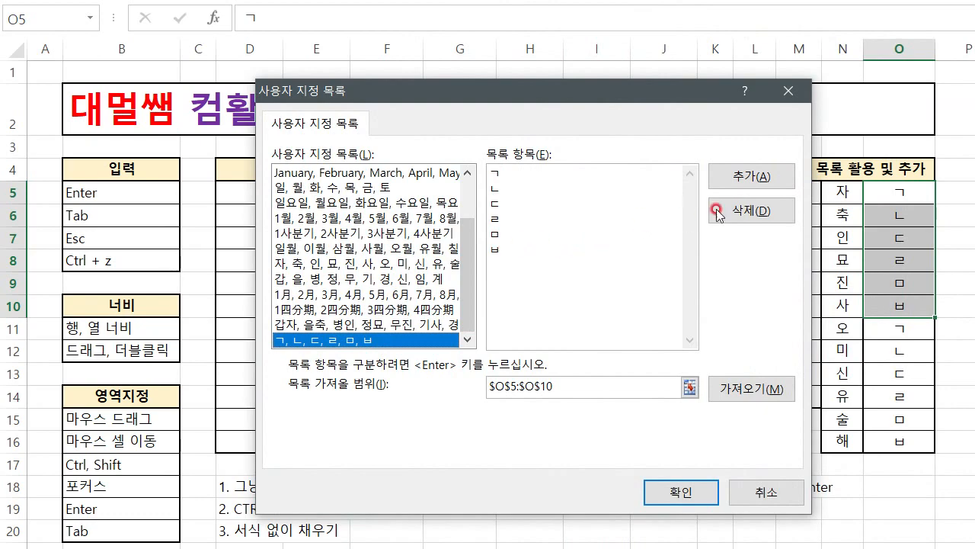
pyautogui.click(756, 211)
pyautogui.click(678, 302)
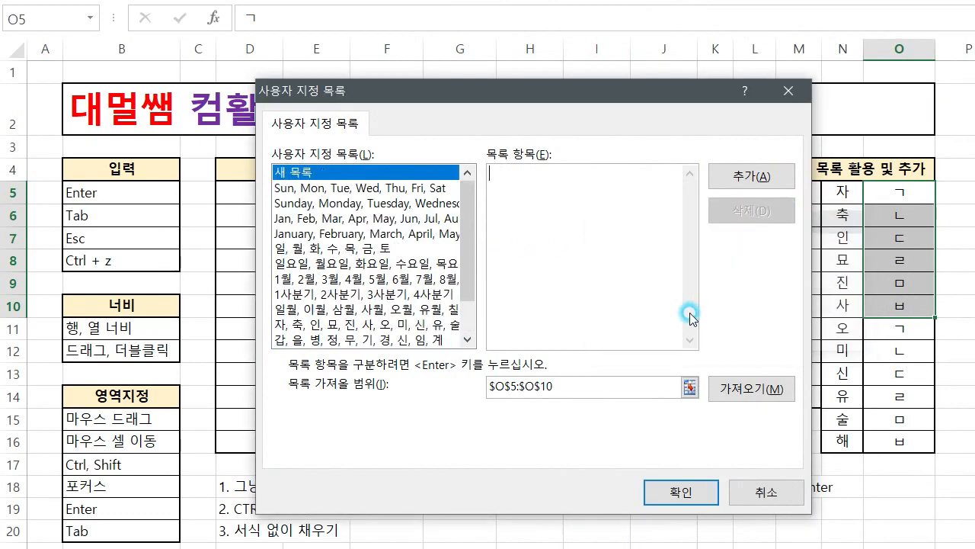
pyautogui.click(680, 492)
pyautogui.press('Return')
# Step: Try to fill the series from ㄱ in O5 down to O16 without the custom list
pyautogui.click(870, 309)
pyautogui.click(899, 190)
pyautogui.moveTo(934, 203); pyautogui.dragTo(923, 445)
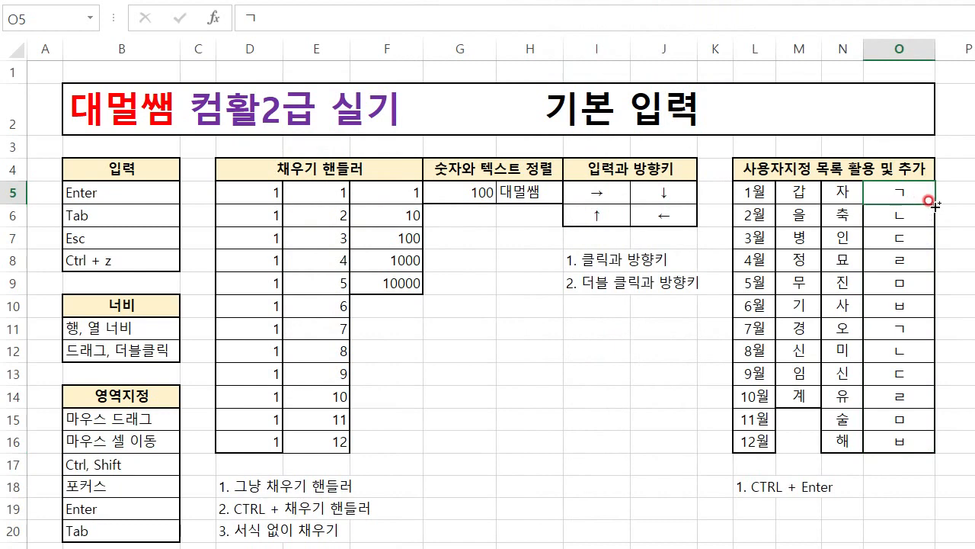
pyautogui.moveTo(934, 202); pyautogui.dragTo(931, 446)
pyautogui.click(871, 490)
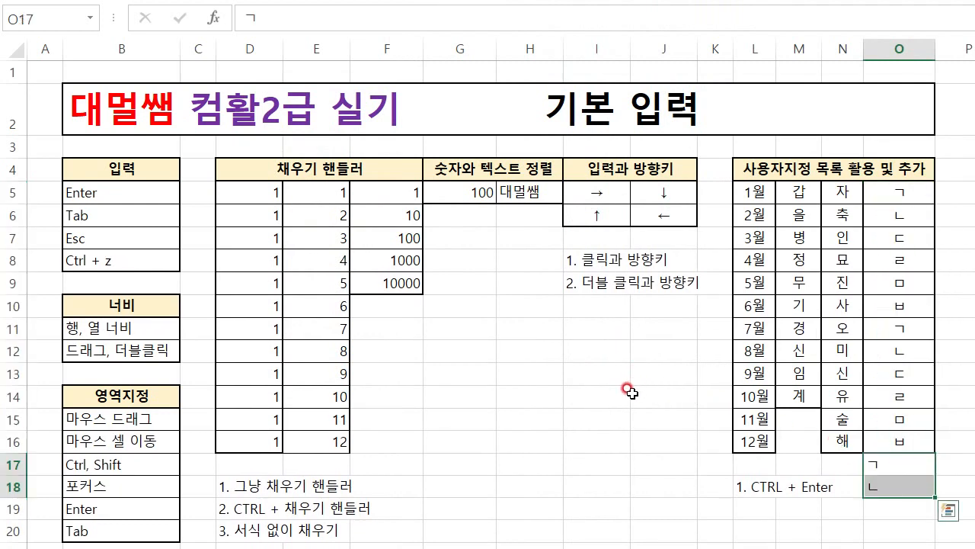
# Step: Delete the contents of O17:O18 and select an empty cell outside the table
pyautogui.hotkey('ctrl', 'q')
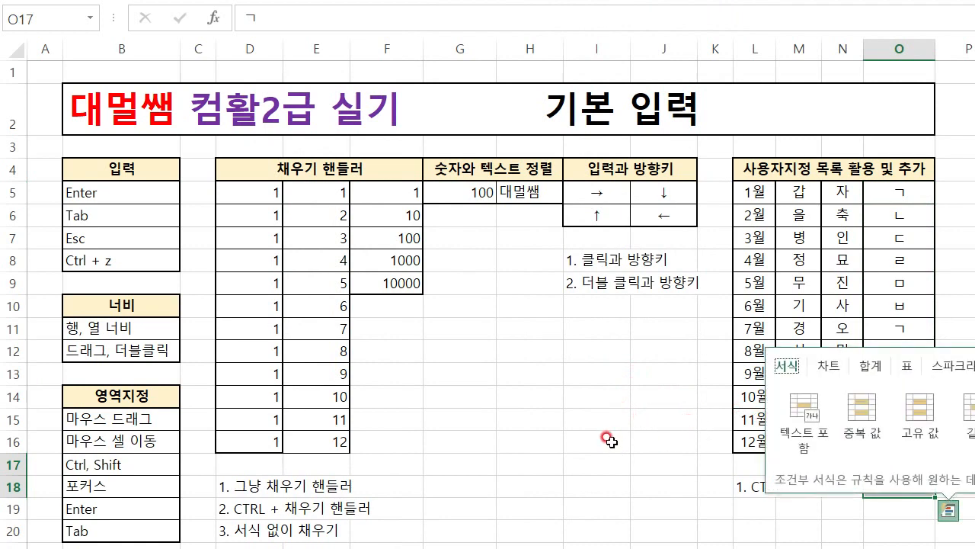
pyautogui.press('Escape')
pyautogui.press('Delete')
pyautogui.click(586, 433)
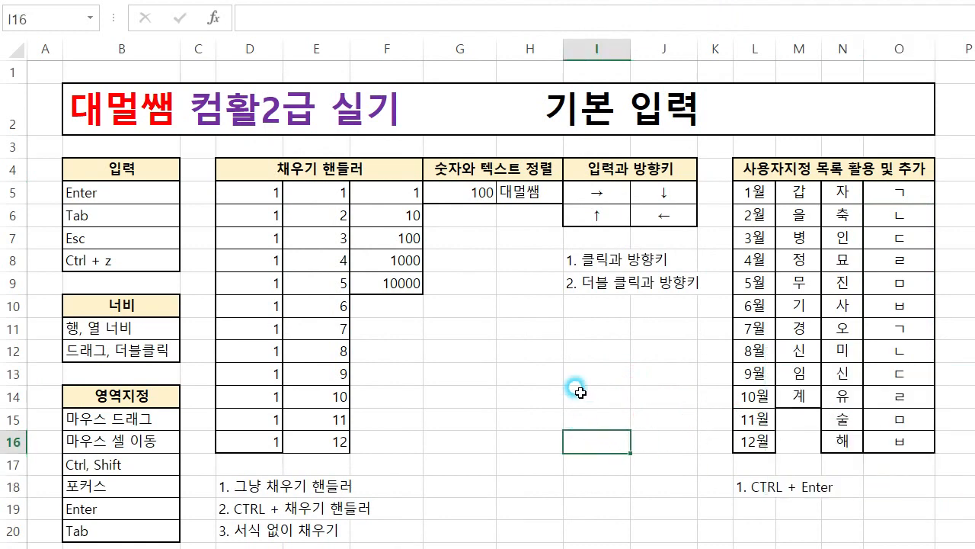
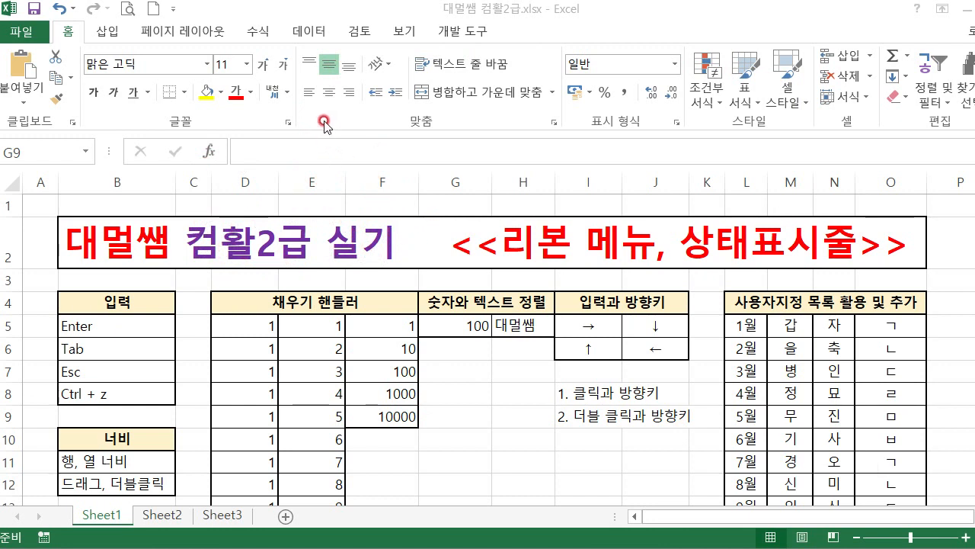
# Step: Review the ribbon's command groups from Insert through Developer, and return to the Home commands
pyautogui.click(86, 34)
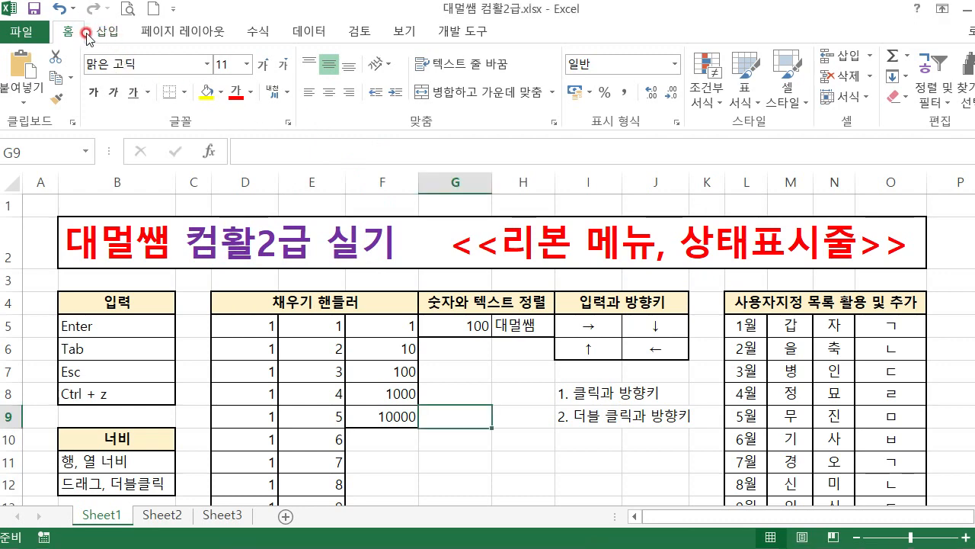
pyautogui.click(108, 31)
pyautogui.click(183, 31)
pyautogui.click(257, 31)
pyautogui.click(297, 31)
pyautogui.click(360, 32)
pyautogui.click(404, 32)
pyautogui.click(461, 31)
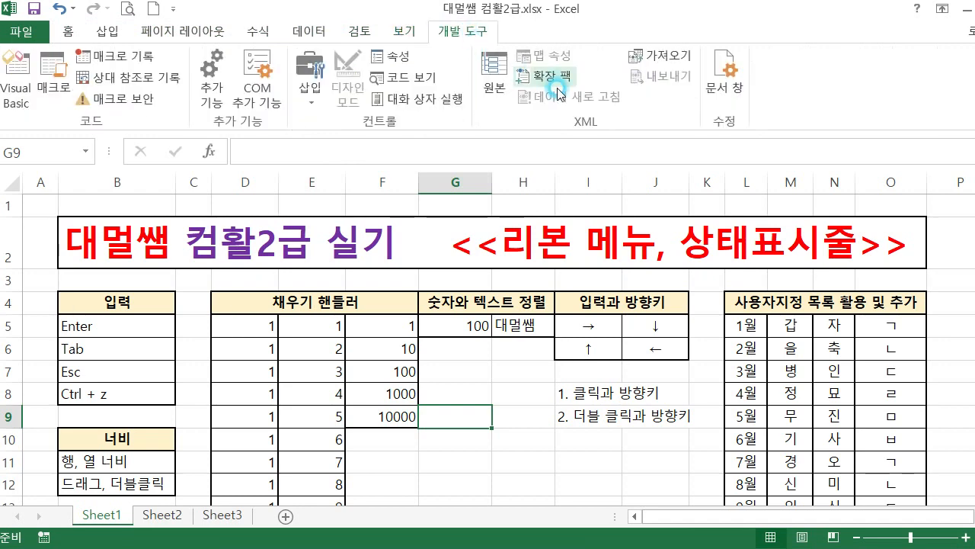
pyautogui.click(67, 34)
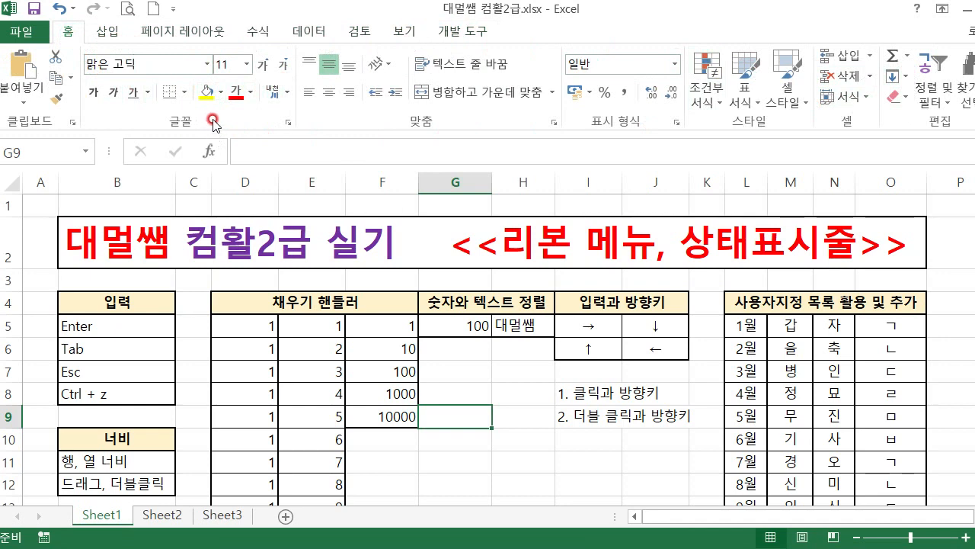
# Step: Collapse the ribbon so that only the tab names are shown
pyautogui.rightClick(336, 117)
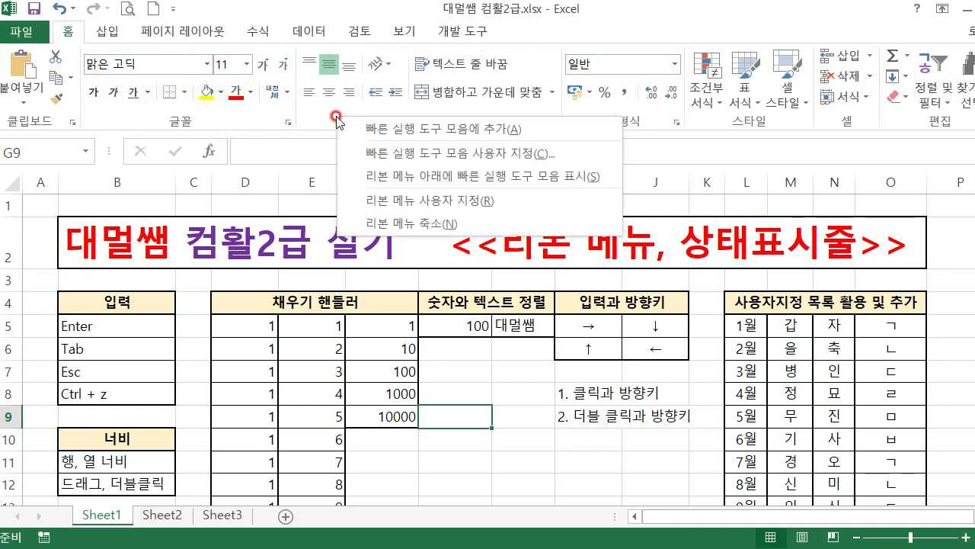
pyautogui.click(435, 224)
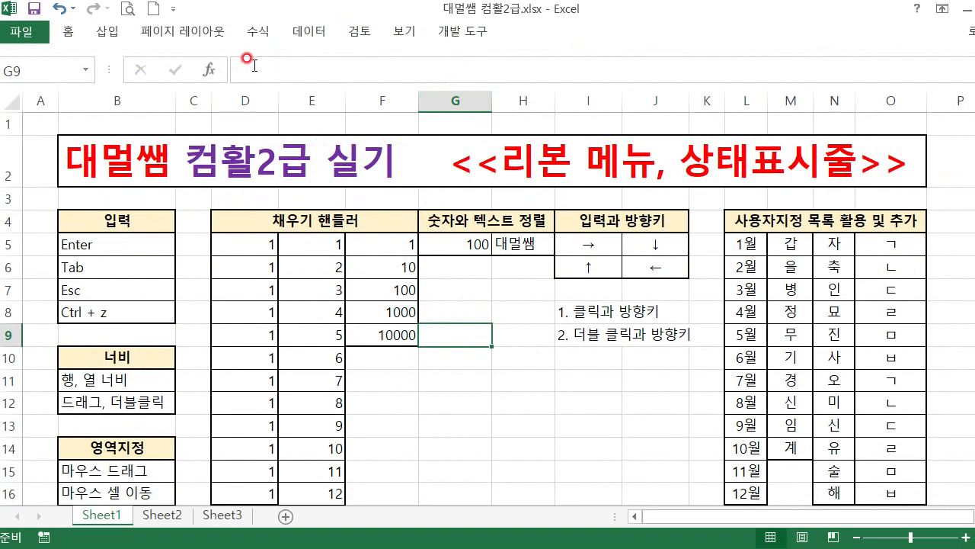
pyautogui.rightClick(503, 45)
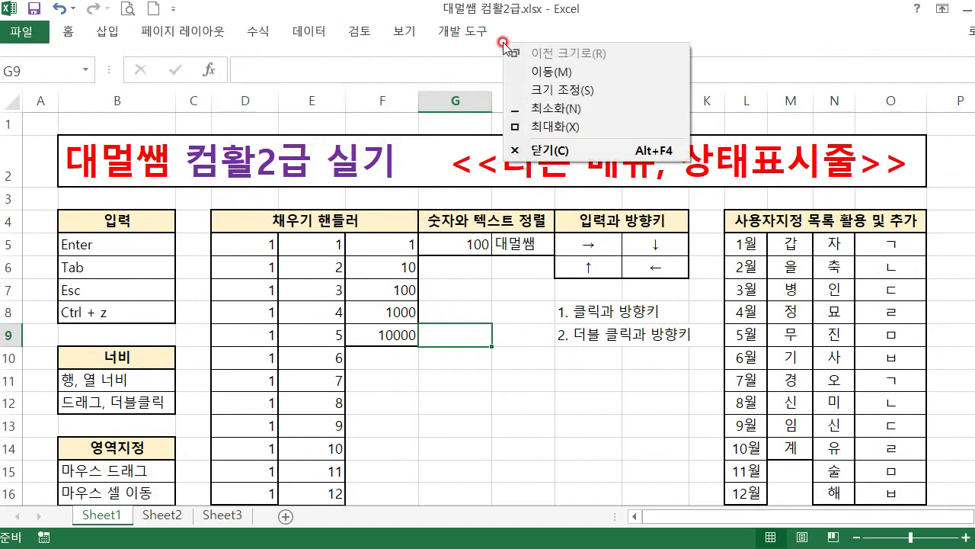
# Step: Show the collapsed ribbon's Home commands temporarily, and hide them again by selecting G12
pyautogui.click(70, 34)
pyautogui.click(90, 32)
pyautogui.click(51, 34)
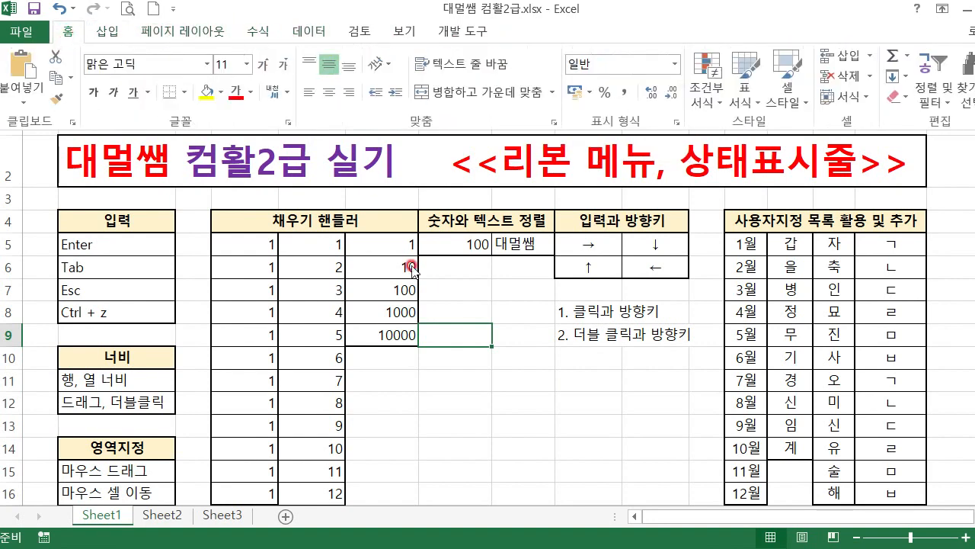
pyautogui.click(494, 426)
pyautogui.click(480, 405)
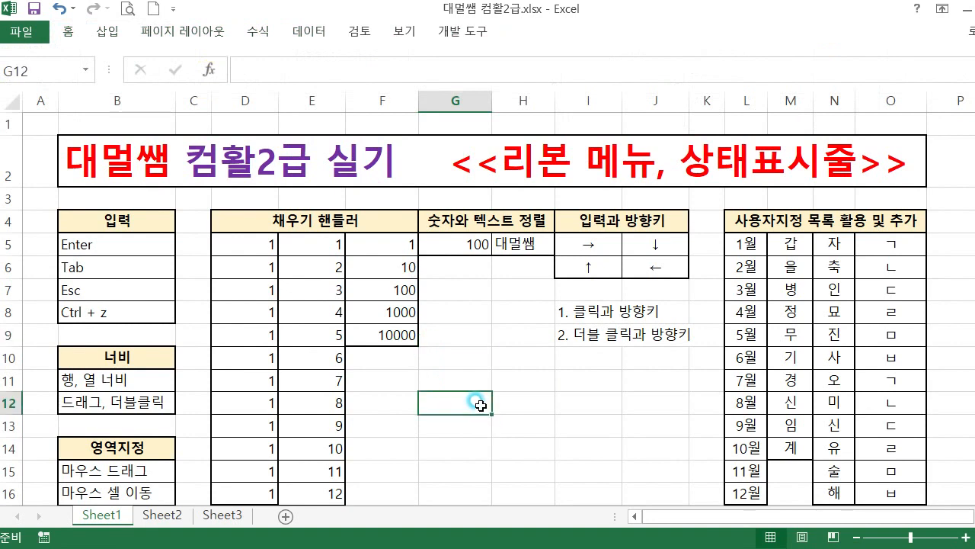
# Step: Turn off the collapsed ribbon option so the full ribbon stays displayed
pyautogui.click(70, 34)
pyautogui.click(71, 33)
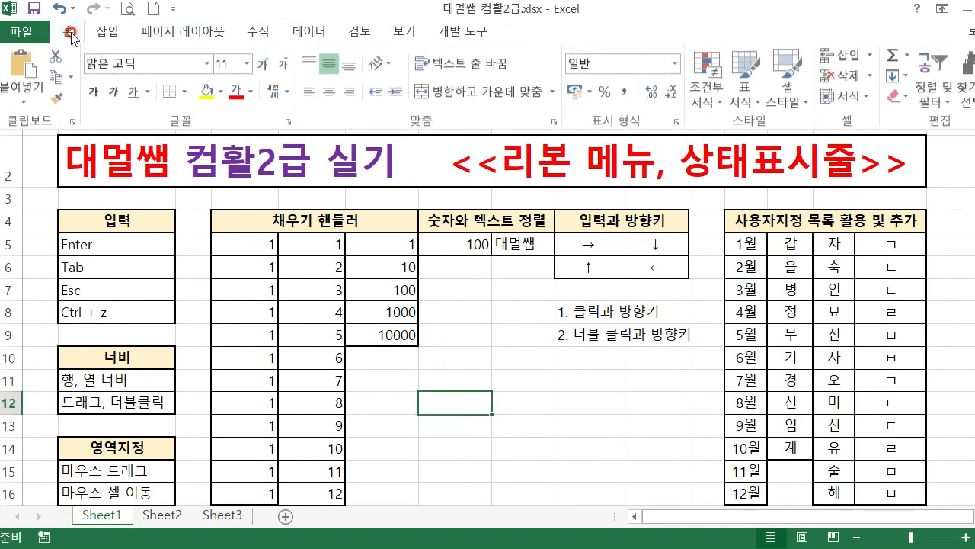
pyautogui.rightClick(259, 120)
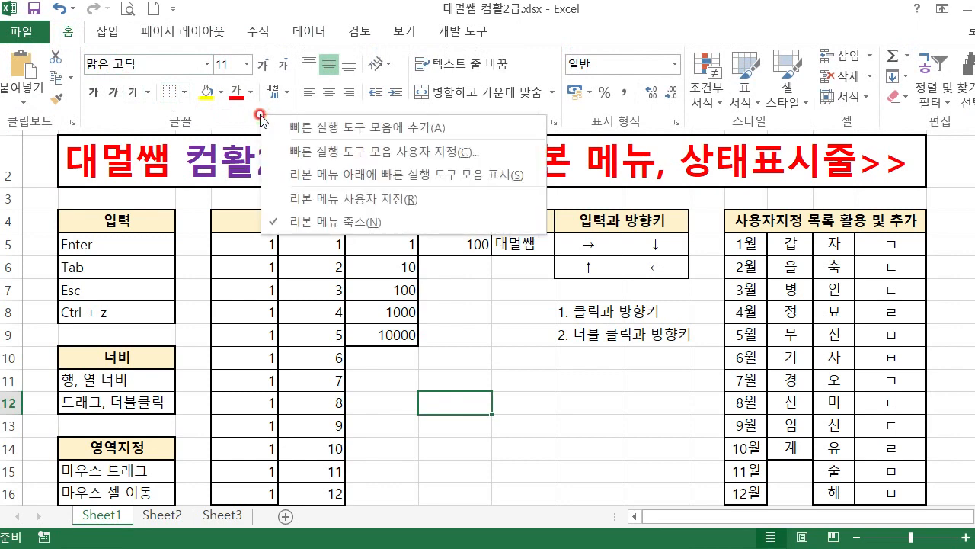
pyautogui.click(278, 223)
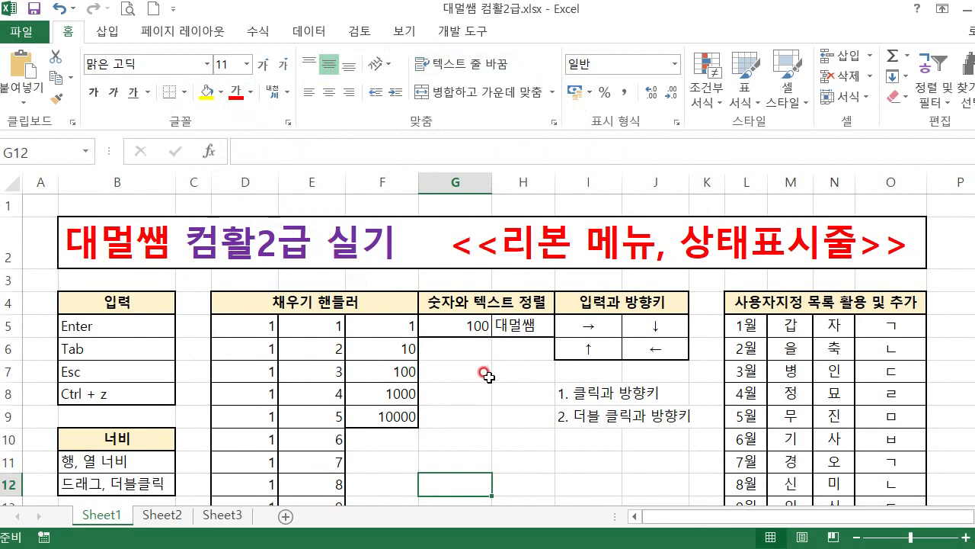
# Step: Copy the 입력 heading from cell B4 and paste it into B3
pyautogui.click(134, 302)
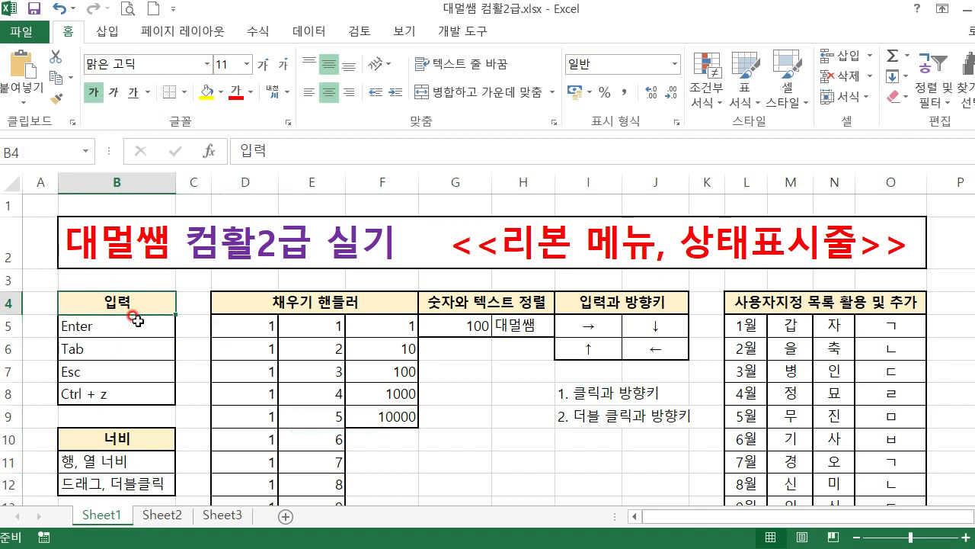
pyautogui.click(142, 329)
pyautogui.click(144, 300)
pyautogui.click(100, 358)
pyautogui.click(114, 302)
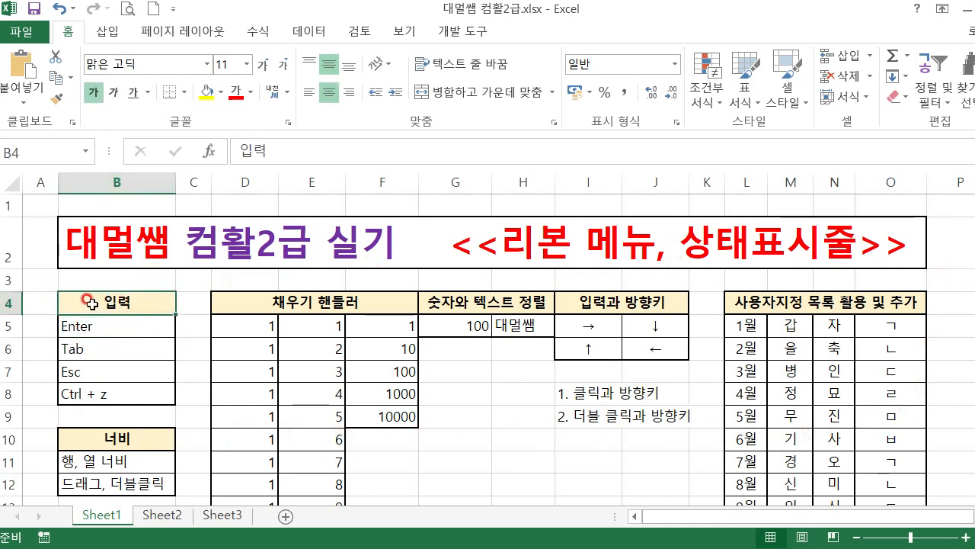
pyautogui.hotkey('ctrl', 'c')
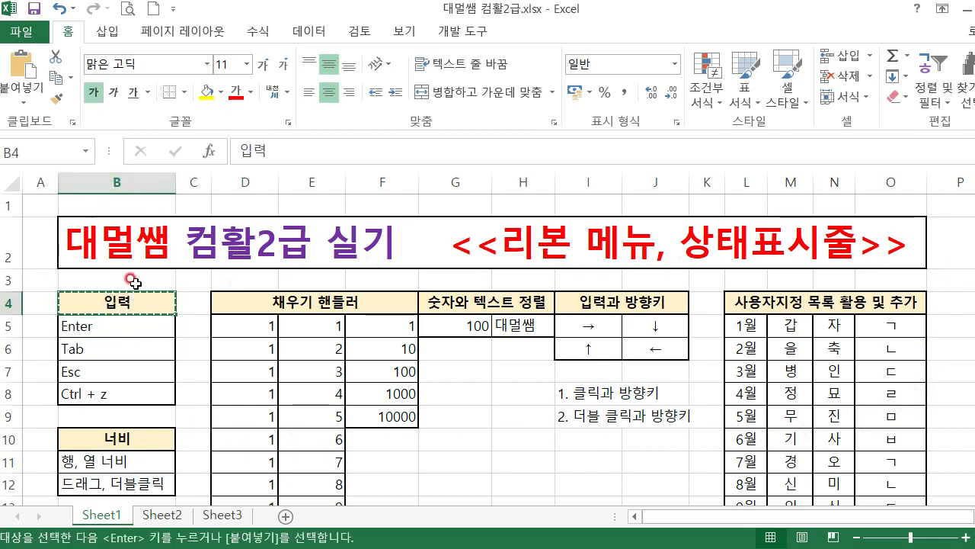
pyautogui.click(135, 278)
pyautogui.hotkey('ctrl', 'v')
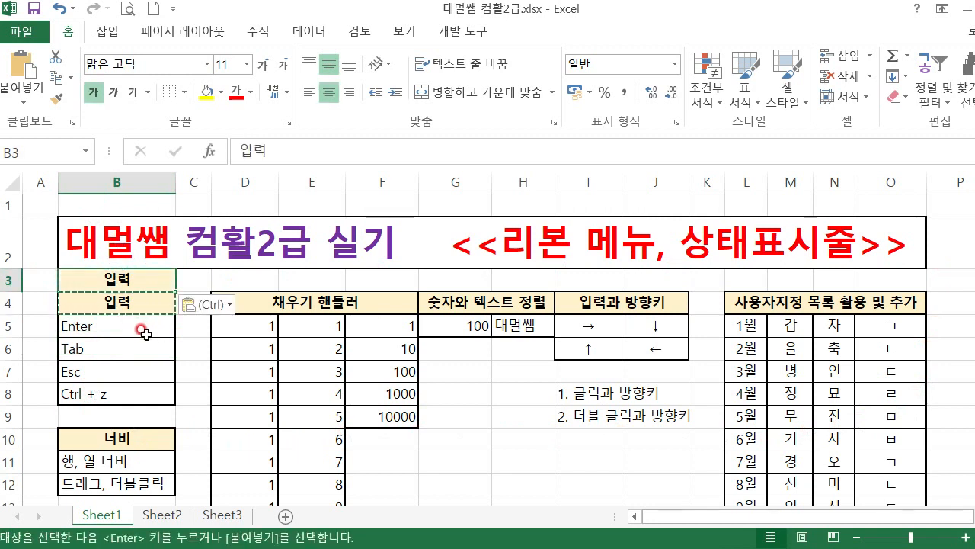
# Step: Paste the copied 입력 heading into G8 and H8, and undo both of these pastes
pyautogui.click(143, 333)
pyautogui.click(141, 276)
pyautogui.click(455, 392)
pyautogui.hotkey('ctrl', 'v')
pyautogui.click(526, 392)
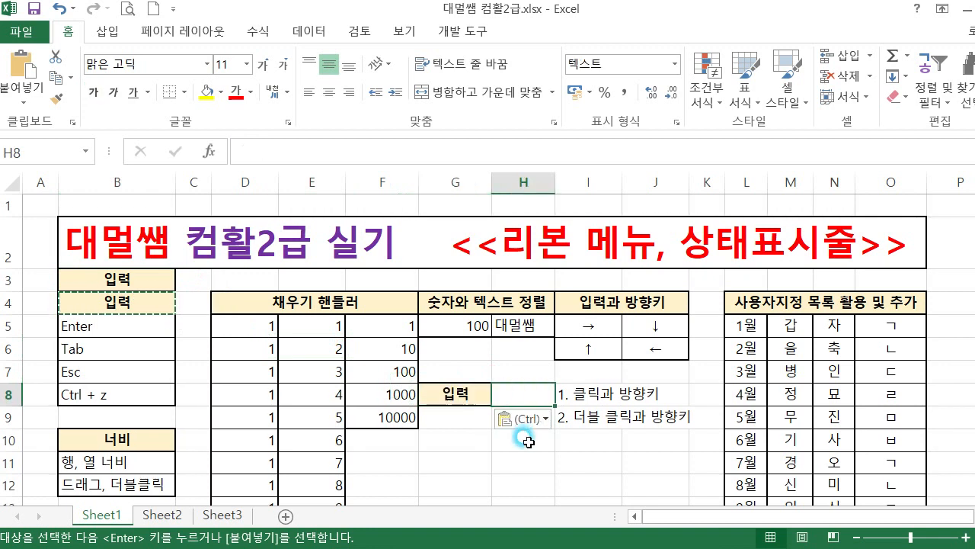
pyautogui.hotkey('ctrl', 'v')
pyautogui.hotkey('ctrl', 'z')
pyautogui.hotkey('ctrl', 'z')
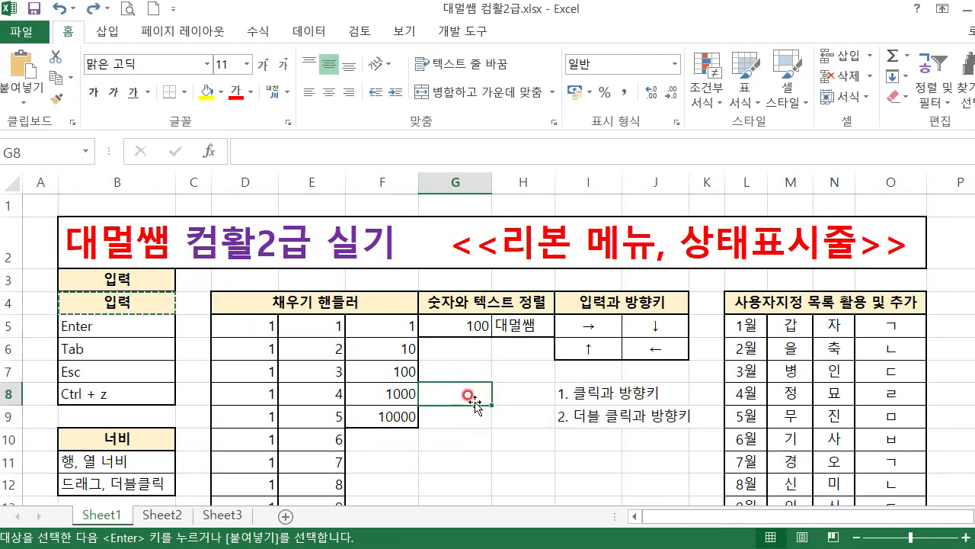
# Step: Paste the copied 입력 heading across the range G8:J12, and undo that paste
pyautogui.moveTo(465, 393); pyautogui.dragTo(669, 473)
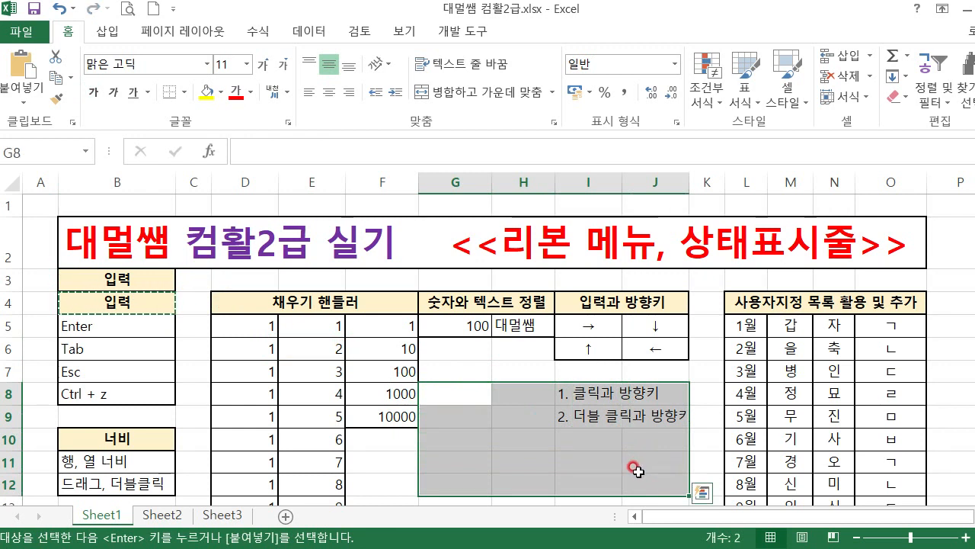
pyautogui.hotkey('ctrl', 'v')
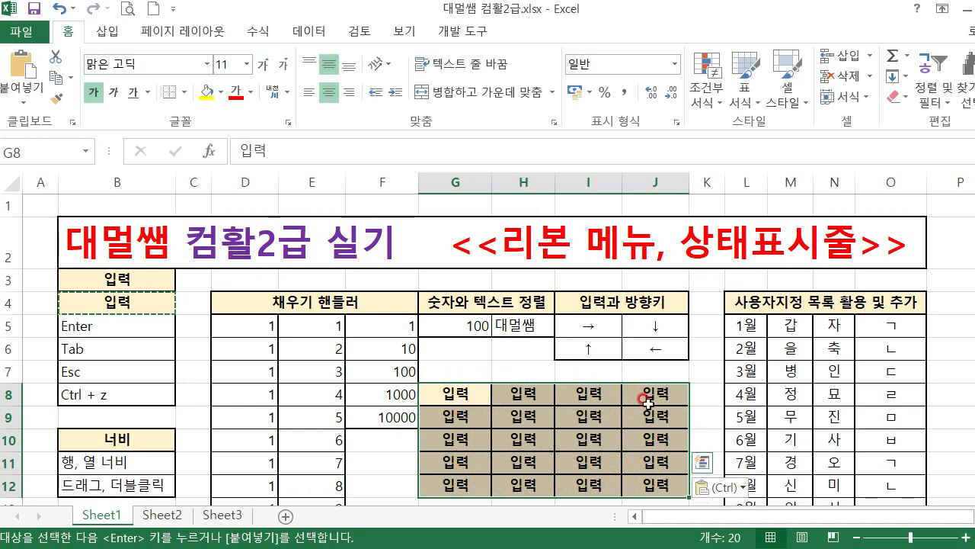
pyautogui.hotkey('ctrl', 'z')
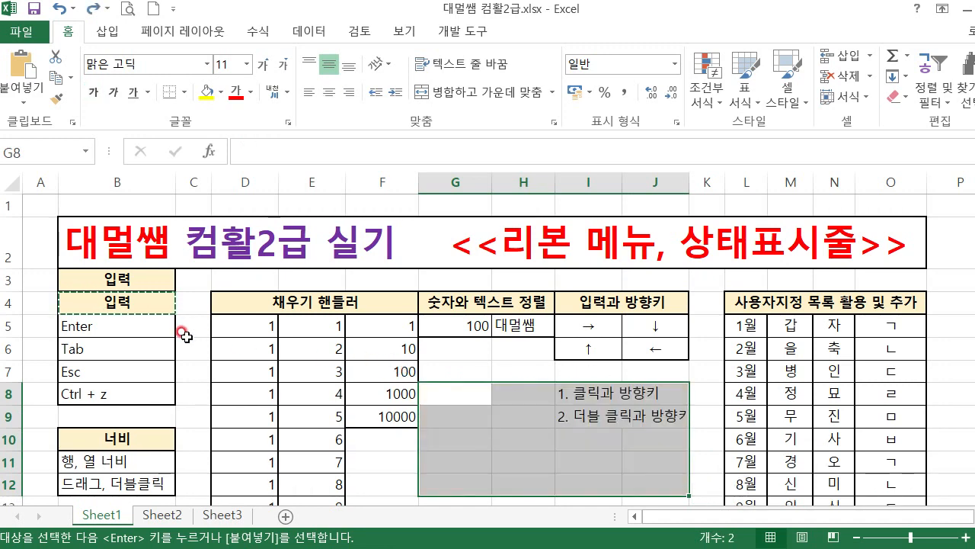
# Step: Undo the paste in B3 and the earlier column H width change, and clear the copy outline around B4
pyautogui.hotkey('ctrl', 'z')
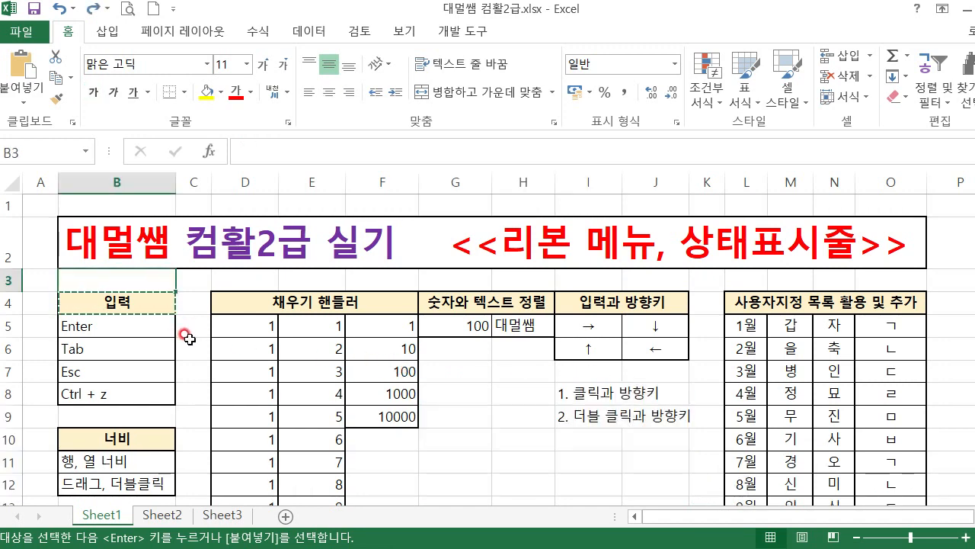
pyautogui.hotkey('ctrl', 'z')
pyautogui.click(147, 340)
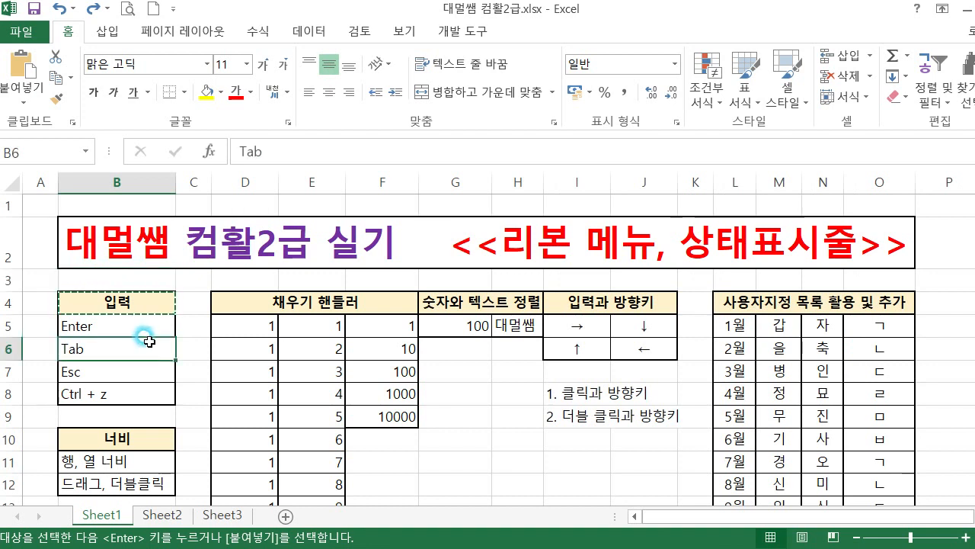
pyautogui.press('Escape')
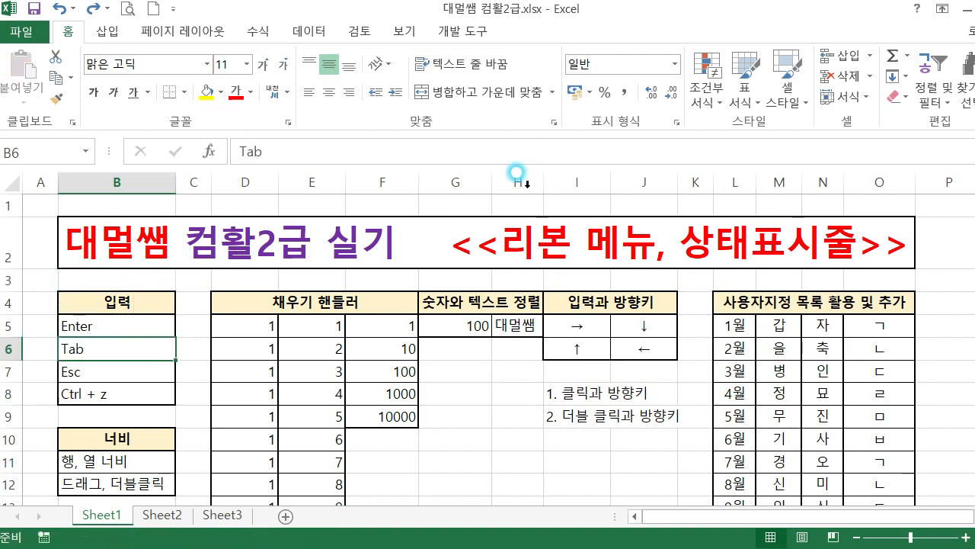
# Step: Move the 입력 heading from B4 to B3 by cutting and pasting it
pyautogui.press('Up')
pyautogui.press('Up')
pyautogui.hotkey('ctrl', 'c')
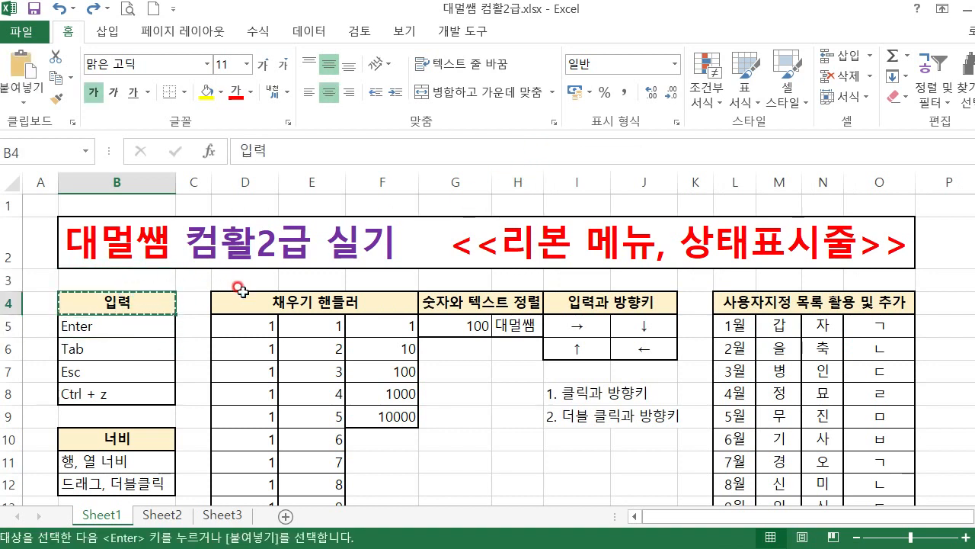
pyautogui.click(137, 282)
pyautogui.hotkey('ctrl', 'v')
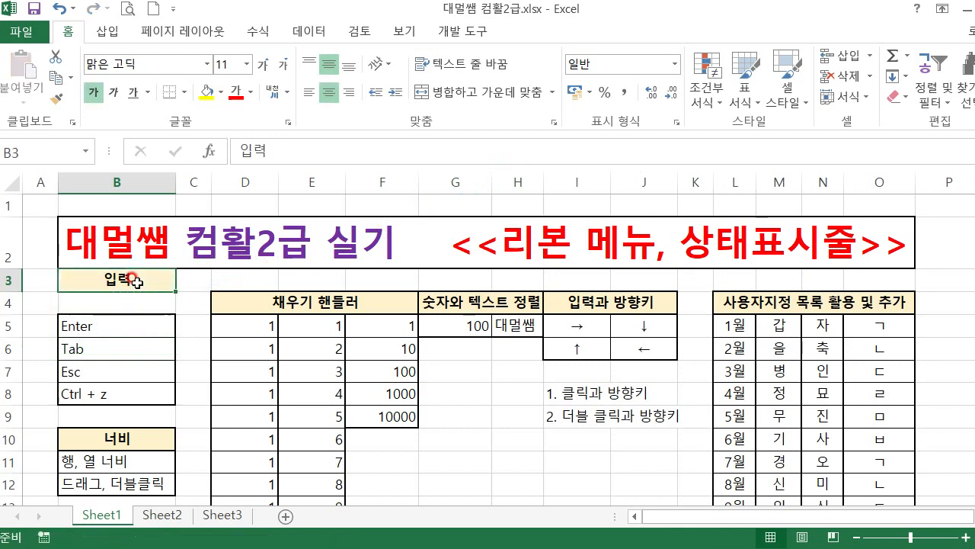
# Step: Undo the move of the 입력 heading to B3 and cancel the pending cut
pyautogui.click(147, 299)
pyautogui.click(147, 281)
pyautogui.click(150, 300)
pyautogui.click(151, 284)
pyautogui.click(66, 291)
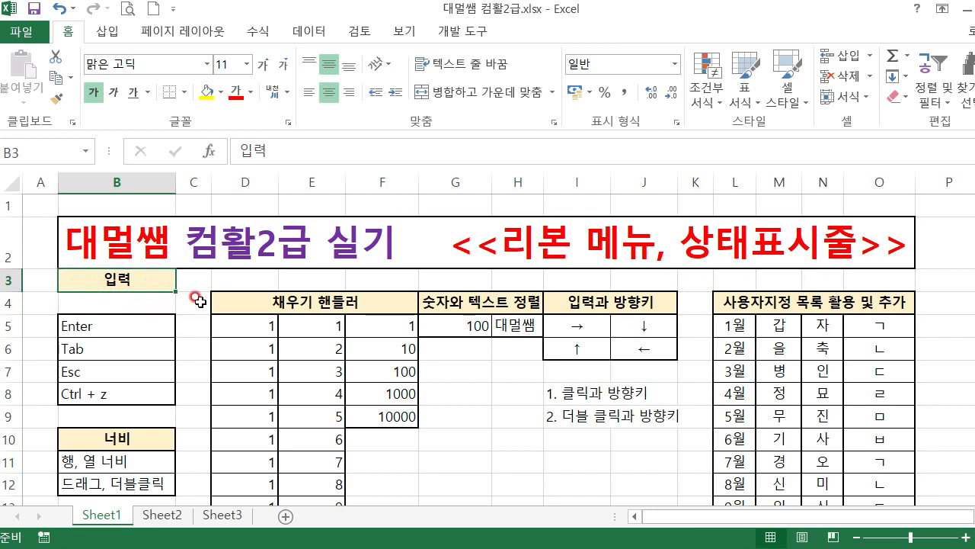
pyautogui.click(137, 392)
pyautogui.hotkey('ctrl', 'z')
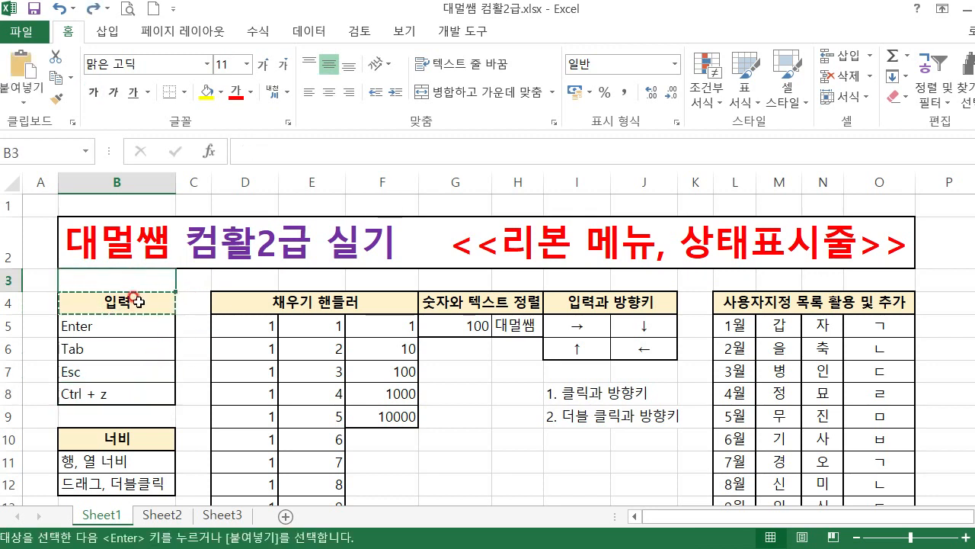
pyautogui.click(138, 307)
pyautogui.press('Escape')
# Step: Use the Cut and Paste commands to relocate the 입력 heading from B4 to B3
pyautogui.click(131, 322)
pyautogui.click(137, 299)
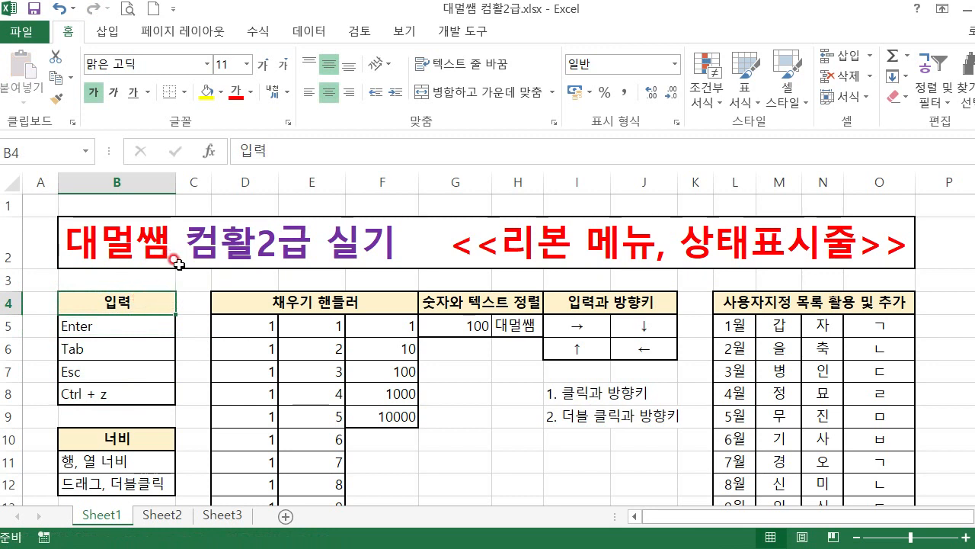
pyautogui.click(95, 92)
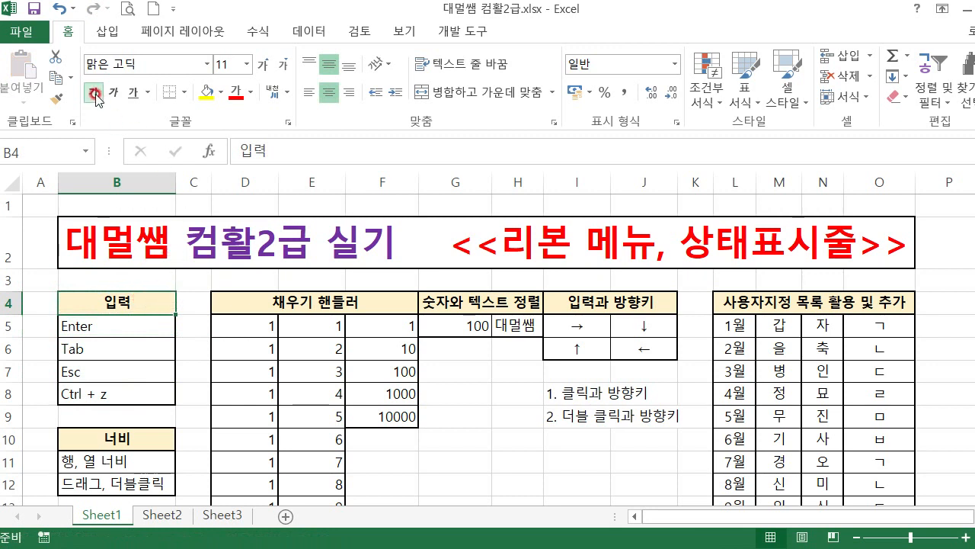
pyautogui.click(58, 55)
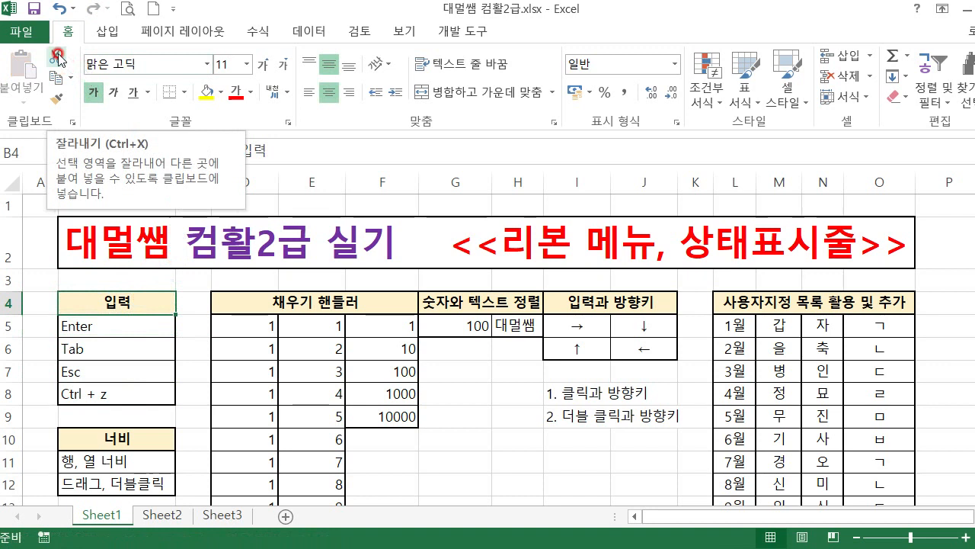
pyautogui.click(58, 56)
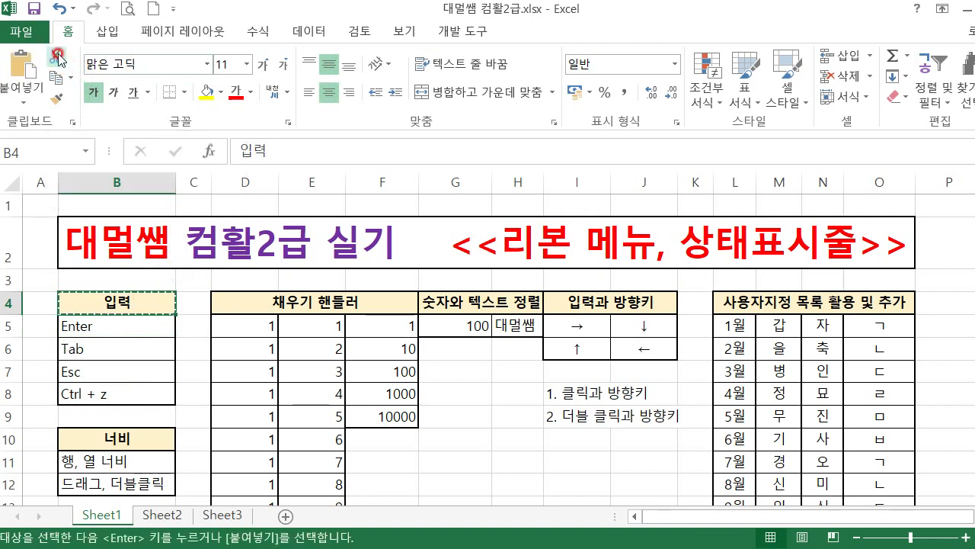
pyautogui.click(131, 282)
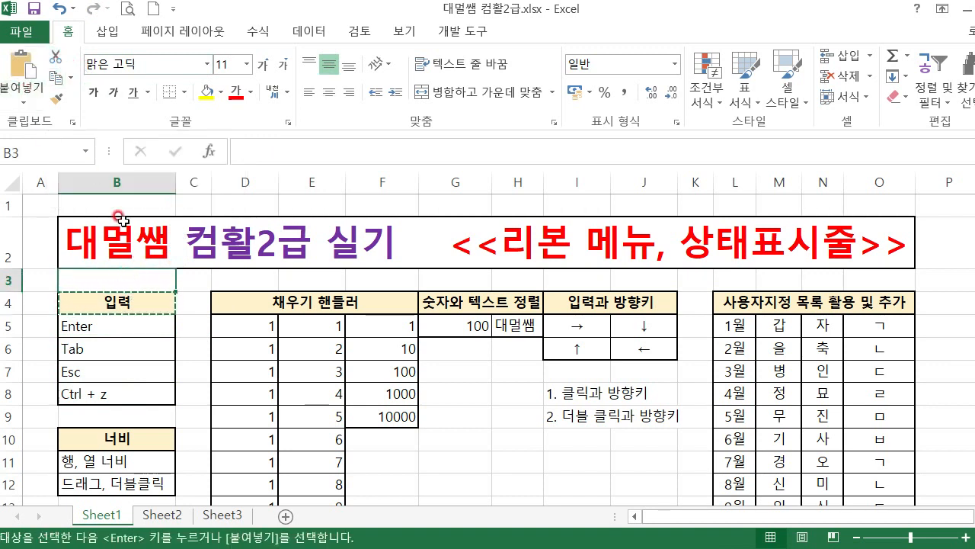
pyautogui.click(25, 93)
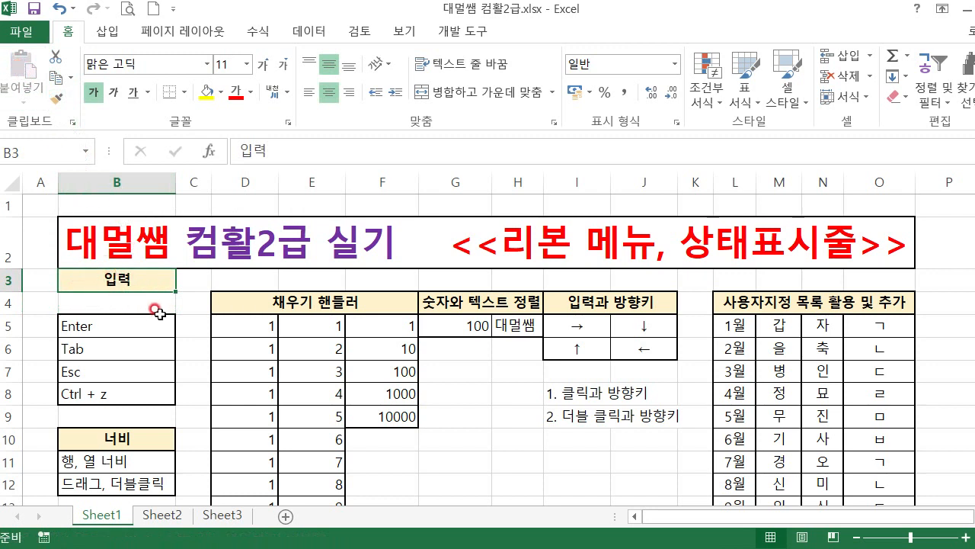
# Step: Undo the heading's relocation to B3, and cancel the copy started on the empty cell B3
pyautogui.hotkey('ctrl', 'x')
pyautogui.press('Escape')
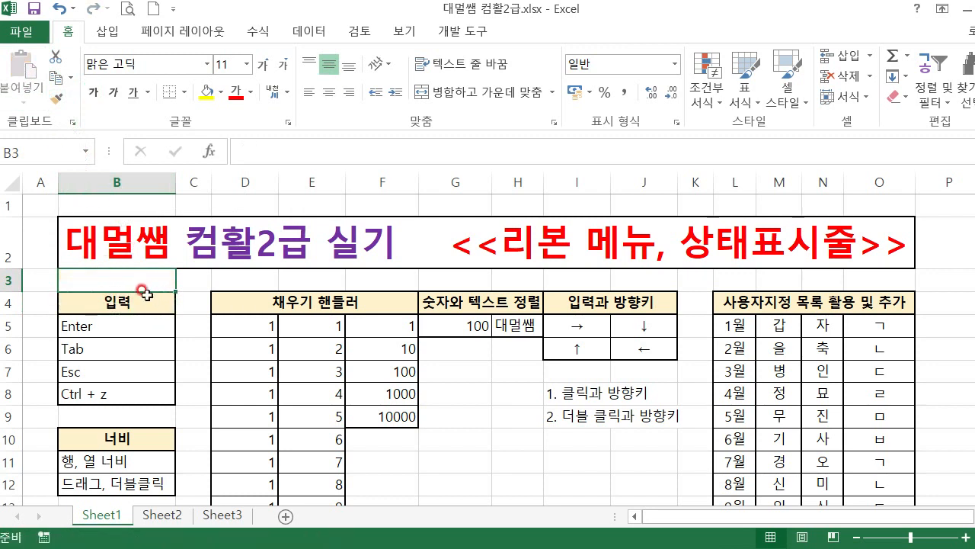
pyautogui.click(59, 80)
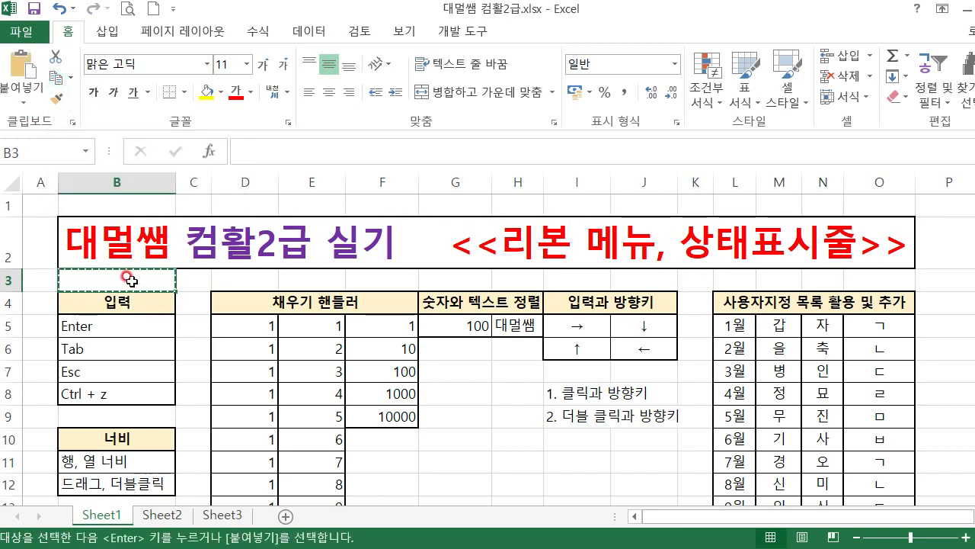
pyautogui.press('Escape')
# Step: Use the Copy and Paste commands to duplicate the 입력 heading from B4 into B3 and the range G8:J11
pyautogui.click(136, 304)
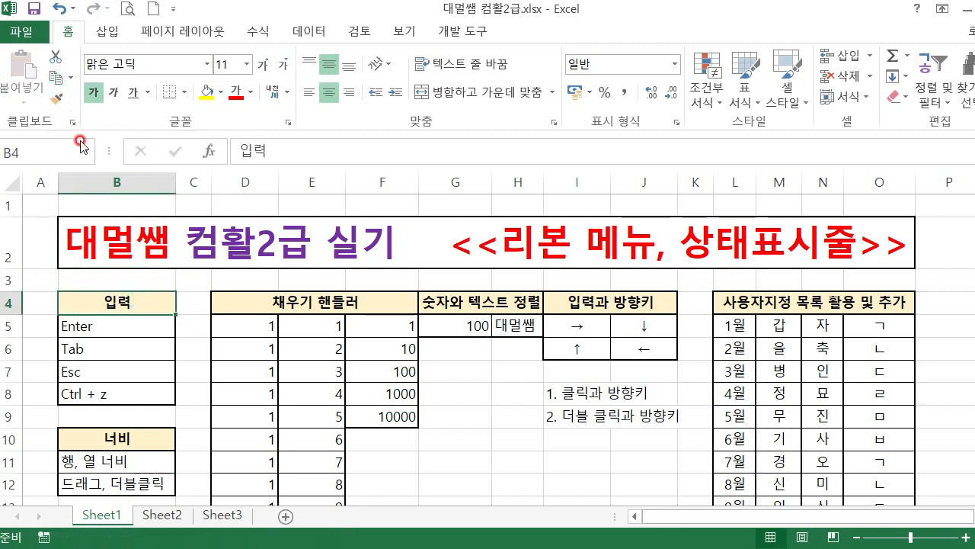
pyautogui.click(59, 79)
pyautogui.click(119, 281)
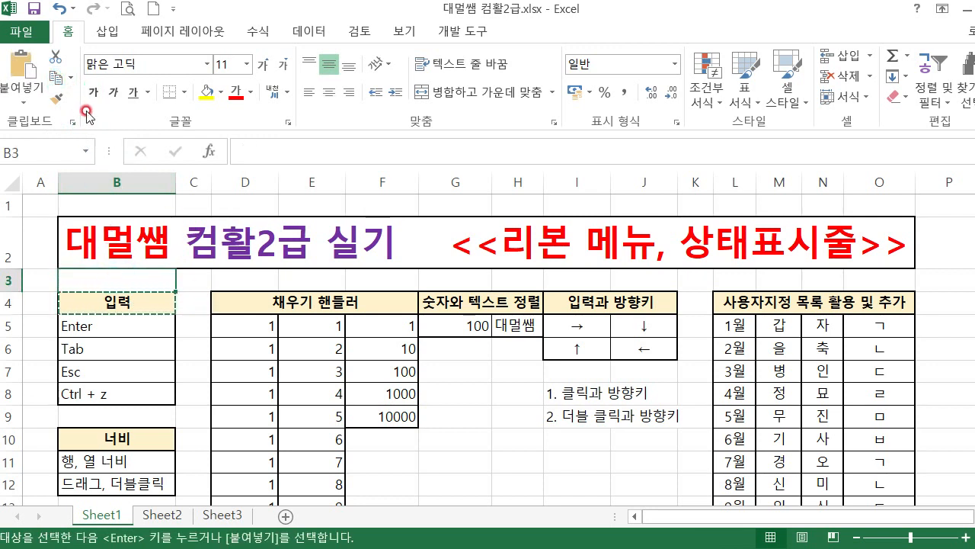
pyautogui.click(23, 65)
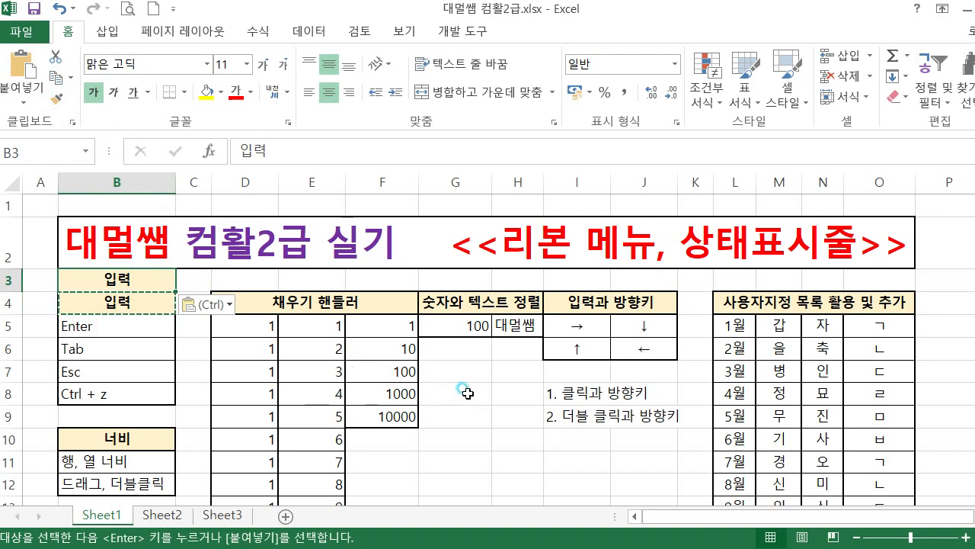
pyautogui.moveTo(451, 392); pyautogui.dragTo(661, 462)
pyautogui.click(25, 69)
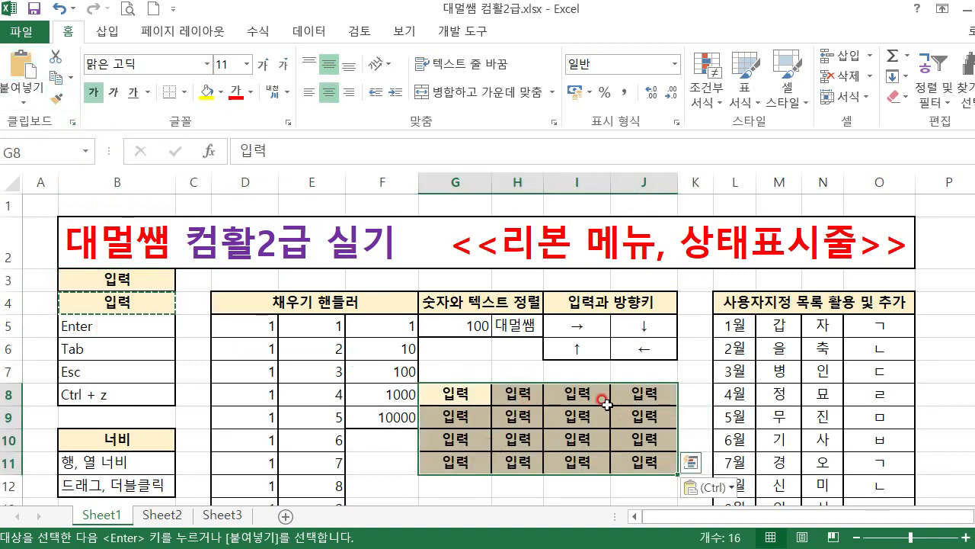
# Step: Undo the pastes in G8:J11 and B3, and clear the copy outline around B4
pyautogui.hotkey('ctrl', 'z')
pyautogui.hotkey('ctrl', 'z')
pyautogui.click(161, 352)
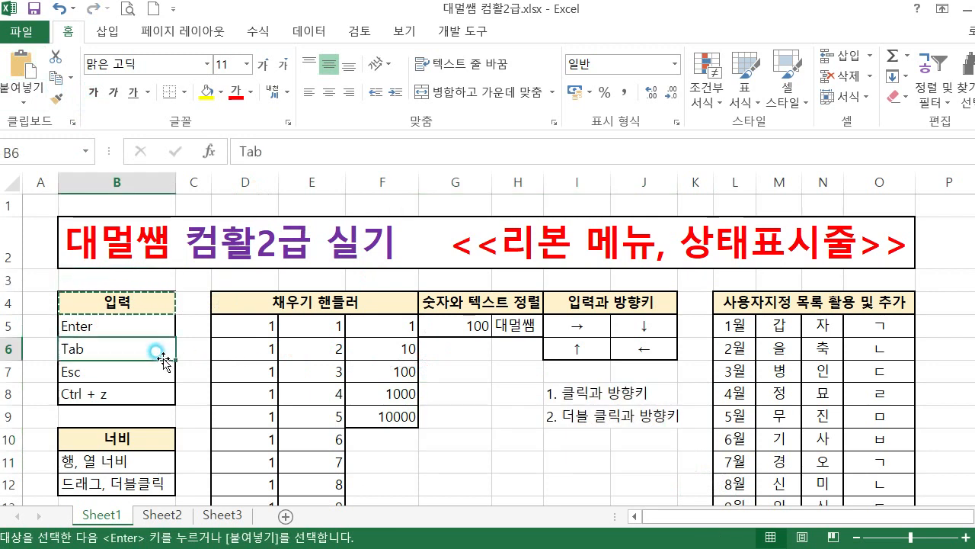
pyautogui.press('Escape')
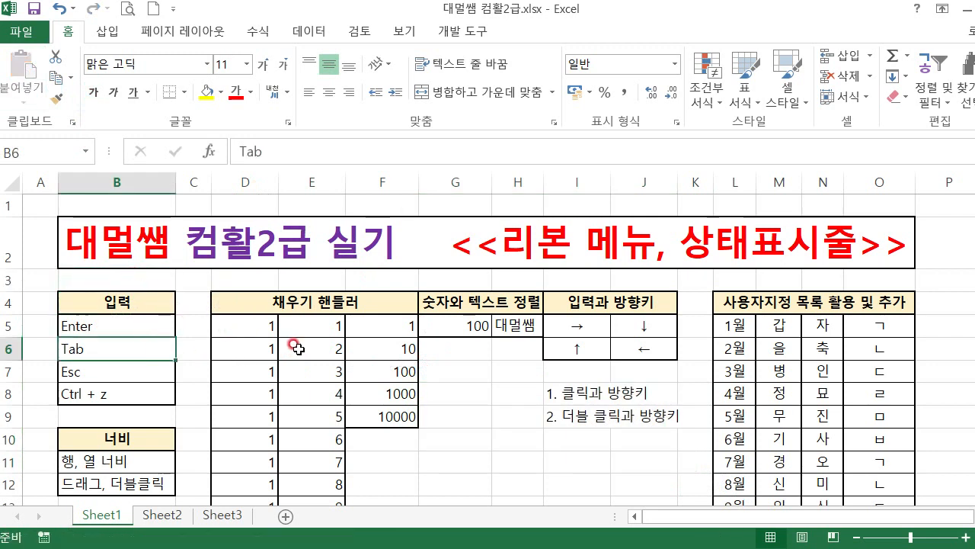
# Step: Apply the formatting of the 입력 heading in B4 to cell I8 with Format Painter
pyautogui.click(145, 302)
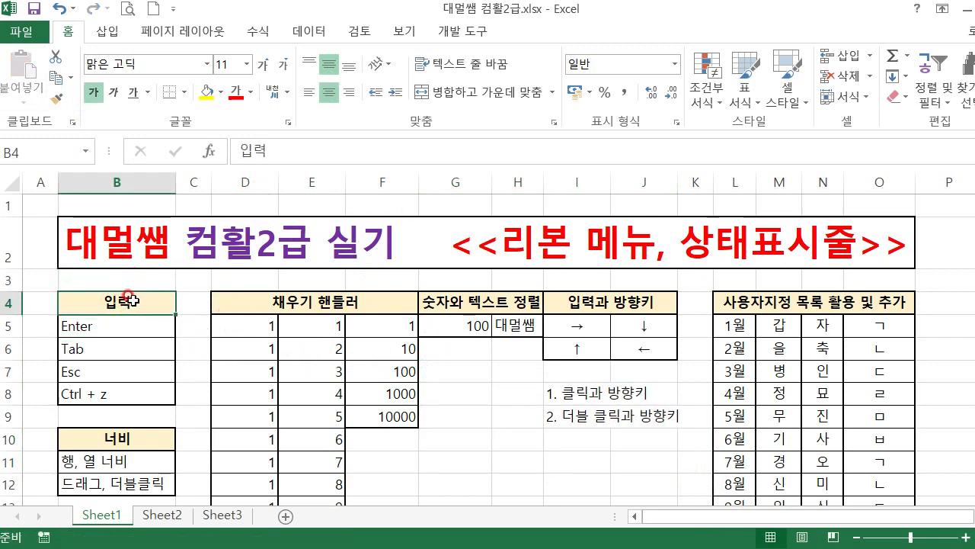
pyautogui.click(58, 98)
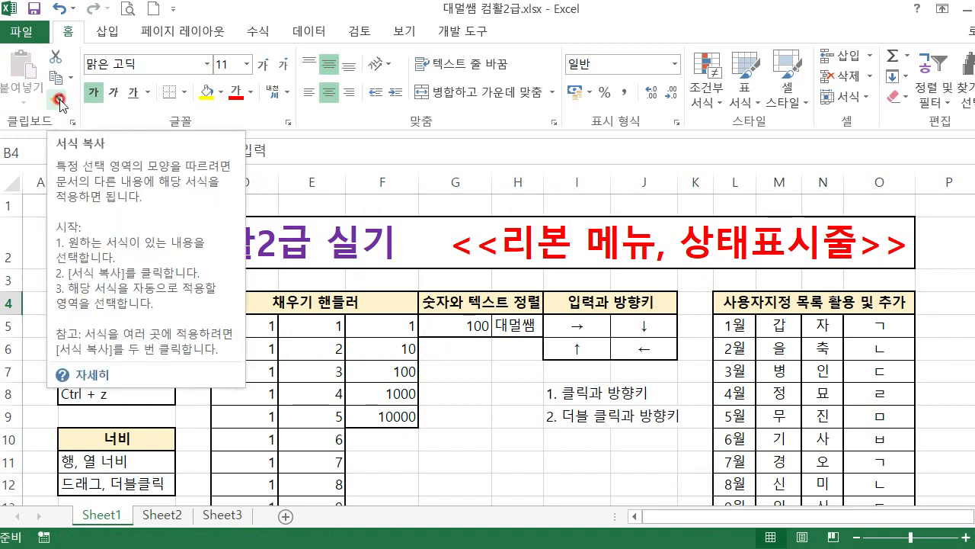
pyautogui.click(112, 300)
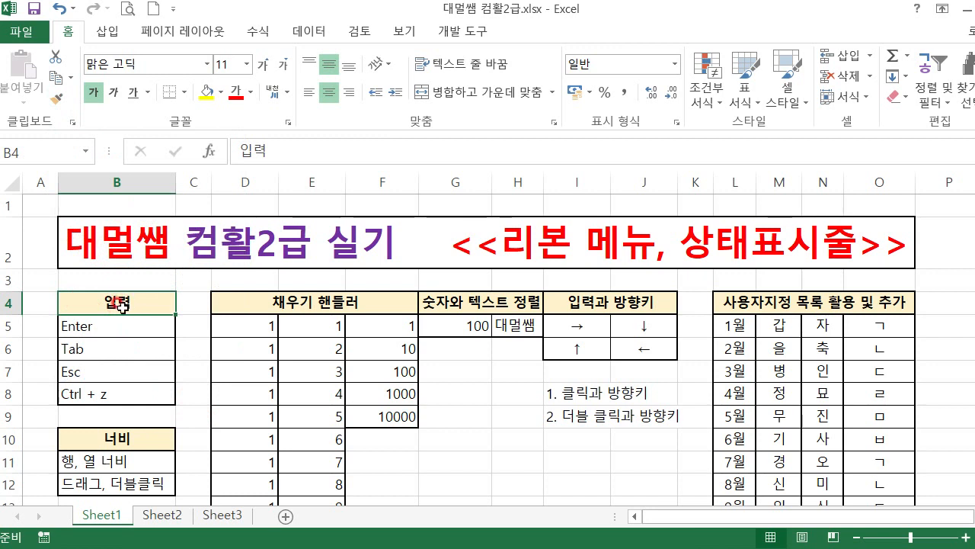
pyautogui.click(56, 98)
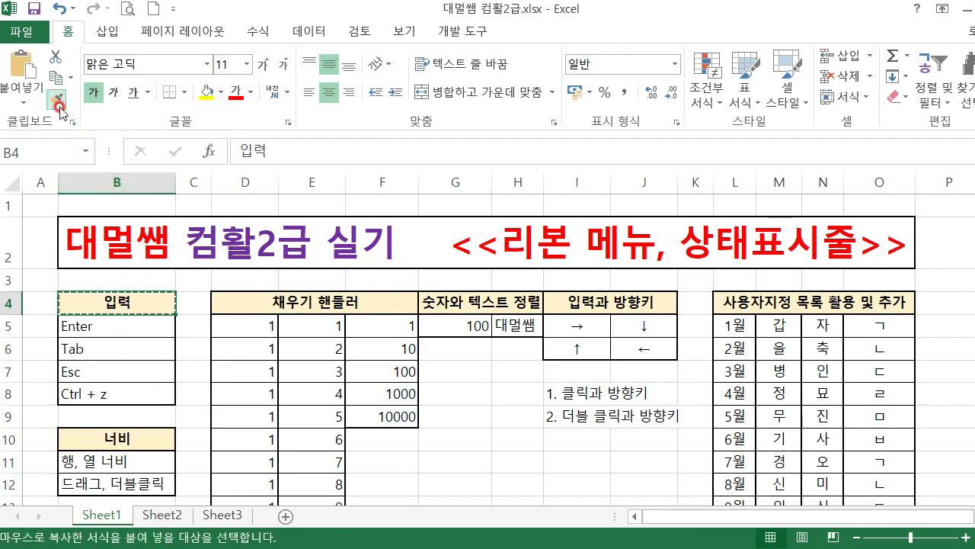
pyautogui.click(569, 393)
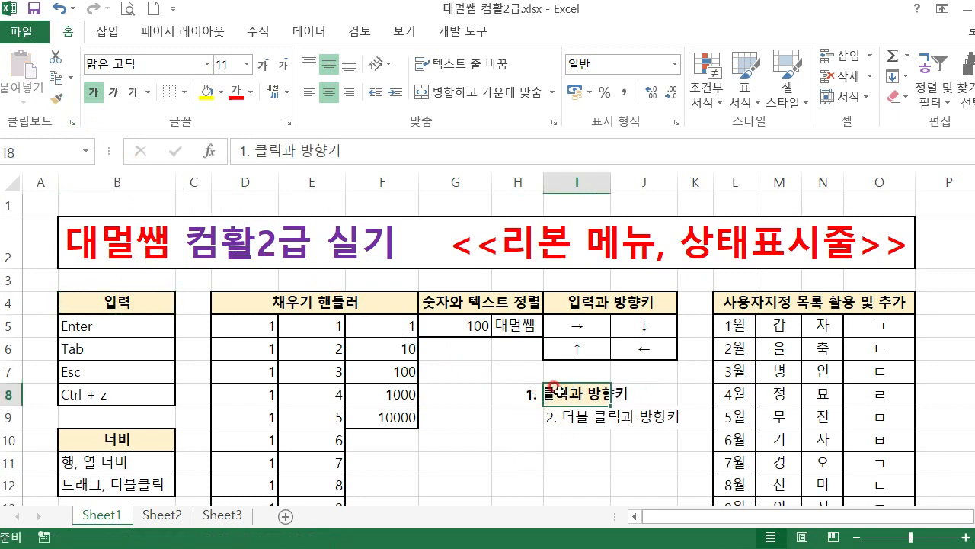
# Step: Undo the Format Painter result on cell I8 and select that cell again
pyautogui.click(114, 304)
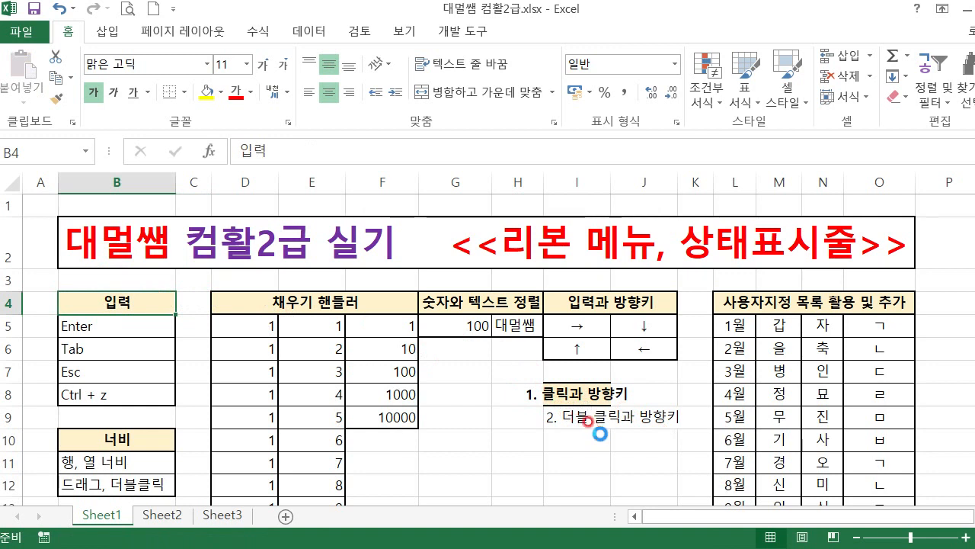
pyautogui.hotkey('ctrl', 'z')
pyautogui.click(576, 409)
pyautogui.press('Up')
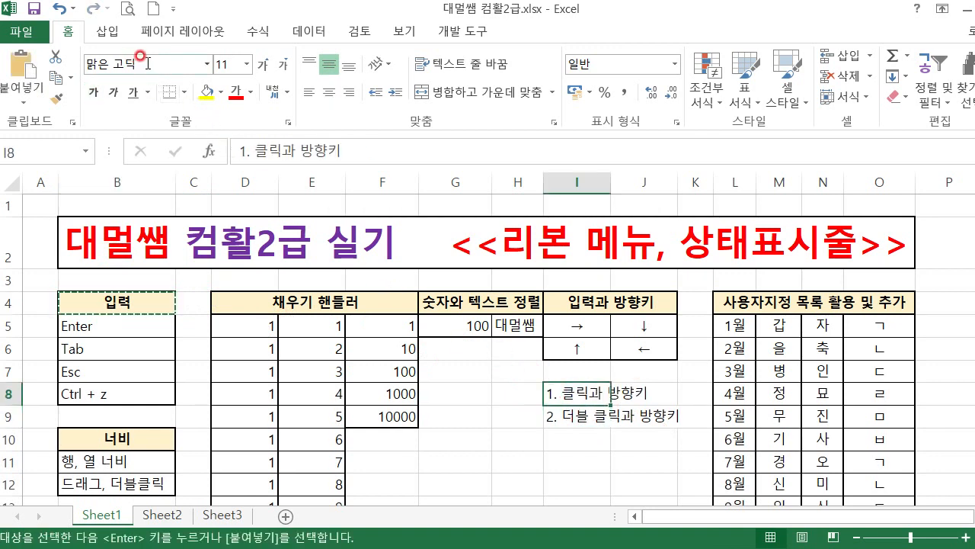
# Step: Set the font of cell I8 to HY엽서M at size 20
pyautogui.click(208, 66)
pyautogui.click(206, 69)
pyautogui.click(207, 66)
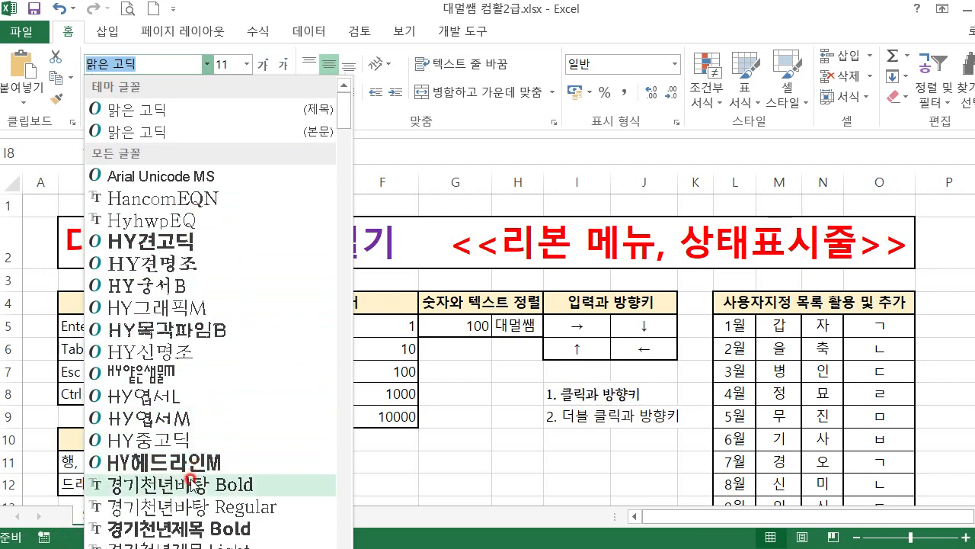
pyautogui.click(166, 419)
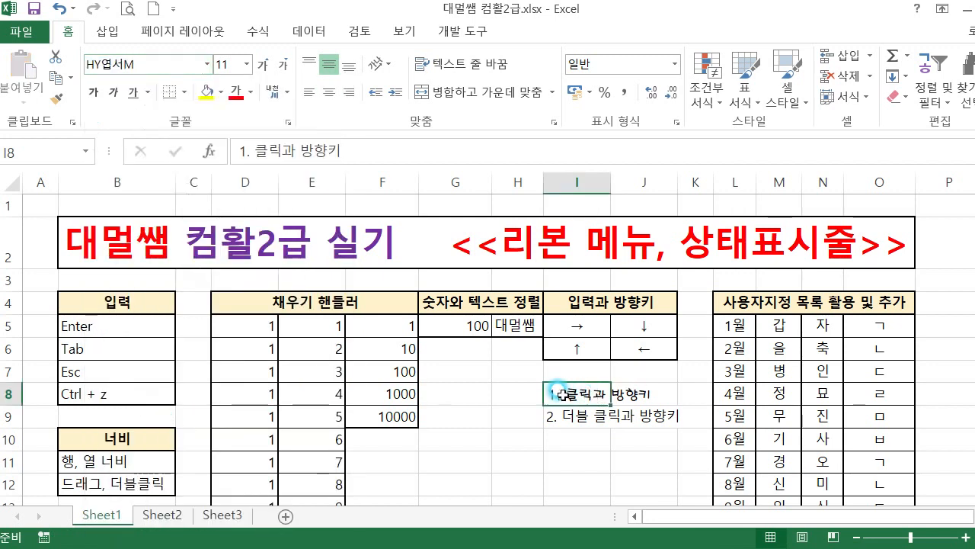
pyautogui.click(246, 65)
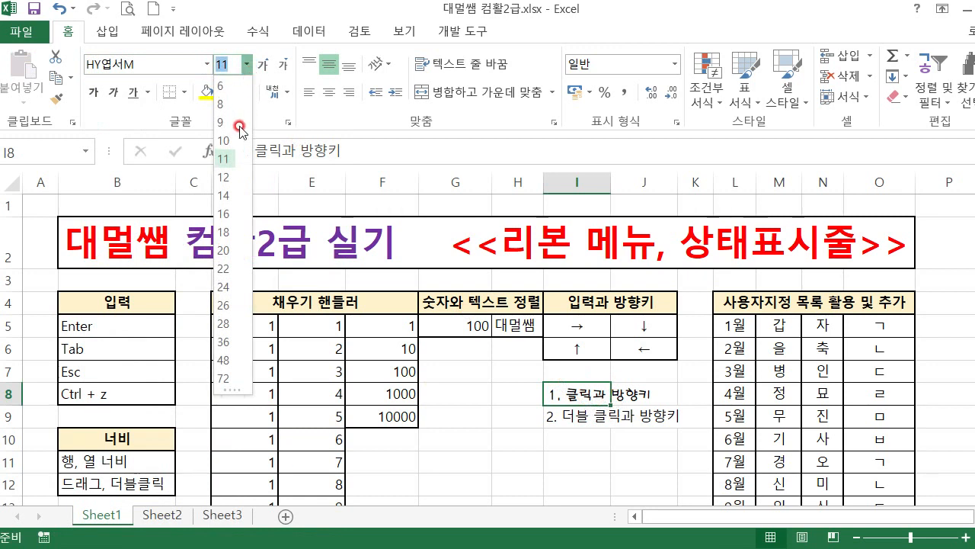
pyautogui.click(222, 242)
pyautogui.click(573, 406)
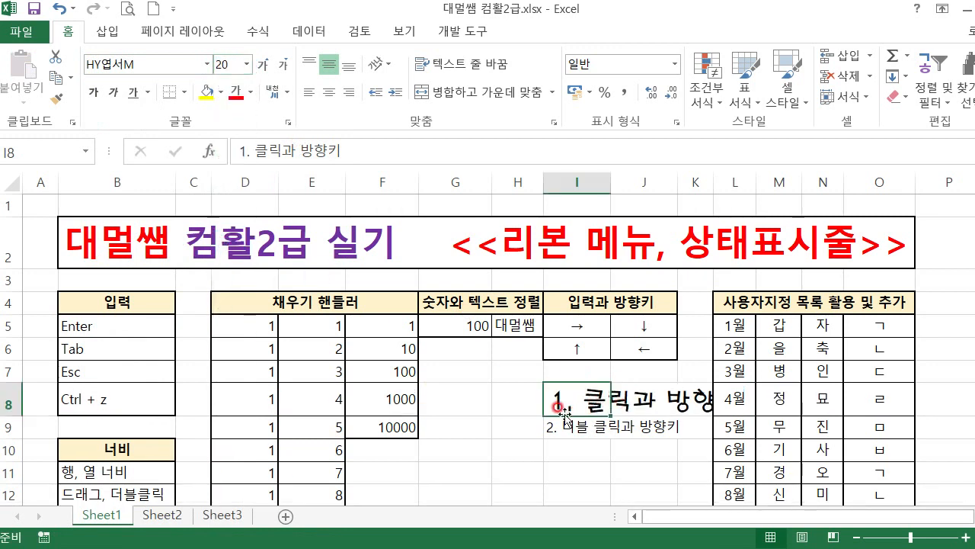
# Step: Reduce the font size of cell I8 by several increments, and enlarge it by increments to 22
pyautogui.click(284, 66)
pyautogui.click(284, 67)
pyautogui.click(284, 66)
pyautogui.click(284, 66)
pyautogui.click(285, 66)
pyautogui.click(284, 66)
pyautogui.click(262, 67)
pyautogui.click(262, 66)
pyautogui.click(262, 66)
pyautogui.click(262, 66)
pyautogui.click(262, 67)
pyautogui.click(262, 66)
pyautogui.click(262, 66)
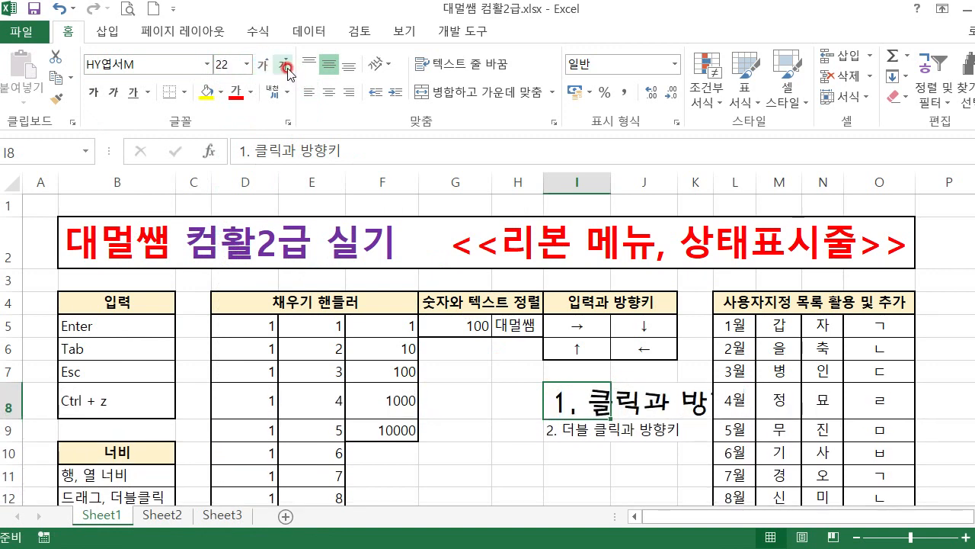
# Step: Apply the plain formatting of cell I9 to cell I8 with Format Painter
pyautogui.click(593, 438)
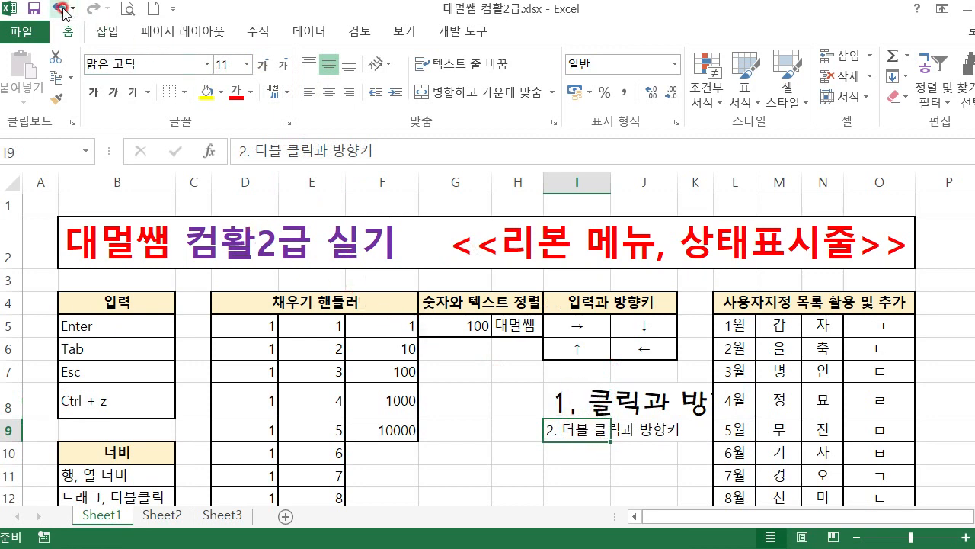
pyautogui.click(586, 453)
pyautogui.click(579, 432)
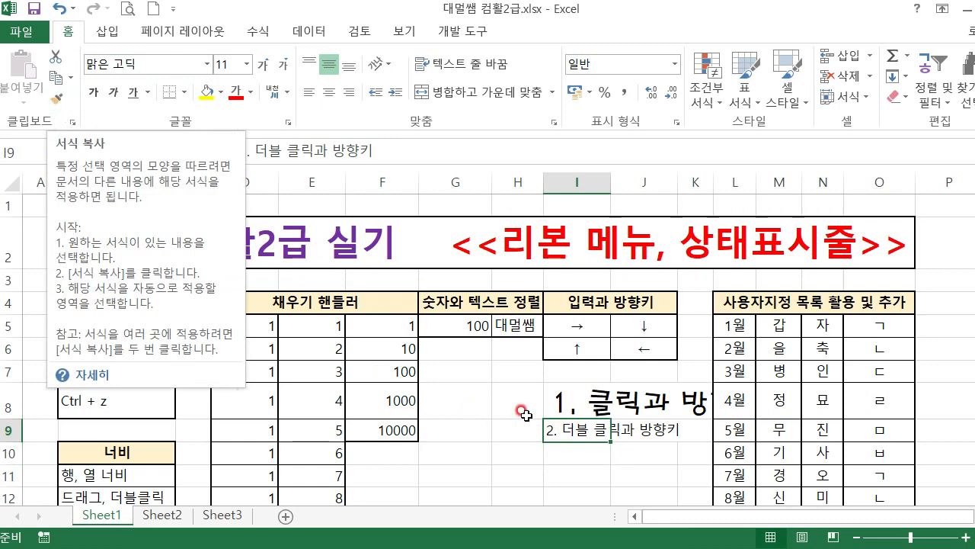
pyautogui.click(564, 451)
pyautogui.click(564, 429)
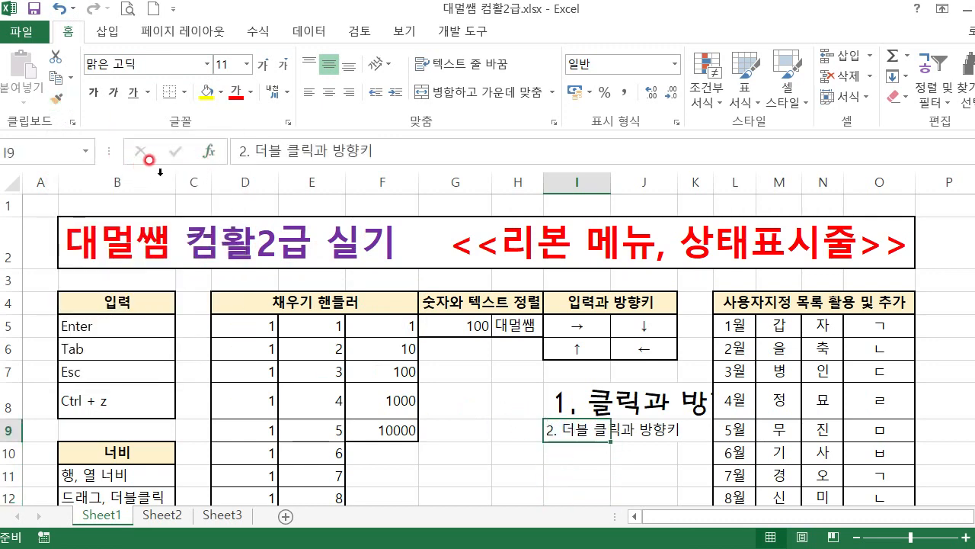
pyautogui.click(55, 98)
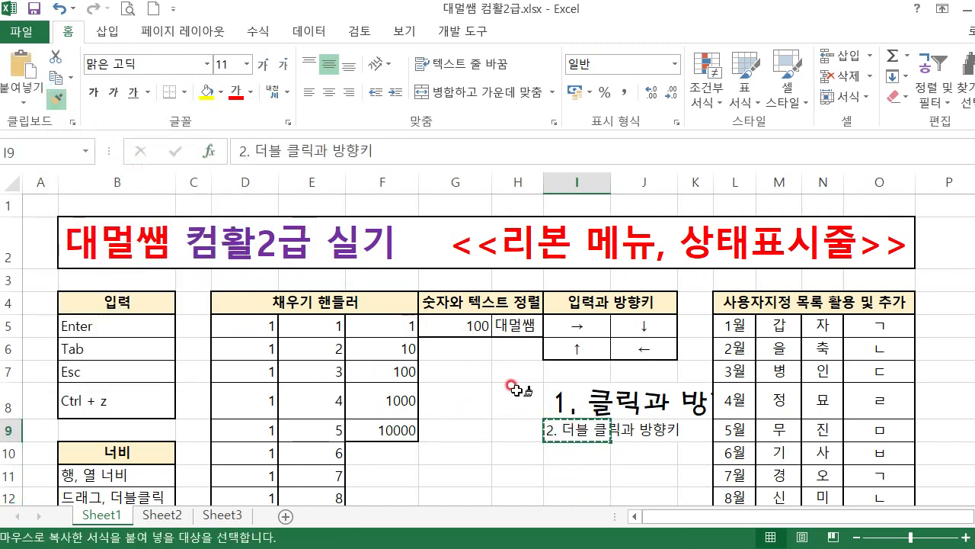
pyautogui.click(562, 399)
pyautogui.click(564, 415)
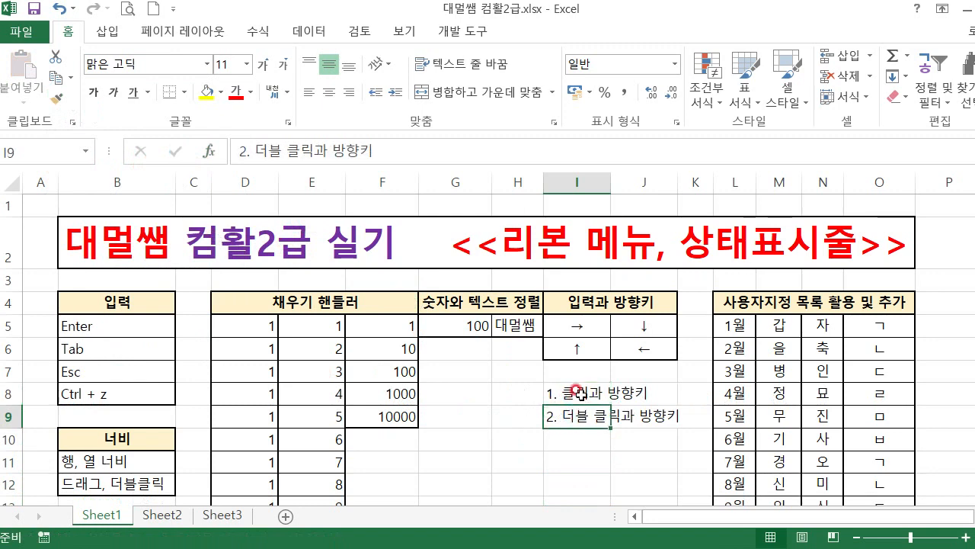
# Step: Make the text in cell I8 bold, italic and underlined
pyautogui.click(570, 394)
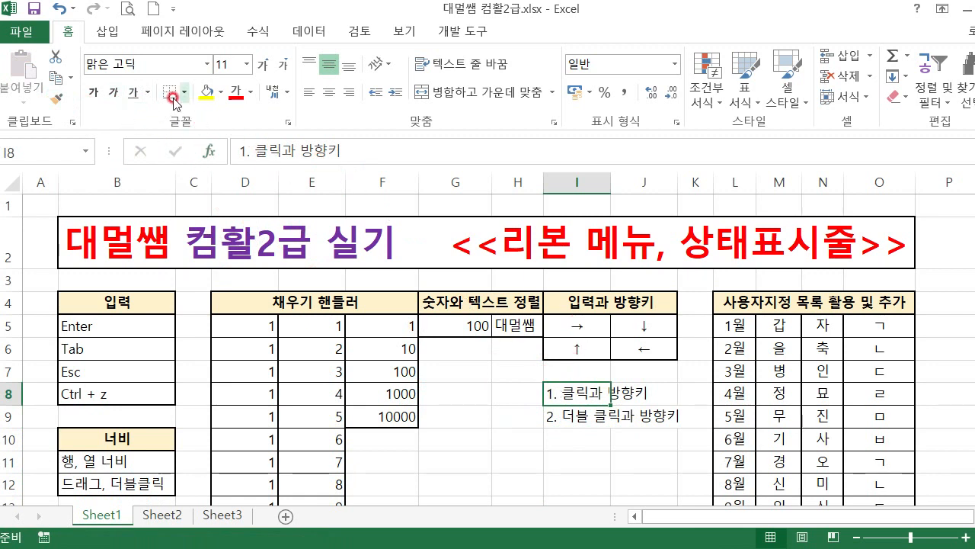
pyautogui.click(97, 95)
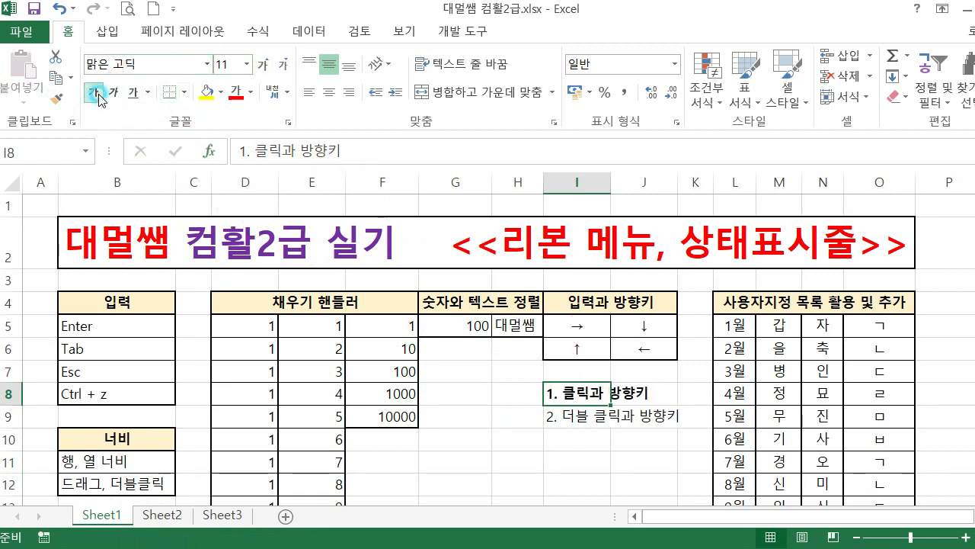
pyautogui.click(114, 92)
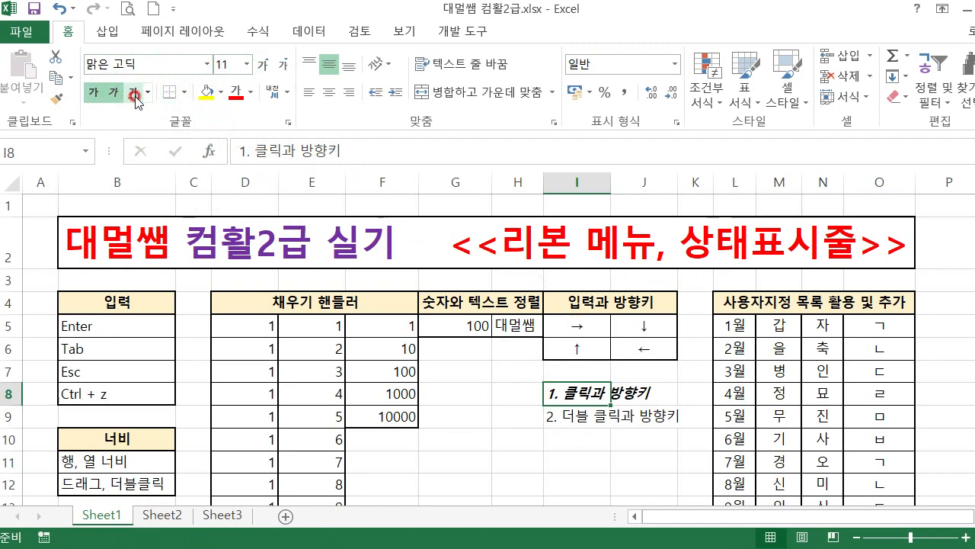
pyautogui.click(134, 95)
# Step: Apply all borders (모든 테두리) to cell I8, followed by a thick box border (굵은 상자 테두리)
pyautogui.click(185, 93)
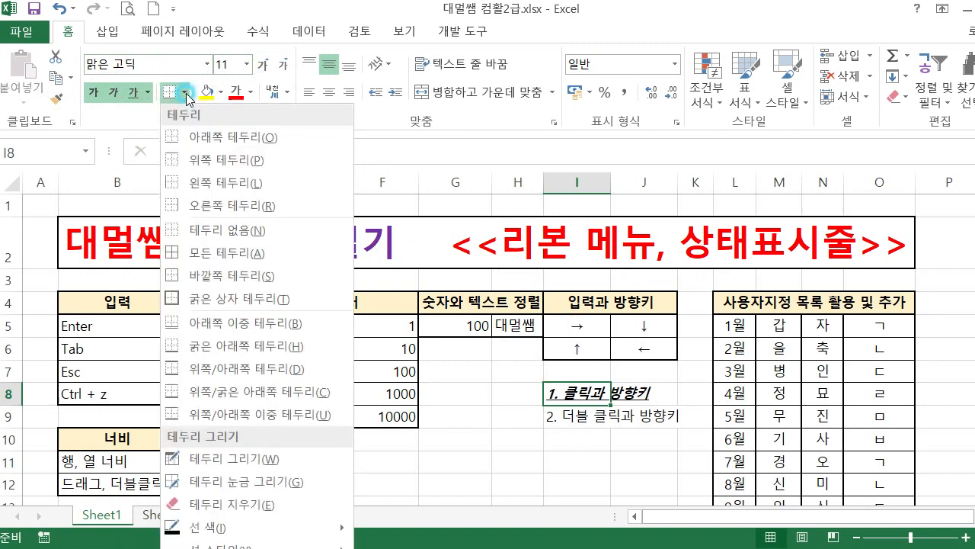
pyautogui.click(233, 254)
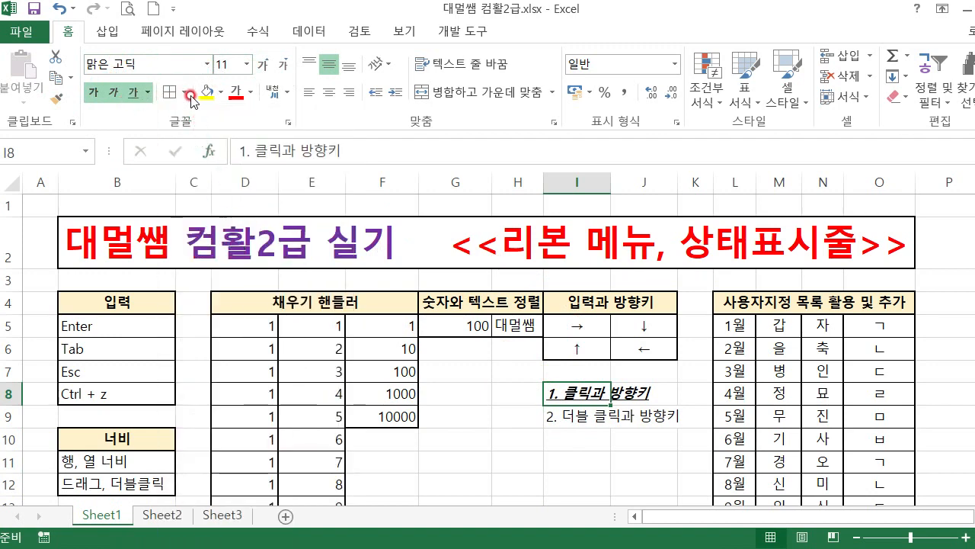
pyautogui.click(187, 93)
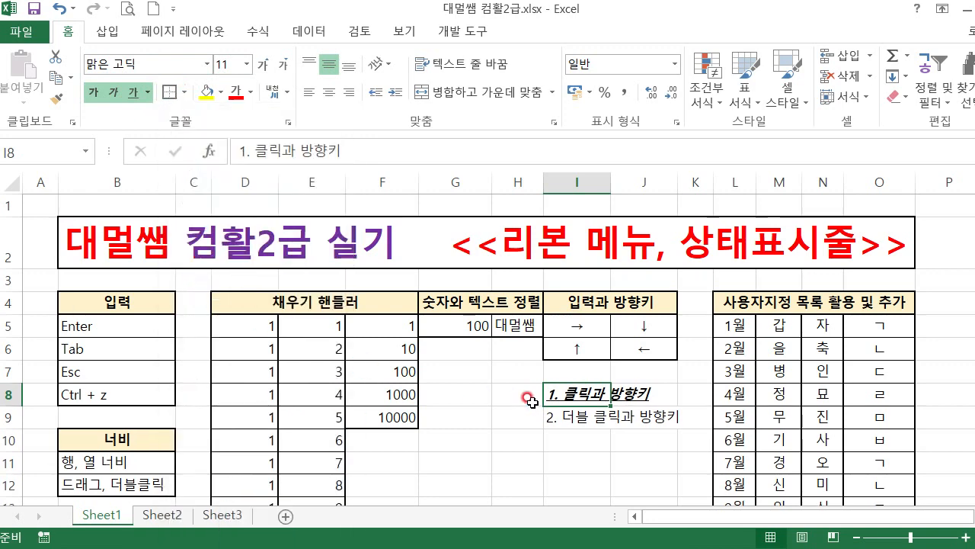
pyautogui.click(229, 298)
pyautogui.click(525, 439)
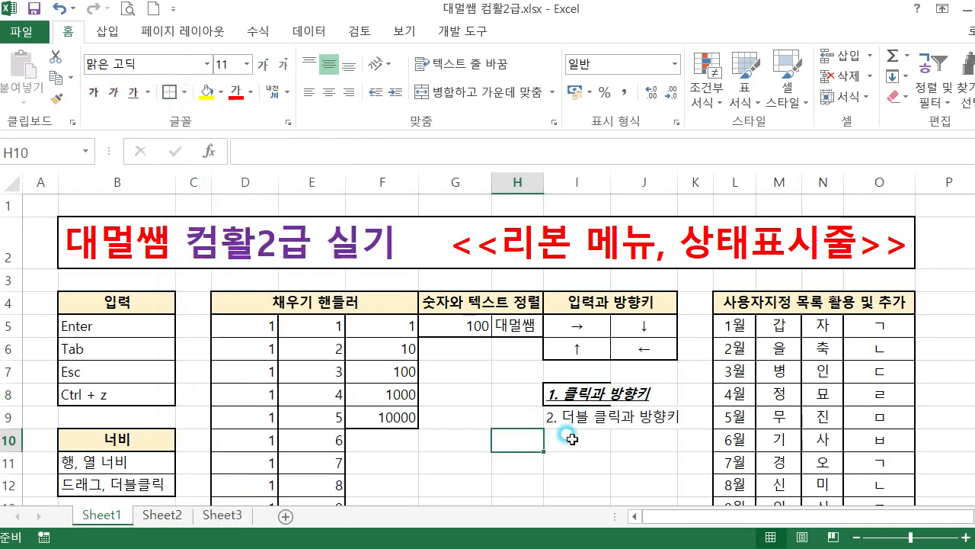
# Step: Fill cell I8 with yellow
pyautogui.click(602, 394)
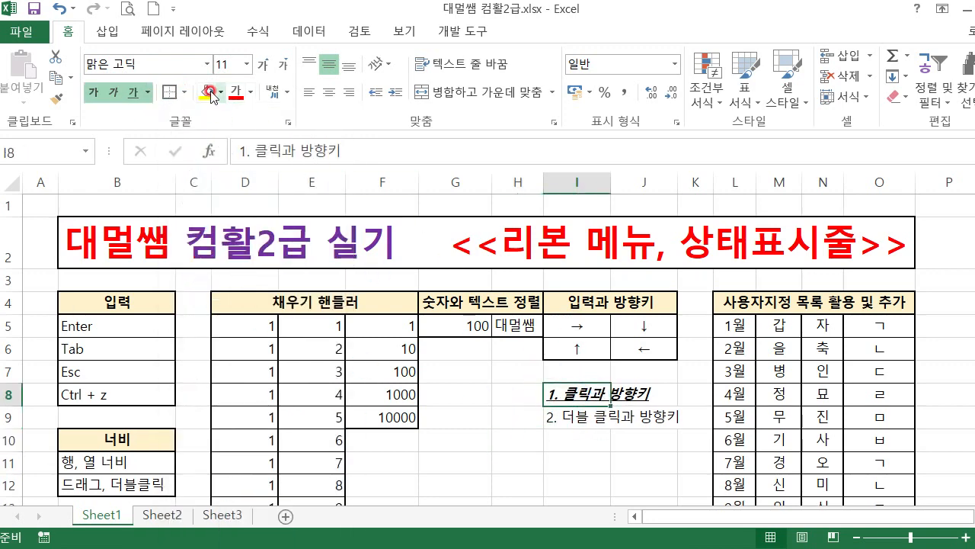
pyautogui.click(207, 91)
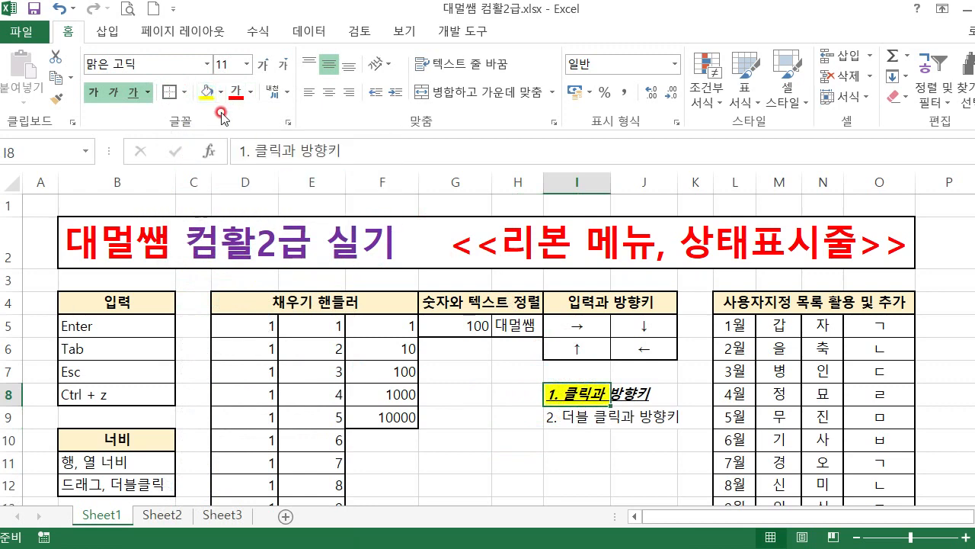
# Step: Color the text in cell I8 red, keeping its fill color
pyautogui.click(220, 91)
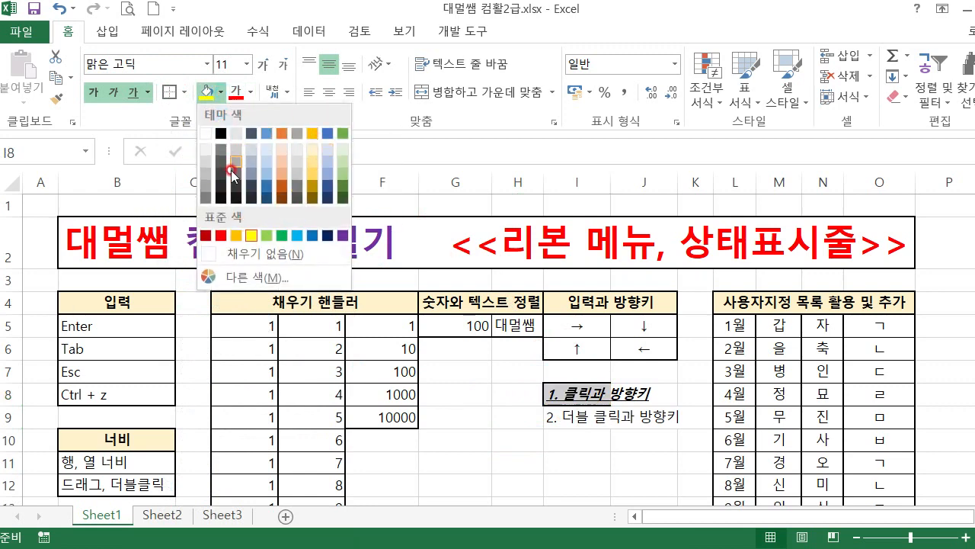
pyautogui.click(240, 91)
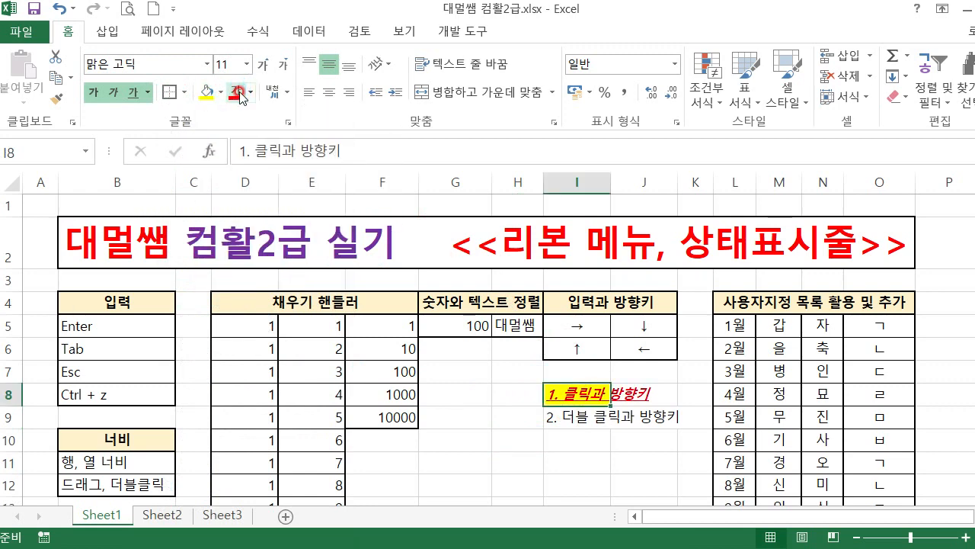
pyautogui.click(251, 91)
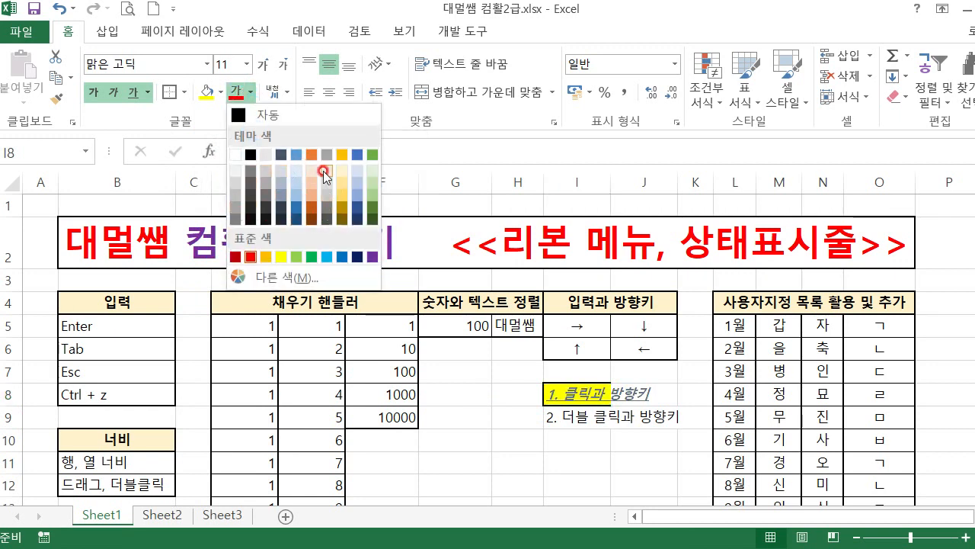
pyautogui.click(516, 444)
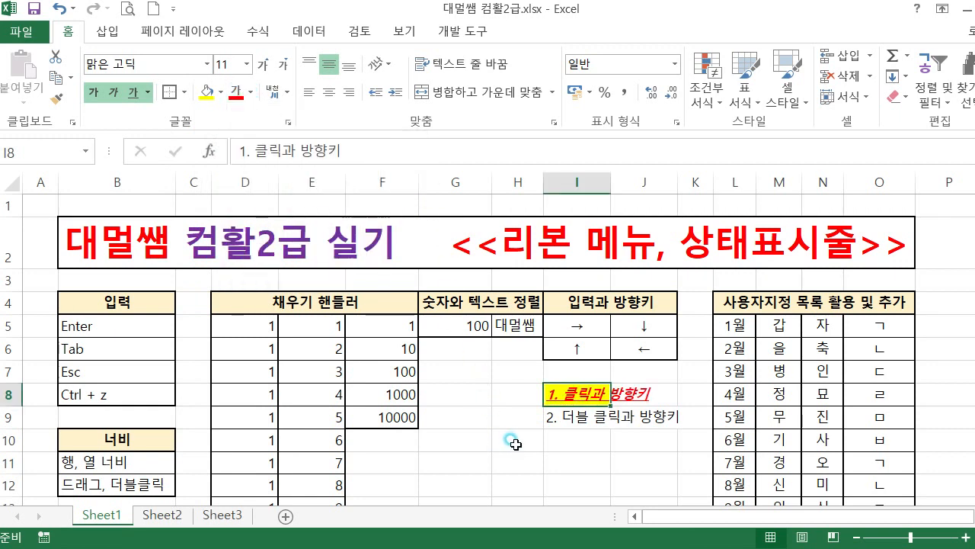
# Step: Copy the plain formatting of cell I9 onto cell I8 with Format Painter
pyautogui.click(570, 416)
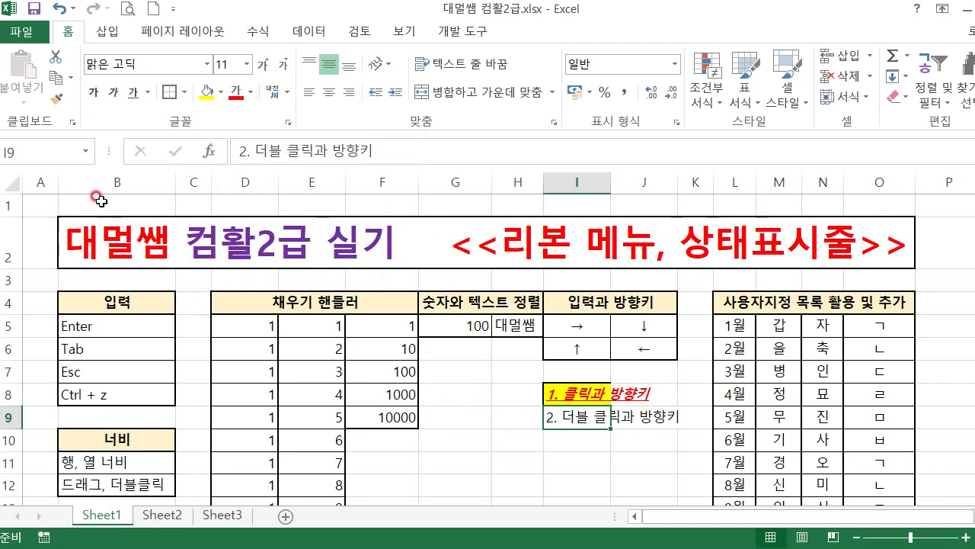
pyautogui.click(55, 99)
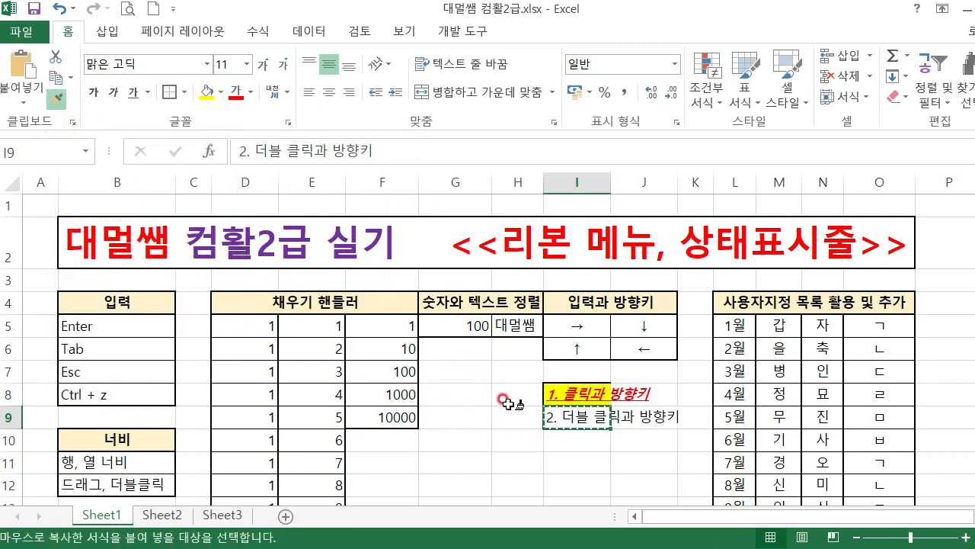
pyautogui.click(555, 394)
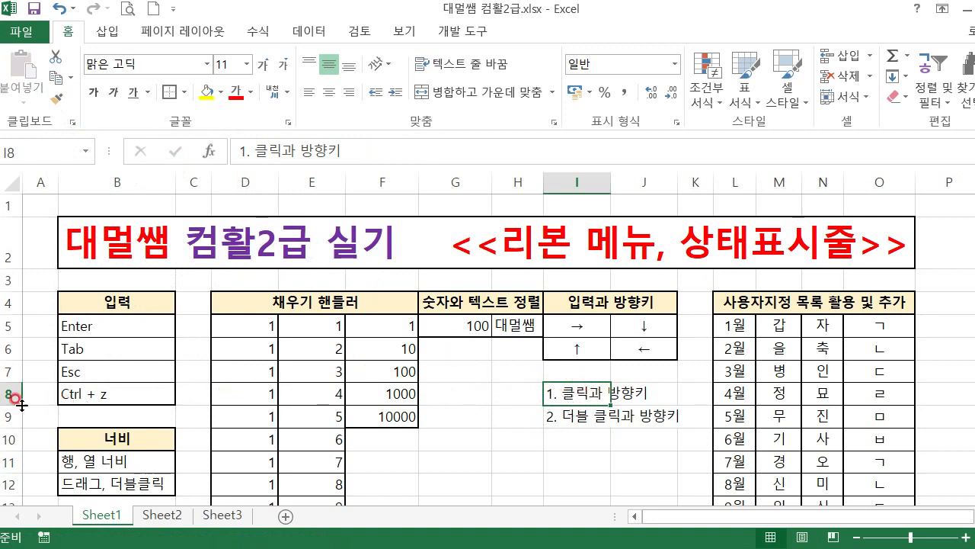
# Step: Increase the height of row 8 and align the text in cell I8 to the bottom
pyautogui.moveTo(17, 405); pyautogui.dragTo(15, 440)
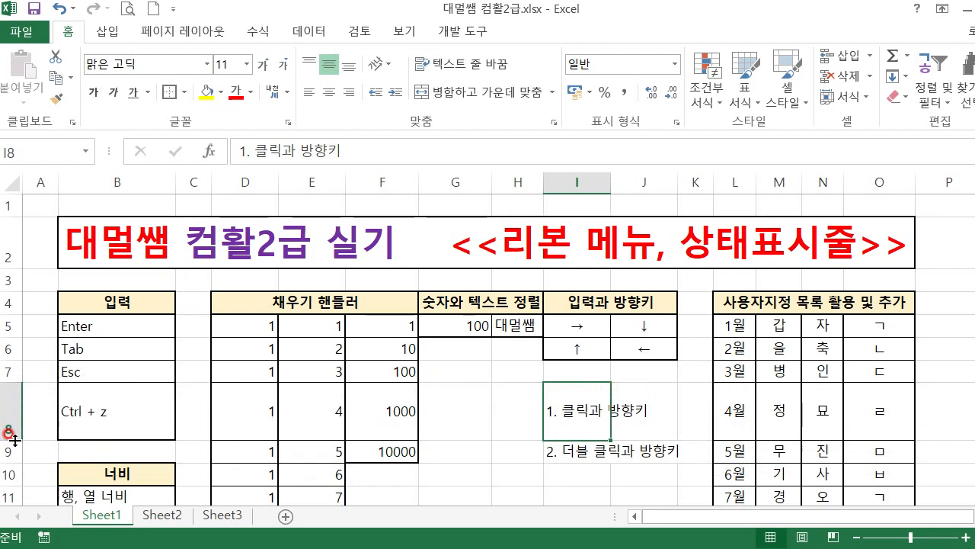
pyautogui.click(581, 448)
pyautogui.click(578, 419)
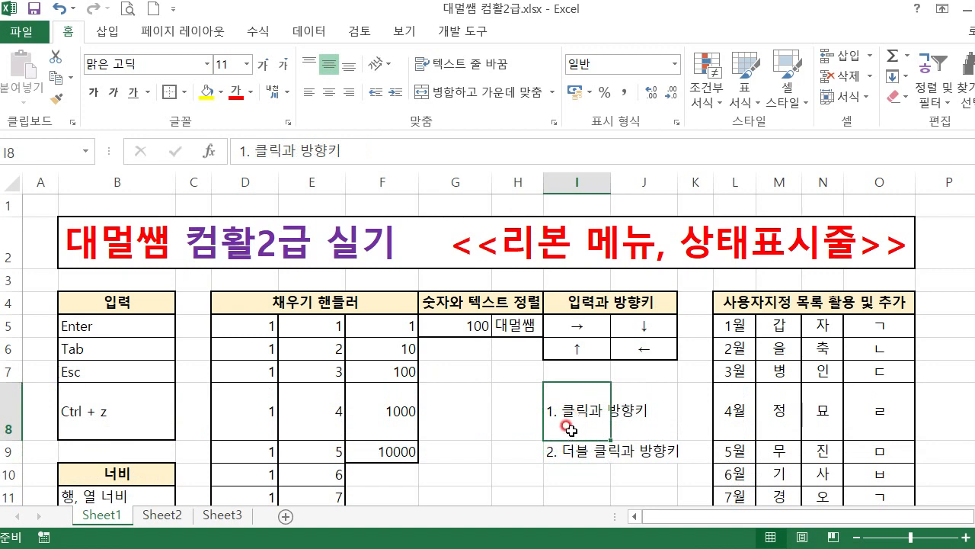
pyautogui.click(348, 66)
pyautogui.click(551, 470)
pyautogui.click(563, 426)
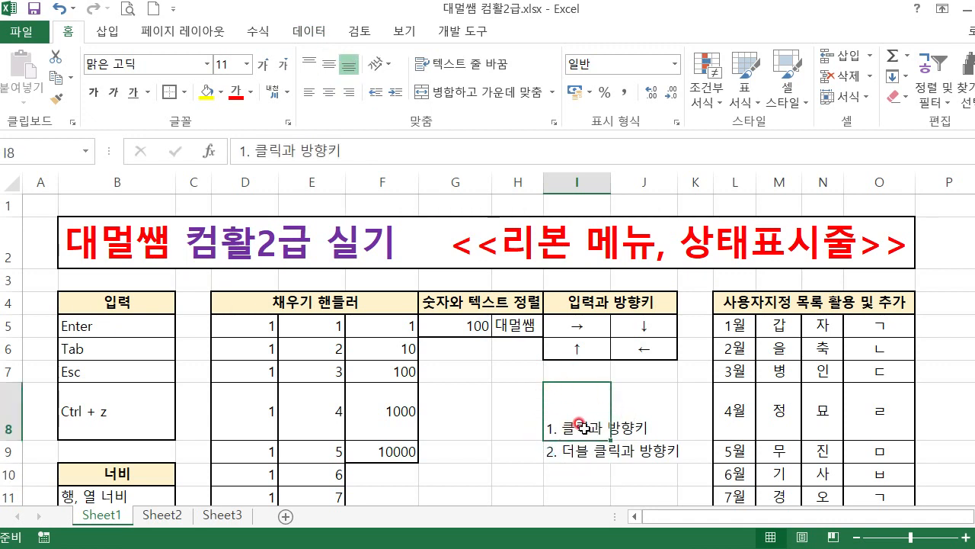
# Step: Try middle, top and bottom vertical alignment on cell I8, ending with middle alignment
pyautogui.click(334, 66)
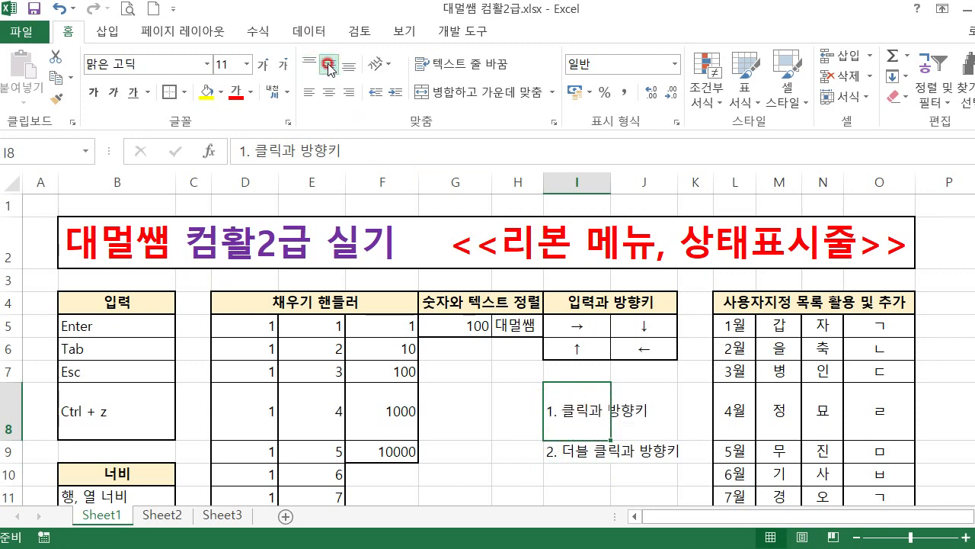
pyautogui.click(308, 64)
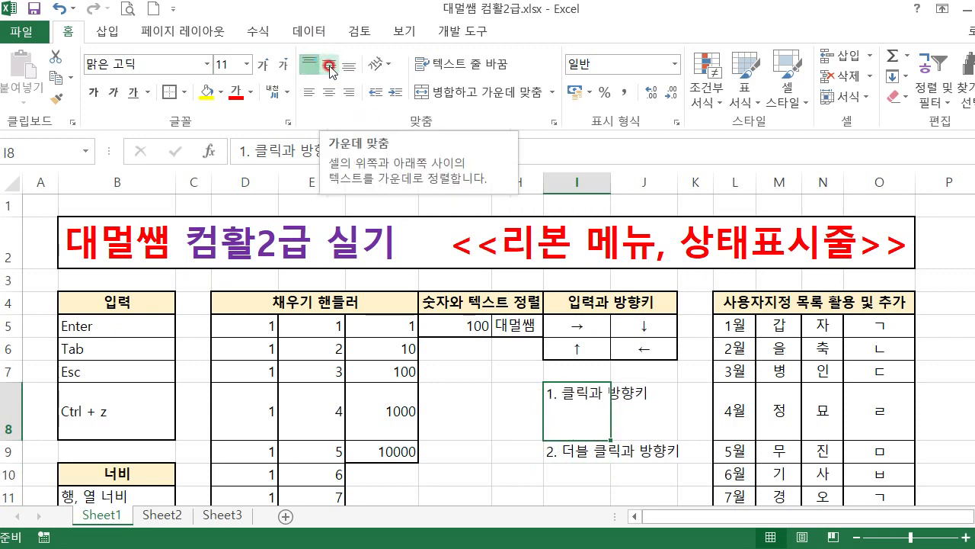
pyautogui.click(330, 67)
pyautogui.click(349, 67)
pyautogui.click(329, 67)
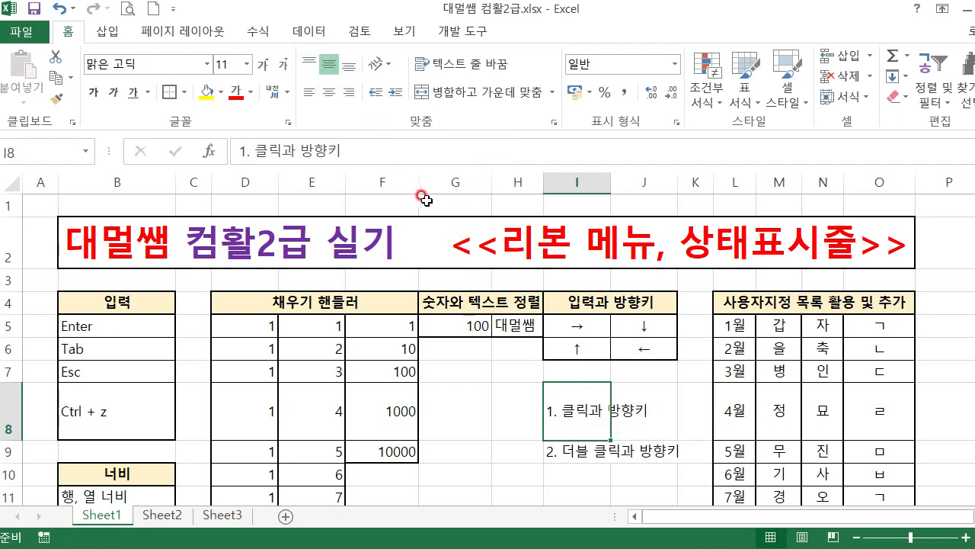
# Step: Try left, center and right horizontal alignment on cell I8, ending with left alignment
pyautogui.click(313, 92)
pyautogui.click(328, 91)
pyautogui.click(347, 91)
pyautogui.click(328, 92)
pyautogui.click(310, 92)
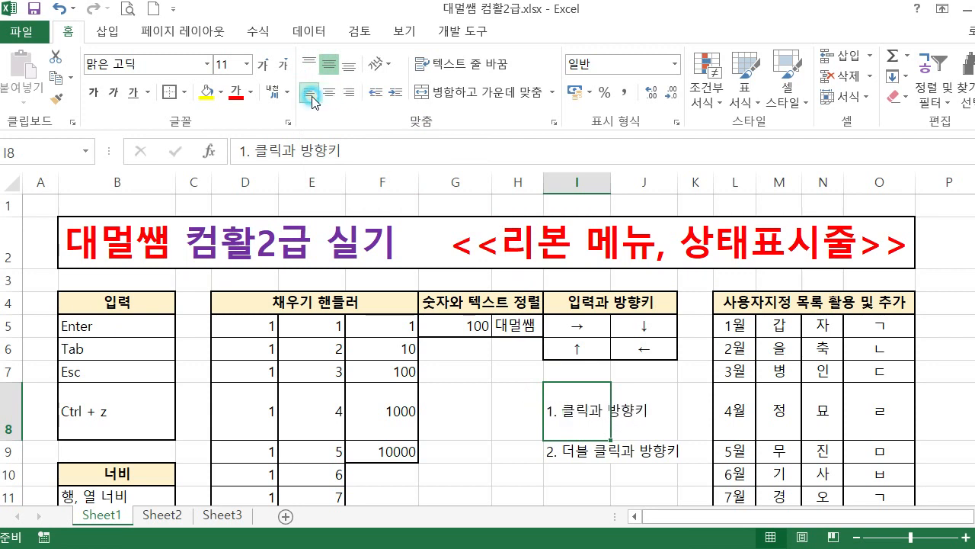
# Step: Switch horizontal centering off and back on for the row 4 headings in B4:O4
pyautogui.moveTo(144, 301); pyautogui.dragTo(794, 300)
pyautogui.click(328, 91)
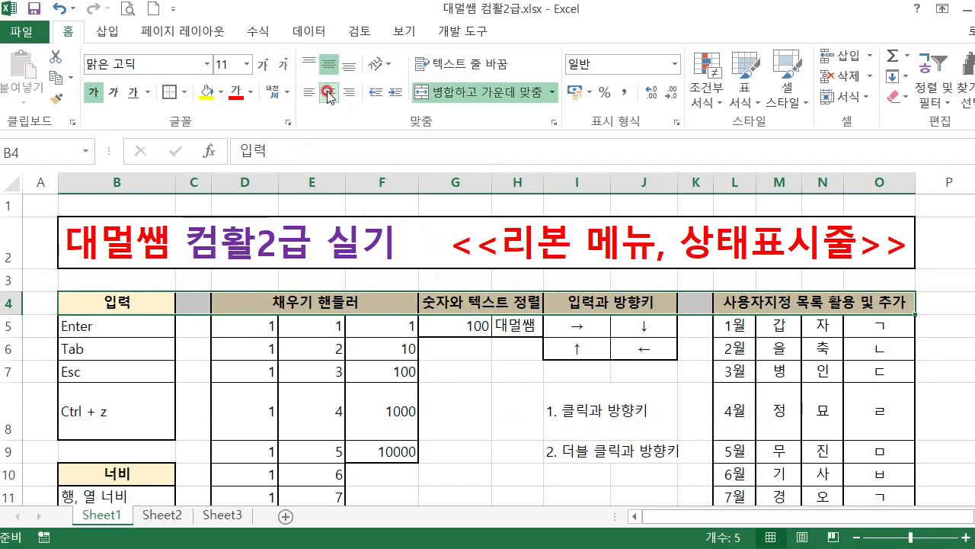
pyautogui.click(329, 92)
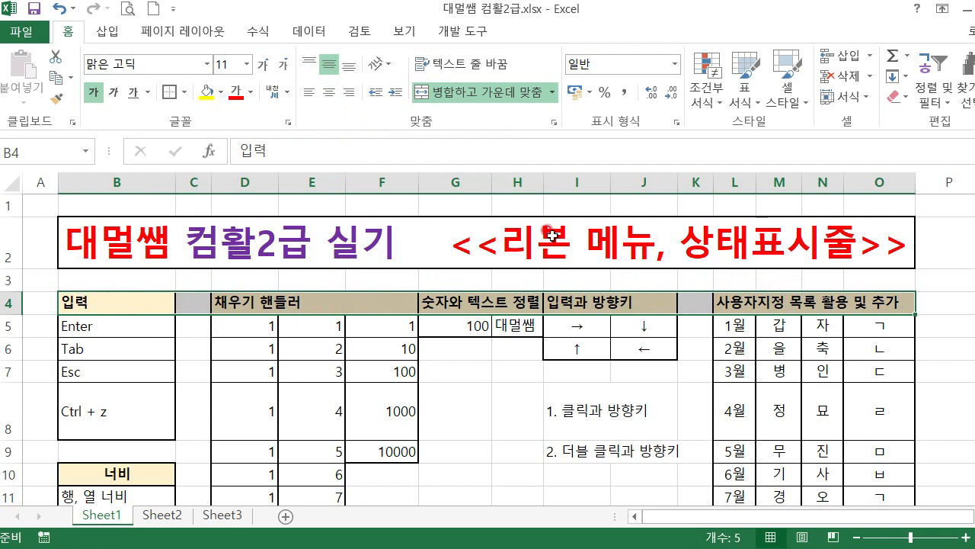
pyautogui.click(329, 90)
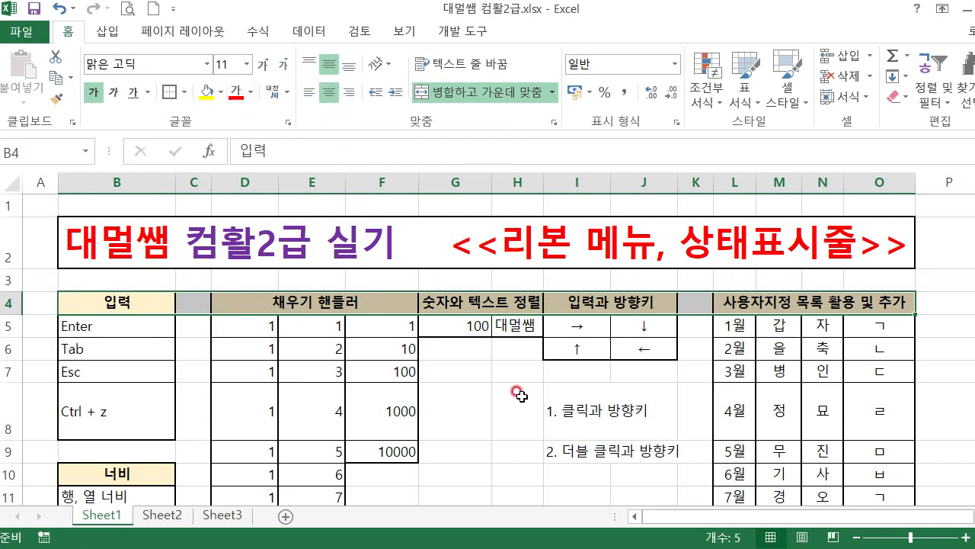
pyautogui.click(499, 414)
# Step: Auto-fit the height of row 8 to its contents and select cell I8
pyautogui.doubleClick(18, 440)
pyautogui.click(564, 416)
pyautogui.click(577, 388)
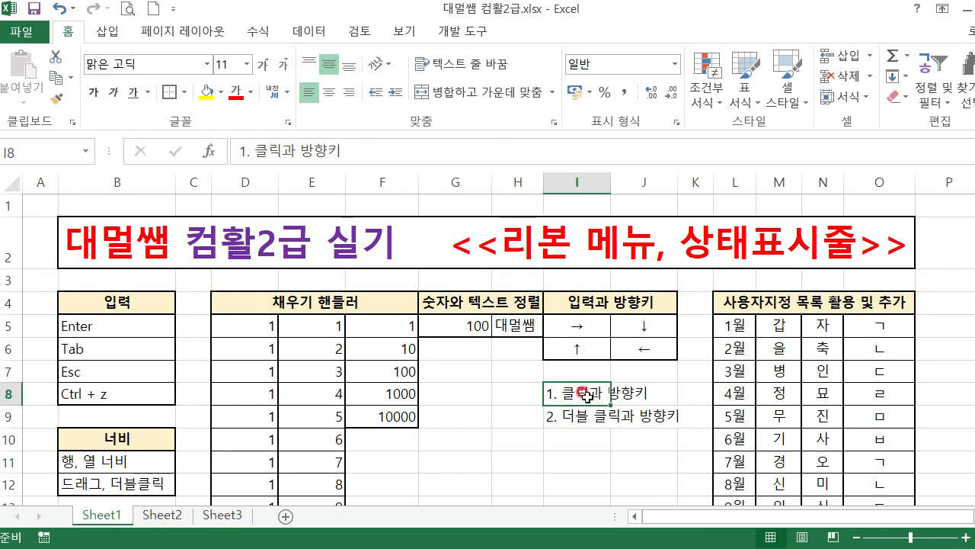
# Step: Wrap the text in cells I8 and I9, and widen column I to see how the wrapping adapts
pyautogui.click(630, 412)
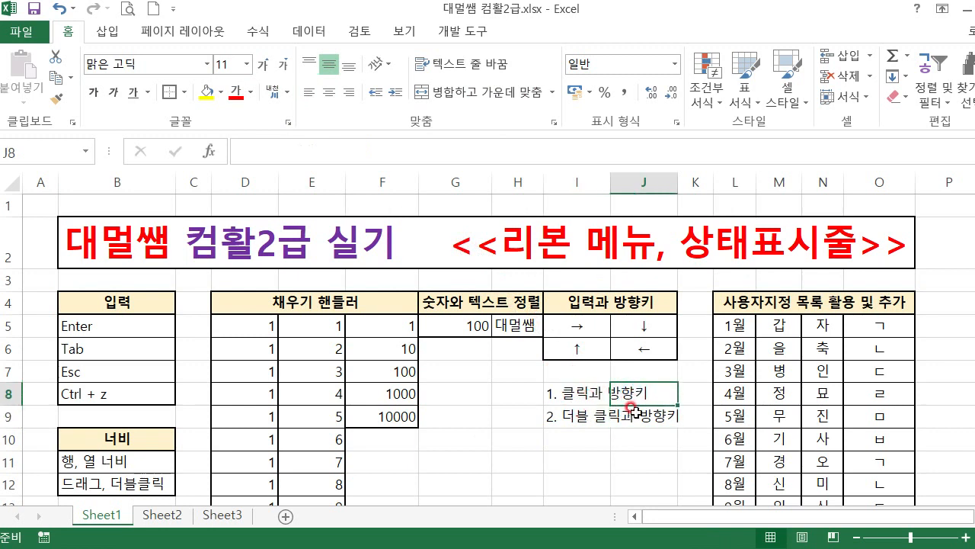
pyautogui.click(571, 394)
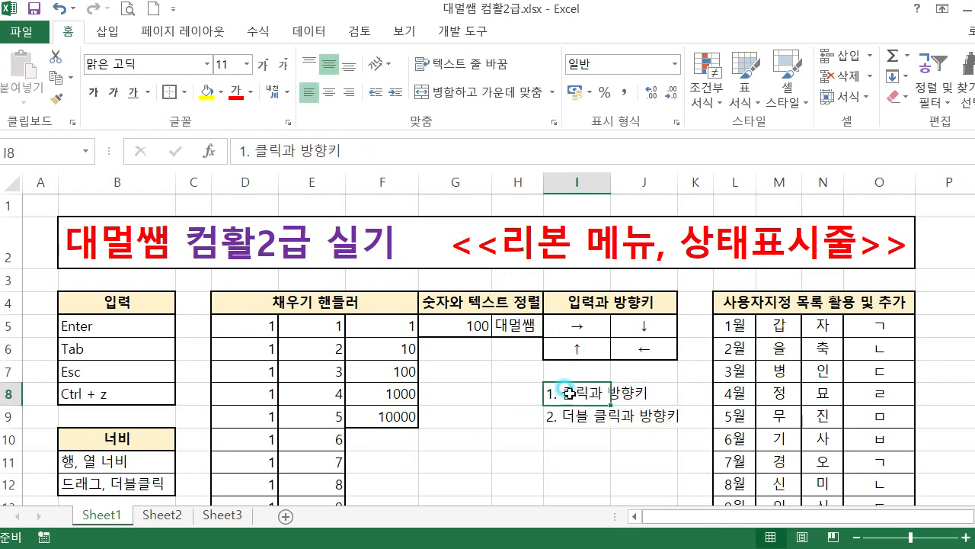
pyautogui.click(466, 69)
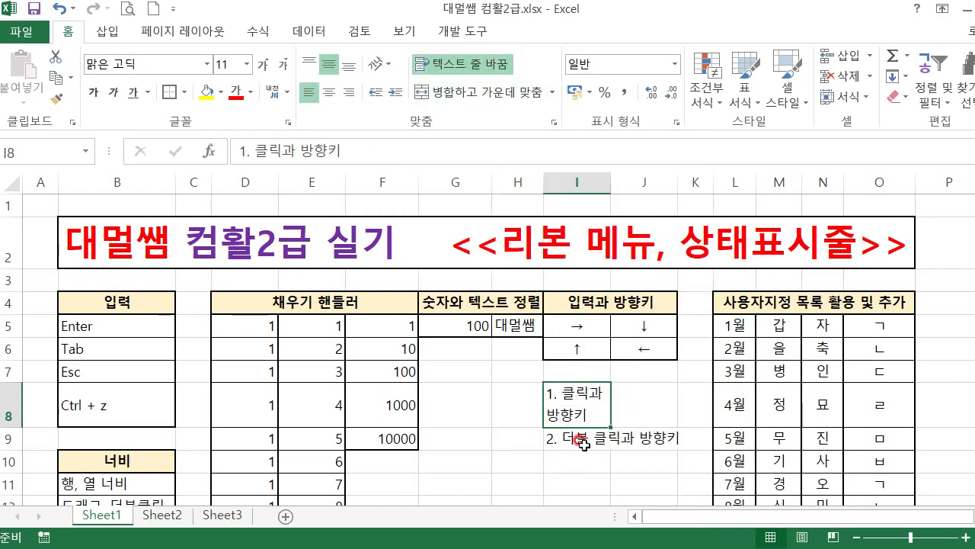
pyautogui.click(582, 441)
pyautogui.click(452, 67)
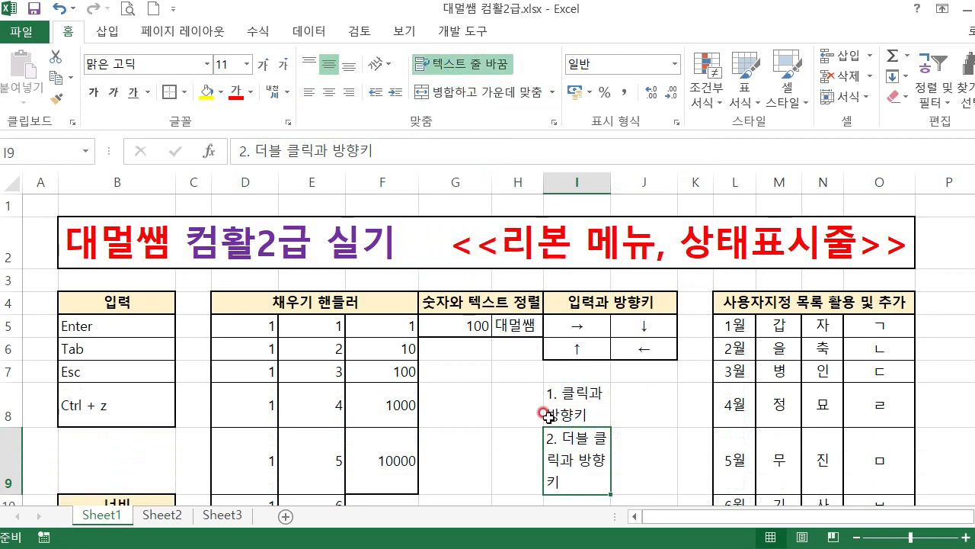
pyautogui.moveTo(610, 180); pyautogui.dragTo(670, 180)
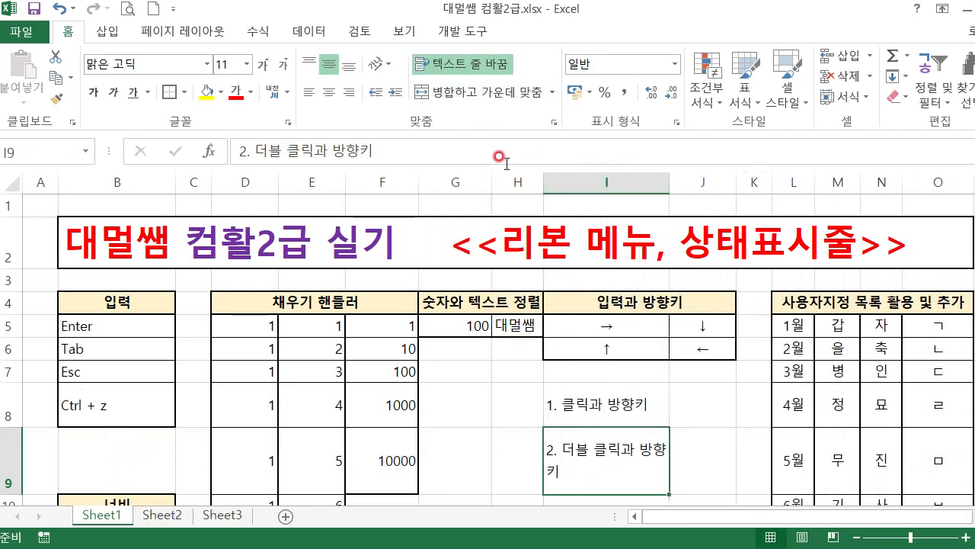
# Step: Undo the column I width changes and the text wrapping in I9 and I8
pyautogui.hotkey('ctrl', 'z')
pyautogui.hotkey('ctrl', 'z')
pyautogui.hotkey('ctrl', 'z')
pyautogui.hotkey('ctrl', 'z')
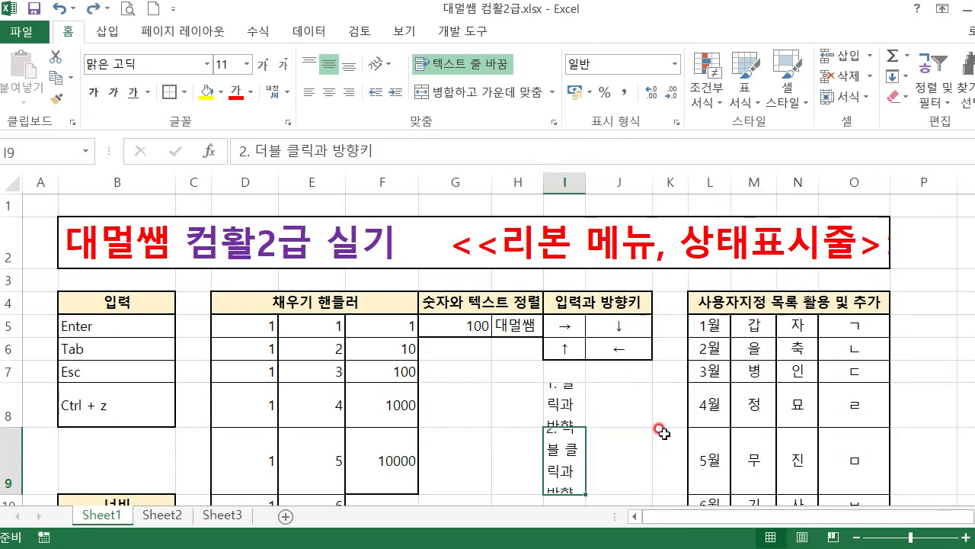
pyautogui.hotkey('ctrl', 'z')
pyautogui.hotkey('ctrl', 'z')
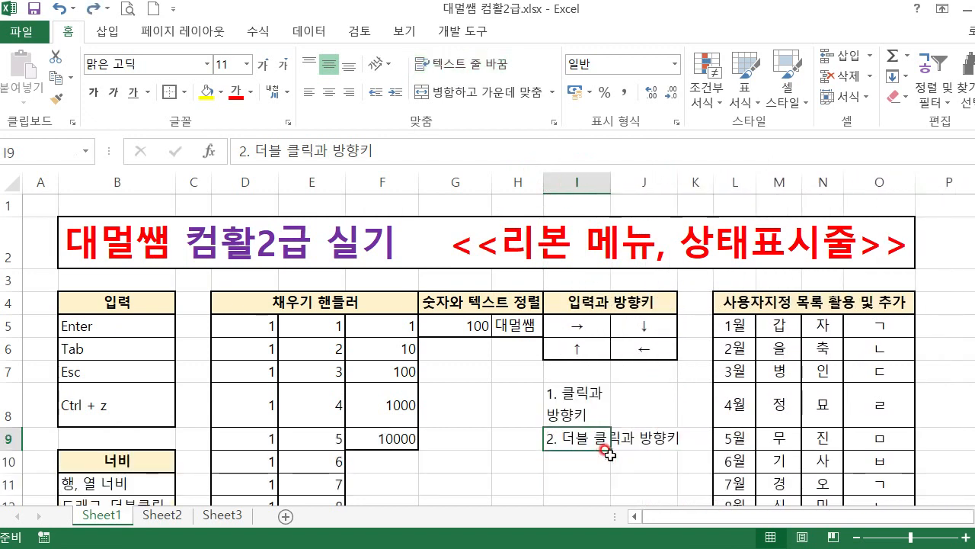
# Step: Merge and center cells I8:J8, check the merged cell's selection, and unmerge it again
pyautogui.moveTo(619, 393); pyautogui.dragTo(571, 394)
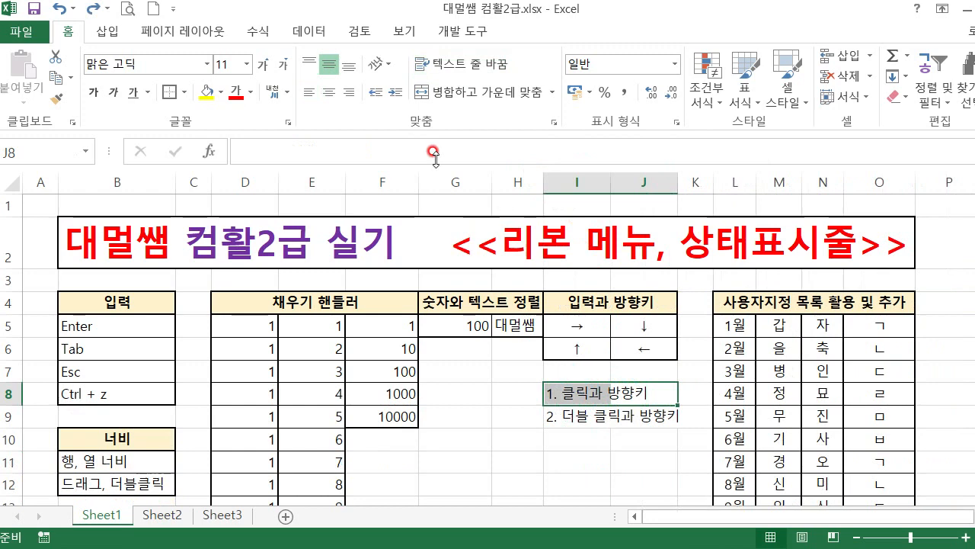
pyautogui.click(464, 92)
pyautogui.click(586, 392)
pyautogui.press('Down')
pyautogui.press('Up')
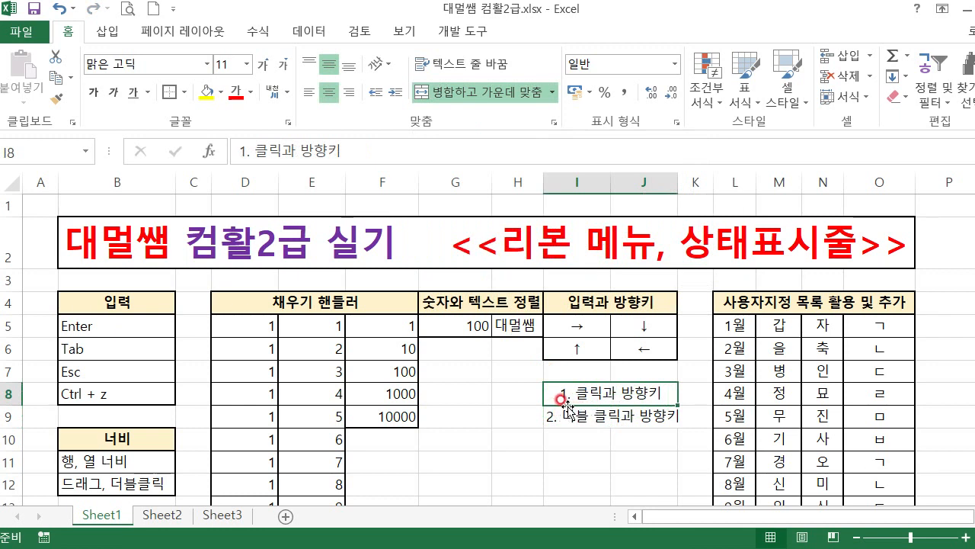
pyautogui.click(492, 93)
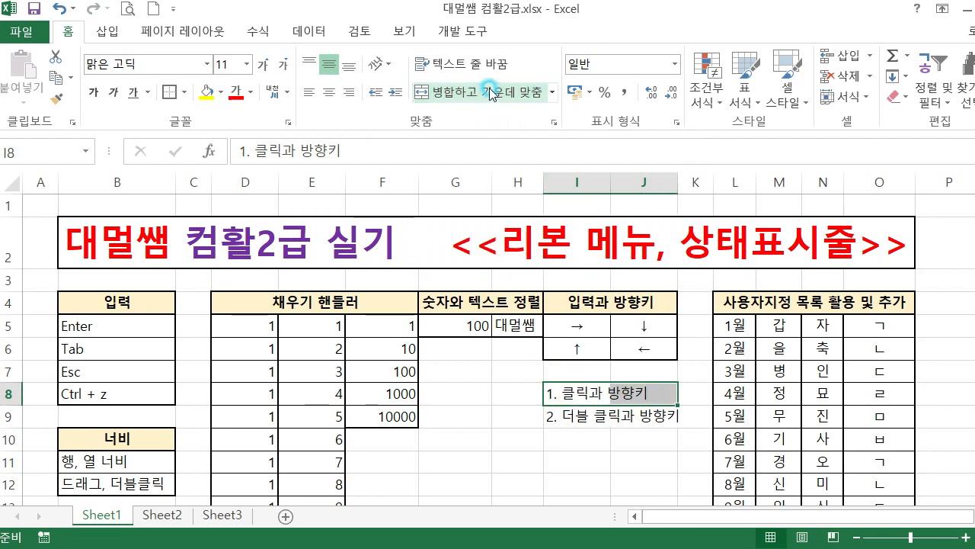
# Step: Select the title in B2 to examine its Merge & Center setting, and leave it by selecting cell G9
pyautogui.click(379, 242)
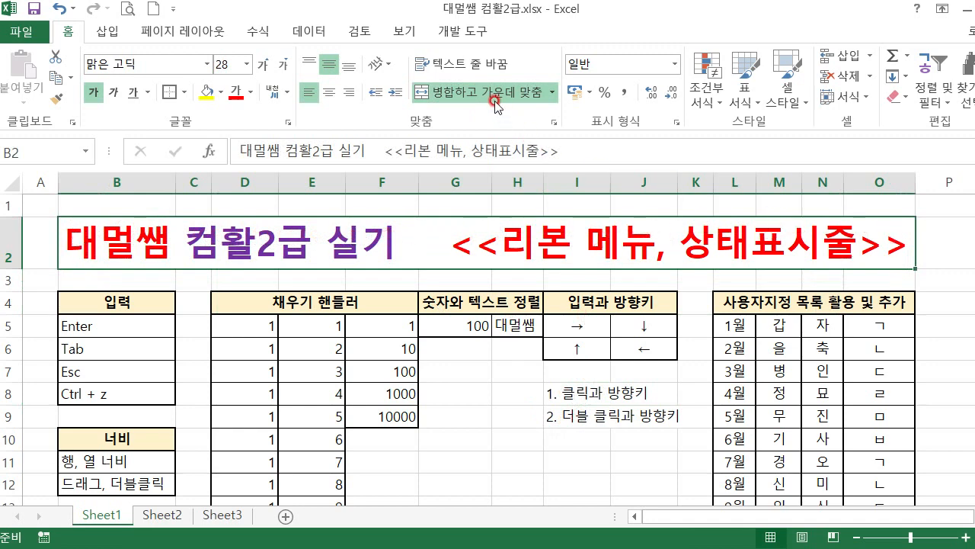
pyautogui.click(464, 101)
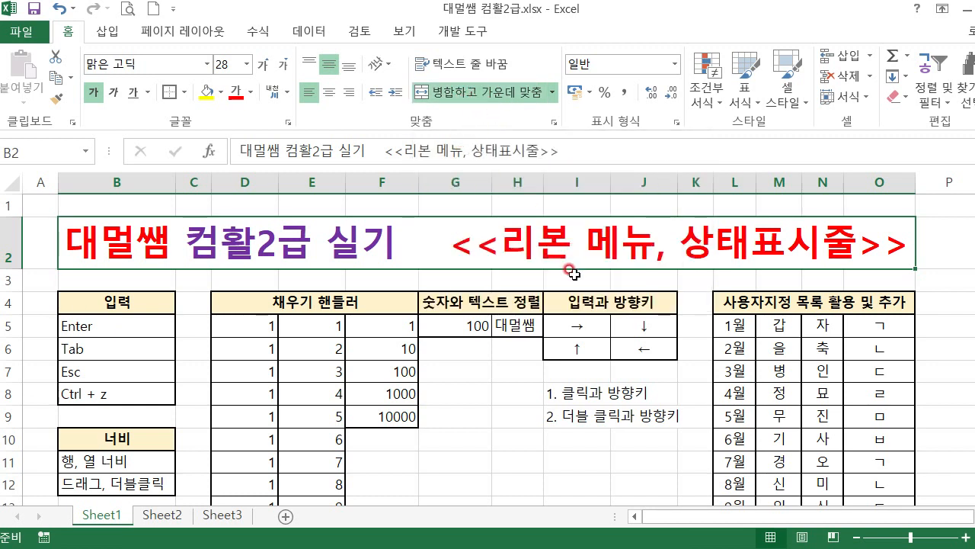
pyautogui.click(476, 411)
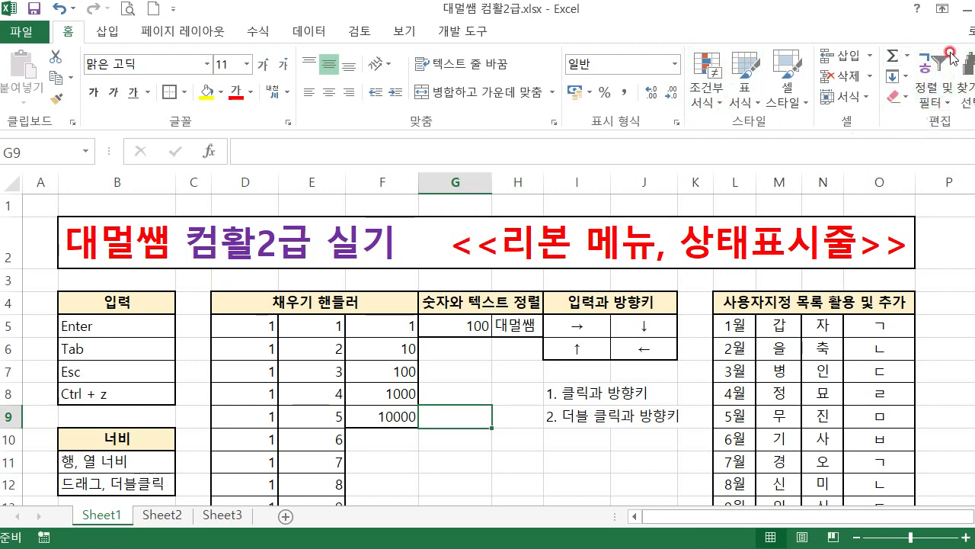
# Step: Find the text 대멀쌤 on the sheet and go through its occurrences one by one, keeping the found cells in view
pyautogui.click(966, 107)
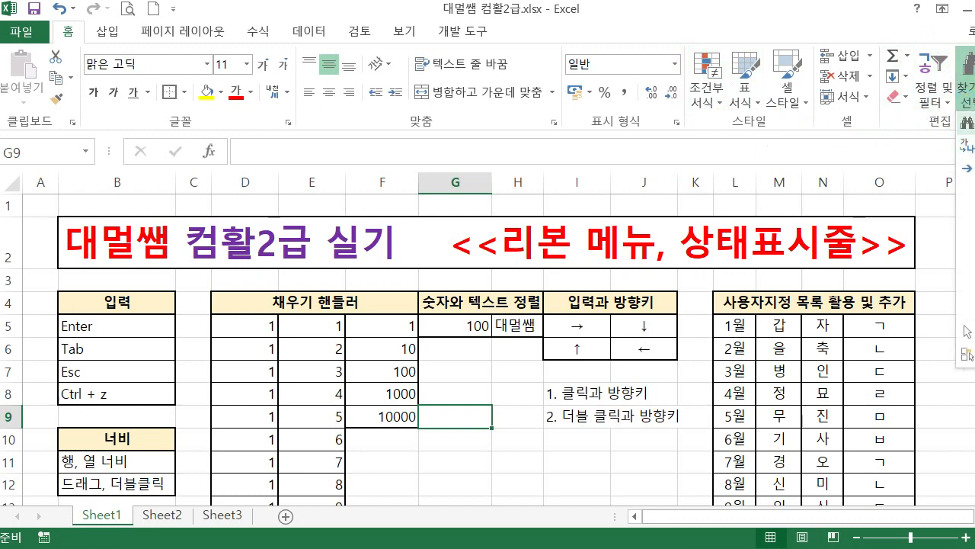
pyautogui.click(966, 123)
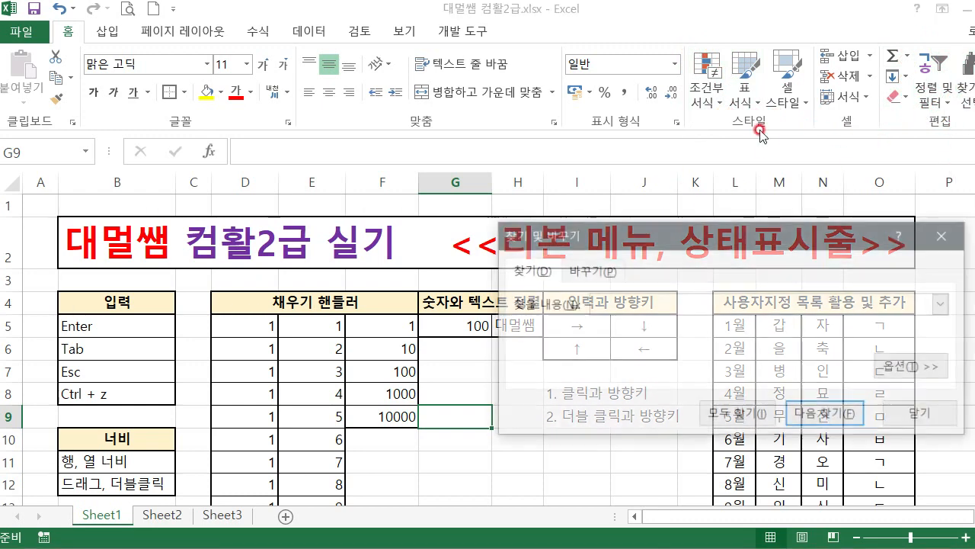
pyautogui.moveTo(660, 221); pyautogui.dragTo(479, 51)
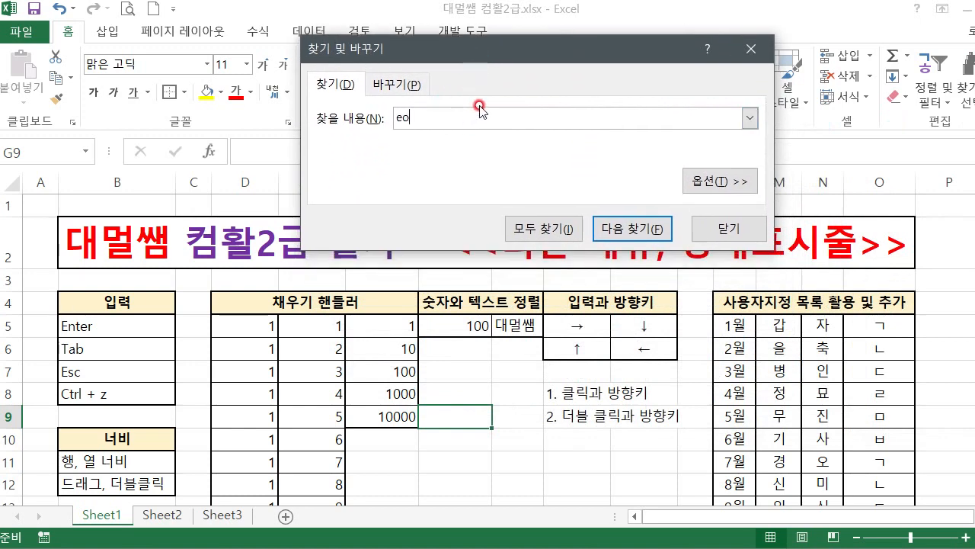
pyautogui.press('BackSpace')
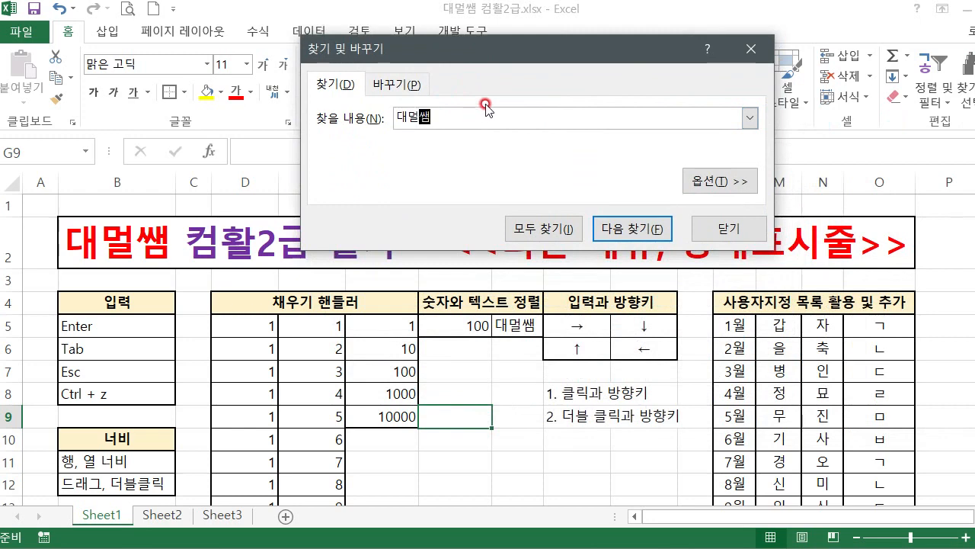
pyautogui.click(632, 229)
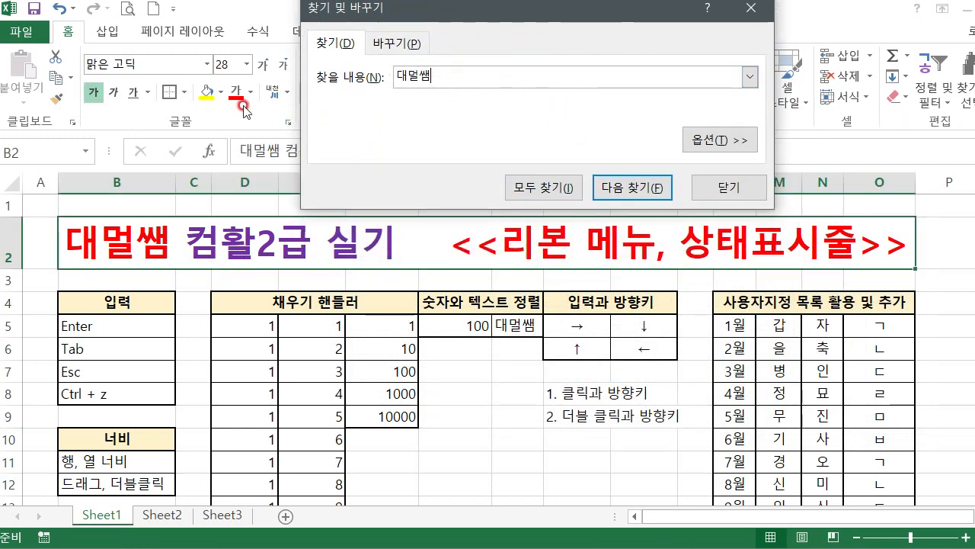
pyautogui.moveTo(488, 9); pyautogui.dragTo(556, 4)
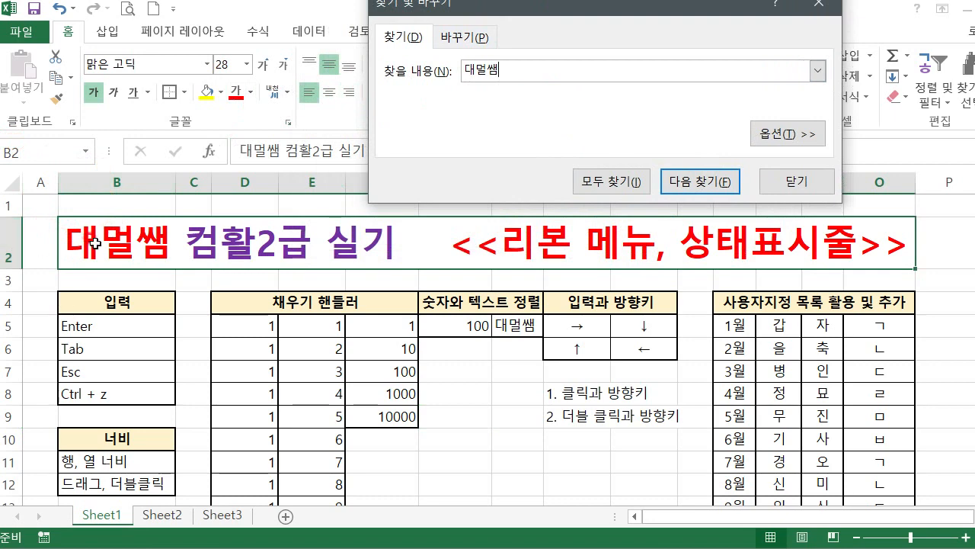
pyautogui.click(686, 182)
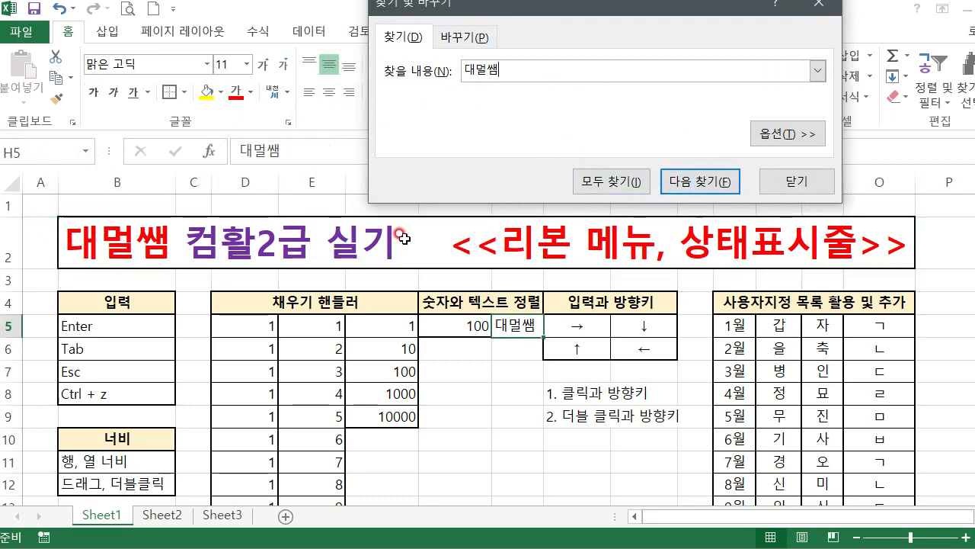
pyautogui.moveTo(548, 10); pyautogui.dragTo(518, 0)
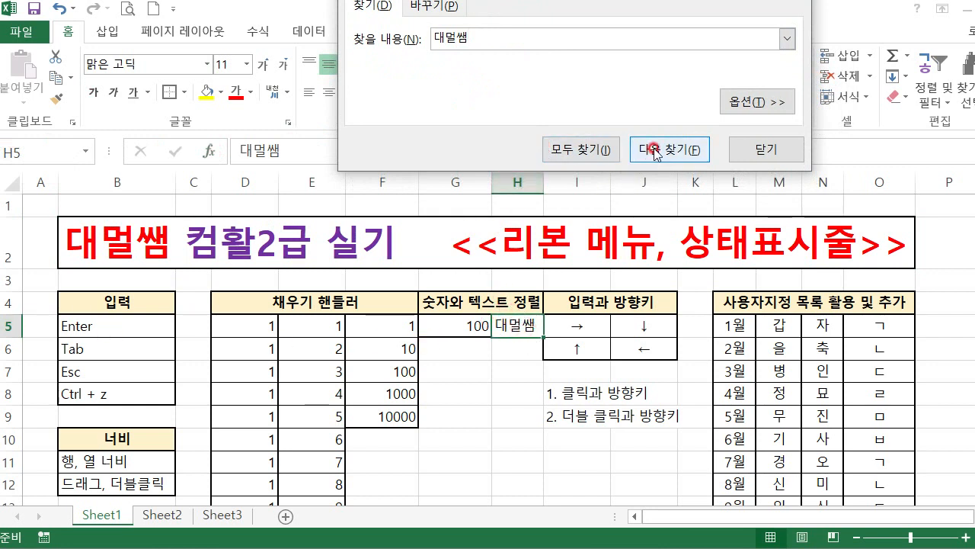
pyautogui.click(689, 150)
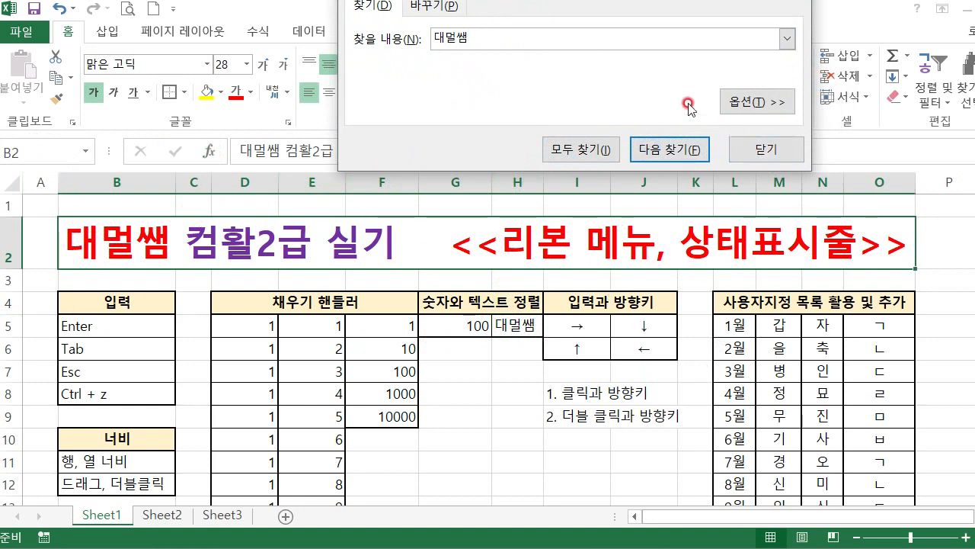
# Step: Replace 대멀쌤 in cell H5 with 대멀쌤 컴활2급, and fit the width of column H to its content
pyautogui.click(441, 6)
pyautogui.click(449, 66)
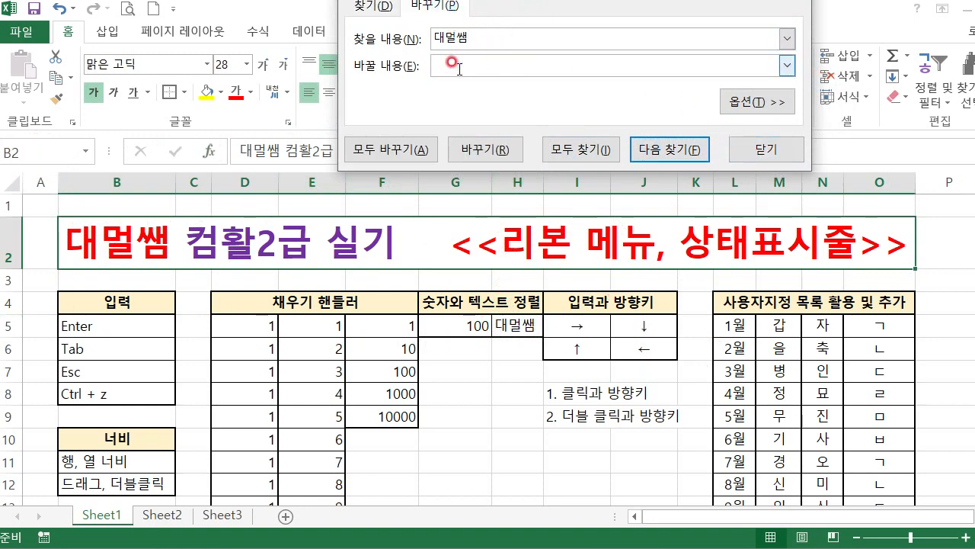
pyautogui.write('대머')
pyautogui.write('쌤 컴활2급')
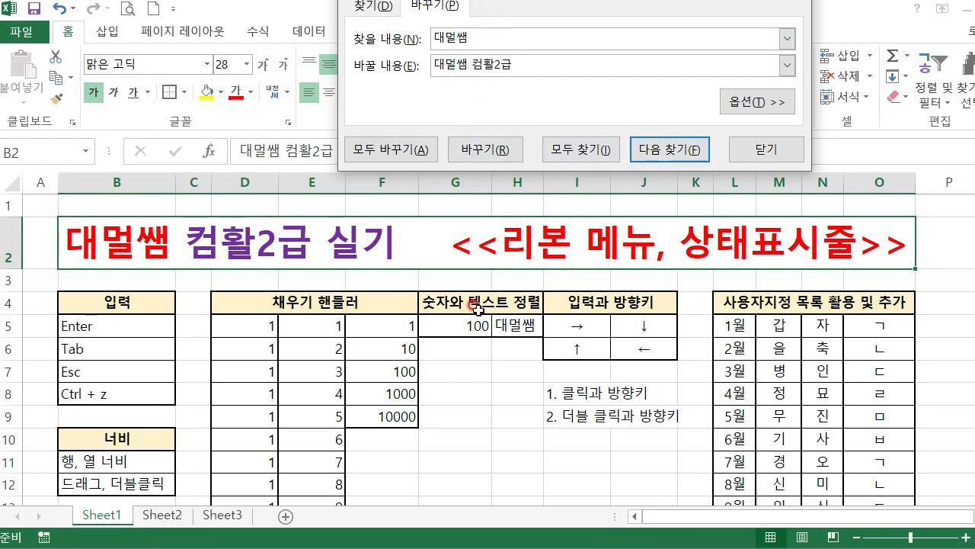
pyautogui.click(674, 150)
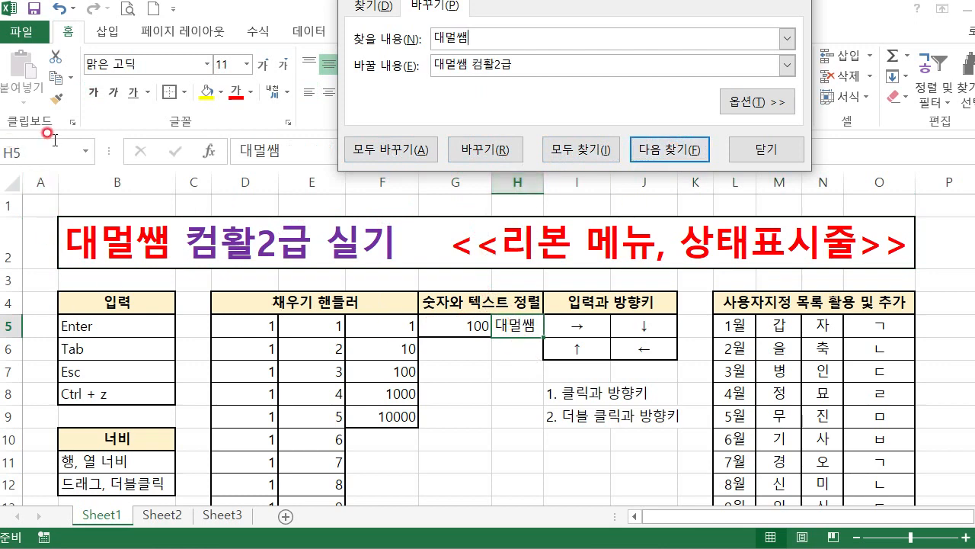
pyautogui.click(487, 152)
pyautogui.click(488, 152)
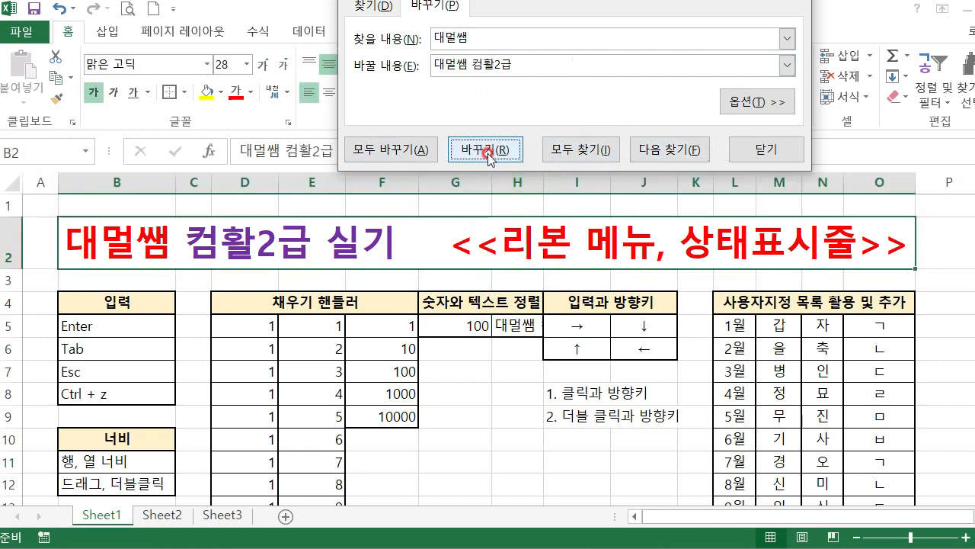
pyautogui.click(754, 149)
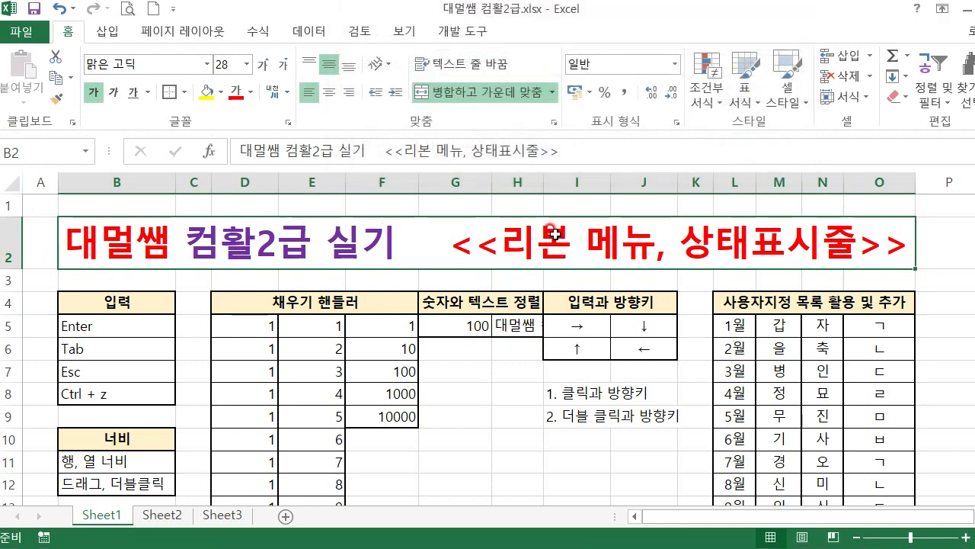
pyautogui.doubleClick(545, 183)
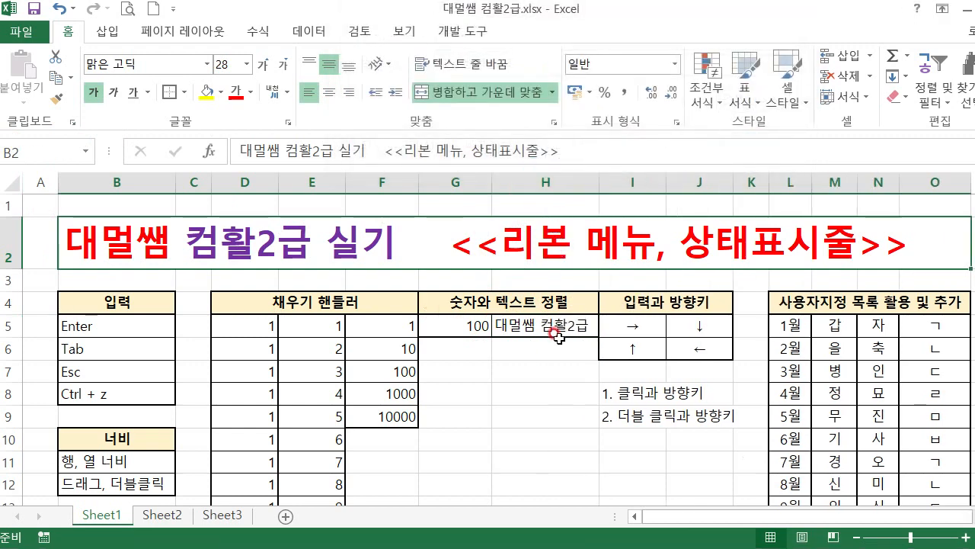
pyautogui.click(524, 326)
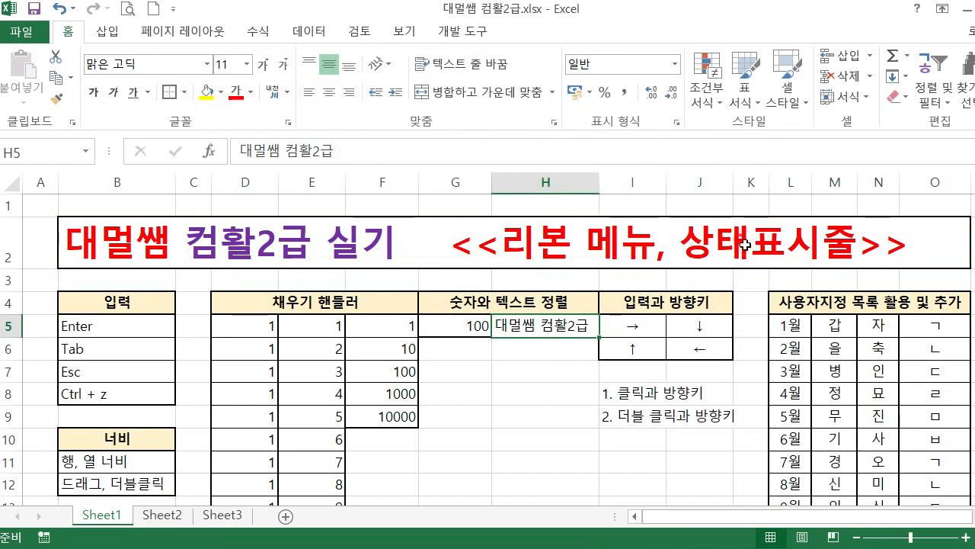
# Step: Add the Wrap Text and Merge & Center commands to the Quick Access Toolbar
pyautogui.rightClick(476, 69)
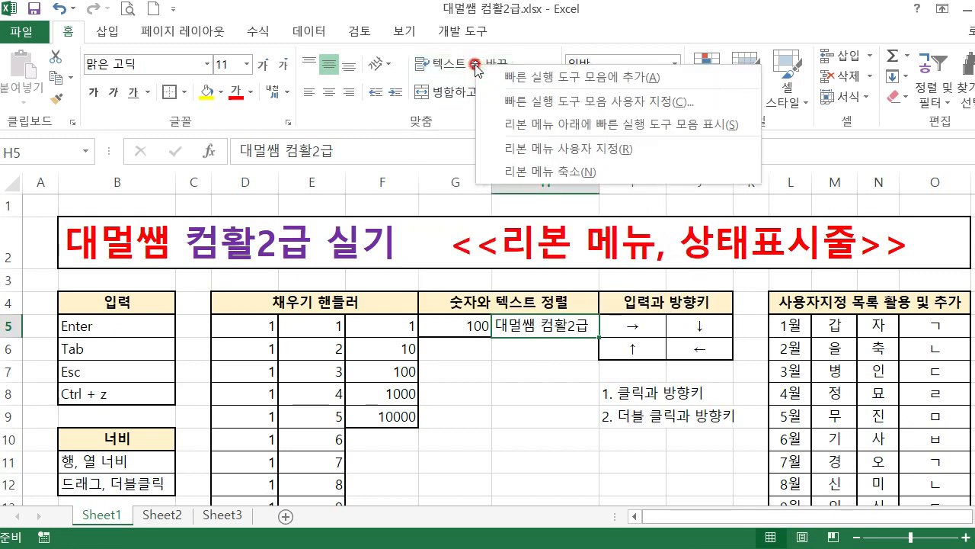
pyautogui.click(537, 77)
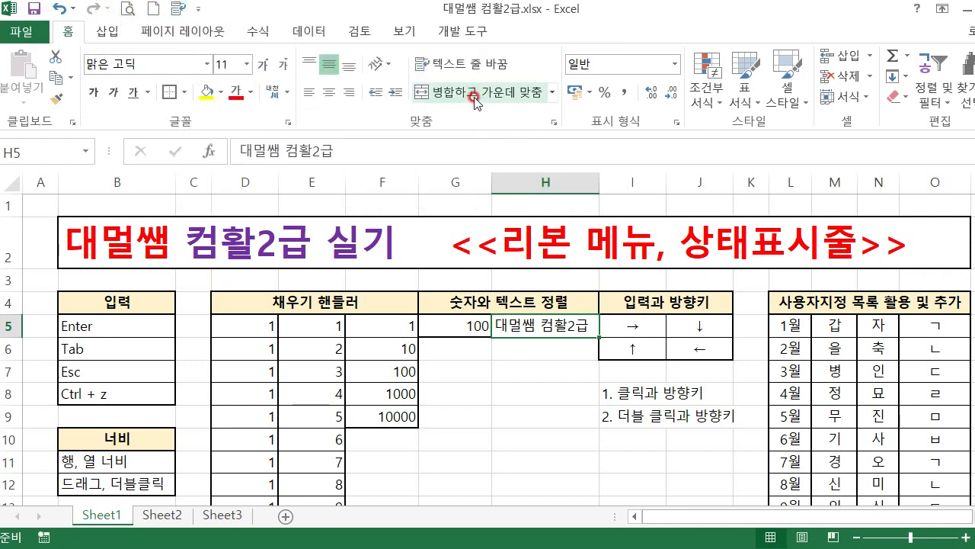
pyautogui.rightClick(473, 98)
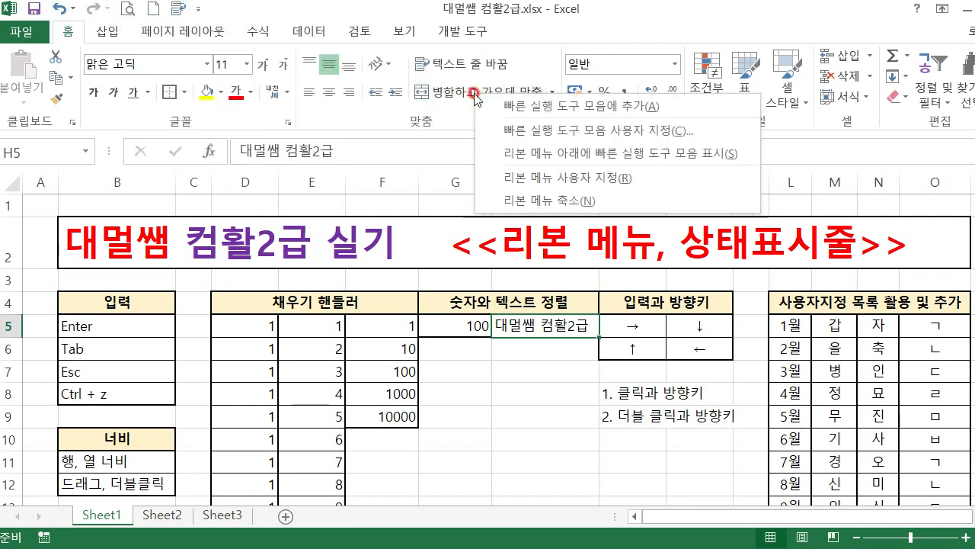
pyautogui.click(536, 107)
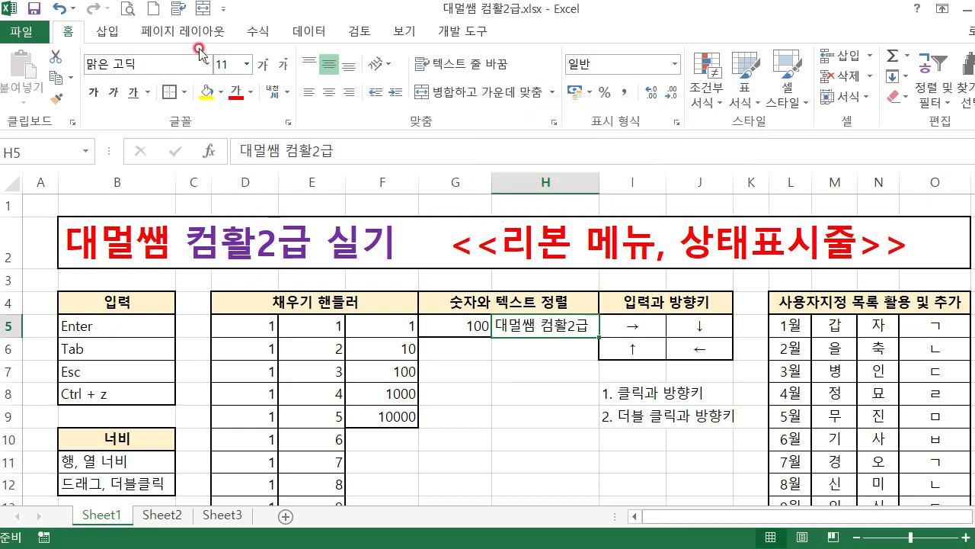
# Step: Remove the Merge & Center and Wrap Text commands from the Quick Access Toolbar
pyautogui.rightClick(206, 9)
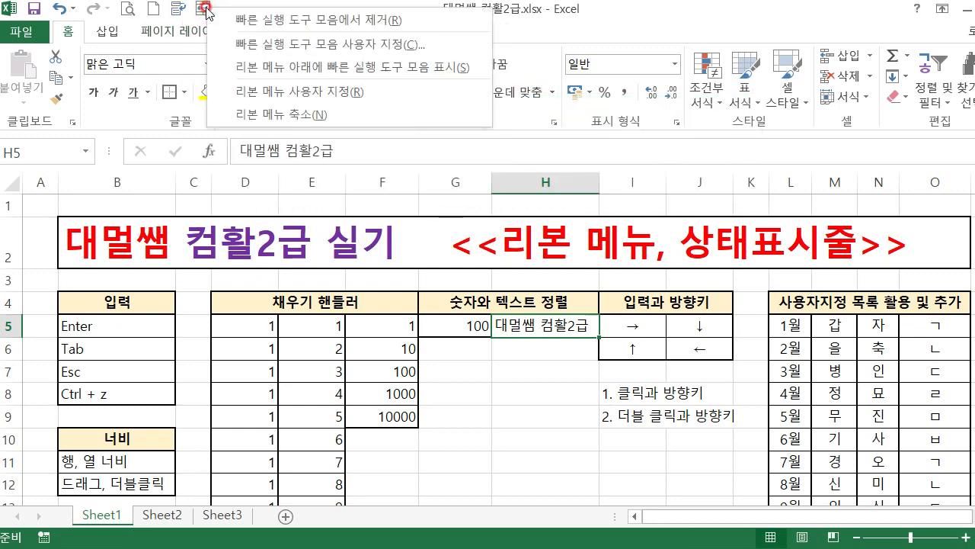
pyautogui.click(266, 29)
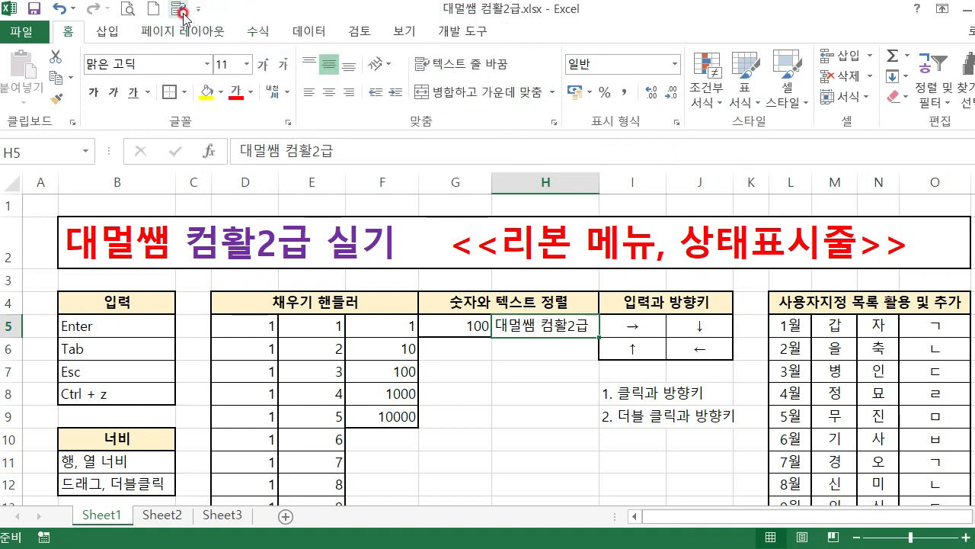
pyautogui.rightClick(184, 10)
pyautogui.click(243, 26)
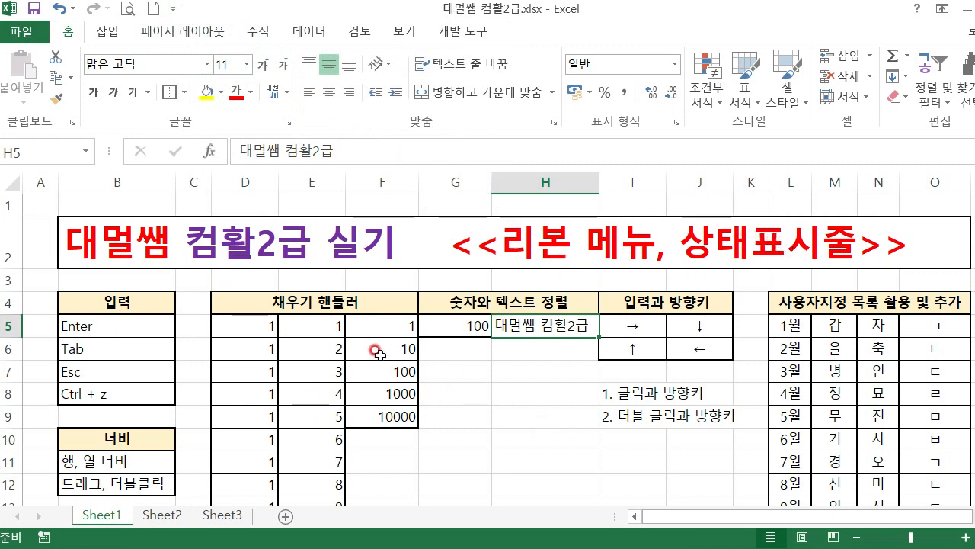
# Step: Select cells F5:F9 to check their average, count and sum, and leave the selection on cell F10
pyautogui.click(390, 324)
pyautogui.moveTo(392, 325); pyautogui.dragTo(392, 416)
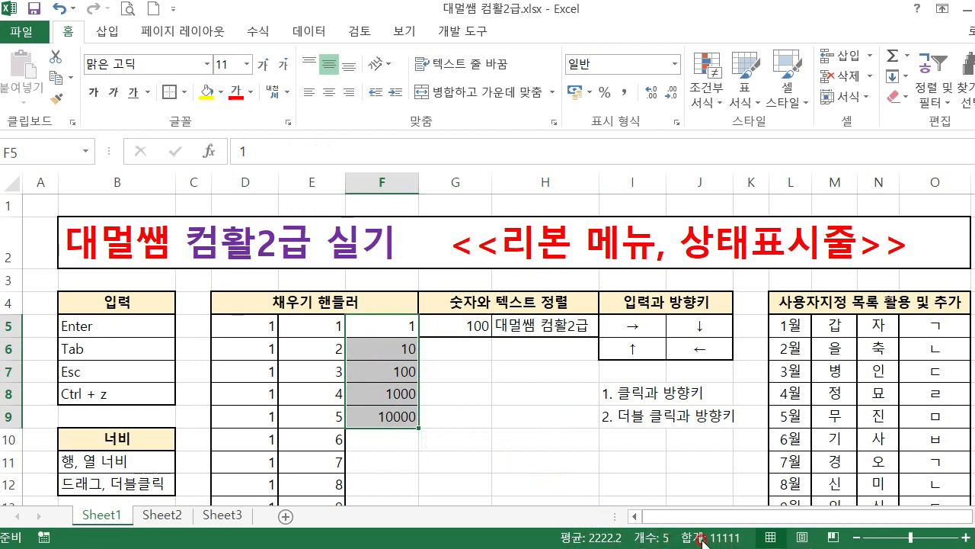
pyautogui.click(395, 442)
pyautogui.click(397, 442)
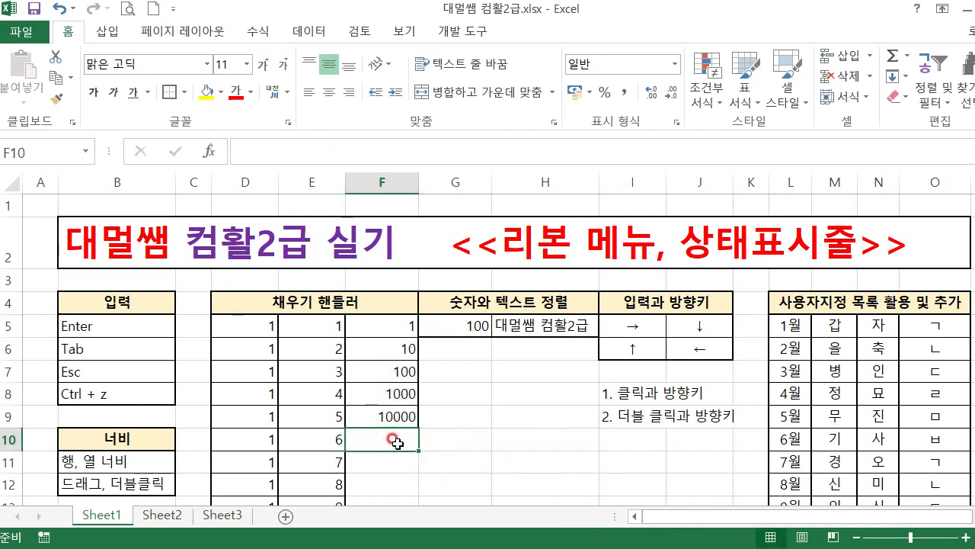
# Step: Examine the functions offered by AutoSum and close the list without inserting any of them
pyautogui.click(907, 56)
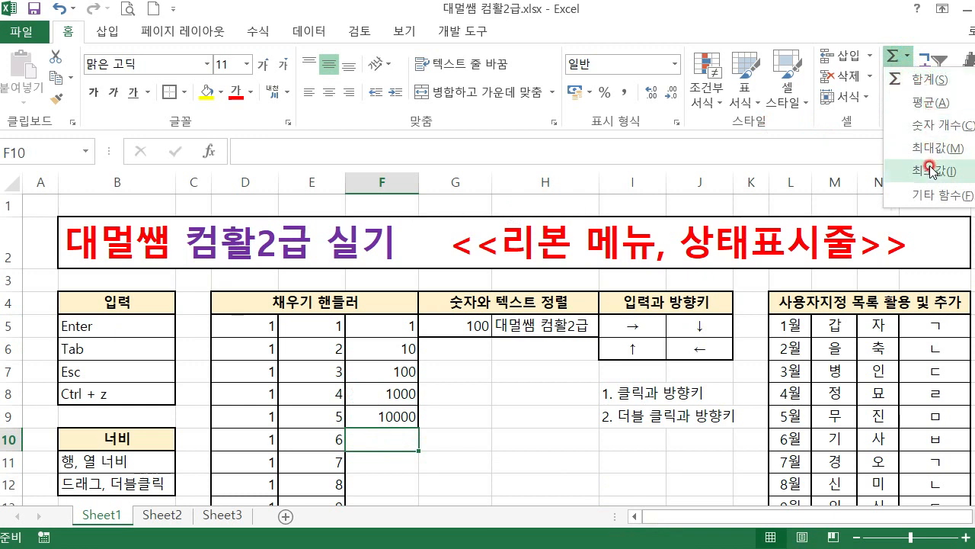
pyautogui.click(556, 354)
pyautogui.click(455, 417)
# Step: Enter the text 백 in cell F10 and 천 in cell F11 below the numbers
pyautogui.click(397, 439)
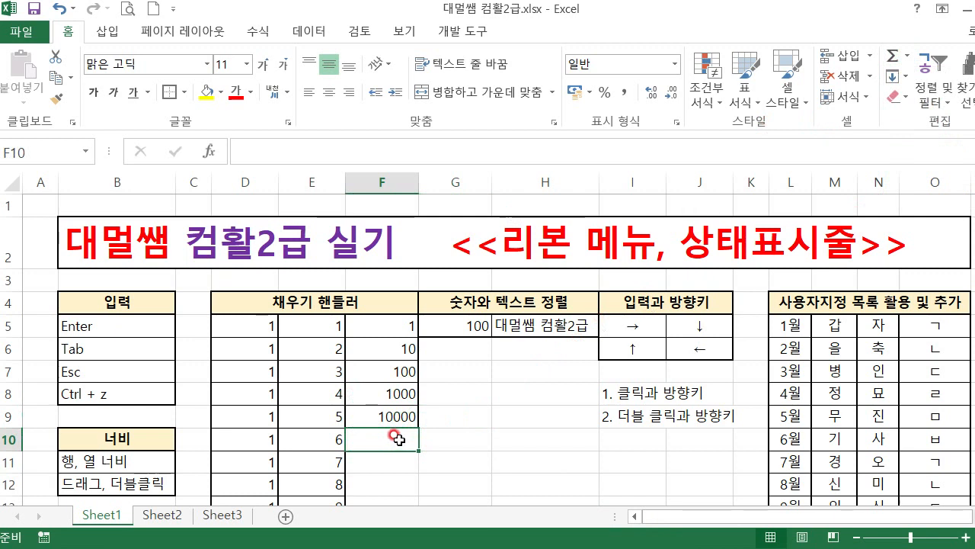
pyautogui.write('백')
pyautogui.press('Return')
pyautogui.write('천')
pyautogui.press('Return')
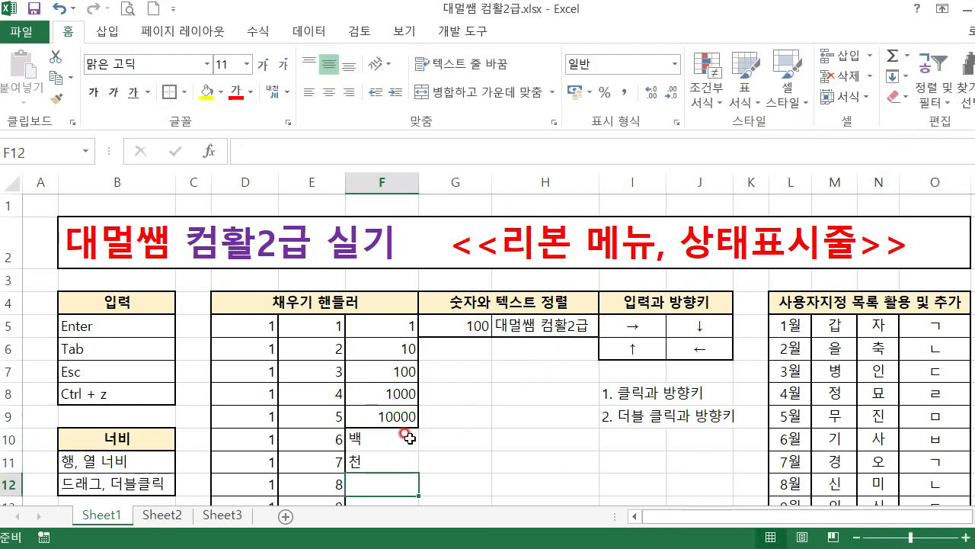
# Step: Select cells F5:F11 and turn on the numerical count, minimum and maximum for the status bar
pyautogui.click(400, 328)
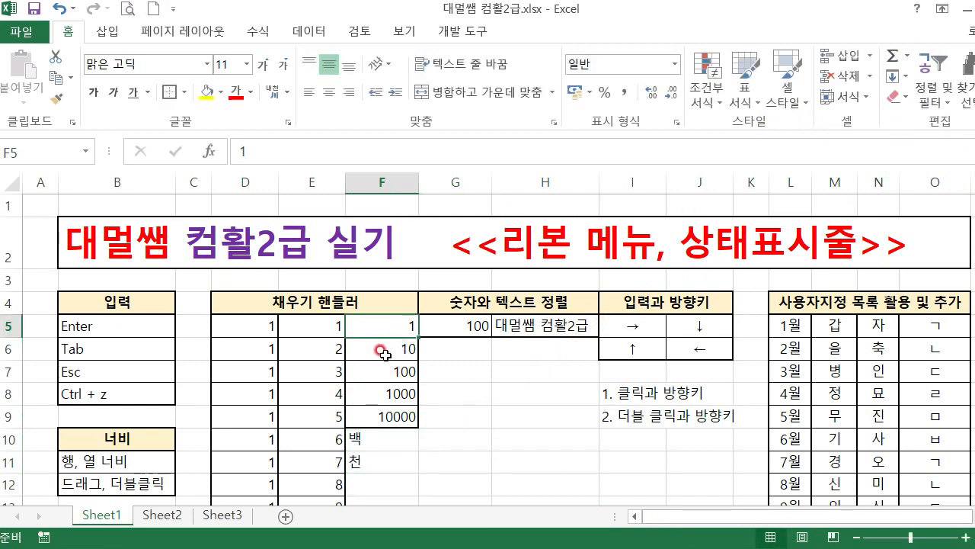
pyautogui.moveTo(390, 329); pyautogui.dragTo(402, 459)
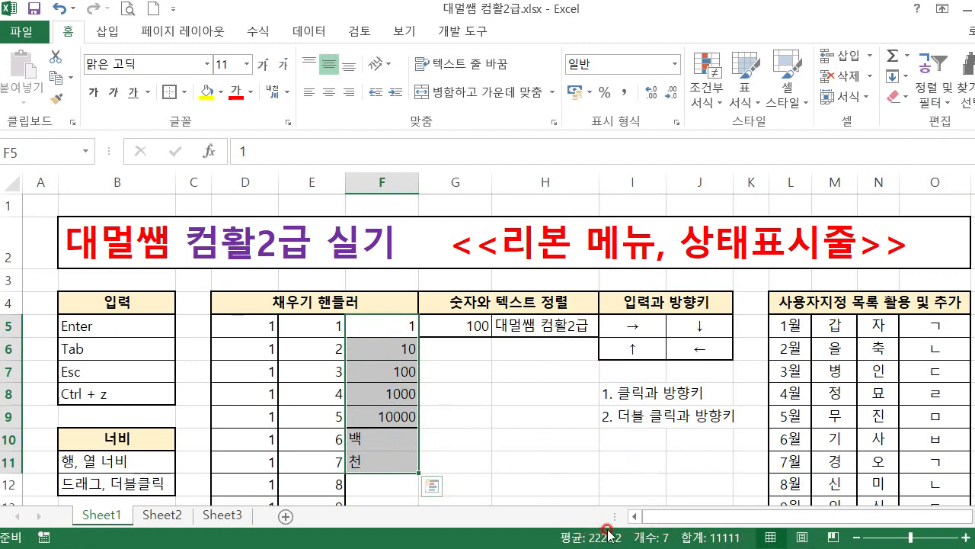
pyautogui.rightClick(496, 542)
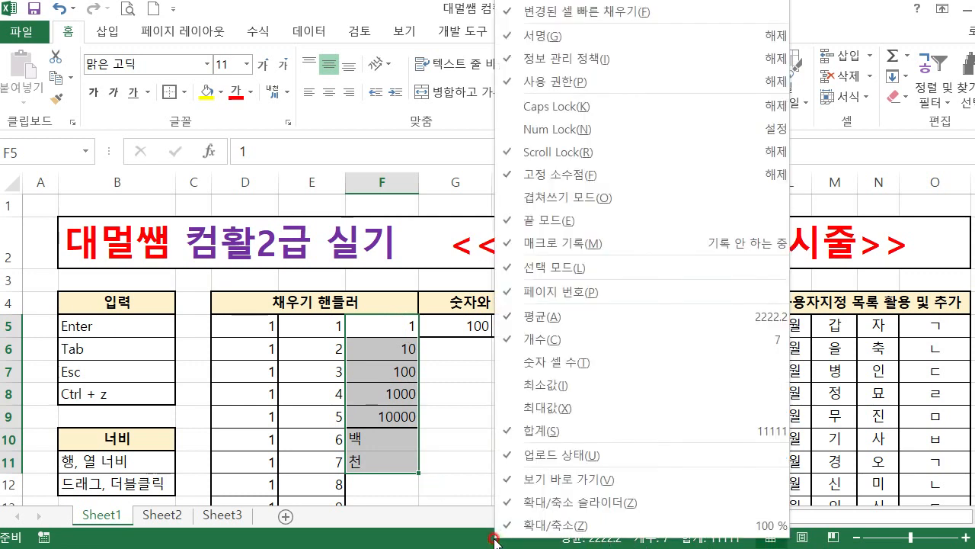
pyautogui.click(547, 367)
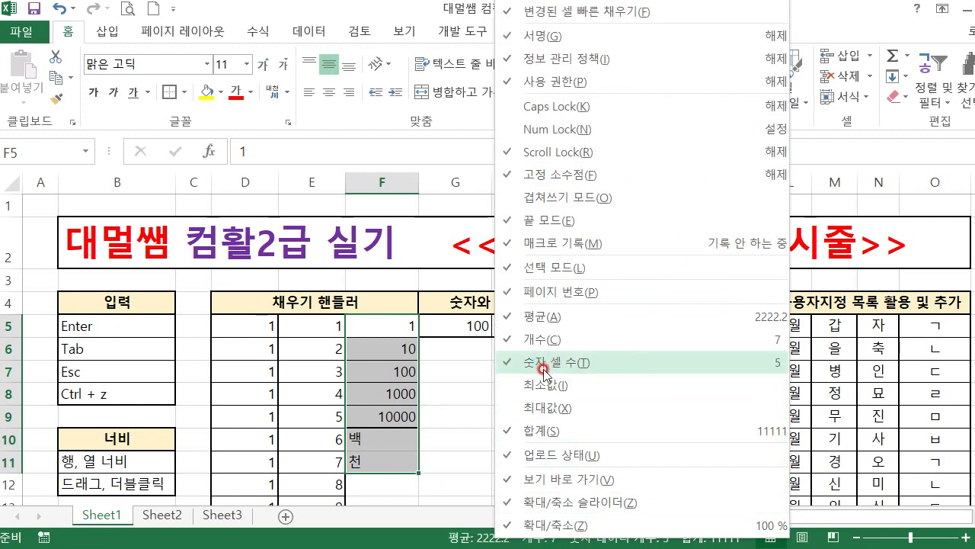
pyautogui.click(542, 384)
pyautogui.click(540, 409)
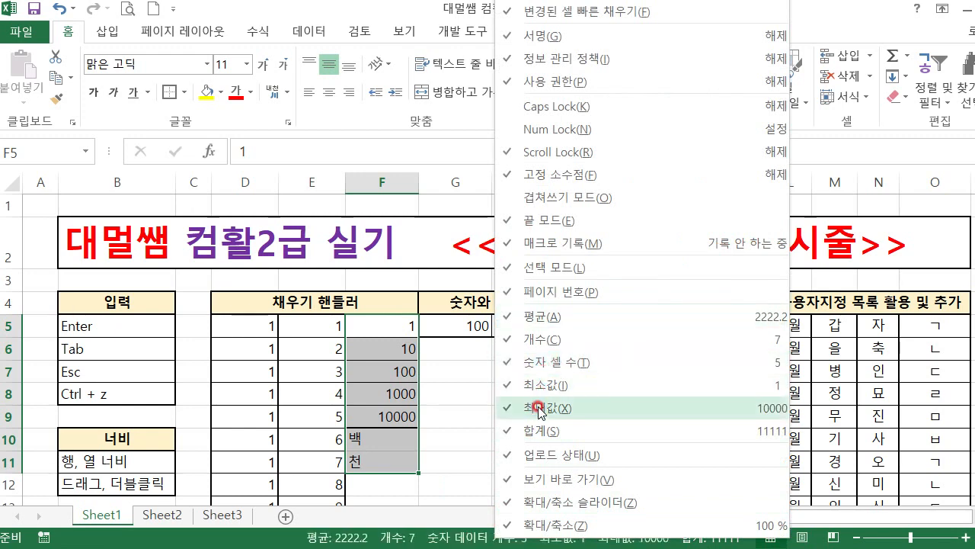
pyautogui.click(474, 392)
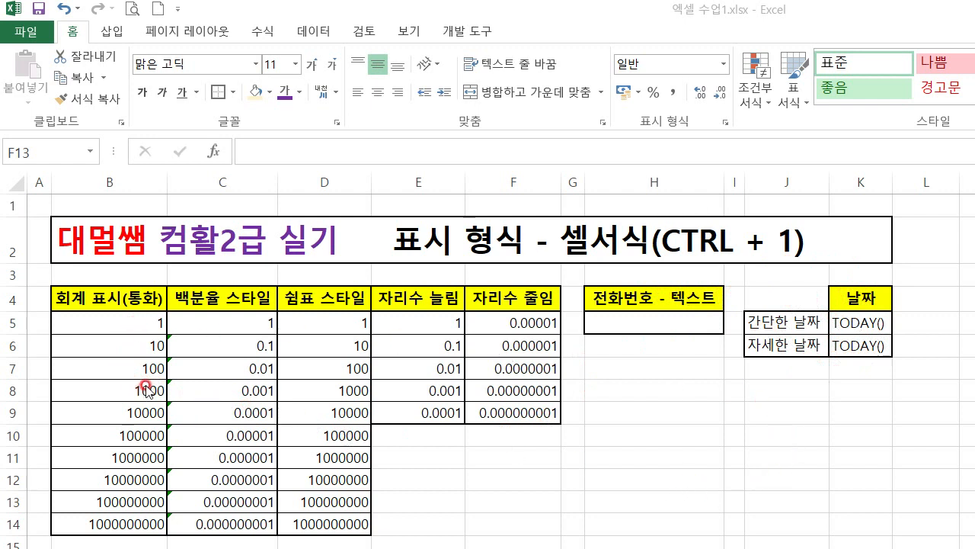
# Step: Inspect the numbers in B5:B14, view the available accounting currencies, try the won accounting format on them and revert it
pyautogui.click(142, 322)
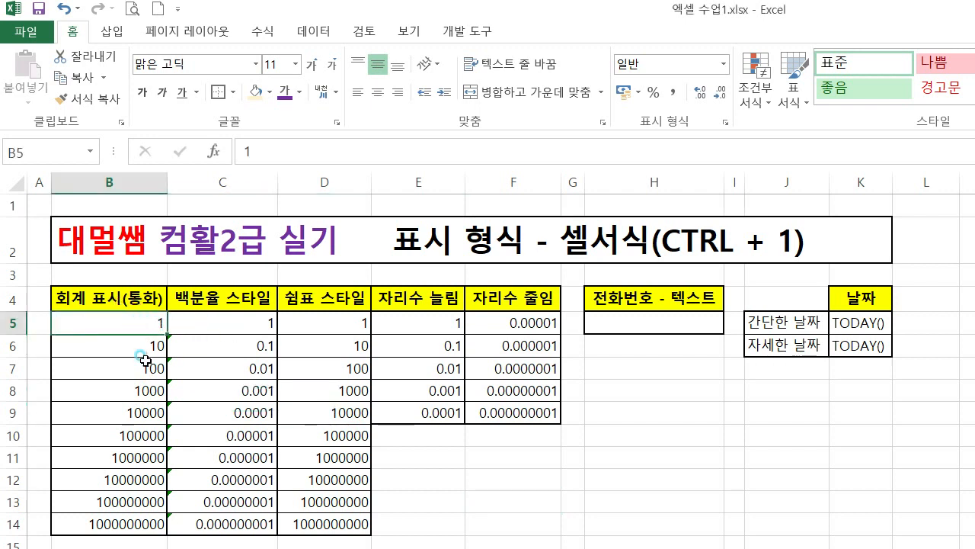
pyautogui.click(131, 393)
pyautogui.click(125, 435)
pyautogui.click(126, 479)
pyautogui.click(125, 524)
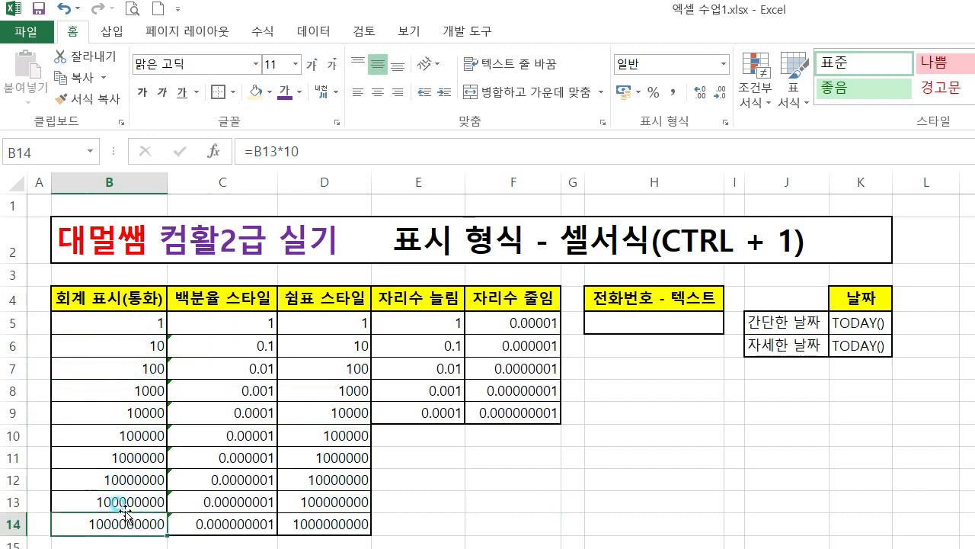
pyautogui.moveTo(150, 324); pyautogui.dragTo(147, 522)
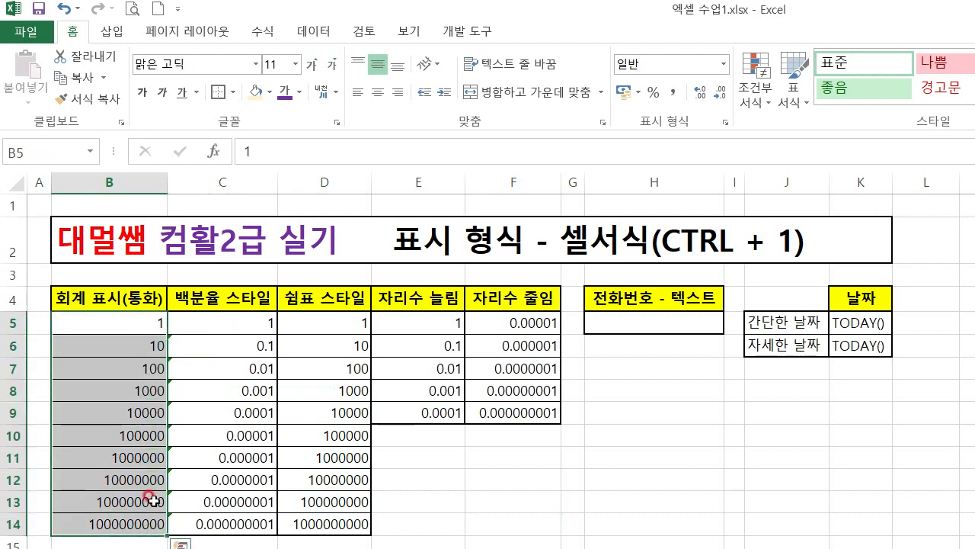
pyautogui.click(638, 92)
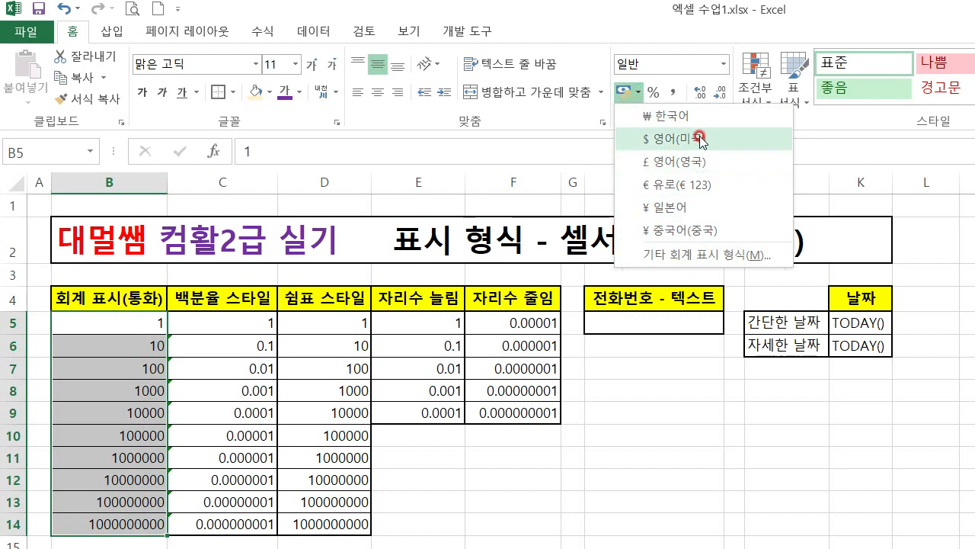
pyautogui.click(639, 92)
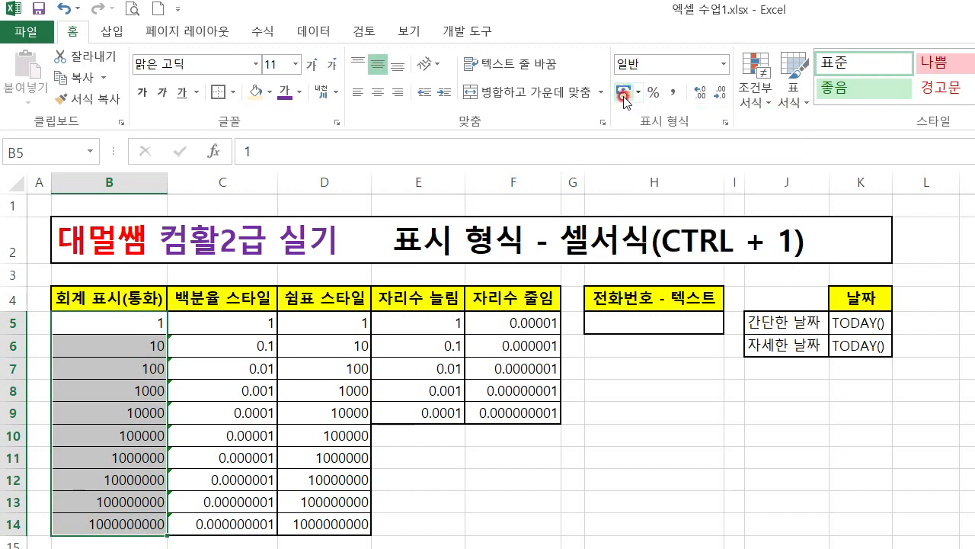
pyautogui.click(624, 98)
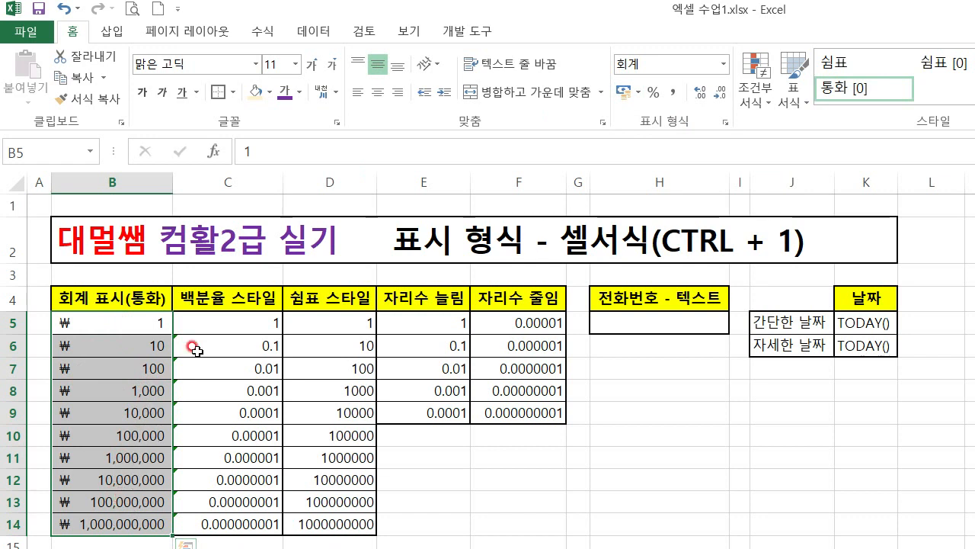
pyautogui.hotkey('ctrl', 'shift', '`')
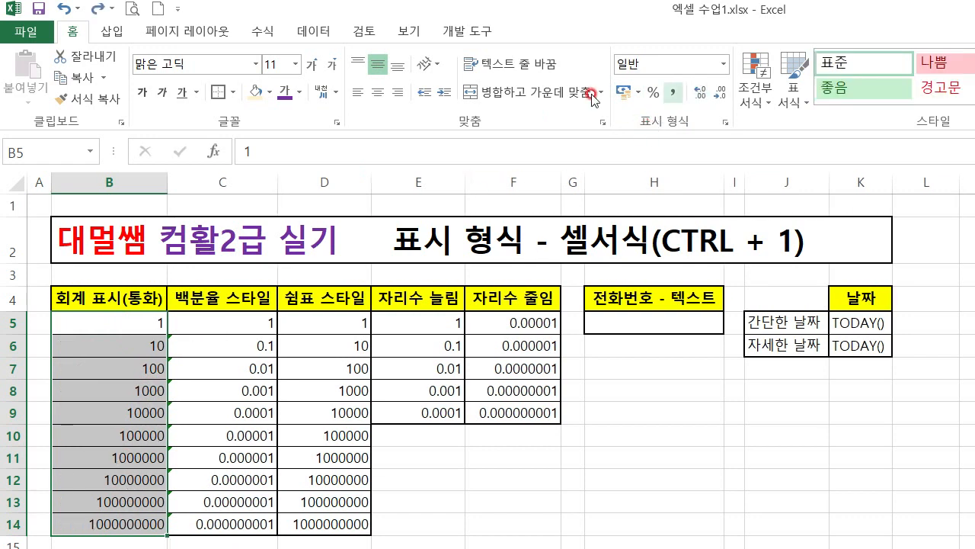
# Step: Center the values in B5:B14 and give them the won (₩) accounting format
pyautogui.click(378, 93)
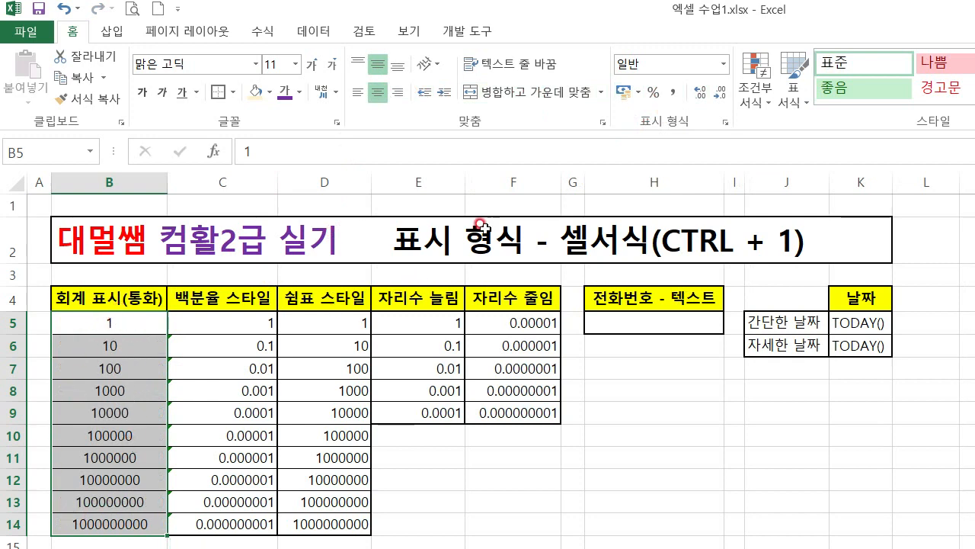
pyautogui.click(623, 93)
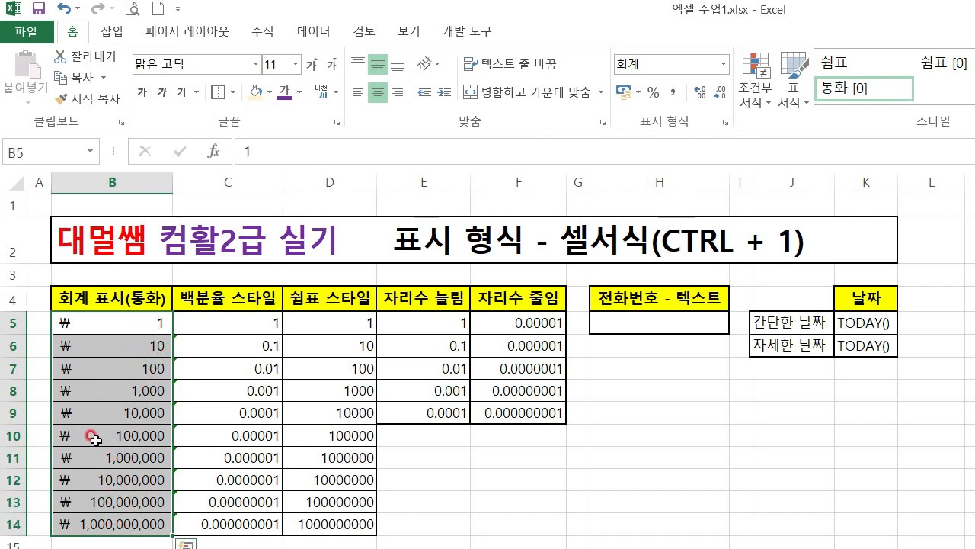
# Step: Try the percent style on C5:C14, undo it and inspect cell C7
pyautogui.moveTo(253, 326); pyautogui.dragTo(229, 524)
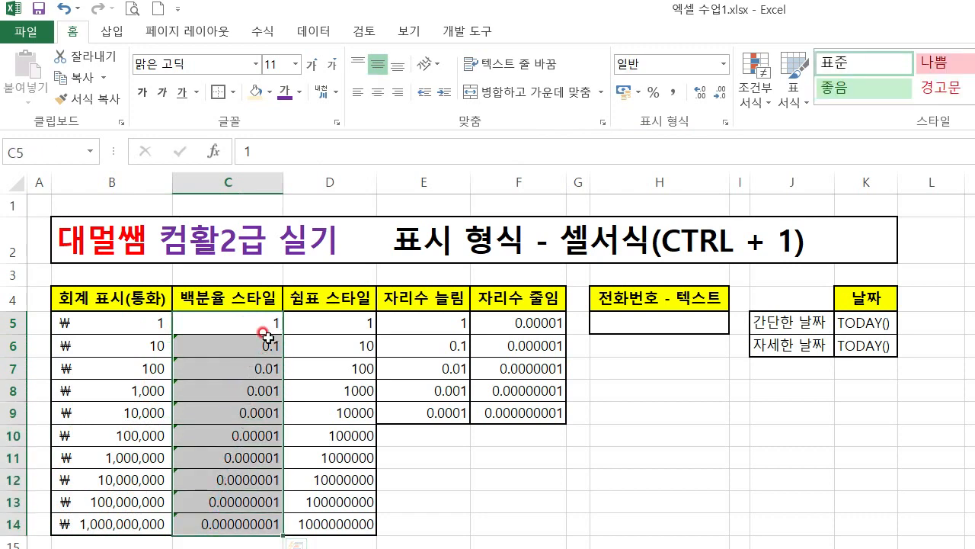
pyautogui.click(656, 94)
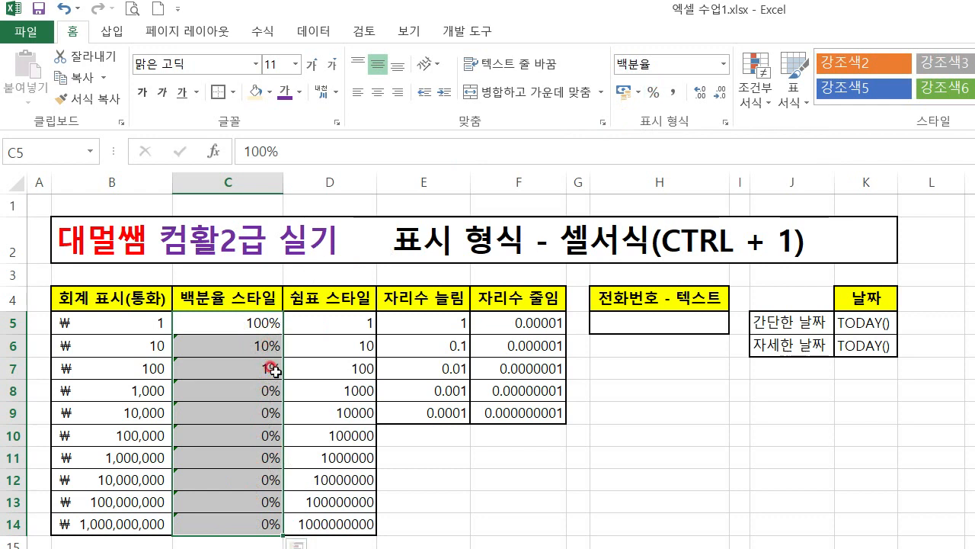
pyautogui.hotkey('ctrl', 'z')
pyautogui.click(261, 368)
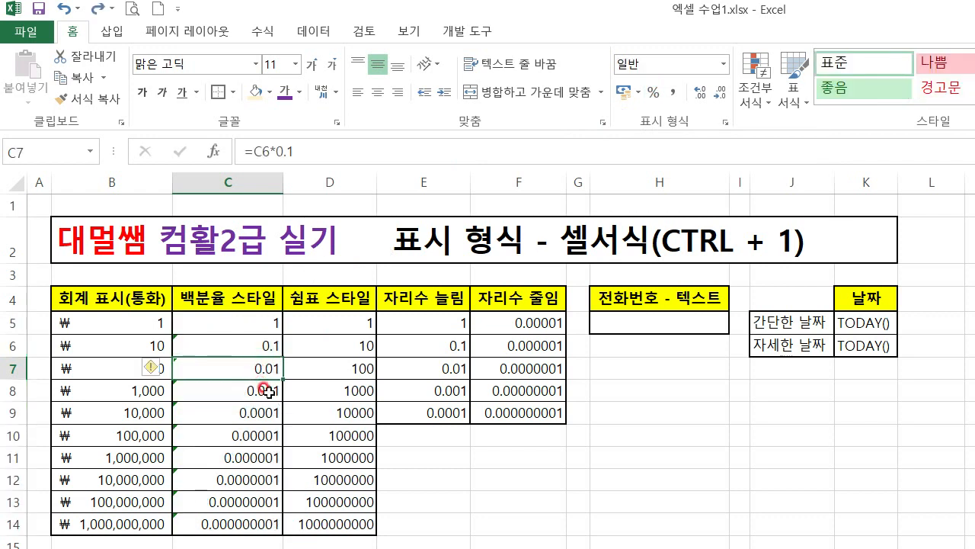
# Step: Apply the percent style to C5:C14 and increase it to seven decimal places
pyautogui.moveTo(271, 318); pyautogui.dragTo(254, 520)
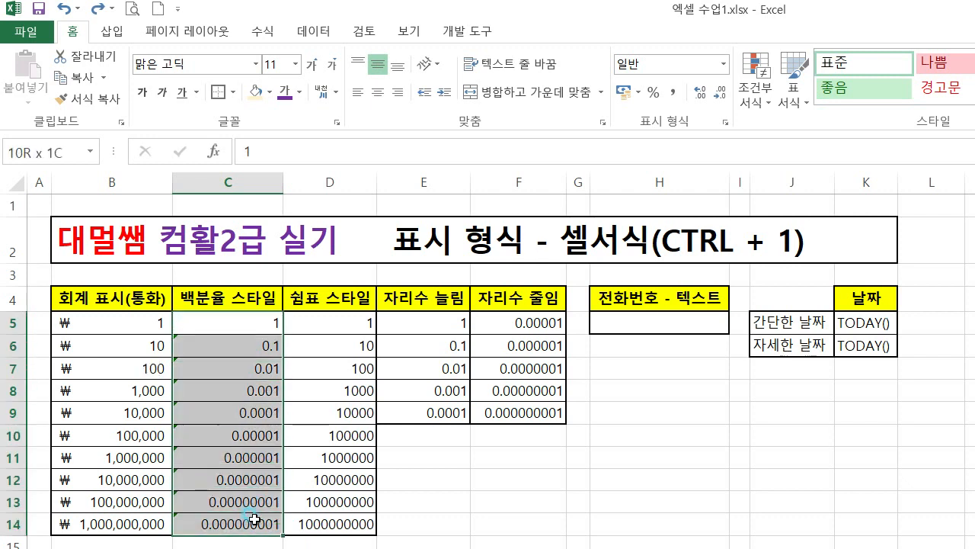
pyautogui.click(653, 93)
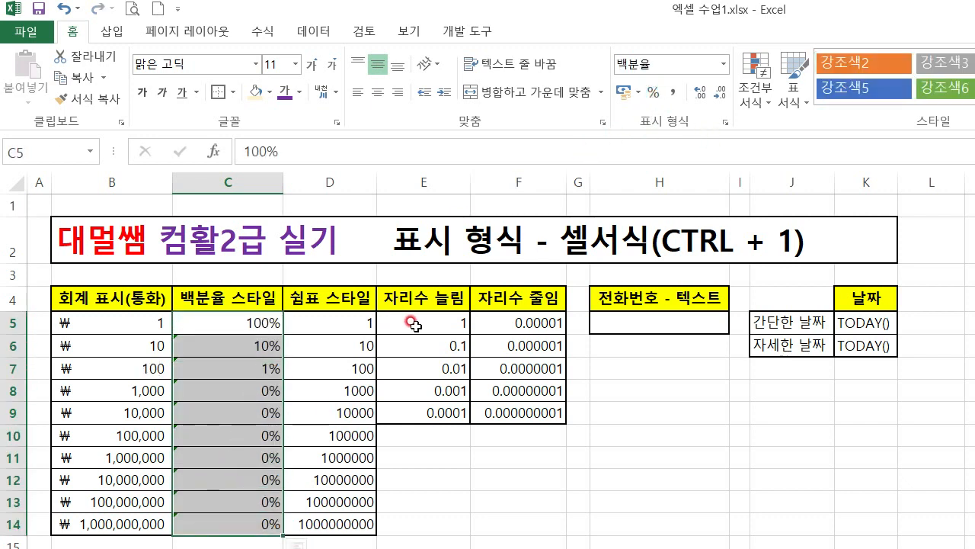
pyautogui.click(699, 97)
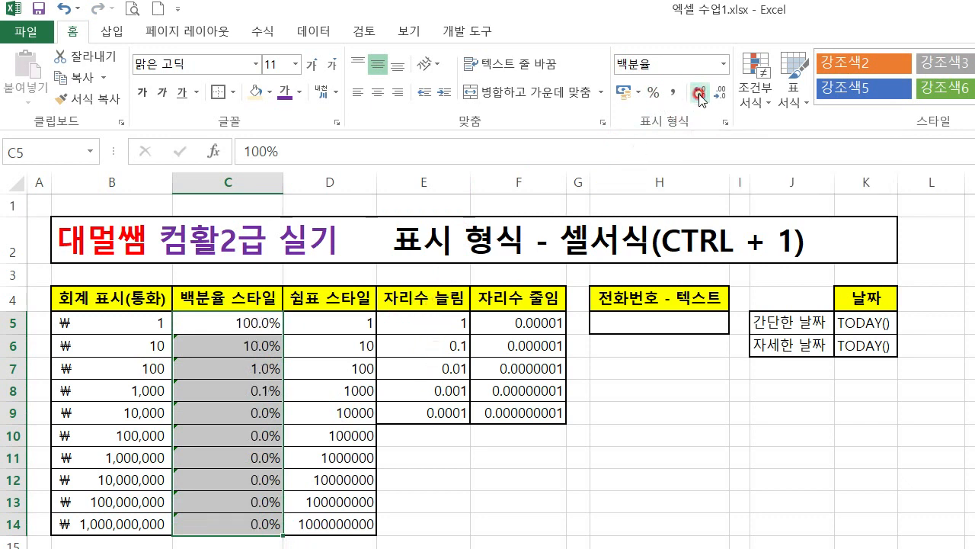
pyautogui.click(700, 97)
pyautogui.click(699, 97)
pyautogui.click(700, 97)
pyautogui.click(701, 97)
pyautogui.click(700, 97)
pyautogui.click(700, 97)
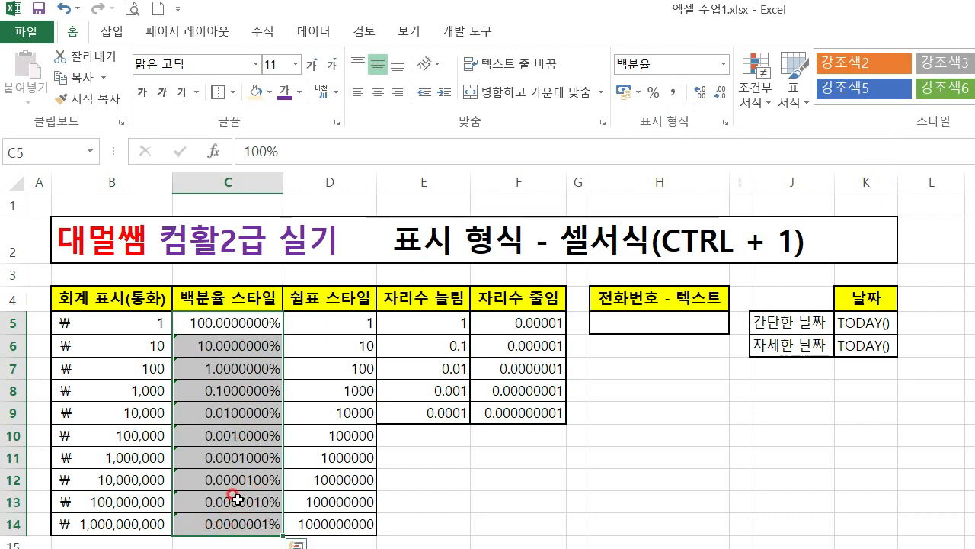
# Step: Inspect the percentages in C5:C7, and undo the added decimal places and the percent style on C5:C14
pyautogui.click(262, 322)
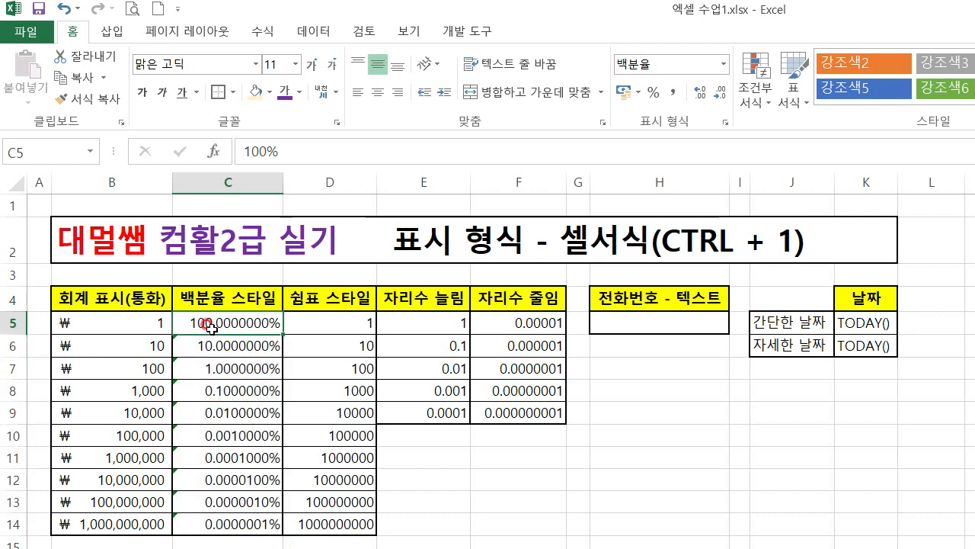
pyautogui.click(202, 349)
pyautogui.click(204, 368)
pyautogui.click(212, 324)
pyautogui.hotkey('ctrl', 'z')
pyautogui.hotkey('ctrl', 'z')
pyautogui.hotkey('ctrl', 'z')
pyautogui.hotkey('ctrl', 'z')
pyautogui.hotkey('ctrl', 'z')
pyautogui.hotkey('ctrl', 'z')
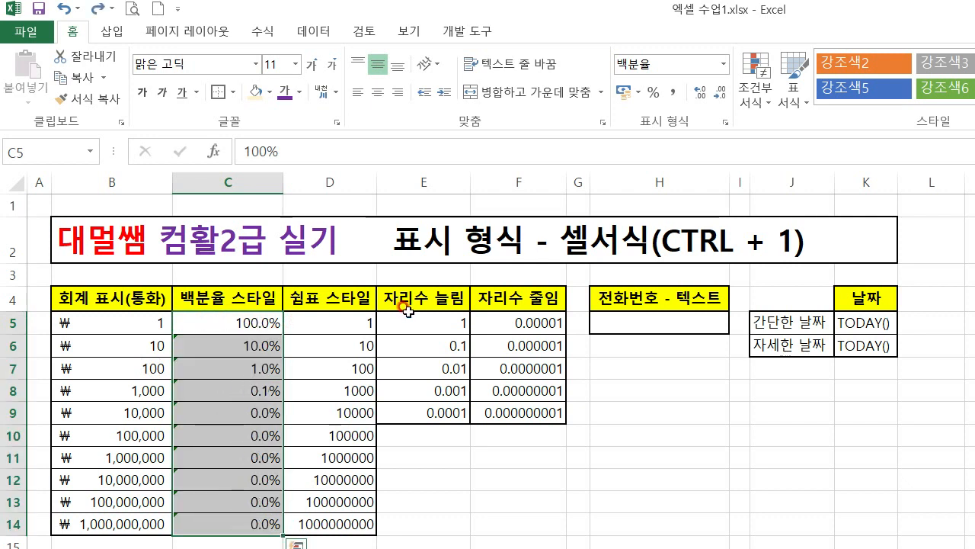
pyautogui.hotkey('ctrl', 'z')
# Step: Try the percent style on cell C5 alone and undo it
pyautogui.click(228, 339)
pyautogui.click(253, 318)
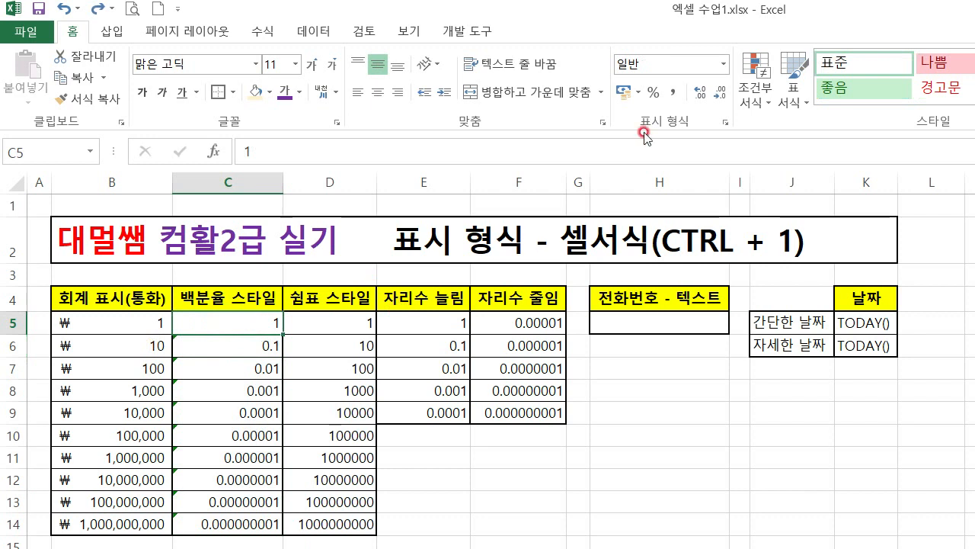
pyautogui.click(656, 93)
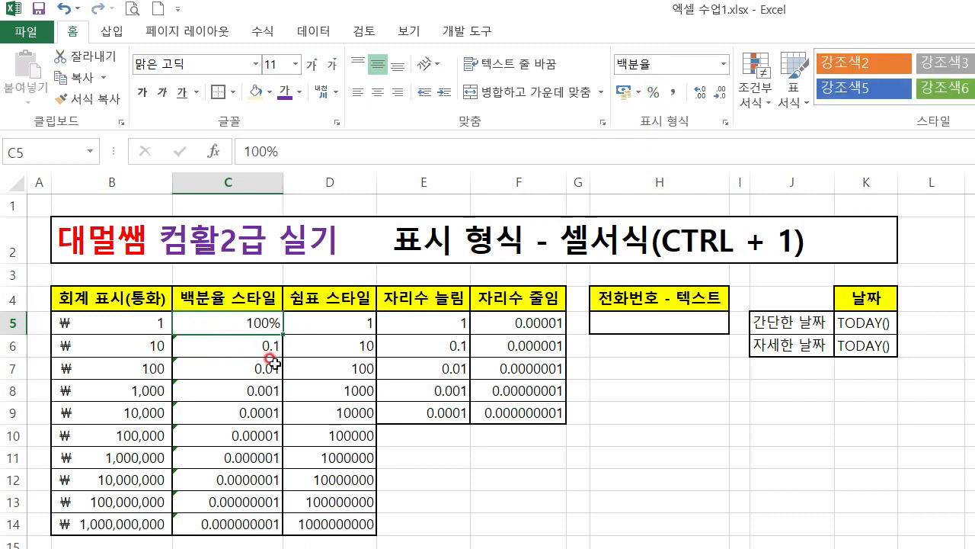
pyautogui.hotkey('ctrl', 'z')
# Step: Undo the won accounting format on B5:B14 and apply it again
pyautogui.moveTo(273, 323); pyautogui.dragTo(228, 525)
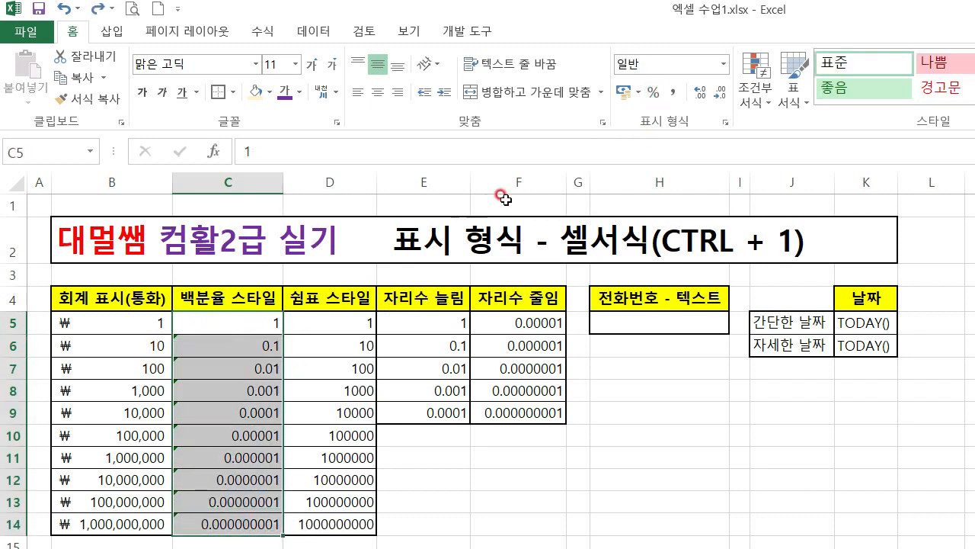
pyautogui.hotkey('ctrl', 'z')
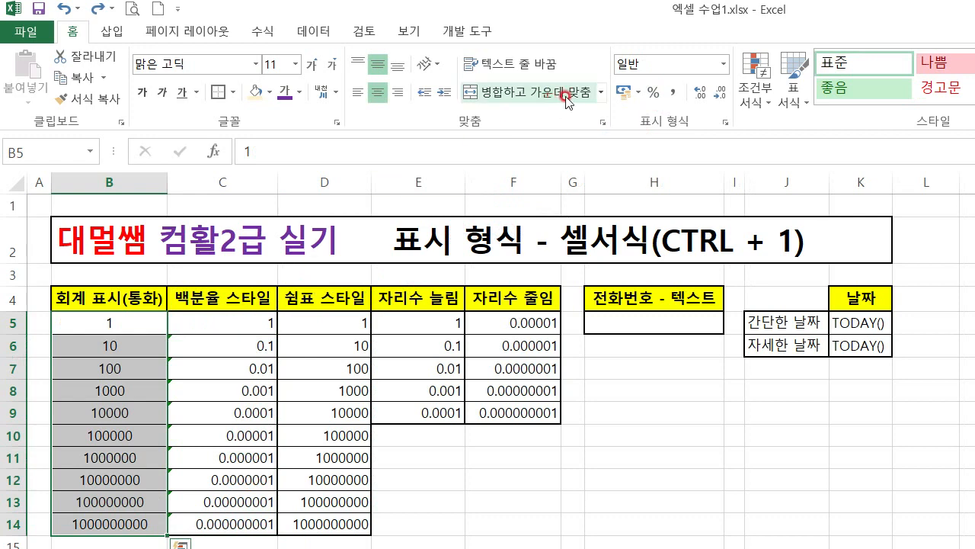
pyautogui.click(619, 92)
# Step: Format C5:C14 in percent style with seven decimal places
pyautogui.moveTo(252, 322); pyautogui.dragTo(238, 518)
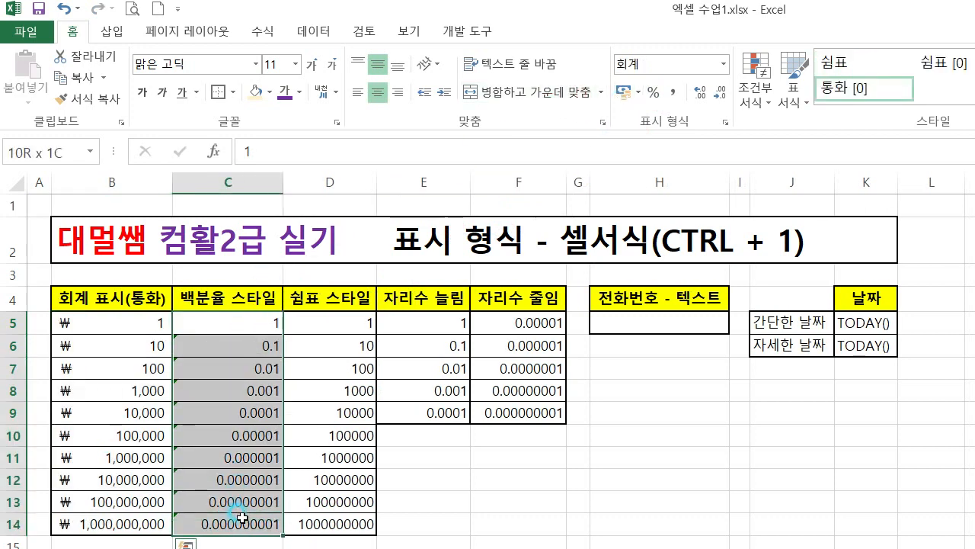
pyautogui.click(653, 93)
pyautogui.click(695, 91)
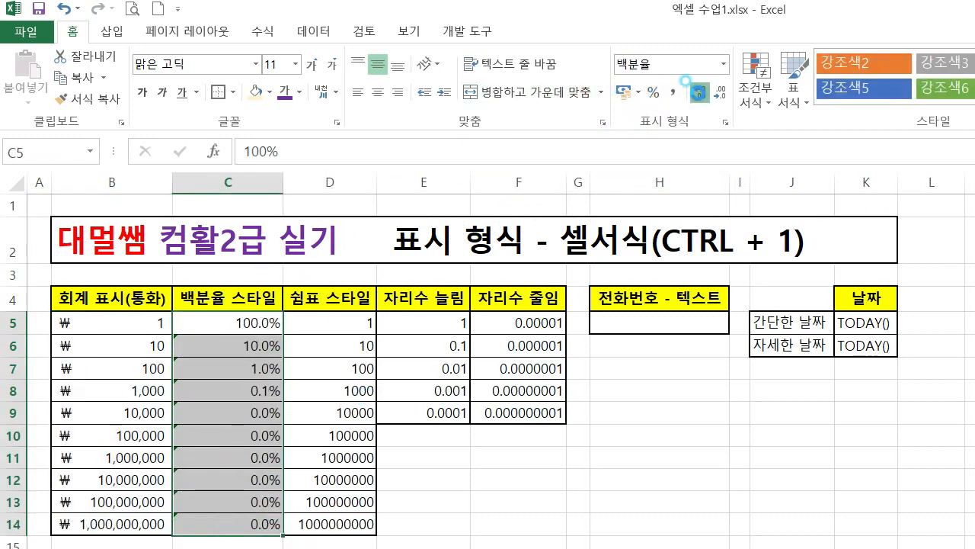
pyautogui.tripleClick(693, 90)
pyautogui.doubleClick(695, 91)
pyautogui.click(694, 92)
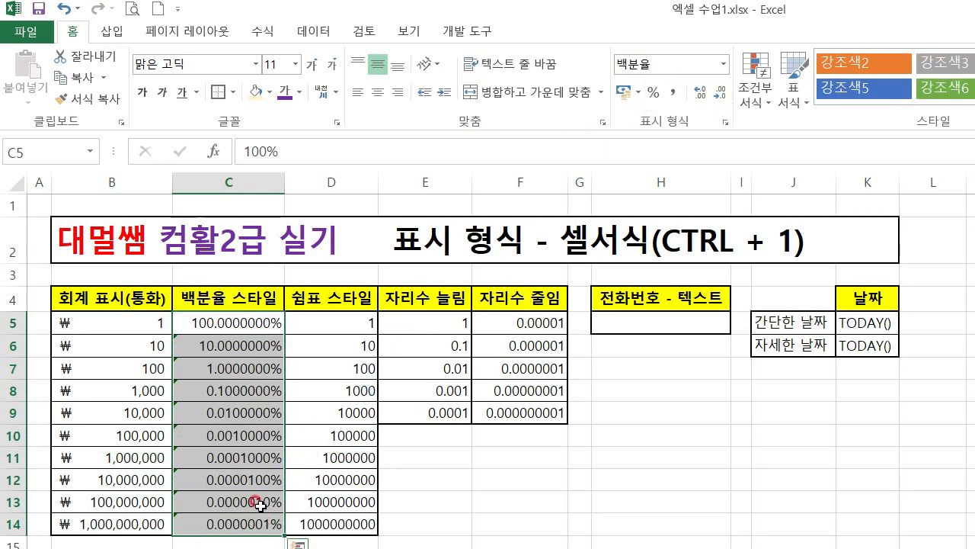
# Step: Apply the comma style to D5:D14 and display E5:E9 with four decimal places
pyautogui.moveTo(348, 323); pyautogui.dragTo(352, 524)
pyautogui.click(674, 94)
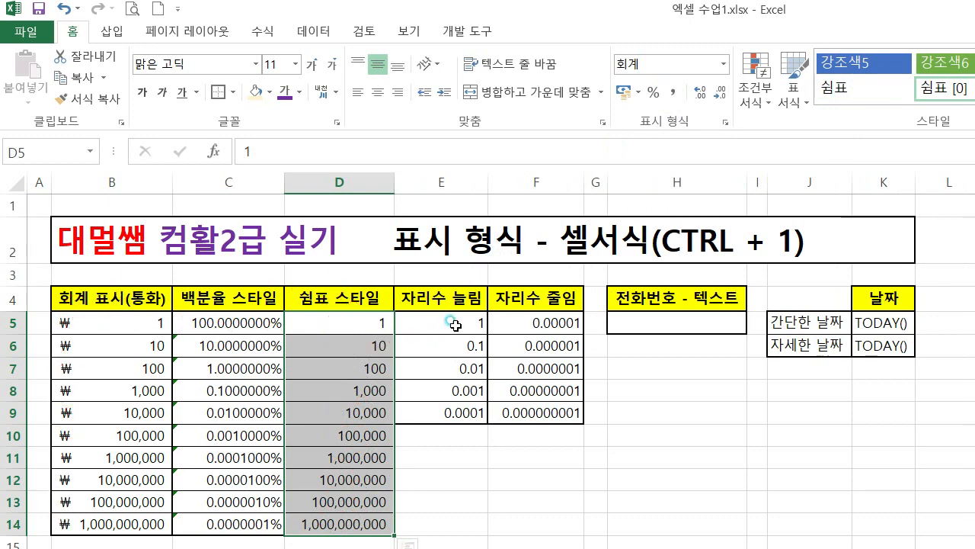
pyautogui.moveTo(455, 325); pyautogui.dragTo(461, 414)
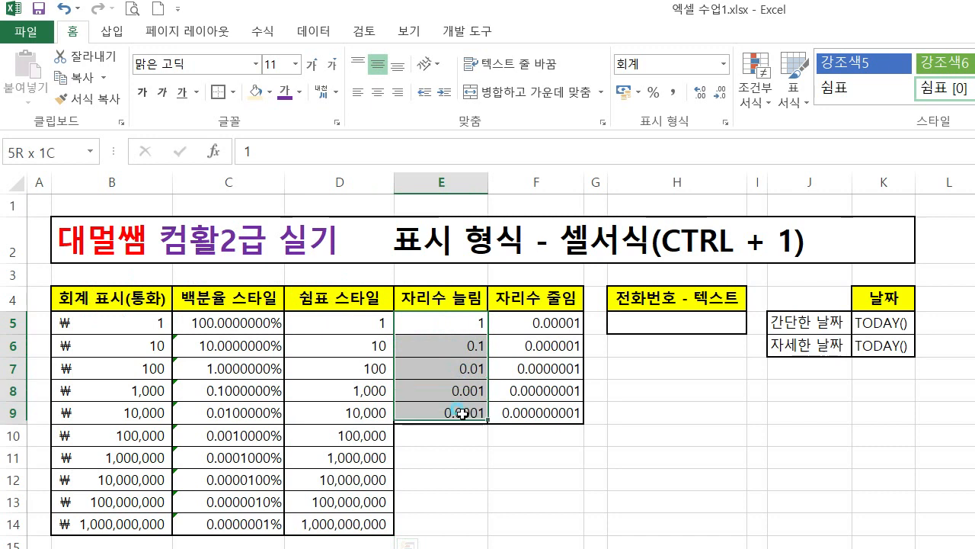
pyautogui.click(703, 92)
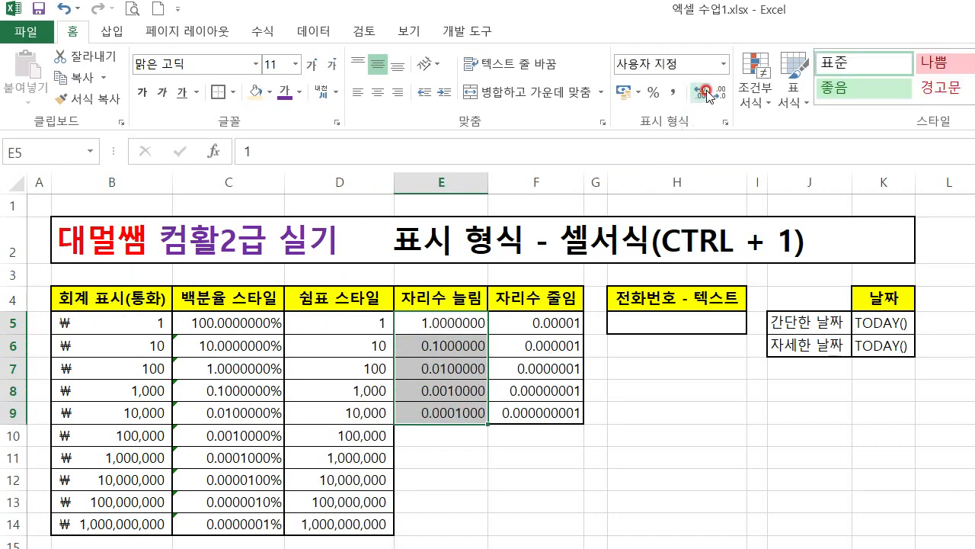
pyautogui.click(721, 94)
pyautogui.click(722, 94)
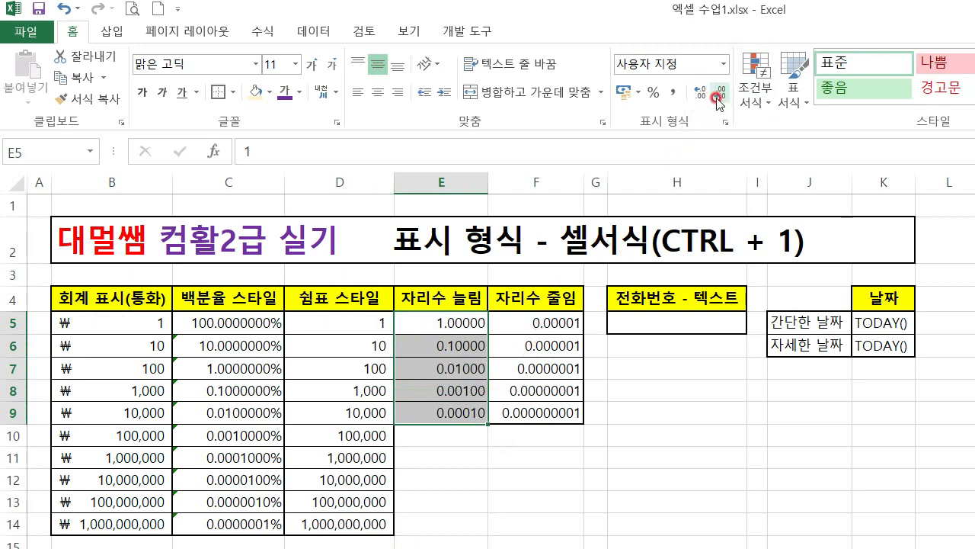
pyautogui.click(722, 93)
# Step: Try decreasing and increasing the number of decimal places shown in F5:F9
pyautogui.moveTo(548, 323); pyautogui.dragTo(541, 405)
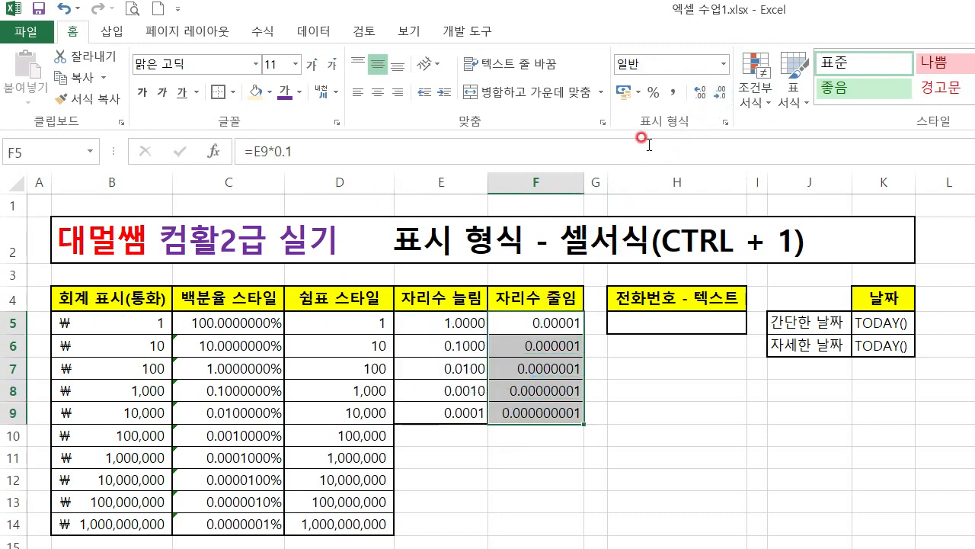
pyautogui.click(722, 93)
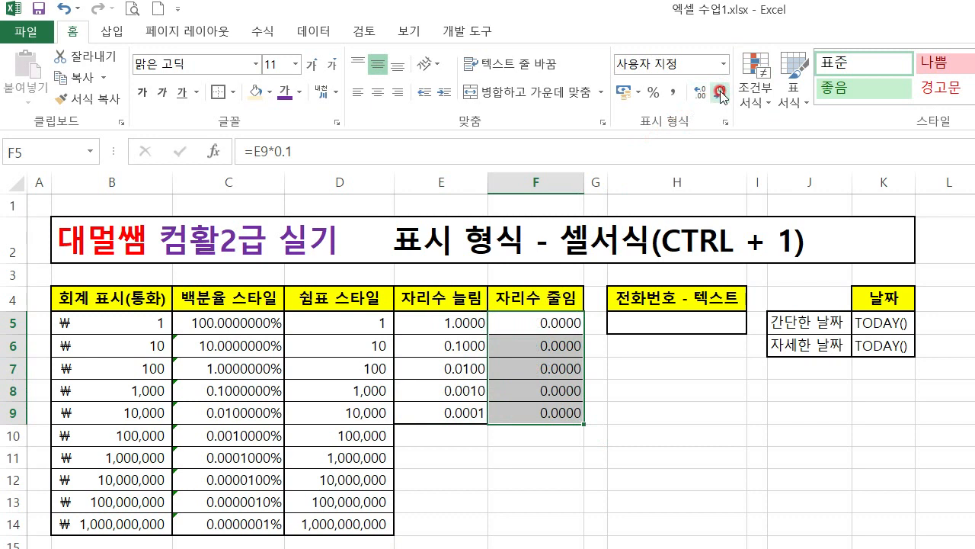
pyautogui.click(721, 93)
pyautogui.click(704, 96)
pyautogui.click(704, 95)
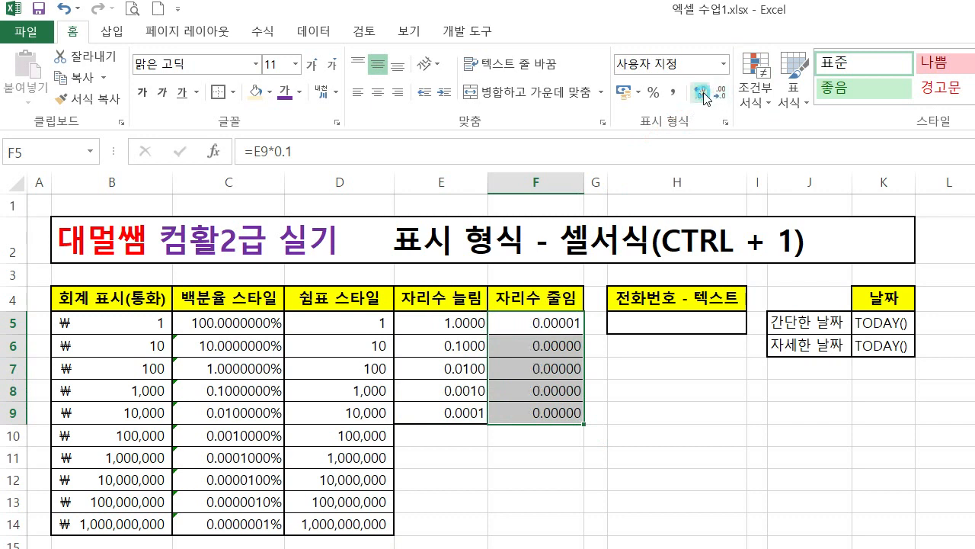
pyautogui.click(704, 94)
pyautogui.click(704, 95)
pyautogui.click(704, 95)
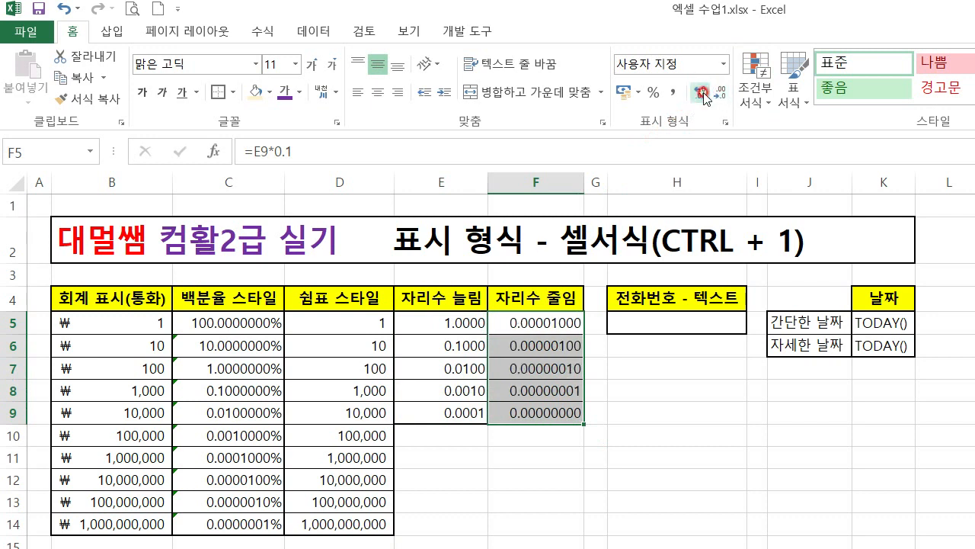
pyautogui.click(704, 94)
# Step: Undo all the decimal place changes made to F5:F9
pyautogui.hotkey('ctrl', 'z')
pyautogui.hotkey('ctrl', 'z')
pyautogui.hotkey('ctrl', 'z')
pyautogui.hotkey('ctrl', 'z')
pyautogui.hotkey('ctrl', 'z')
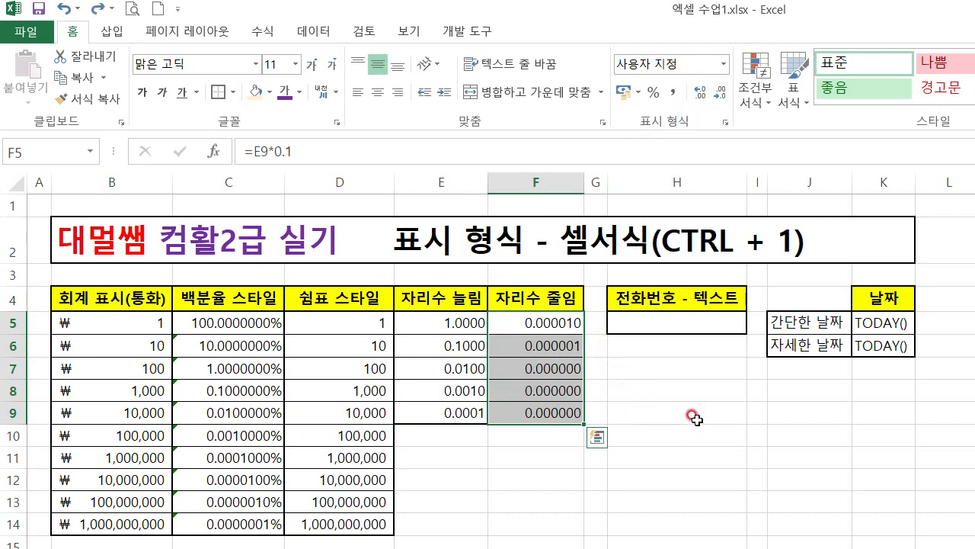
pyautogui.hotkey('ctrl', 'z')
pyautogui.hotkey('ctrl', 'z')
pyautogui.hotkey('ctrl', 'z')
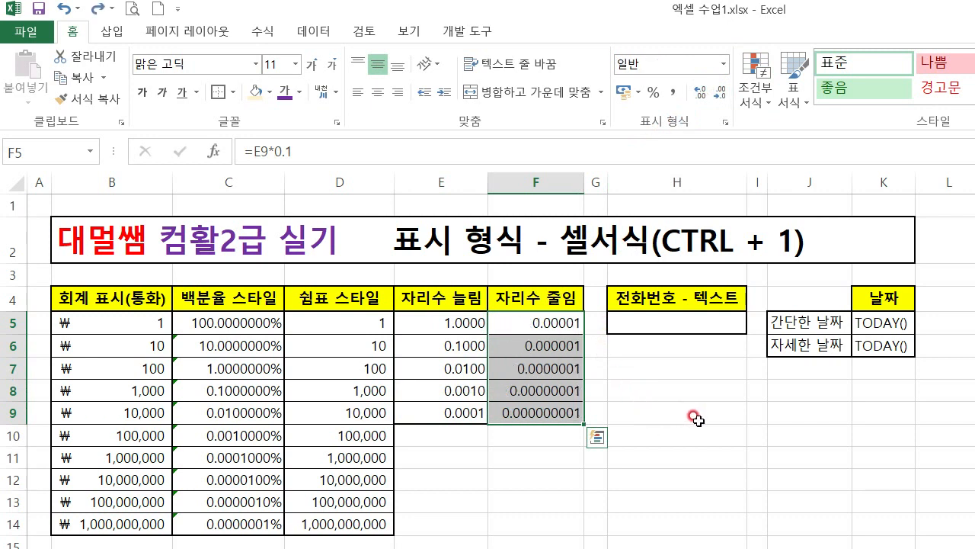
# Step: Try decreasing the number of decimal places shown in F5:F9, and undo the change
pyautogui.click(548, 369)
pyautogui.moveTo(538, 322); pyautogui.dragTo(544, 412)
pyautogui.rightClick(564, 393)
pyautogui.click(720, 93)
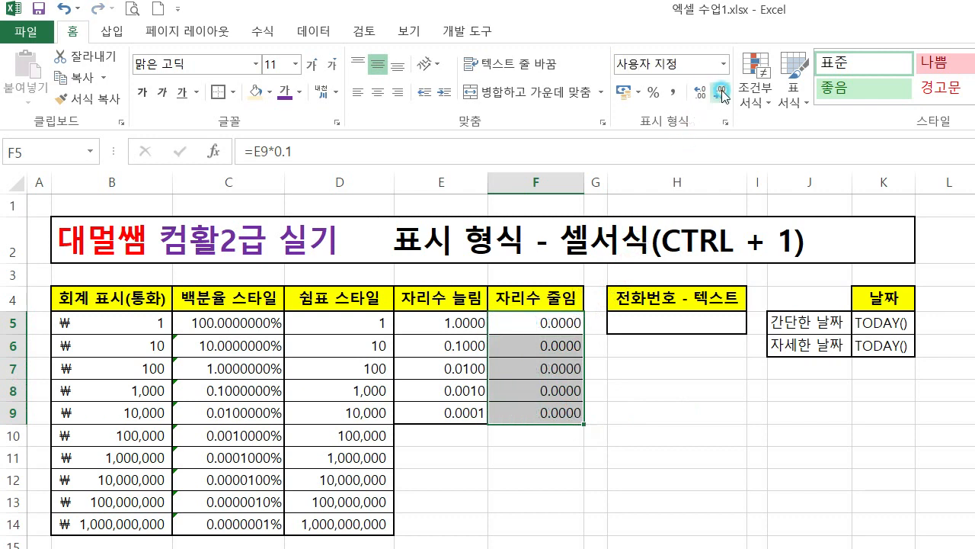
pyautogui.hotkey('ctrl', 'z')
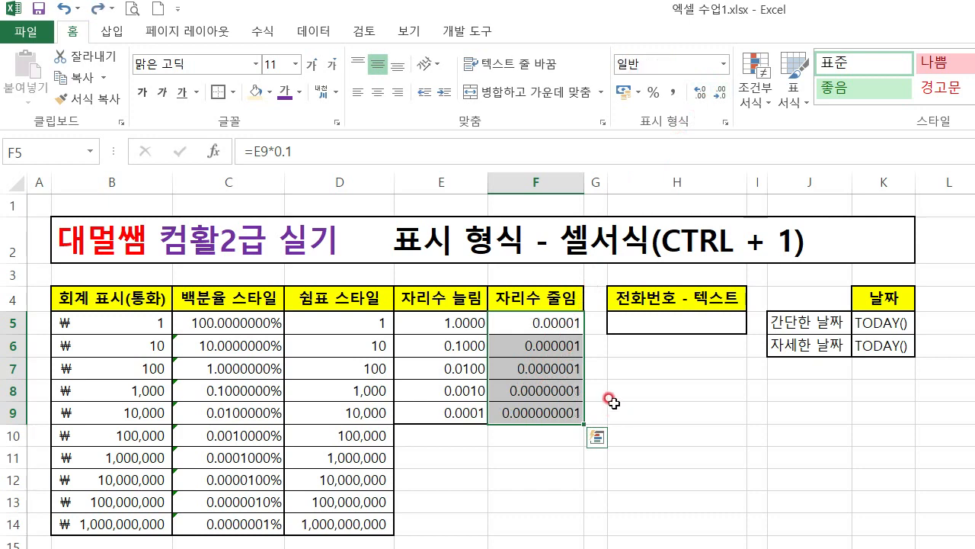
# Step: Replace the formula in F5 with the value 1.00001
pyautogui.doubleClick(536, 322)
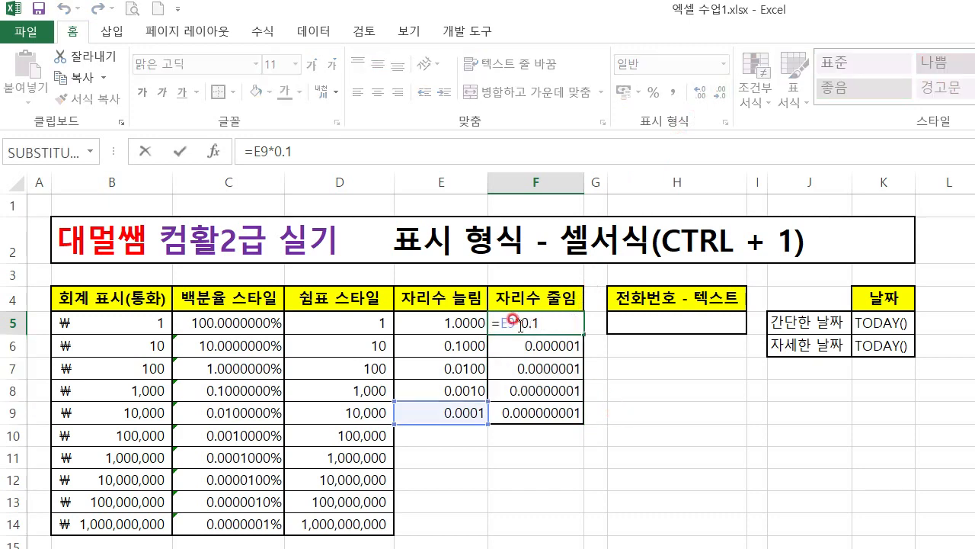
pyautogui.press('Escape')
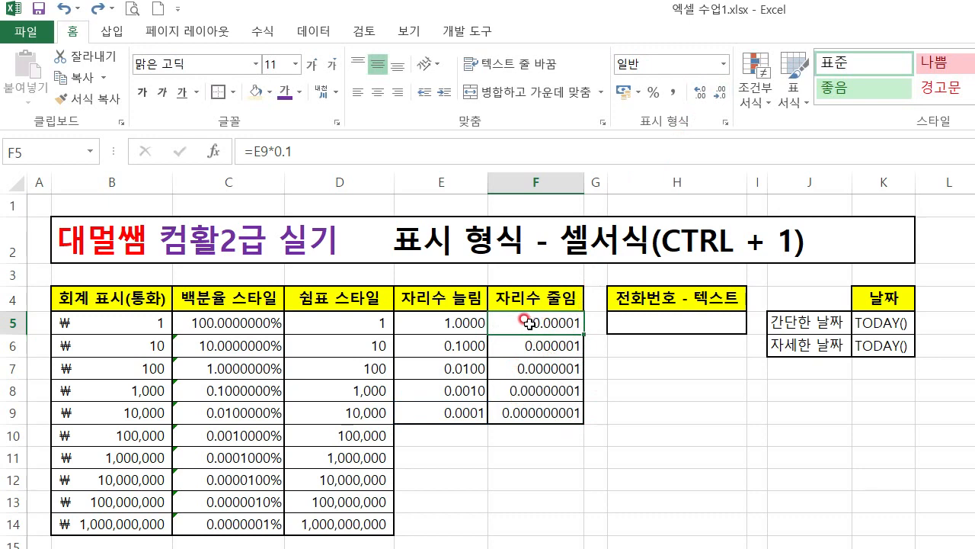
pyautogui.doubleClick(528, 322)
pyautogui.write('1.000')
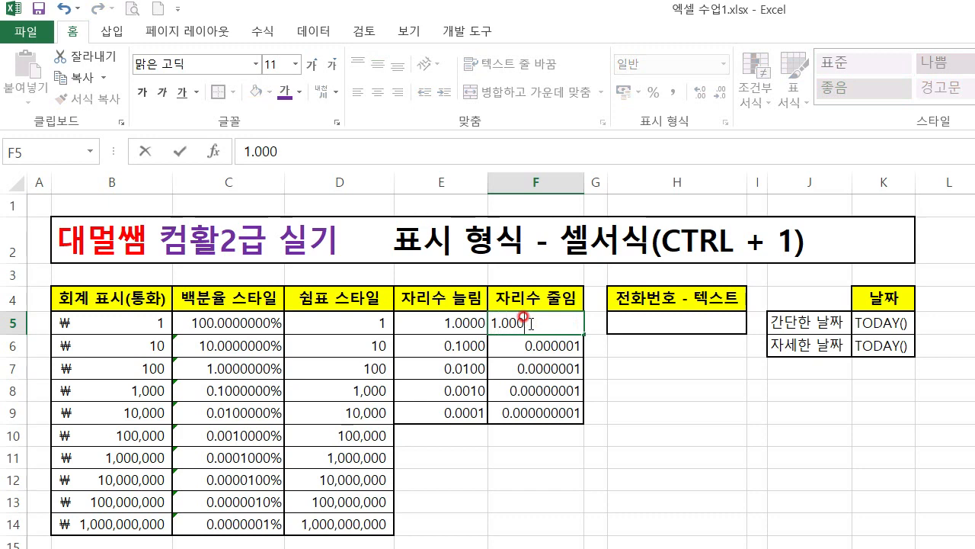
pyautogui.press('Return')
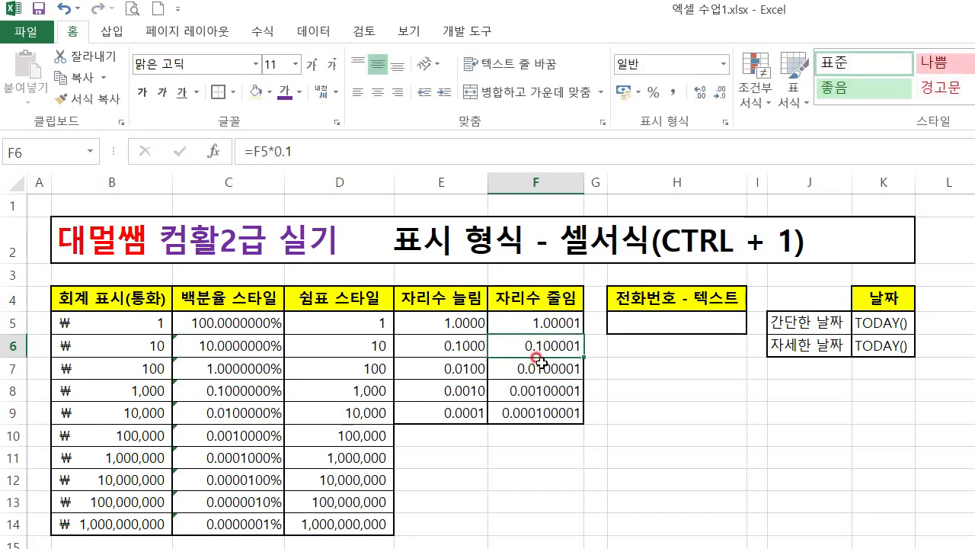
# Step: Reduce the number format of F5:F9 to no decimal places
pyautogui.moveTo(549, 323); pyautogui.dragTo(540, 405)
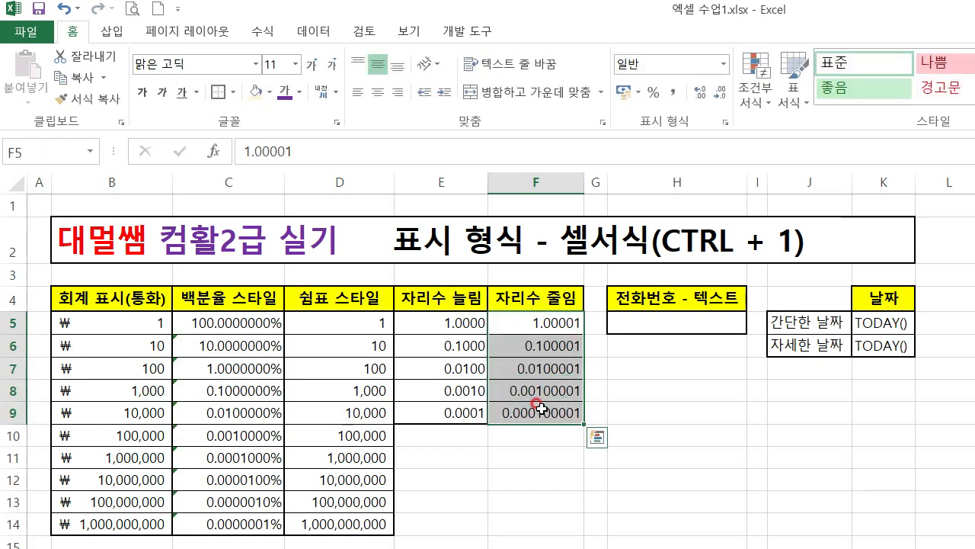
pyautogui.click(719, 93)
pyautogui.click(720, 93)
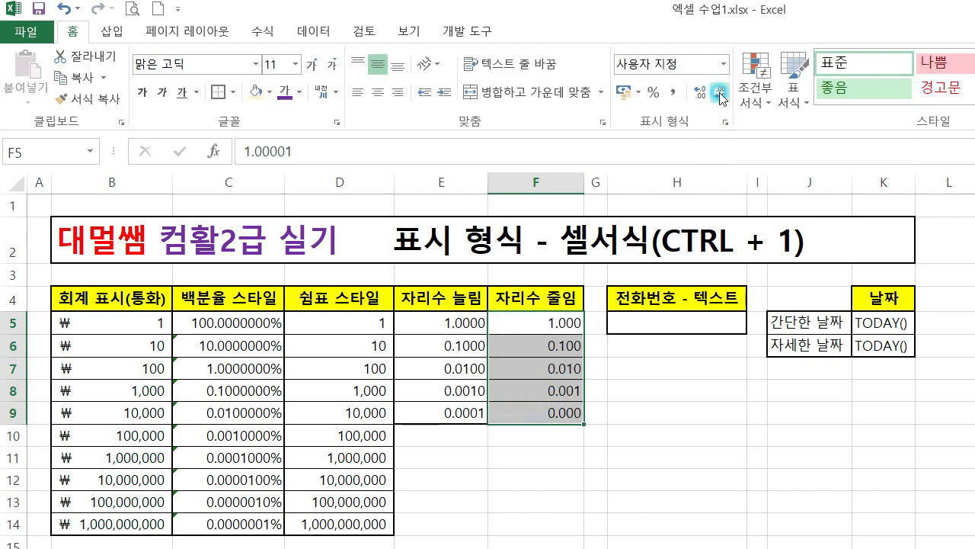
pyautogui.click(720, 93)
pyautogui.click(720, 93)
pyautogui.click(720, 93)
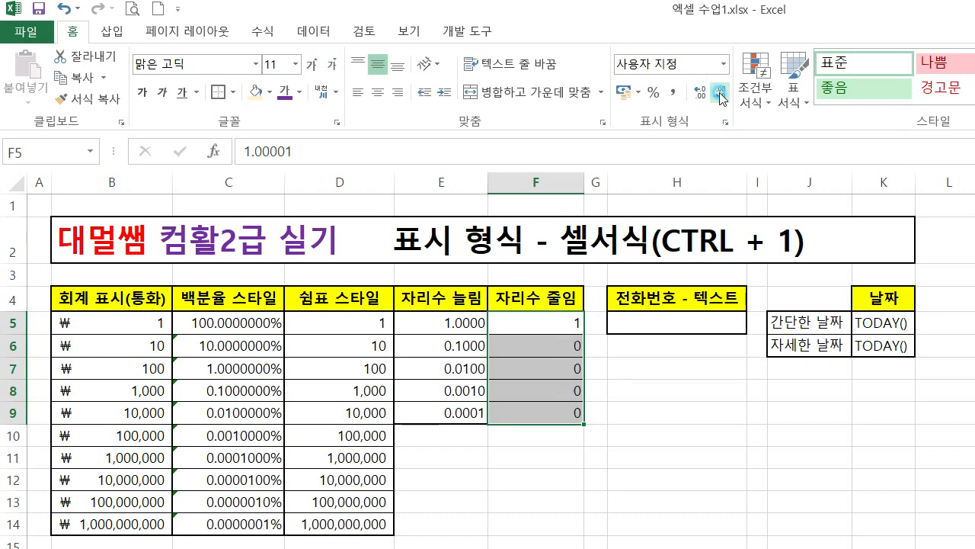
# Step: Increase the decimals of F5:F9 to five places and reduce them to four
pyautogui.click(701, 95)
pyautogui.click(701, 94)
pyautogui.click(701, 95)
pyautogui.click(701, 94)
pyautogui.click(701, 94)
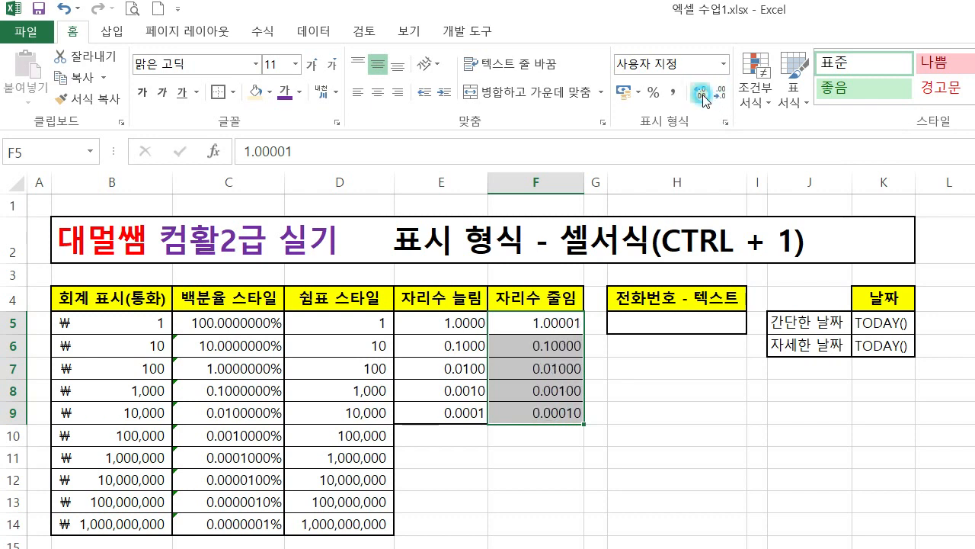
pyautogui.click(720, 93)
# Step: Enter the phone number in H5 under the 전화번호 - 텍스트 heading
pyautogui.click(659, 323)
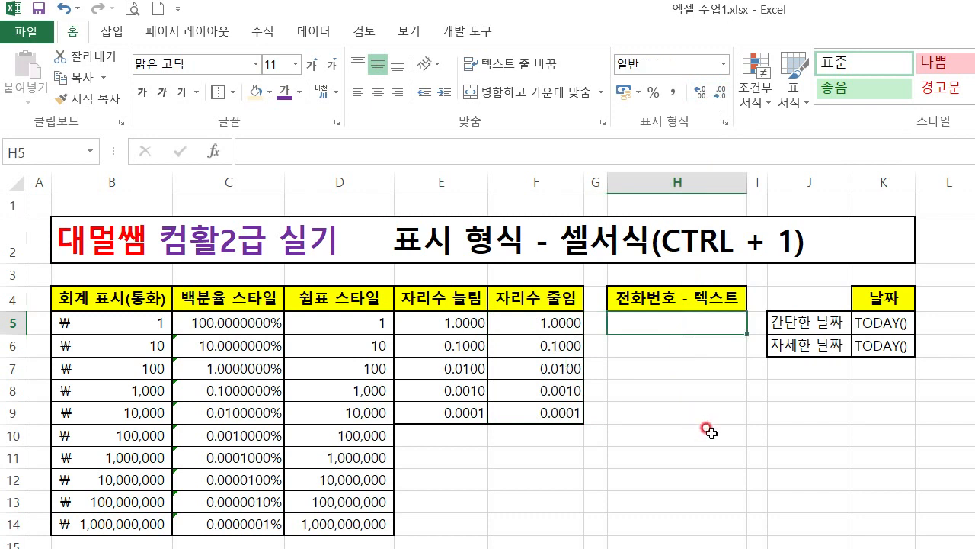
pyautogui.write('010')
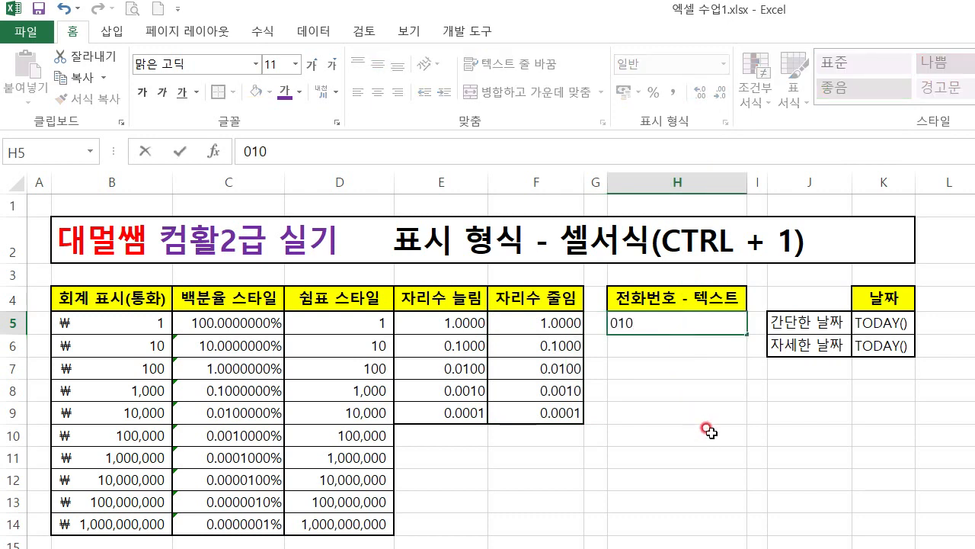
pyautogui.write('11112222')
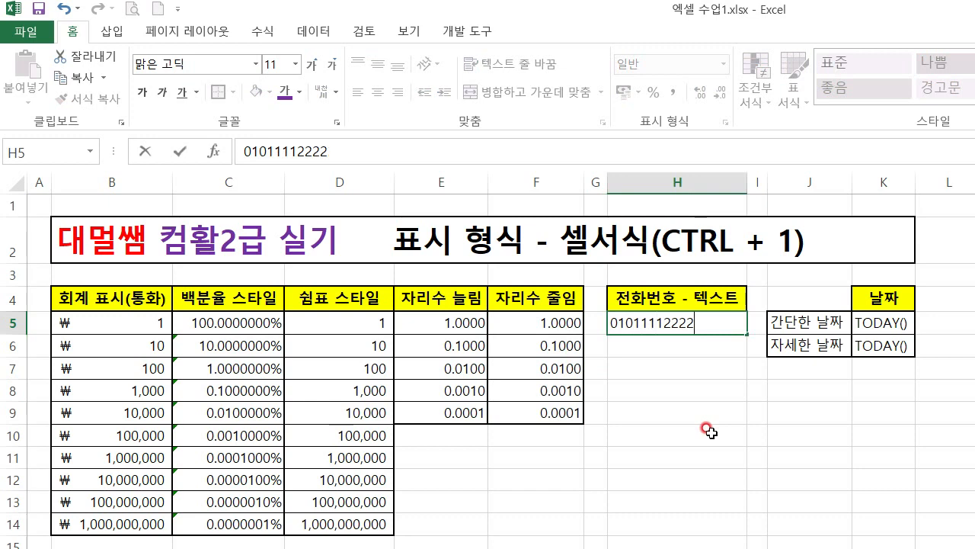
pyautogui.press('Return')
# Step: Format H5 as text (텍스트) and add a leading 0 to its phone number
pyautogui.click(671, 323)
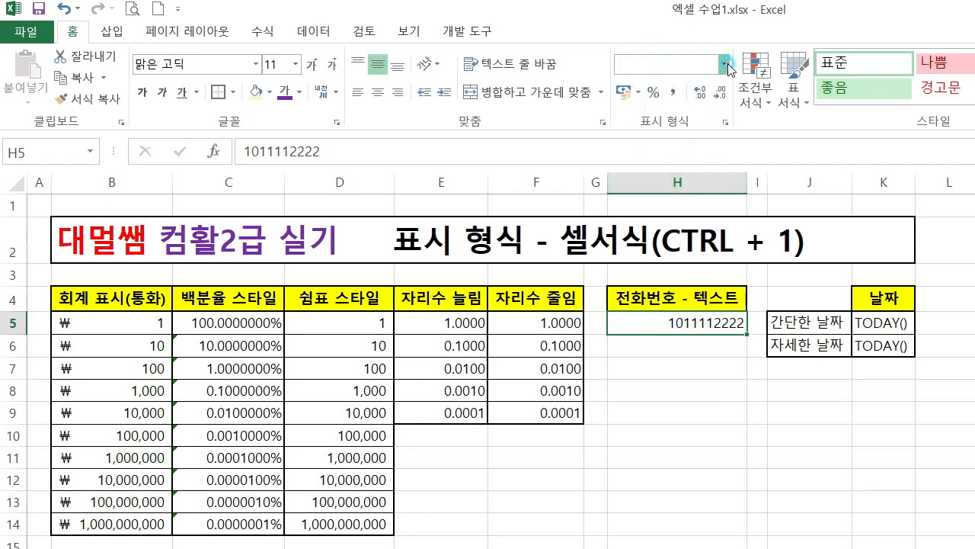
pyautogui.click(723, 64)
pyautogui.click(680, 488)
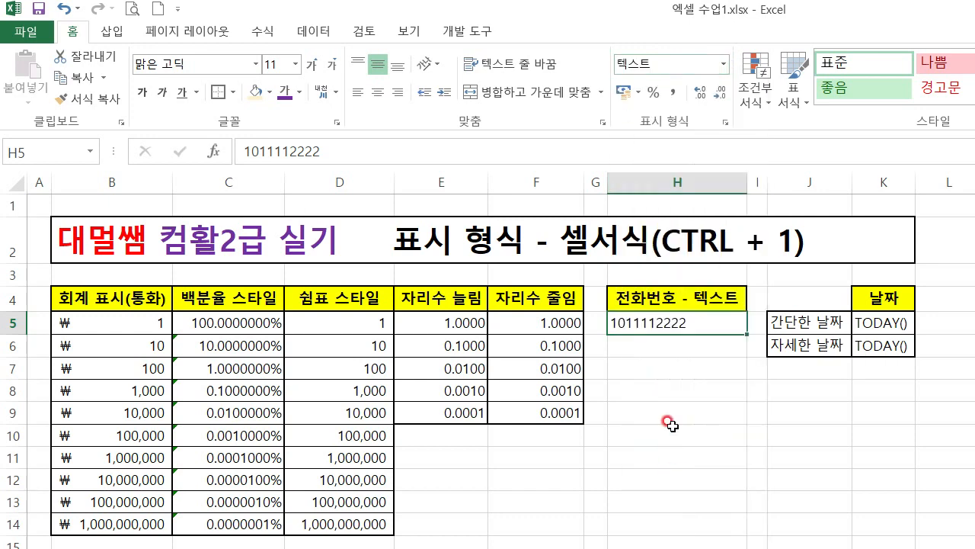
pyautogui.doubleClick(634, 326)
pyautogui.write('0')
pyautogui.press('Return')
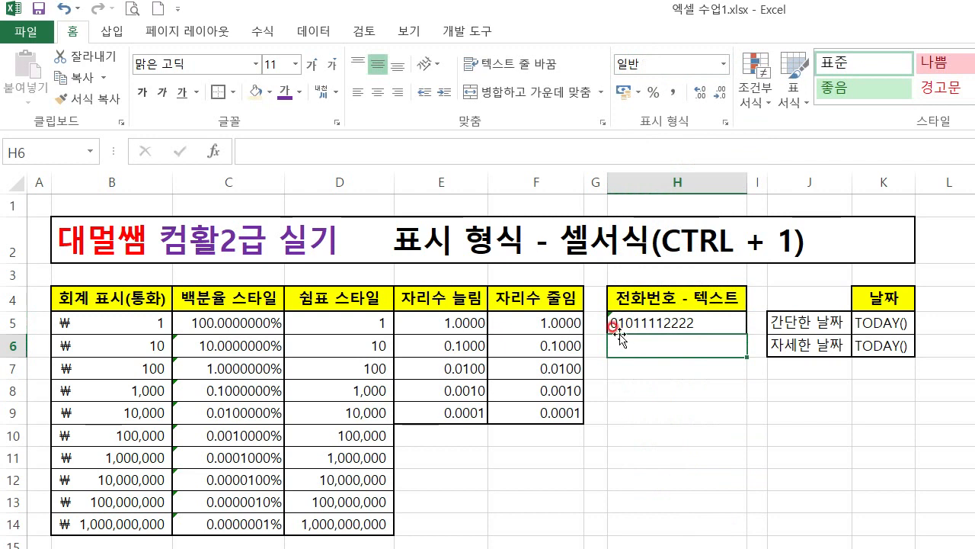
pyautogui.click(611, 323)
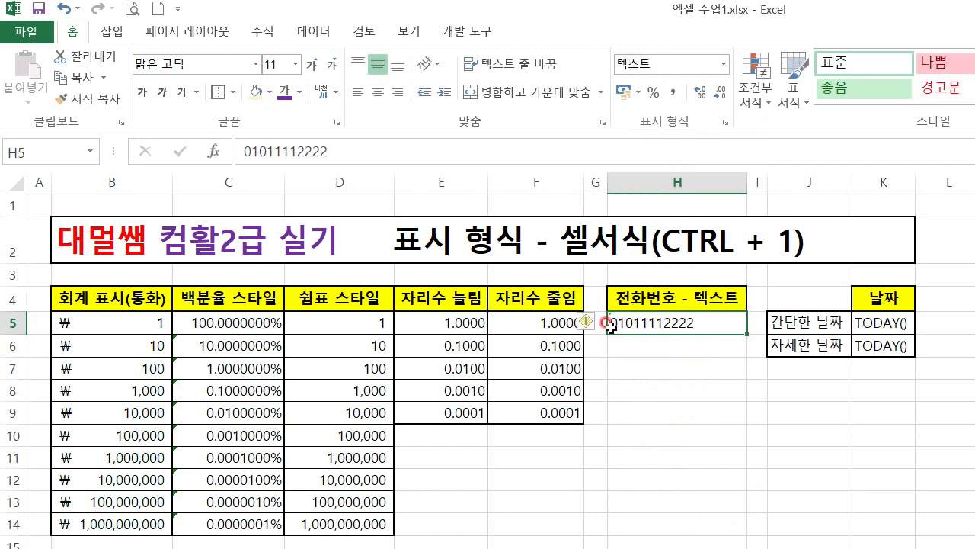
pyautogui.click(668, 348)
pyautogui.click(663, 323)
# Step: Turn the TODAY() text in K5 into the formula =TODAY()
pyautogui.click(884, 295)
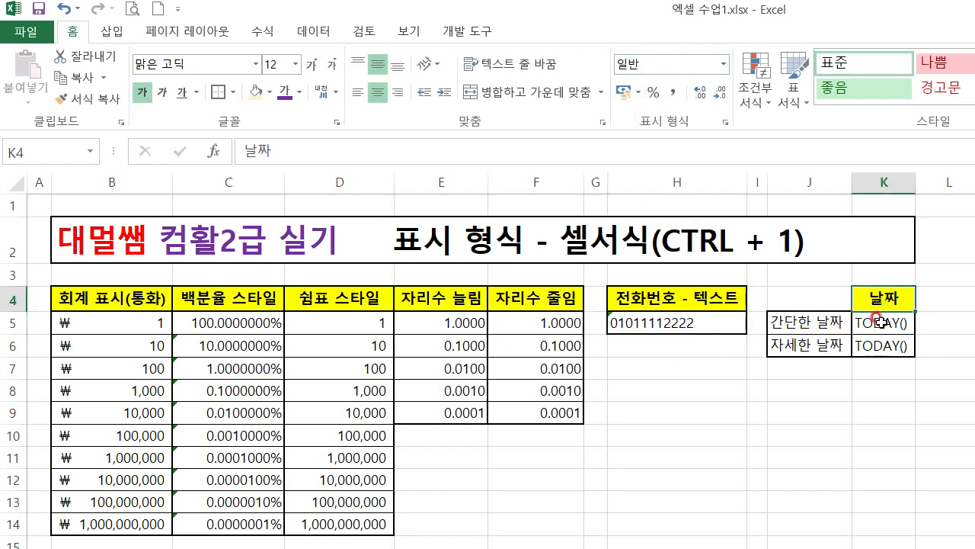
pyautogui.doubleClick(867, 322)
pyautogui.click(901, 345)
pyautogui.write('=')
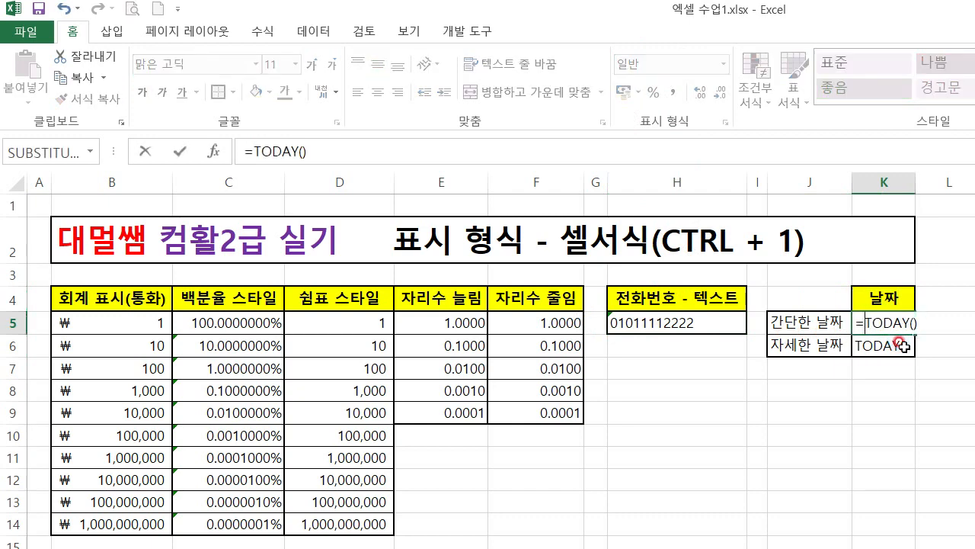
pyautogui.press('Return')
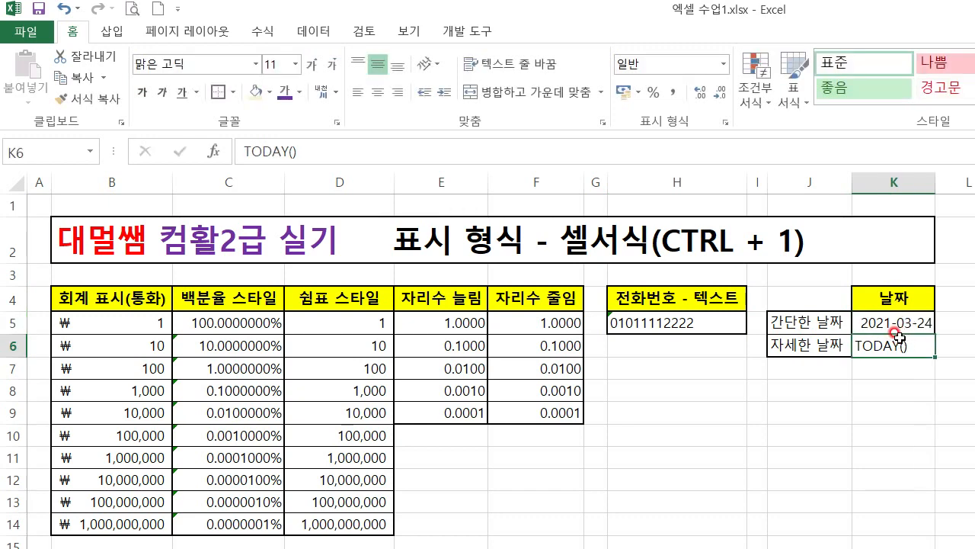
# Step: Apply the short date format (간단한 날짜) to K5
pyautogui.click(817, 322)
pyautogui.click(884, 323)
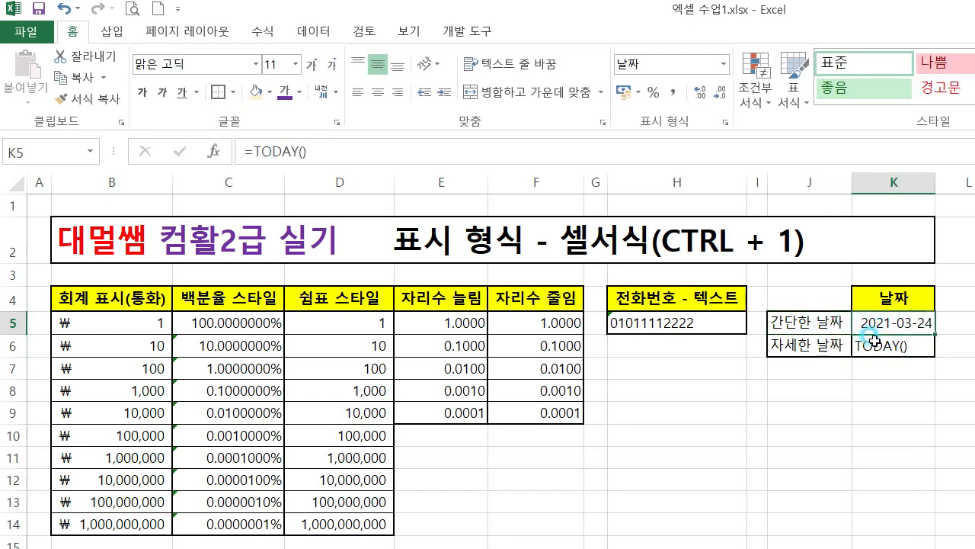
pyautogui.click(722, 72)
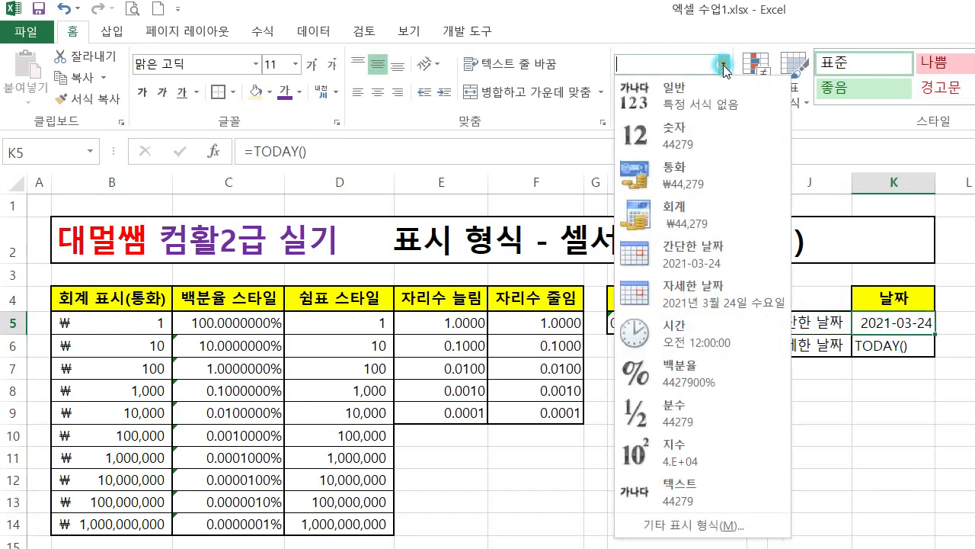
pyautogui.click(698, 248)
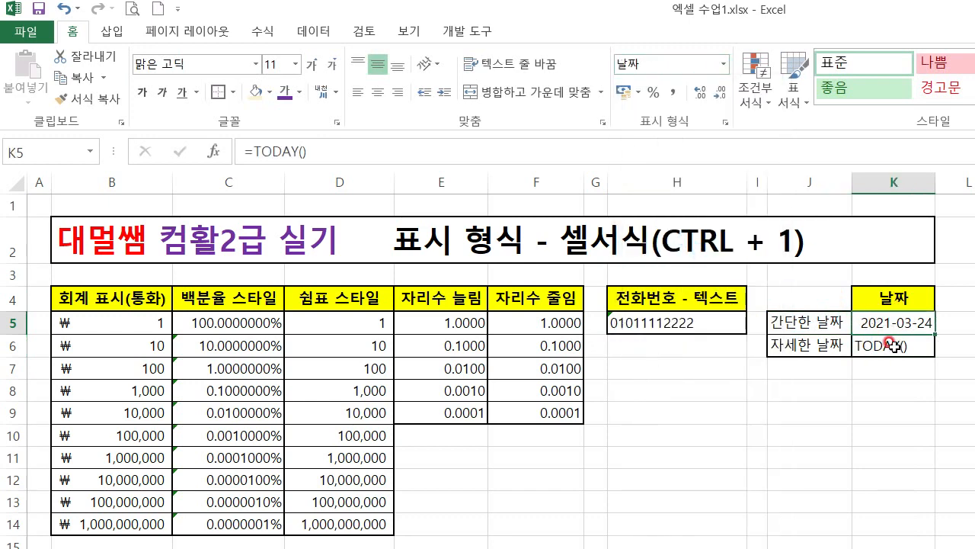
# Step: Turn the TODAY() text in K6 into the formula =TODAY()
pyautogui.click(891, 345)
pyautogui.click(865, 322)
pyautogui.click(859, 345)
pyautogui.doubleClick(859, 345)
pyautogui.click(854, 345)
pyautogui.write('=')
pyautogui.press('Return')
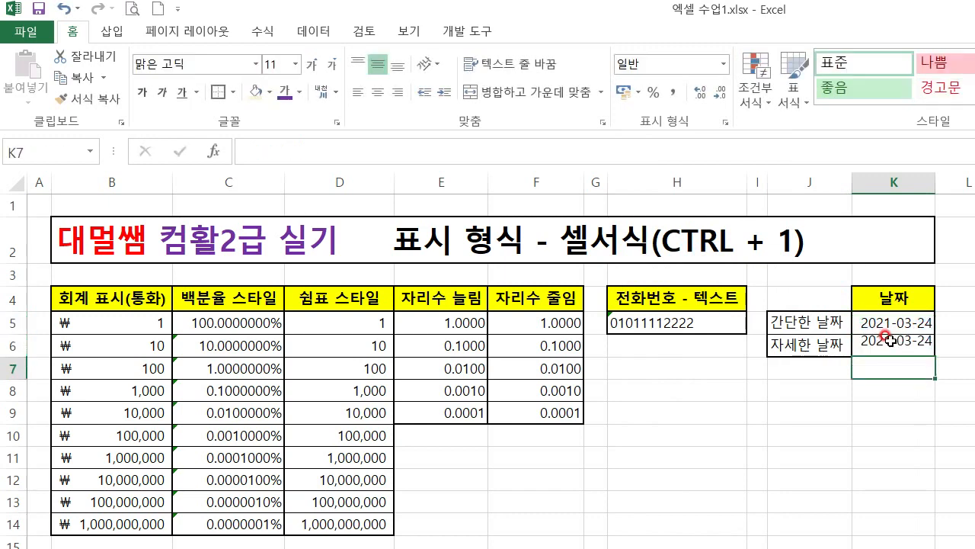
# Step: Apply the long date format (자세한 날짜) to K6
pyautogui.click(889, 341)
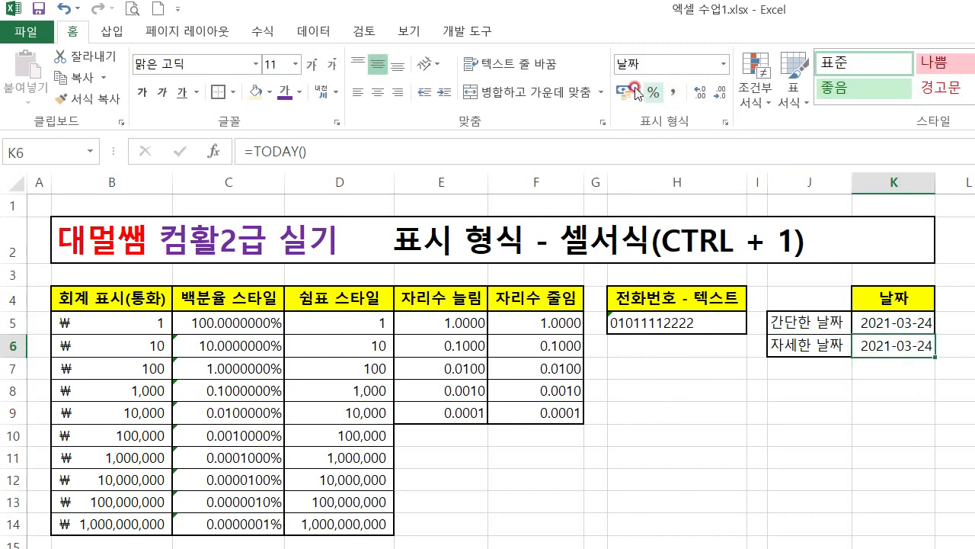
pyautogui.click(723, 65)
pyautogui.click(694, 290)
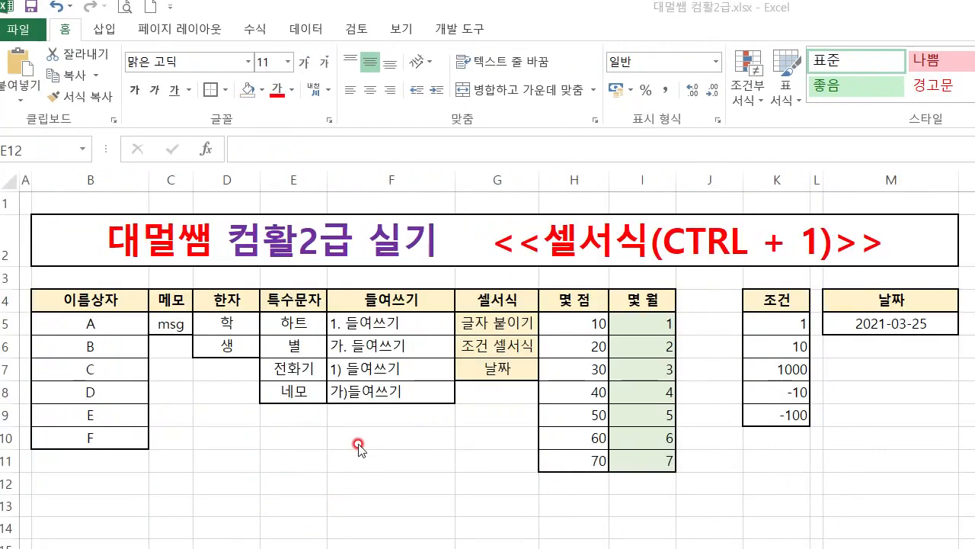
# Step: Review the headings in B4:G4 and the three cell-format topics in G5:G7 of the 대멀쌤 컴활2급.xlsx practice sheet
pyautogui.click(125, 302)
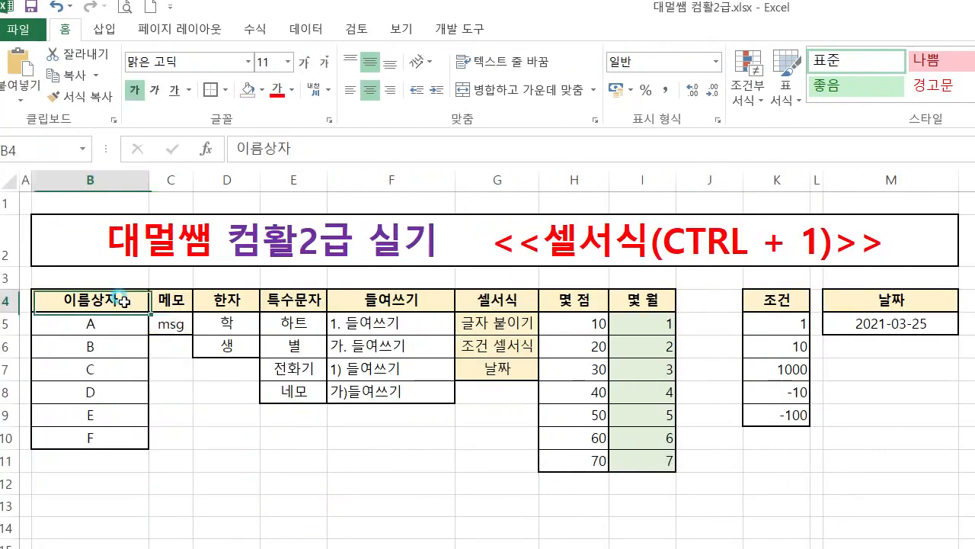
pyautogui.click(161, 302)
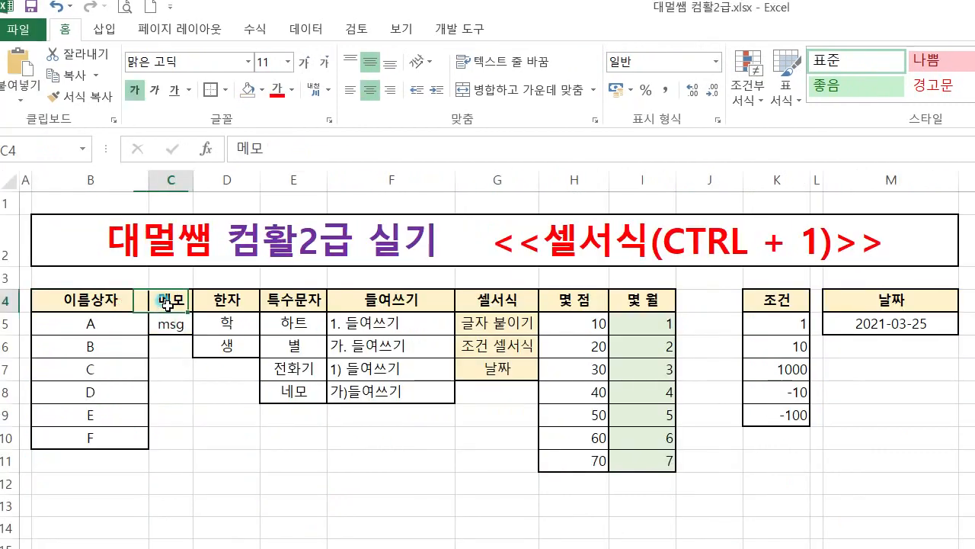
pyautogui.click(222, 298)
pyautogui.click(301, 302)
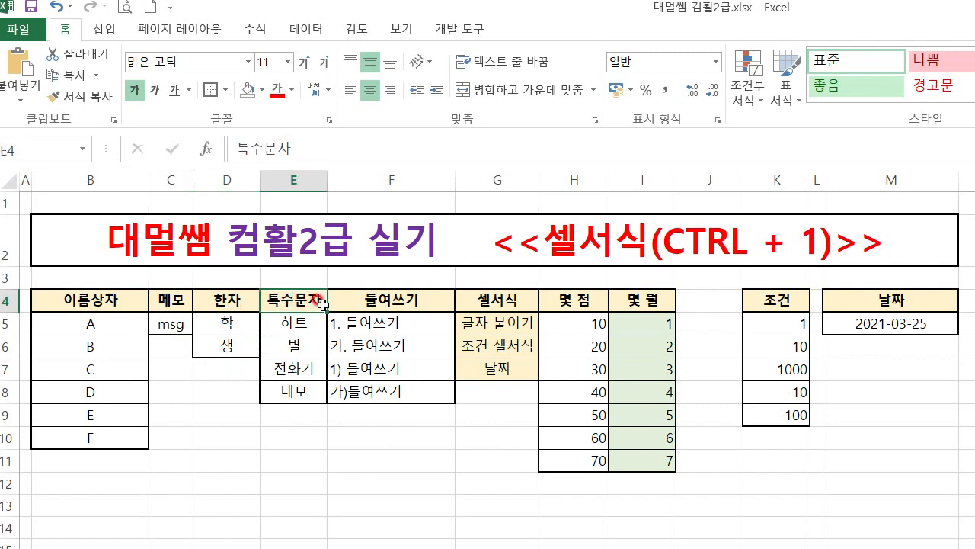
pyautogui.click(408, 299)
pyautogui.click(497, 300)
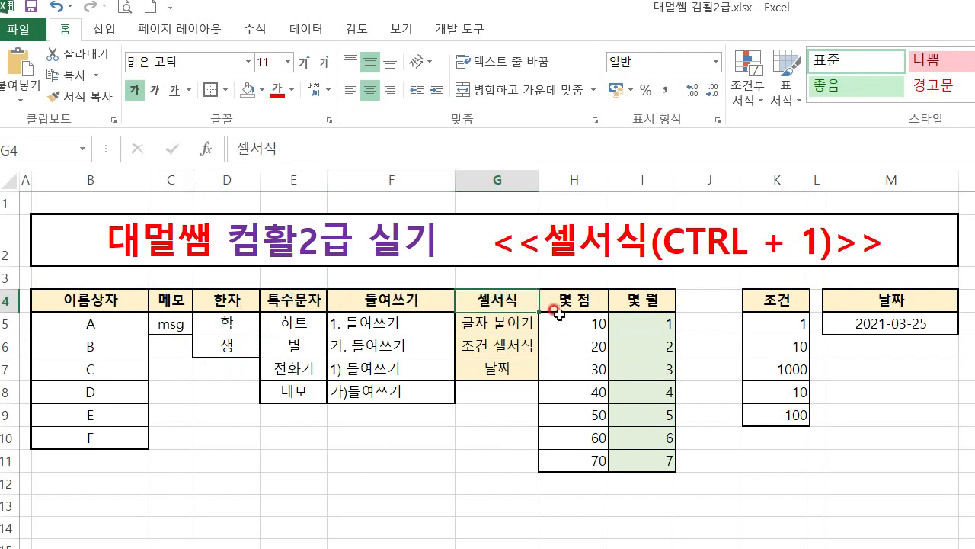
pyautogui.click(517, 323)
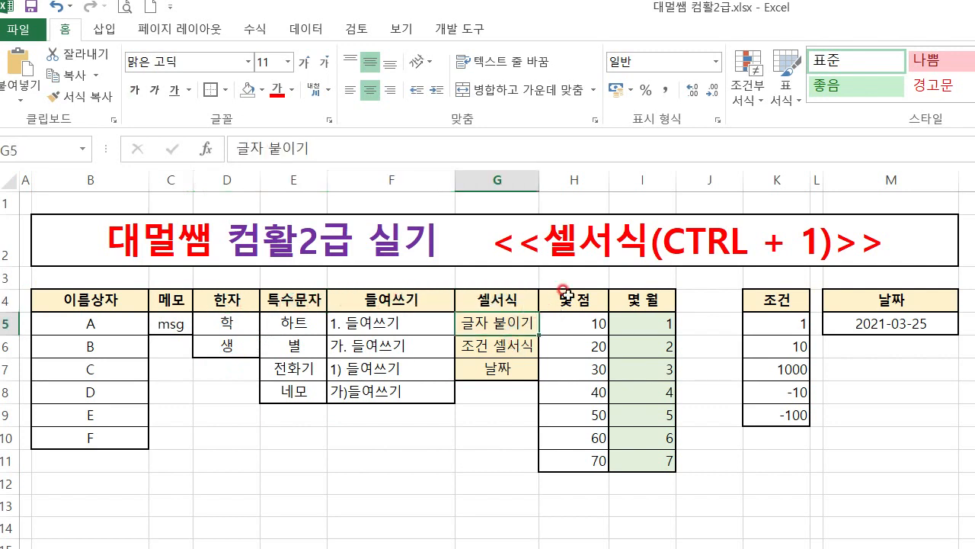
pyautogui.click(523, 346)
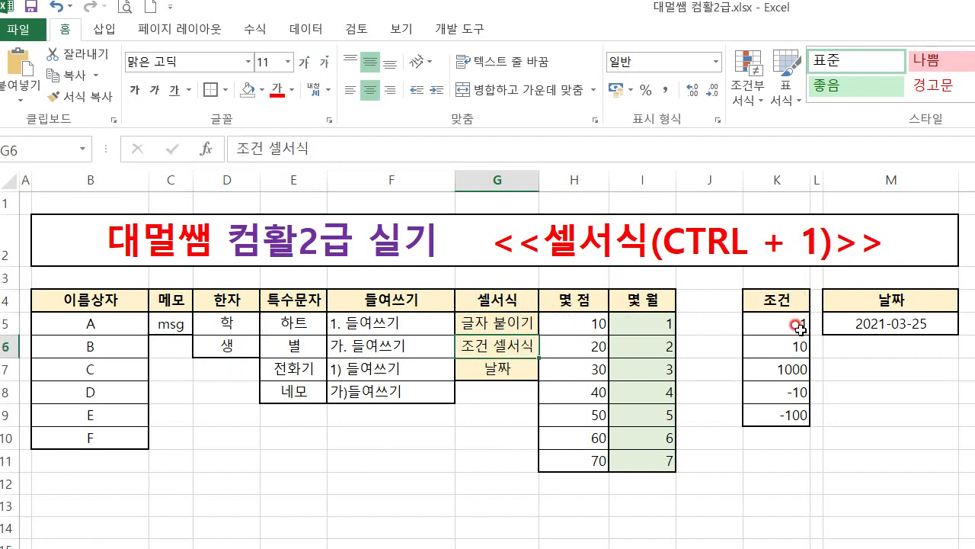
pyautogui.click(515, 368)
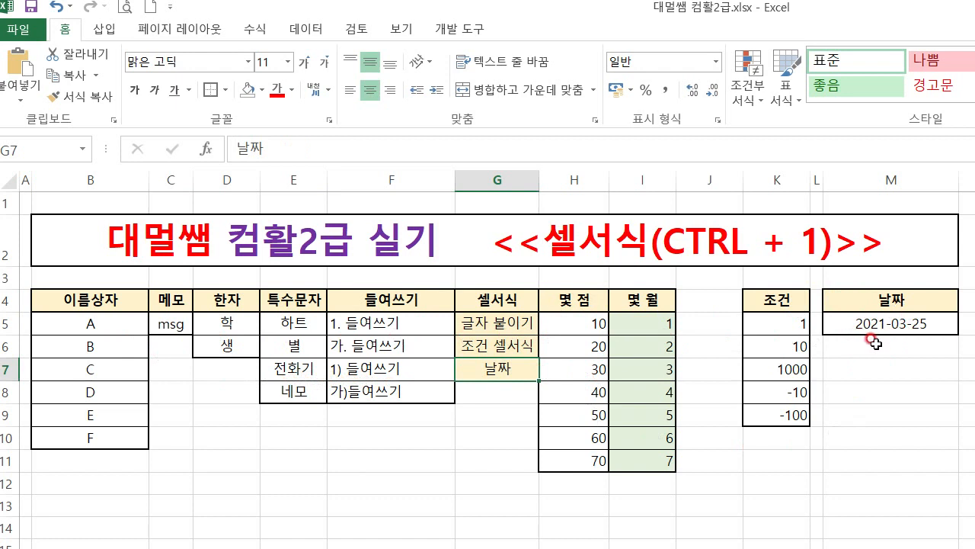
# Step: Select B4 and other cells in the 이름상자 column to examine how the Name Box shows their addresses
pyautogui.click(101, 336)
pyautogui.click(121, 300)
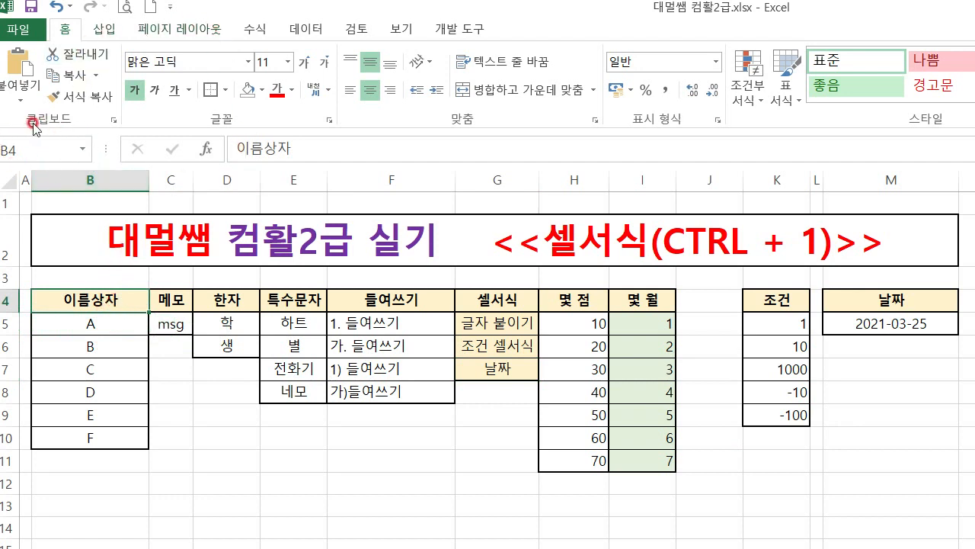
pyautogui.click(85, 348)
pyautogui.click(89, 410)
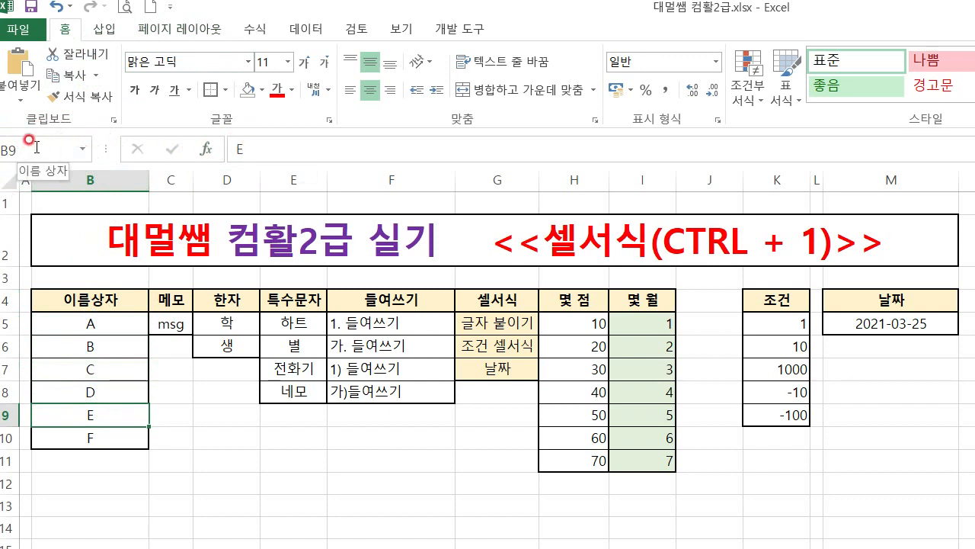
# Step: Name the range B5:B10 이름상자 through the Name Box
pyautogui.click(88, 323)
pyautogui.moveTo(88, 324); pyautogui.dragTo(113, 439)
pyautogui.click(36, 147)
pyautogui.write('이름')
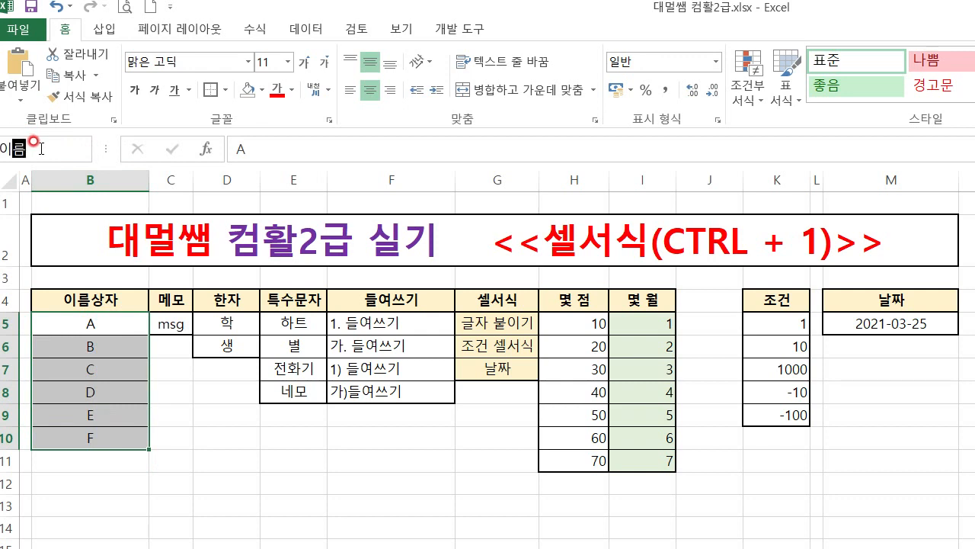
pyautogui.write('상자')
pyautogui.press('Return')
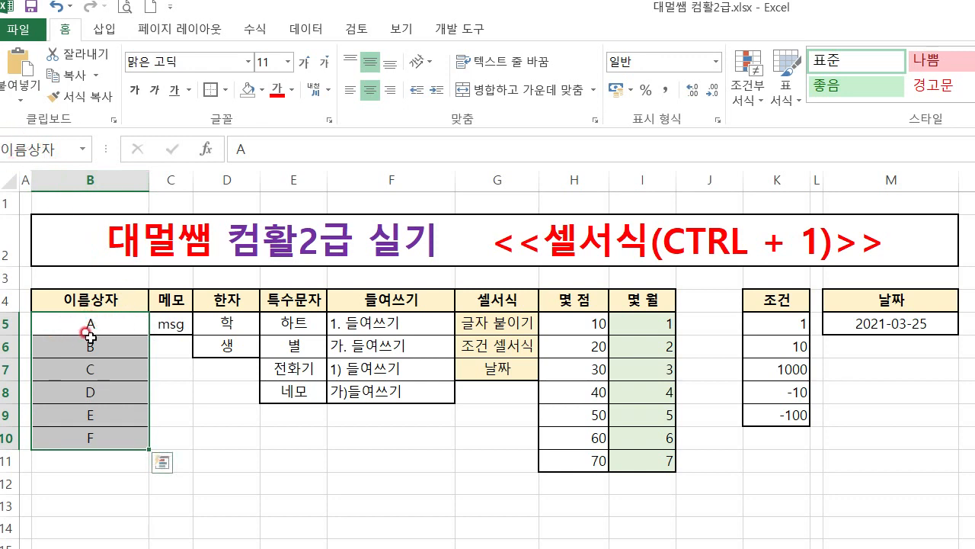
# Step: Define the additional name home for the same range B5:B10
pyautogui.click(61, 151)
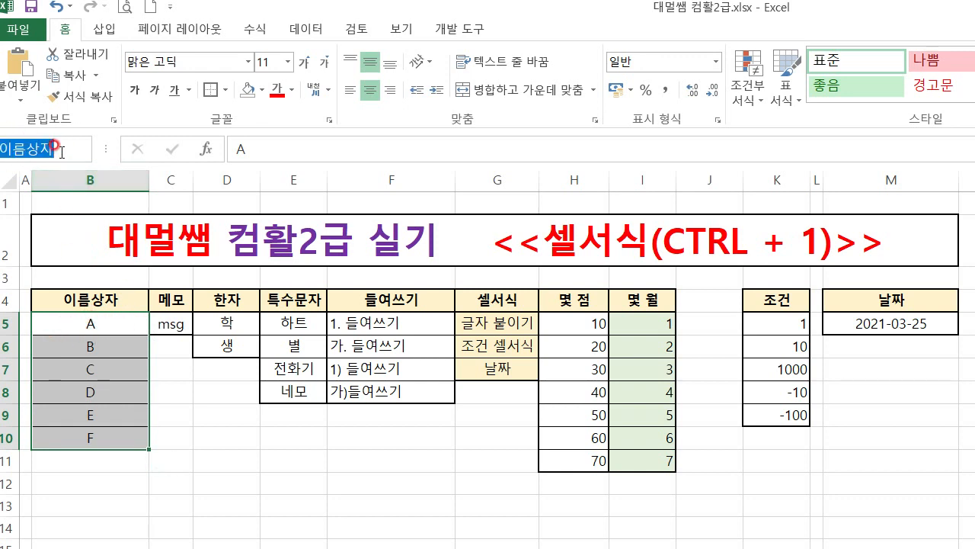
pyautogui.write('home')
pyautogui.press('Return')
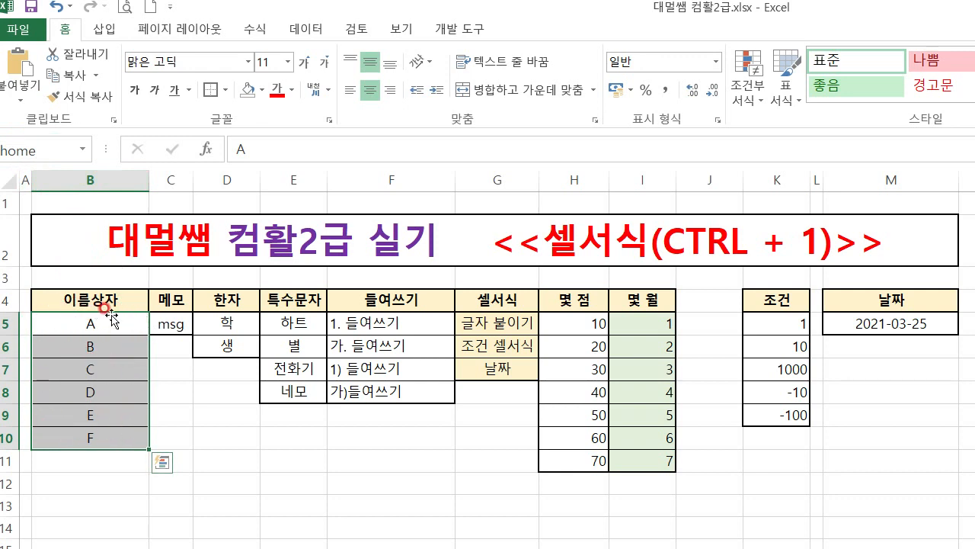
# Step: Select individual cells inside and outside the 이름상자 column, then all of B5:B10, to examine what the Name Box shows
pyautogui.click(291, 438)
pyautogui.click(89, 460)
pyautogui.click(276, 460)
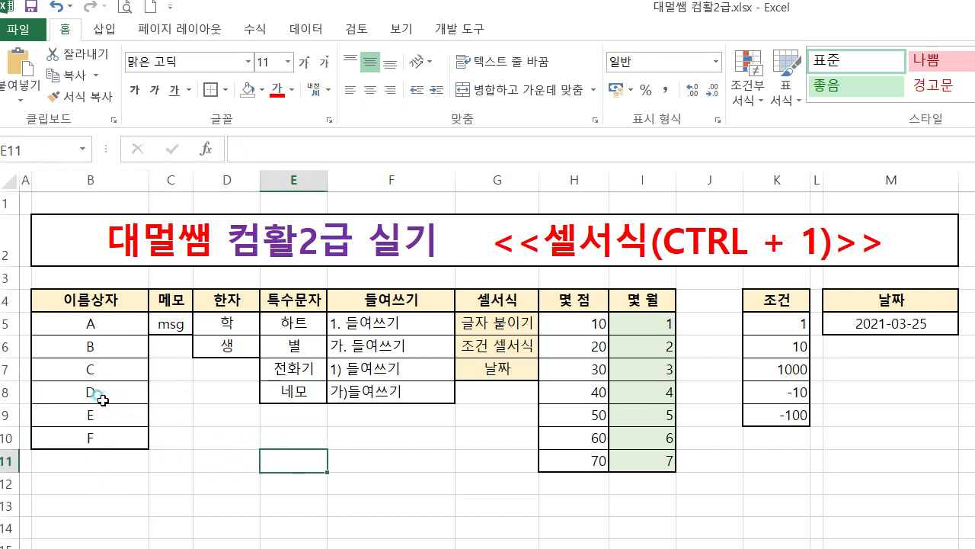
pyautogui.click(96, 365)
pyautogui.click(92, 433)
pyautogui.click(113, 382)
pyautogui.click(103, 347)
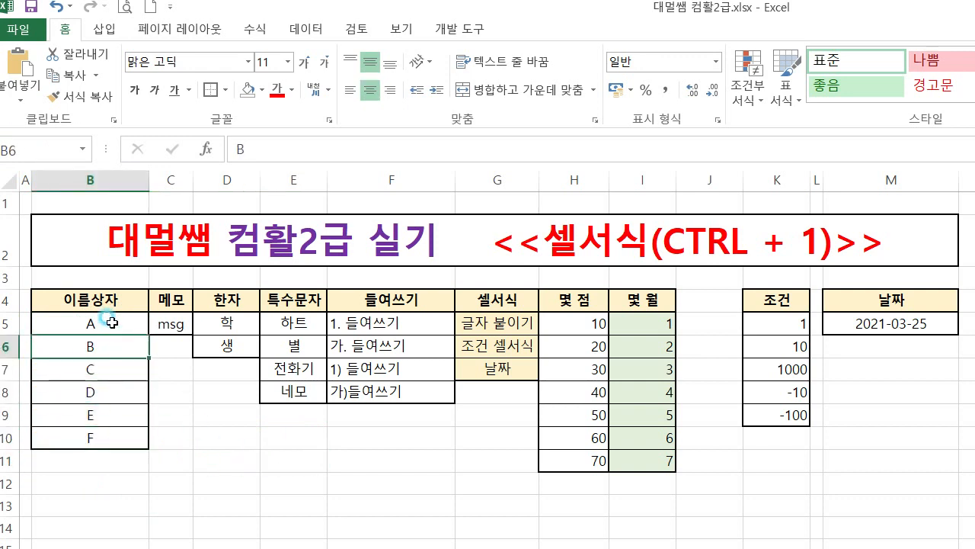
pyautogui.click(102, 324)
pyautogui.moveTo(99, 333); pyautogui.dragTo(98, 442)
pyautogui.click(22, 138)
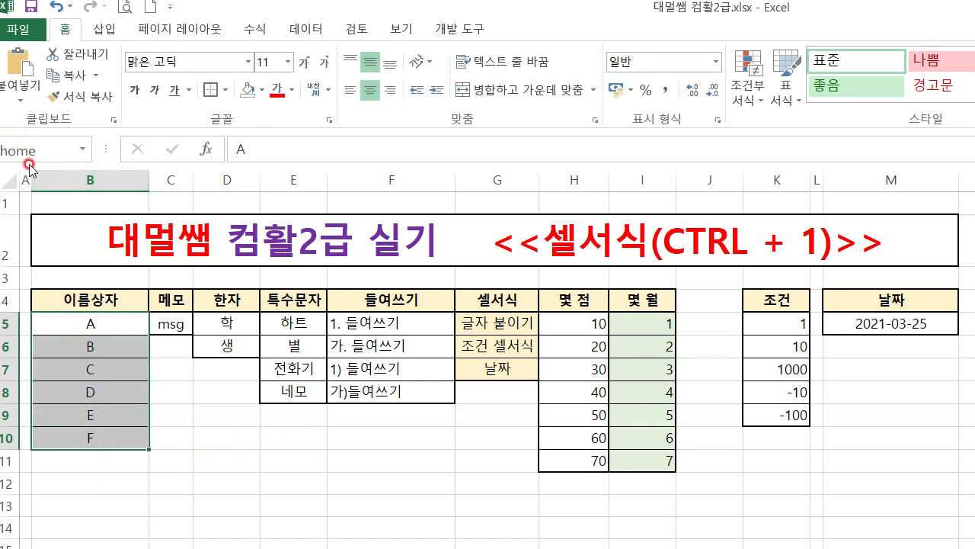
pyautogui.moveTo(109, 324); pyautogui.dragTo(108, 435)
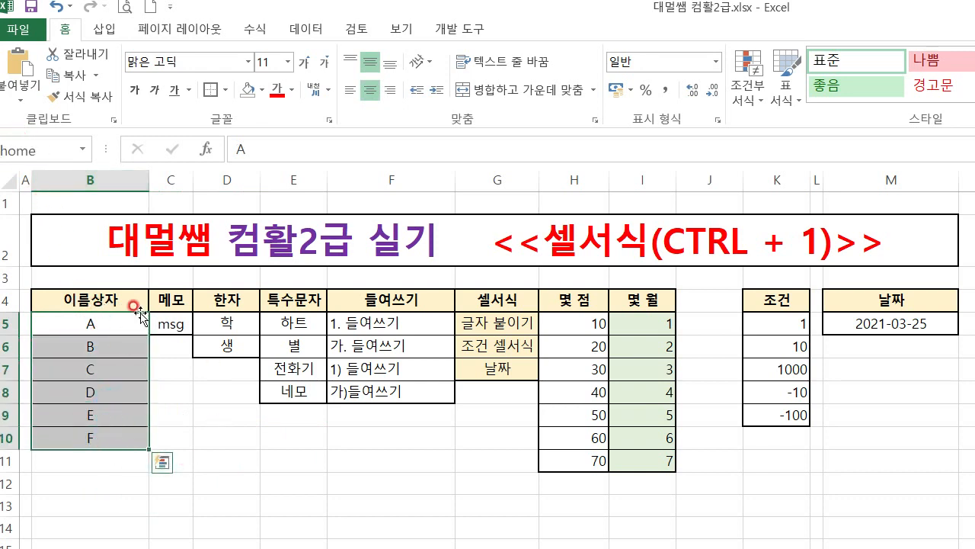
pyautogui.moveTo(105, 318); pyautogui.dragTo(112, 442)
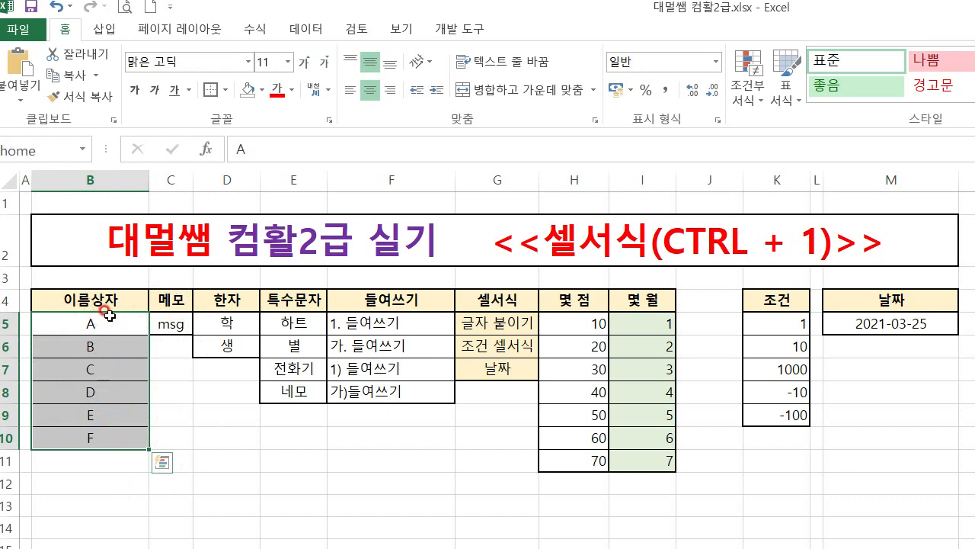
# Step: Review the home and 이름상자 entries in the Name Manager and inspect the edit settings of 이름상자 without changing them
pyautogui.click(256, 31)
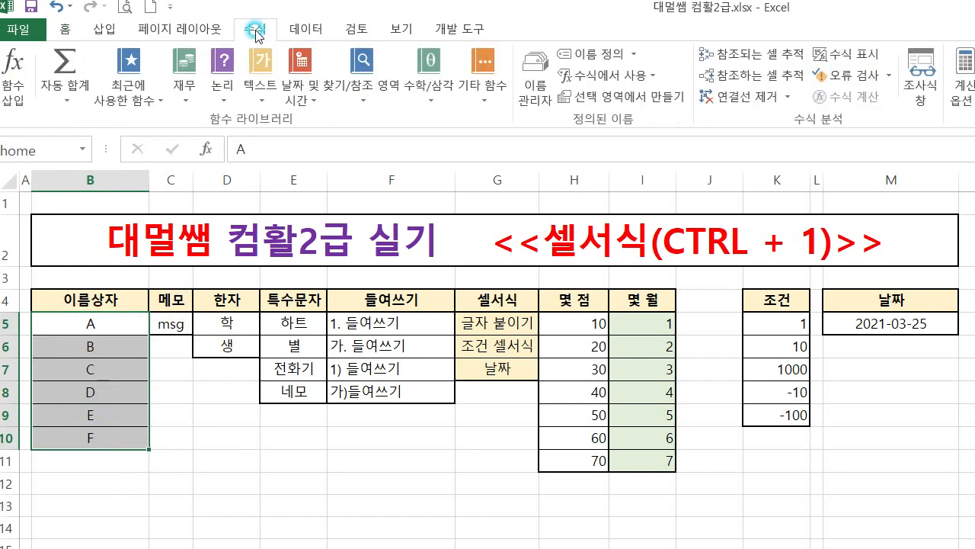
pyautogui.click(533, 70)
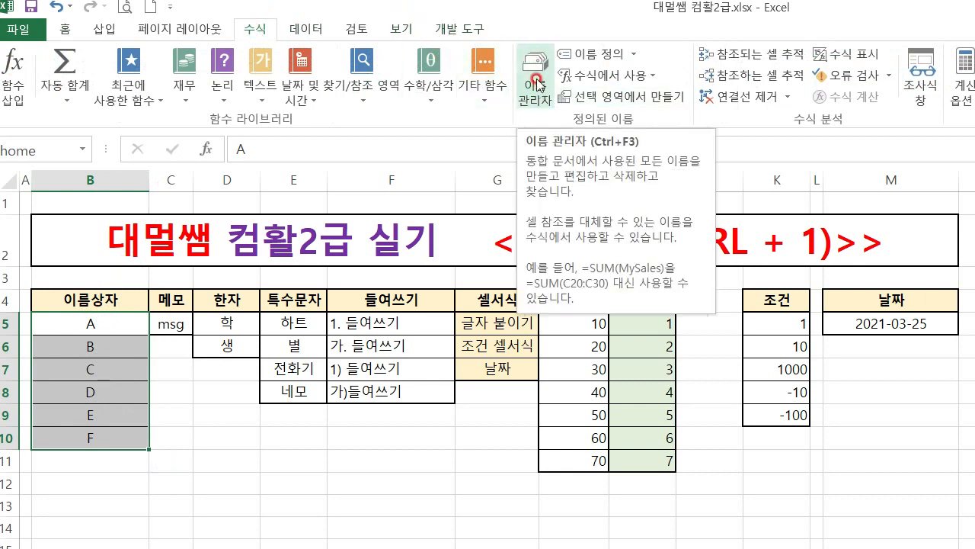
pyautogui.click(540, 73)
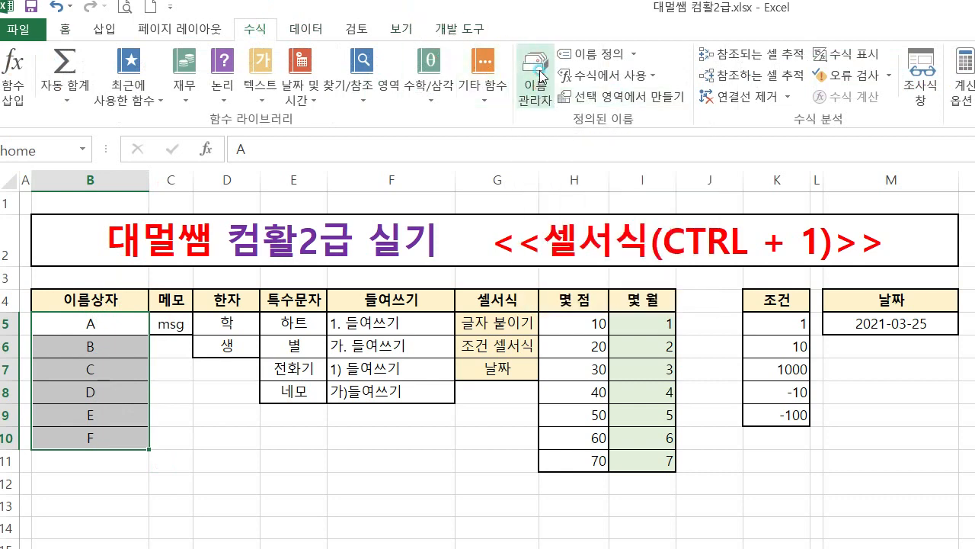
pyautogui.moveTo(914, 202); pyautogui.dragTo(618, 145)
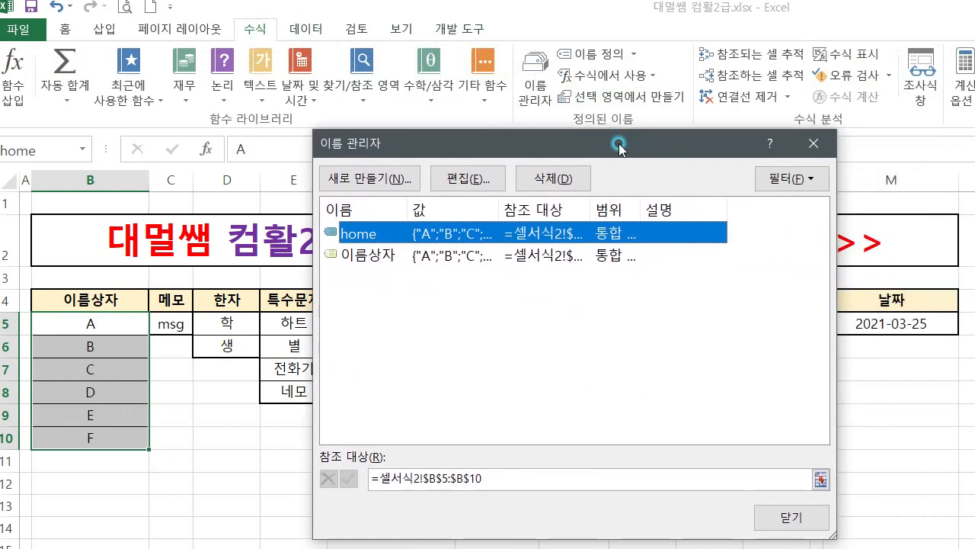
pyautogui.click(386, 256)
pyautogui.click(385, 234)
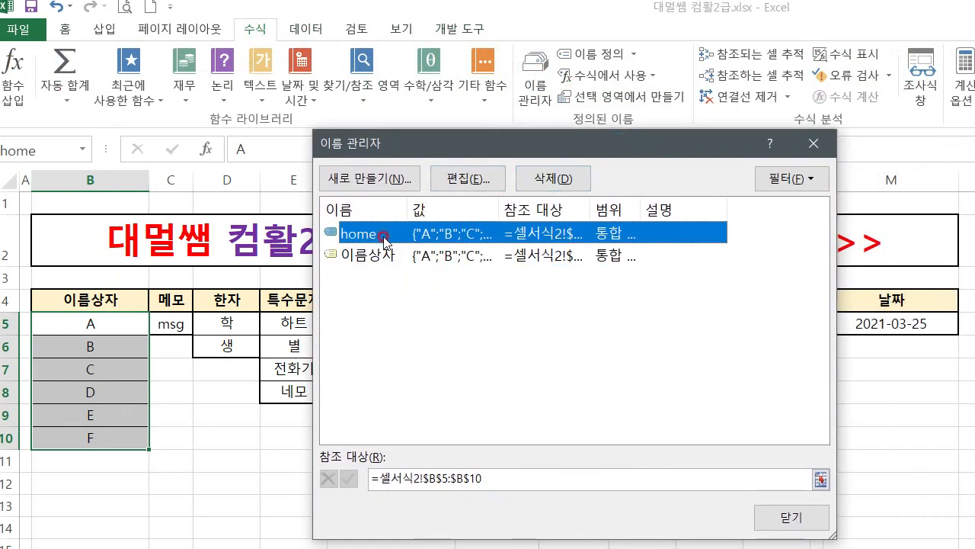
pyautogui.click(383, 256)
pyautogui.click(467, 179)
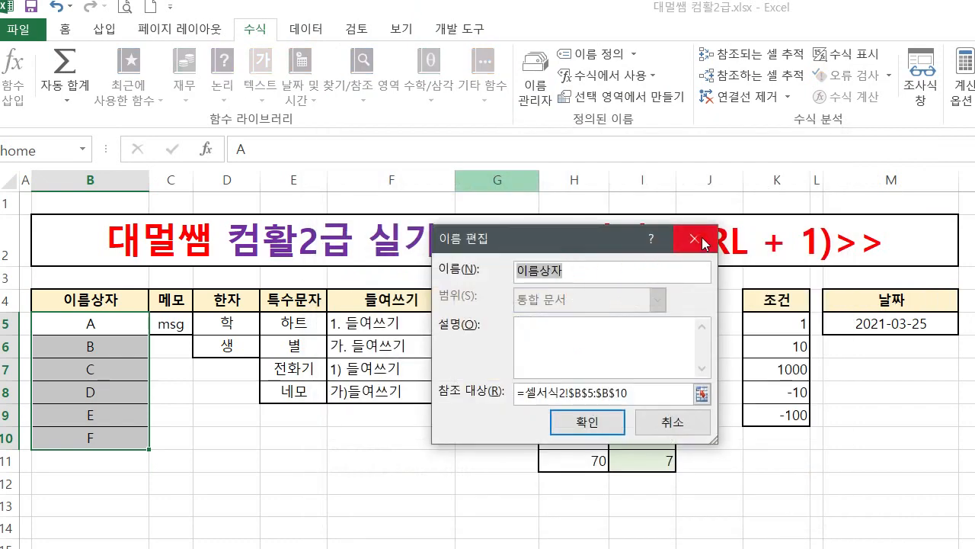
pyautogui.click(673, 424)
# Step: Delete the names home and 이름상자 in the Name Manager and close it
pyautogui.click(350, 230)
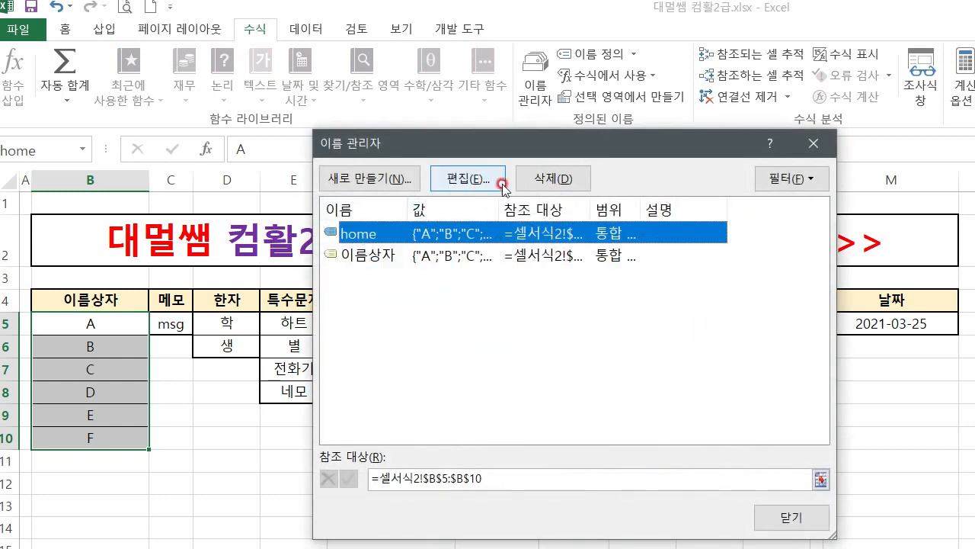
pyautogui.click(560, 180)
pyautogui.click(669, 431)
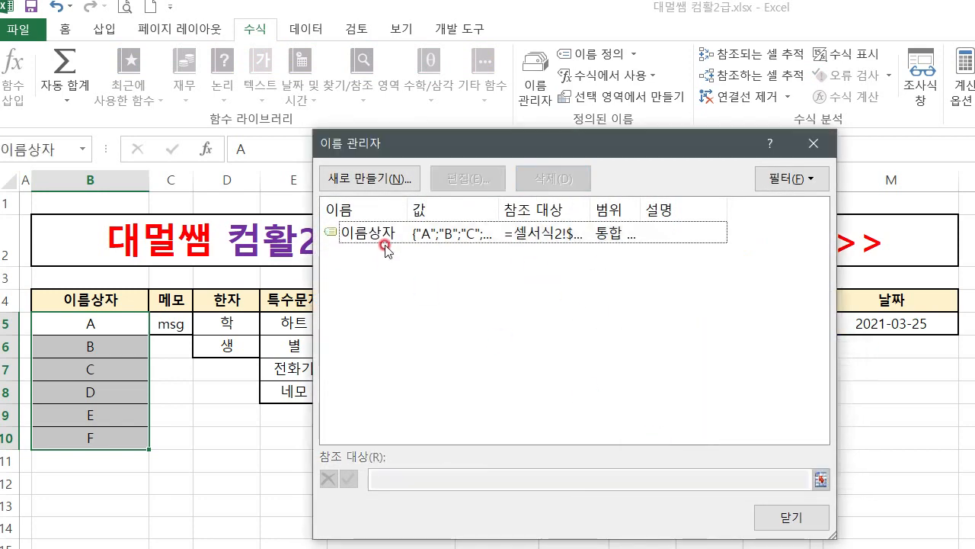
pyautogui.click(381, 234)
pyautogui.click(592, 179)
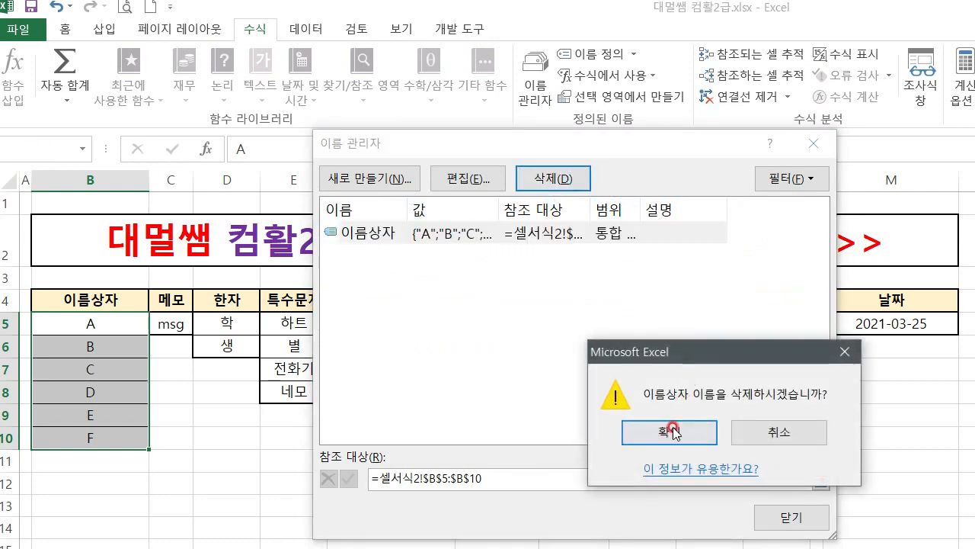
pyautogui.click(677, 429)
pyautogui.click(784, 515)
# Step: Reselect B5:B10 and check in the Name Box whether the range still has a name
pyautogui.click(185, 383)
pyautogui.moveTo(98, 323); pyautogui.dragTo(104, 447)
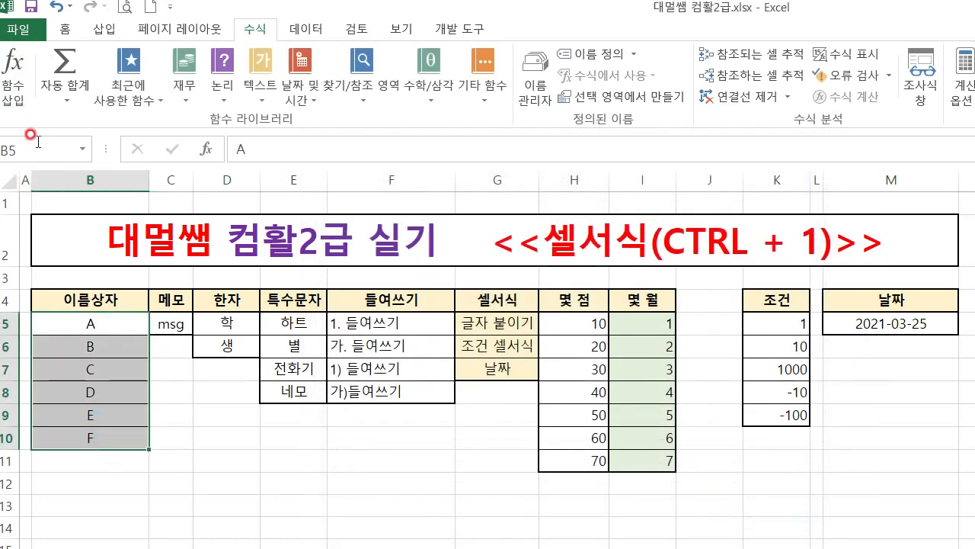
pyautogui.click(166, 378)
pyautogui.moveTo(122, 325); pyautogui.dragTo(109, 430)
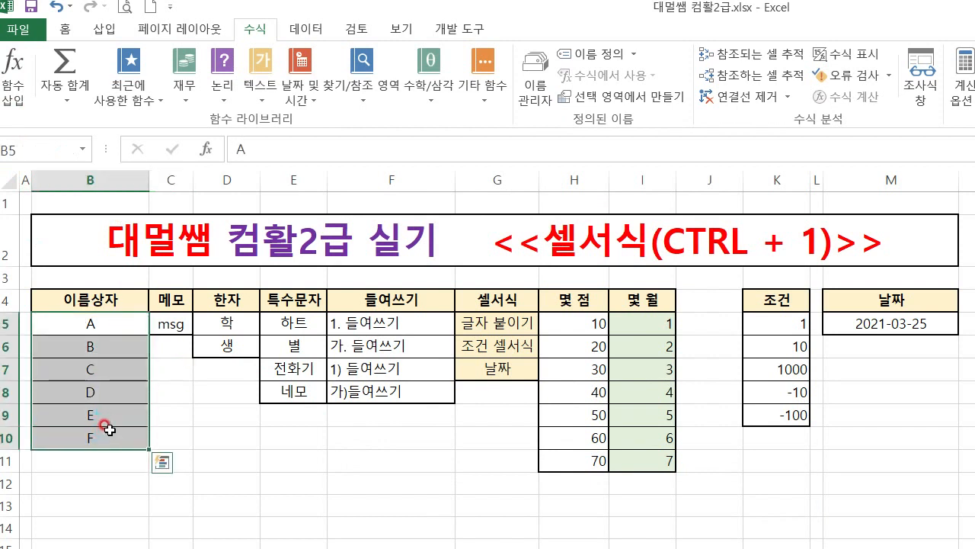
pyautogui.click(98, 326)
# Step: Look for the insert comment command (메모 삽입) among the cell commands of C5, C4 and C1
pyautogui.click(160, 299)
pyautogui.click(166, 323)
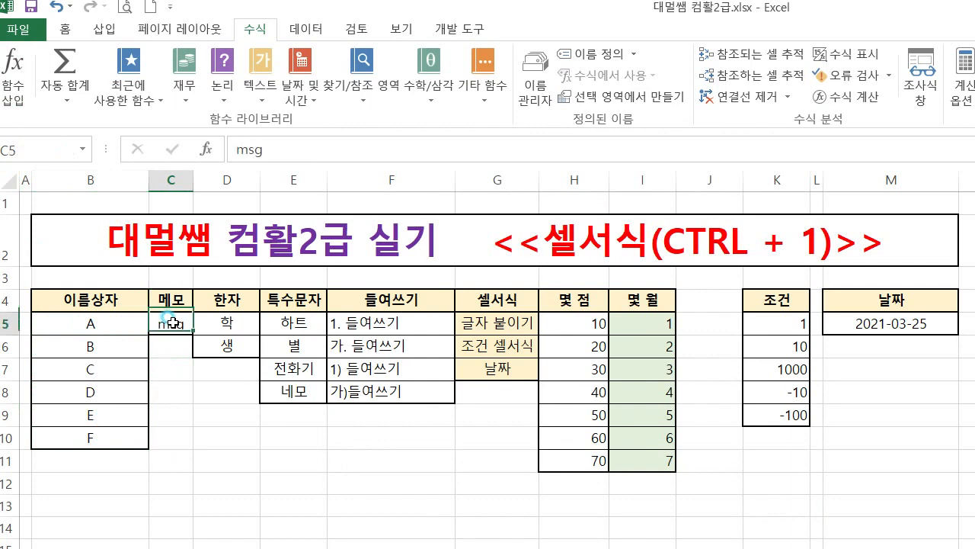
pyautogui.rightClick(172, 323)
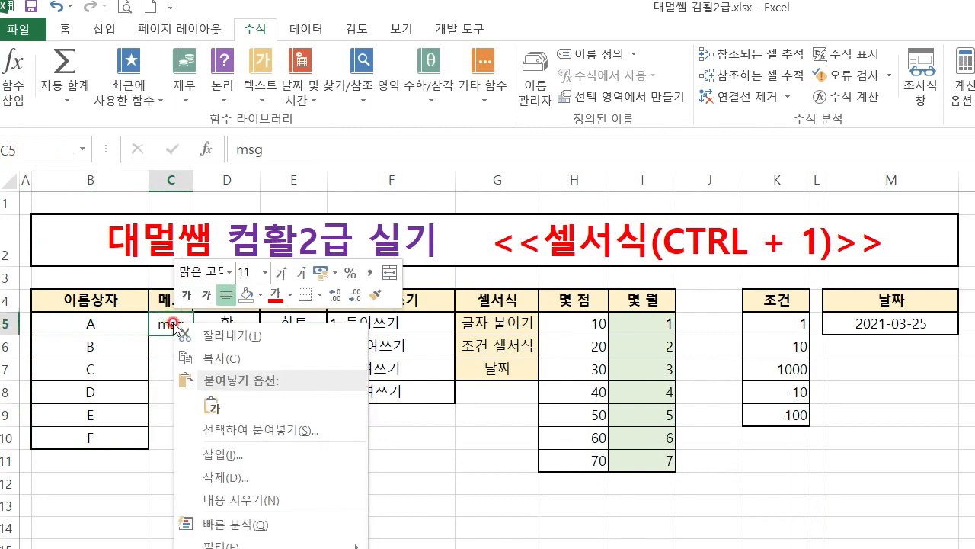
pyautogui.click(163, 391)
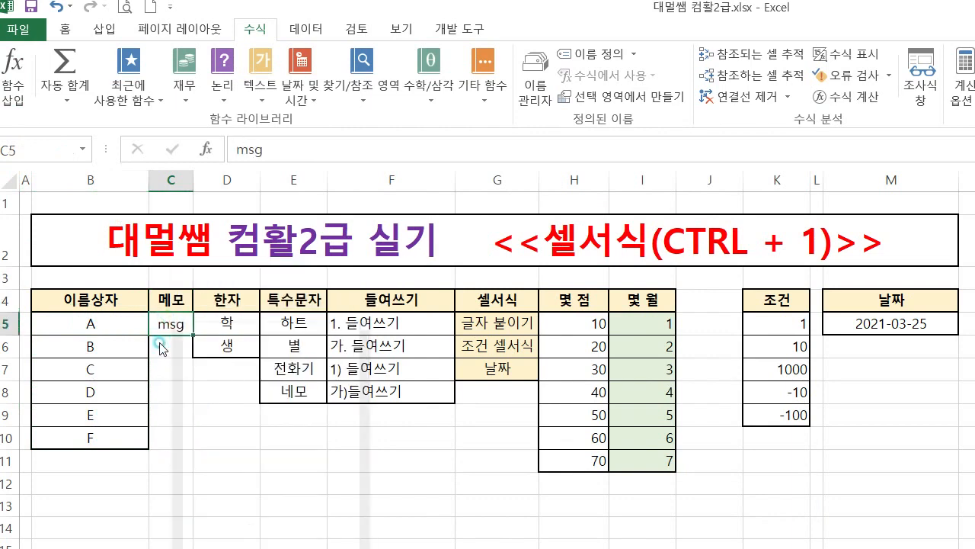
pyautogui.rightClick(173, 299)
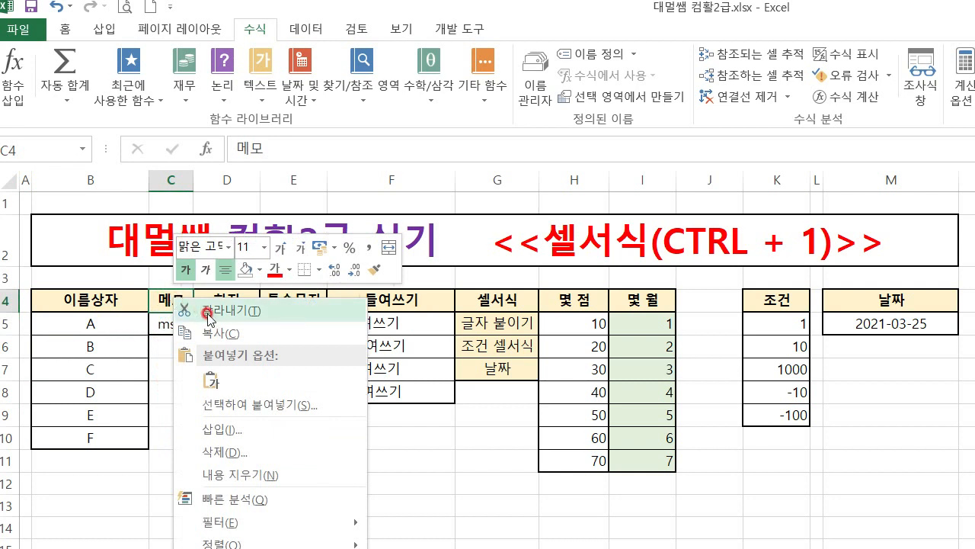
pyautogui.rightClick(167, 202)
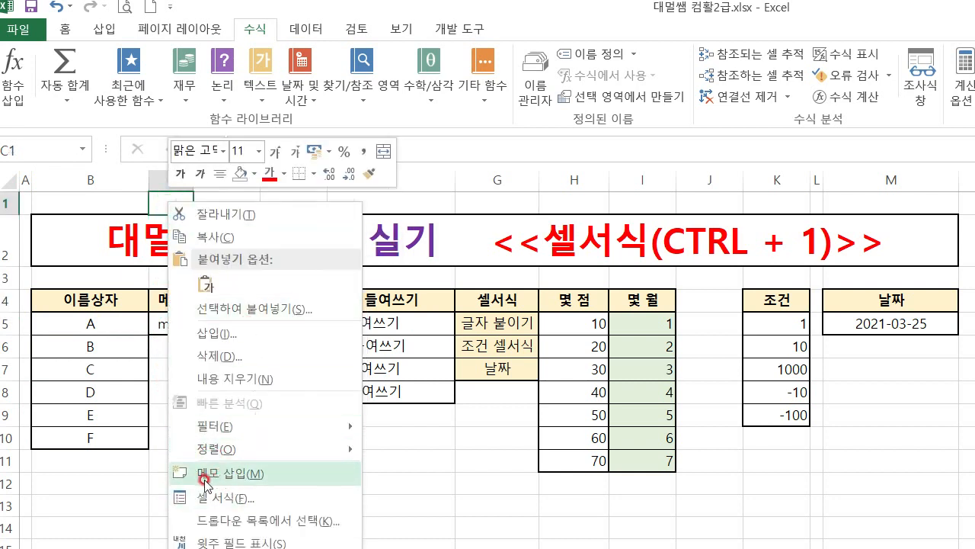
pyautogui.click(137, 452)
pyautogui.click(164, 324)
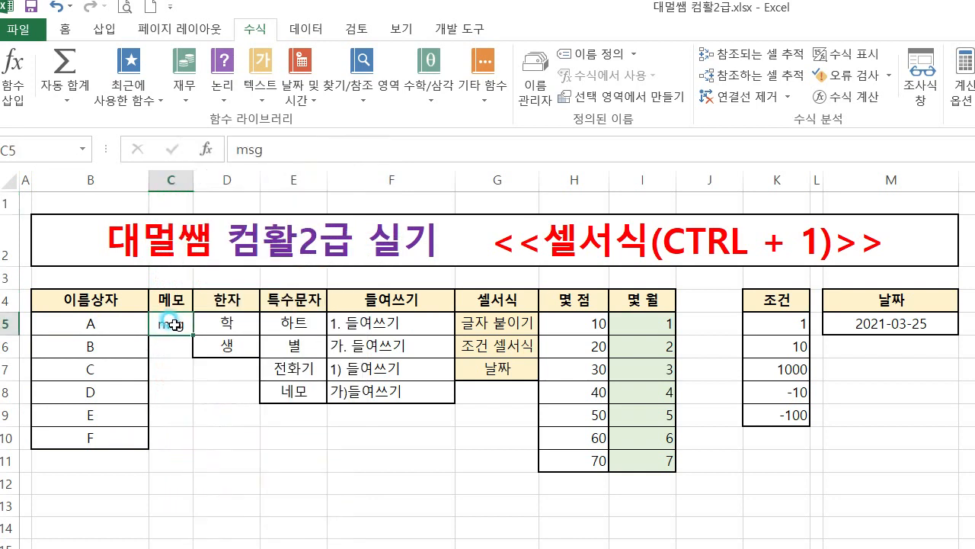
# Step: Insert a new comment on the msg cell C5 containing the text 메모
pyautogui.click(356, 29)
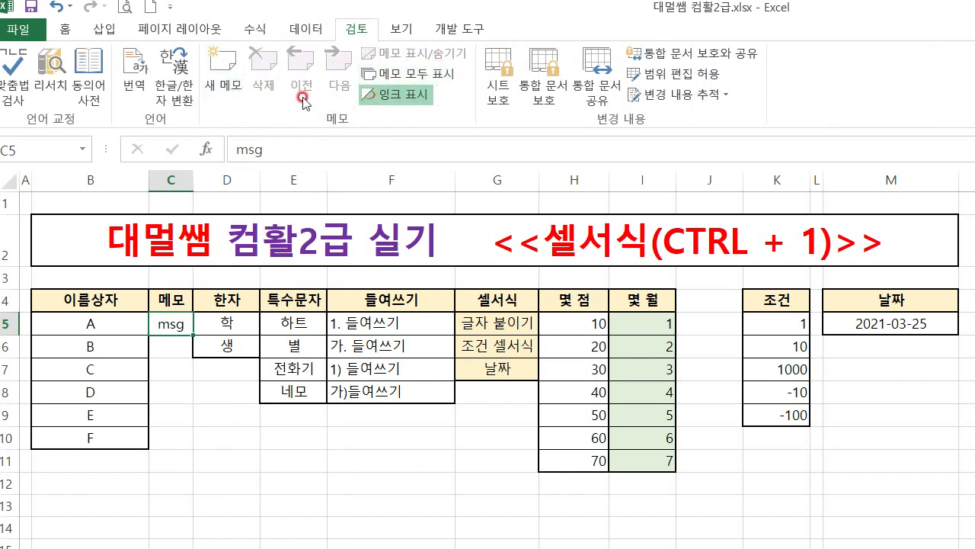
pyautogui.click(229, 67)
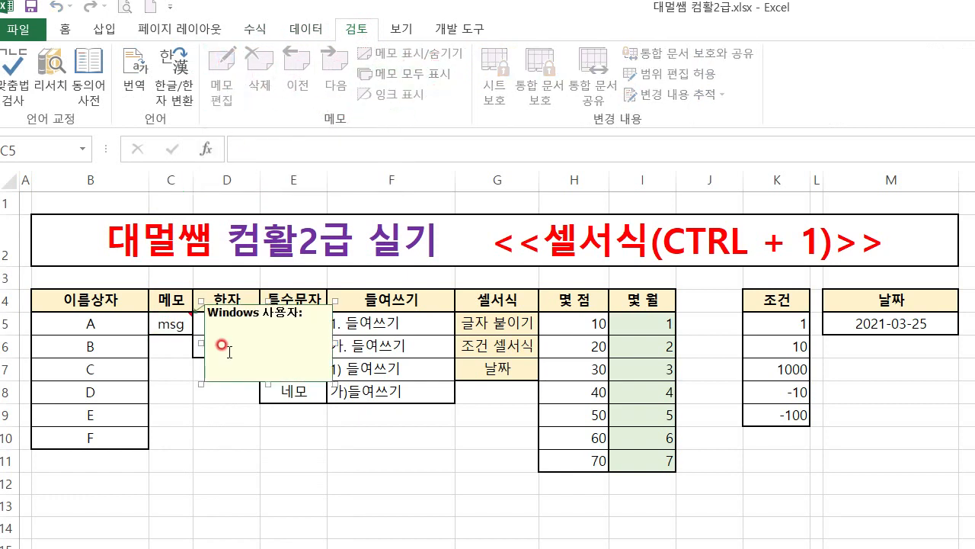
pyautogui.click(66, 29)
pyautogui.click(244, 345)
pyautogui.write('dd')
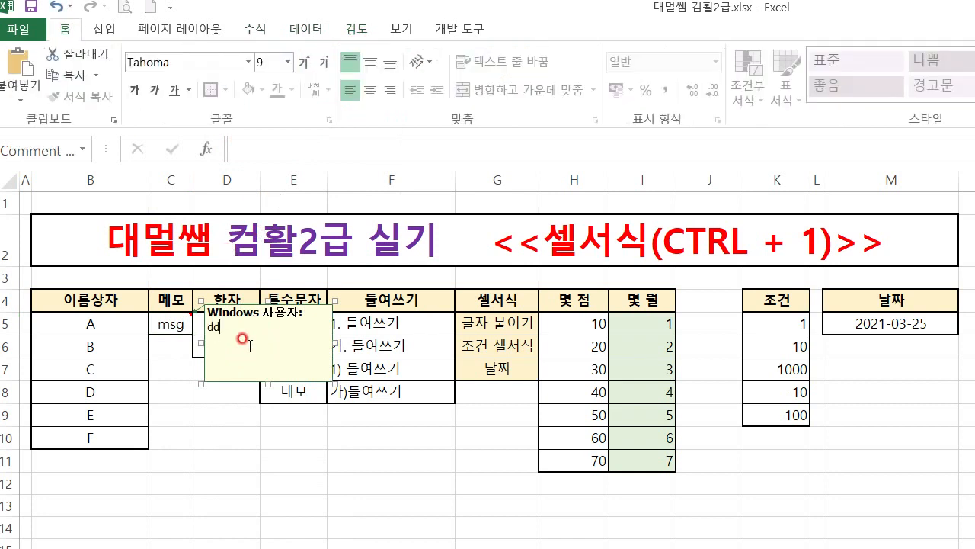
pyautogui.press('BackSpace')
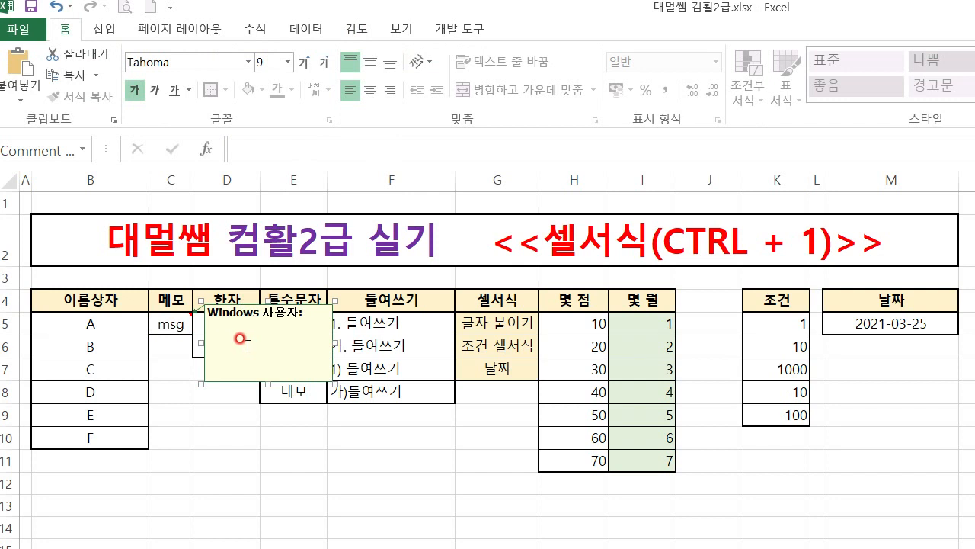
pyautogui.write('메모')
pyautogui.moveTo(234, 331); pyautogui.dragTo(206, 324)
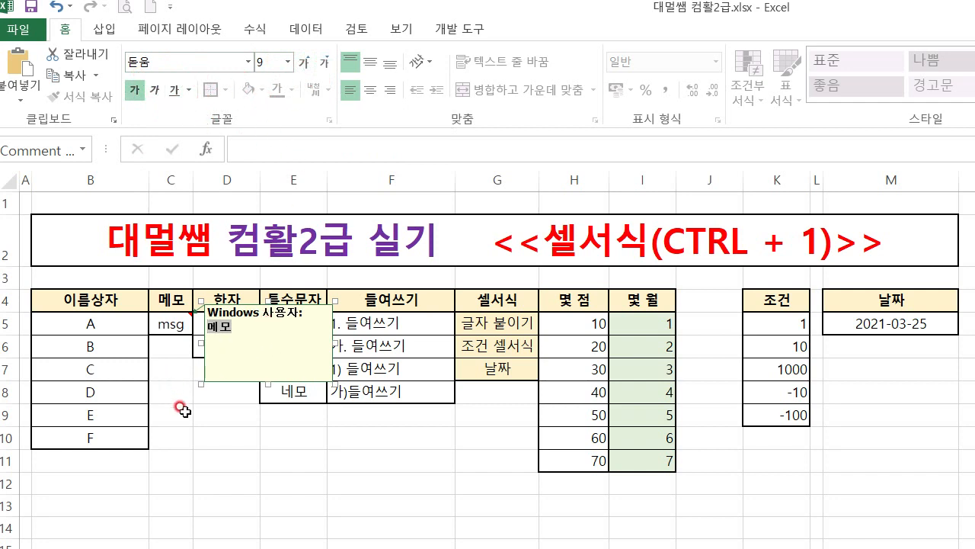
pyautogui.click(337, 475)
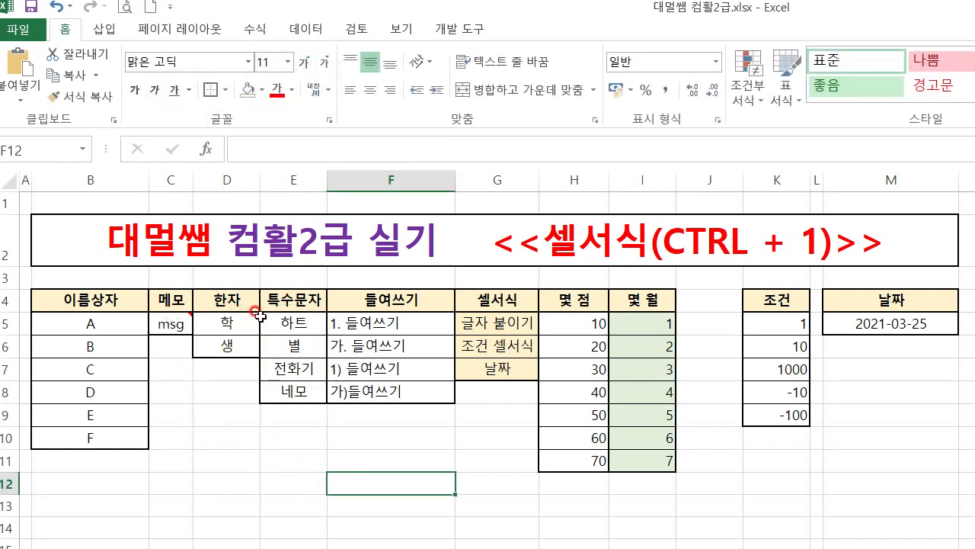
# Step: View the comment on C5 and examine the comment commands available for C5 and C1
pyautogui.moveTo(175, 326)
pyautogui.rightClick(173, 324)
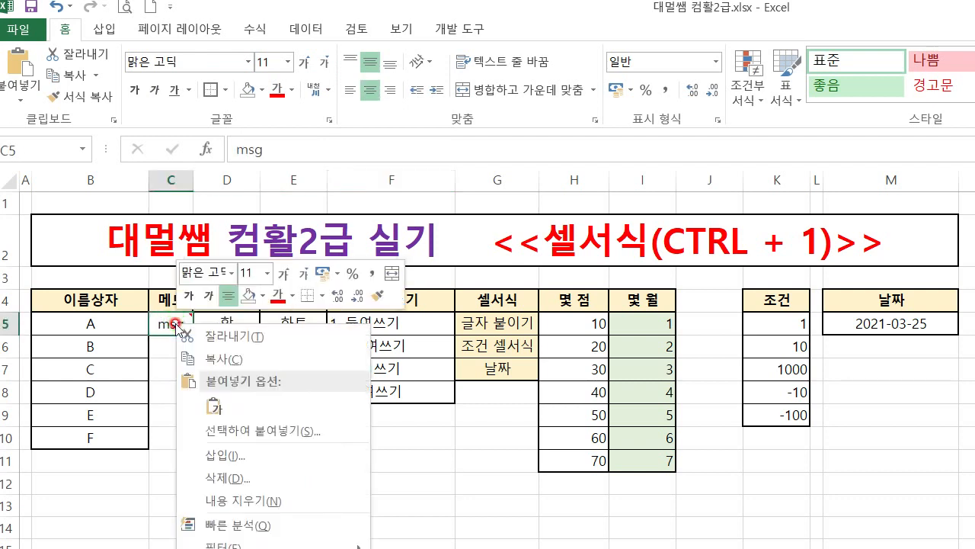
pyautogui.click(189, 433)
pyautogui.rightClick(171, 198)
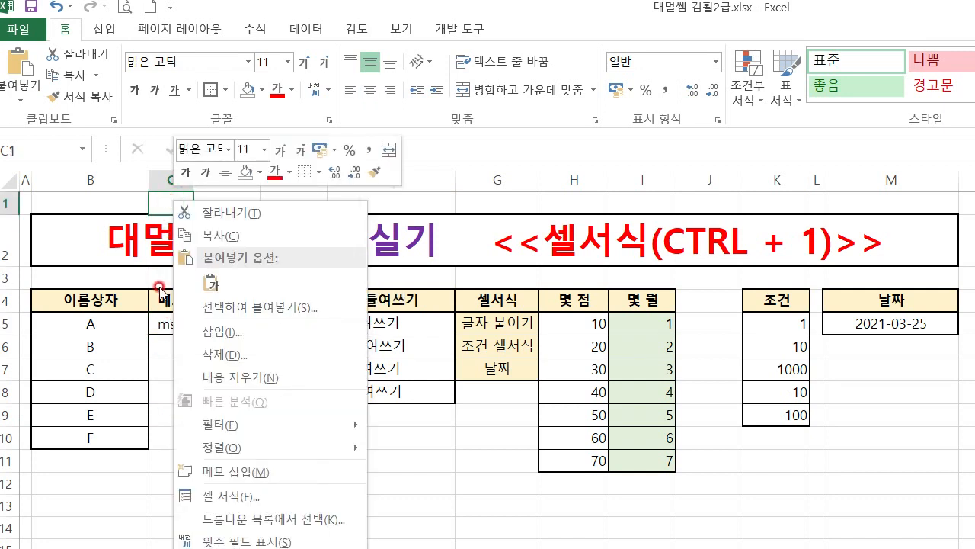
pyautogui.click(162, 324)
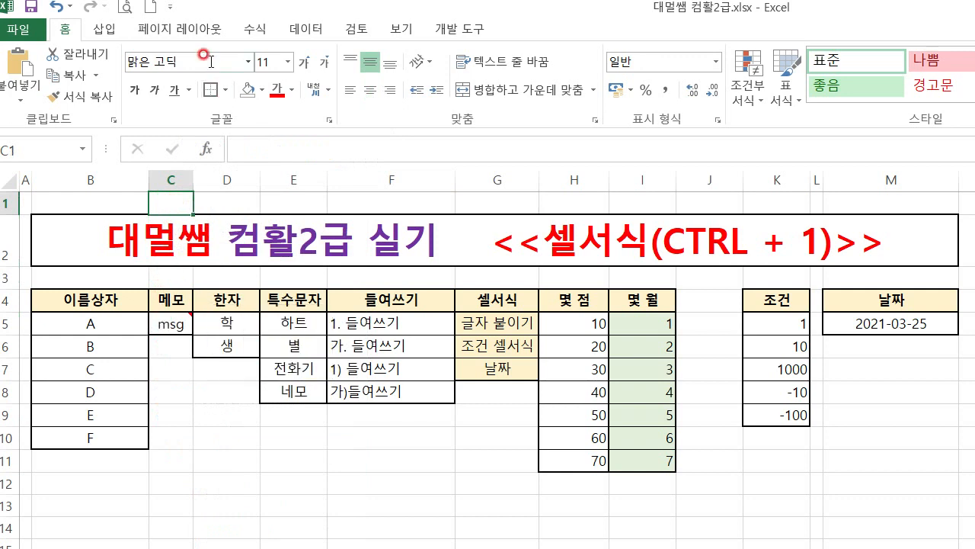
# Step: Insert a comment containing the text ㅇㅇㅇ on the empty cell C1
pyautogui.click(255, 28)
pyautogui.click(355, 29)
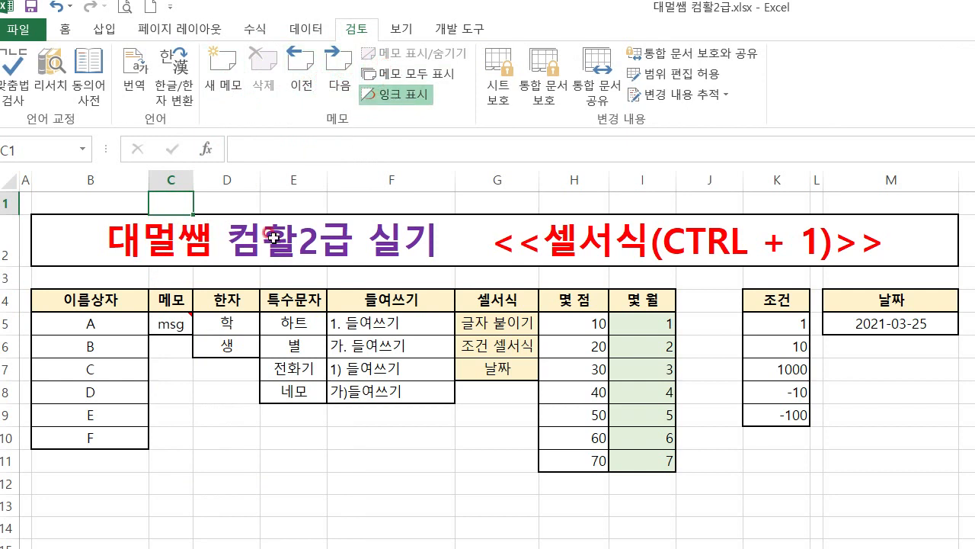
pyautogui.click(186, 314)
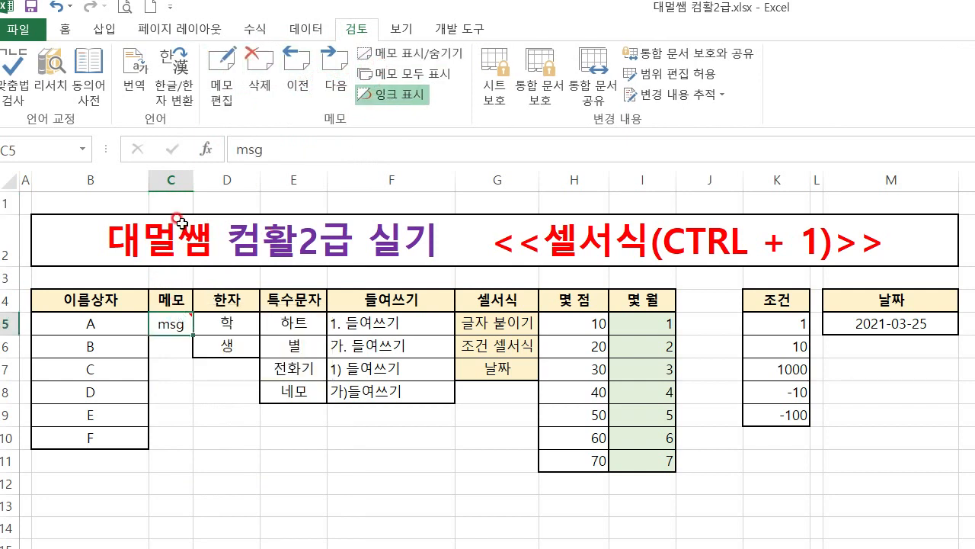
pyautogui.rightClick(170, 196)
pyautogui.click(224, 464)
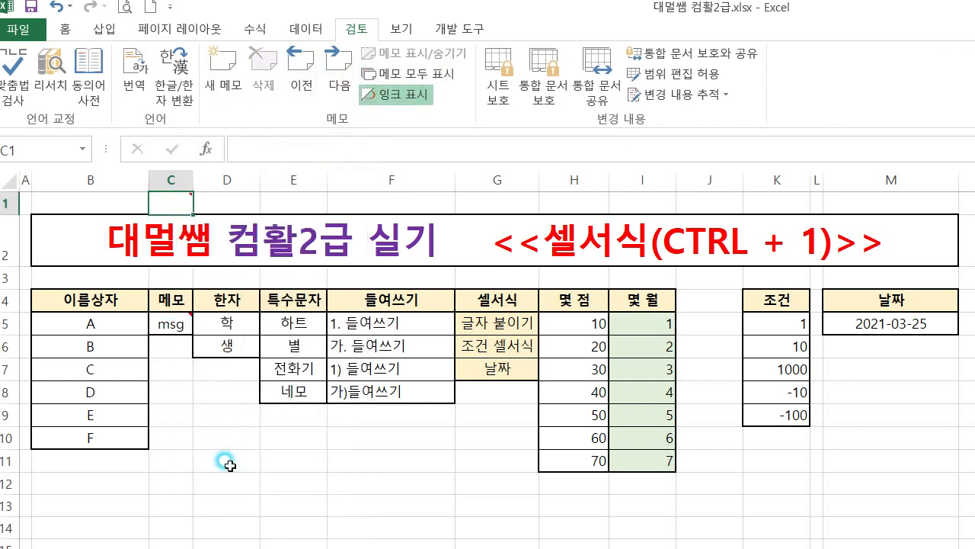
pyautogui.write('ㅎㅎㅎ')
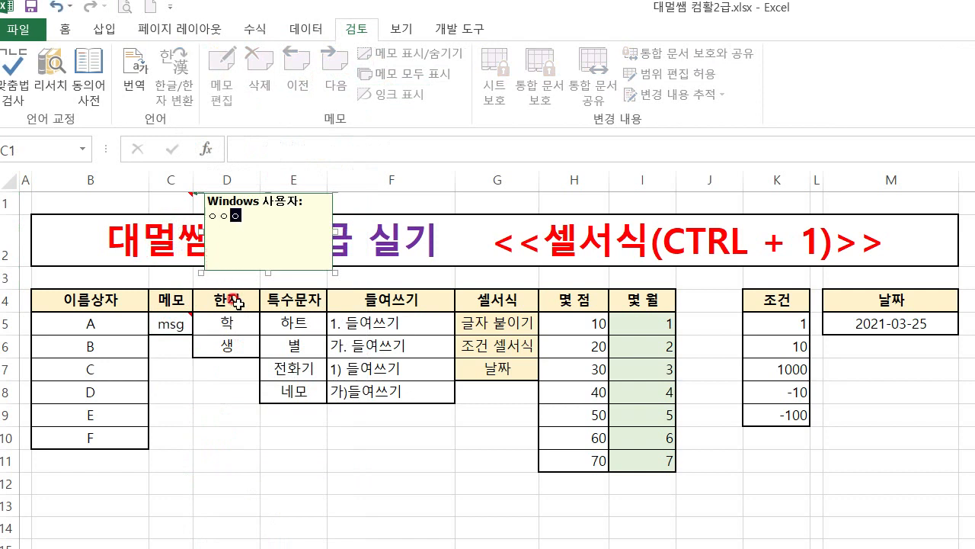
pyautogui.click(226, 297)
# Step: Edit the comment on C1 and remove the text ㅇㅇㅇ from it
pyautogui.click(170, 203)
pyautogui.rightClick(172, 201)
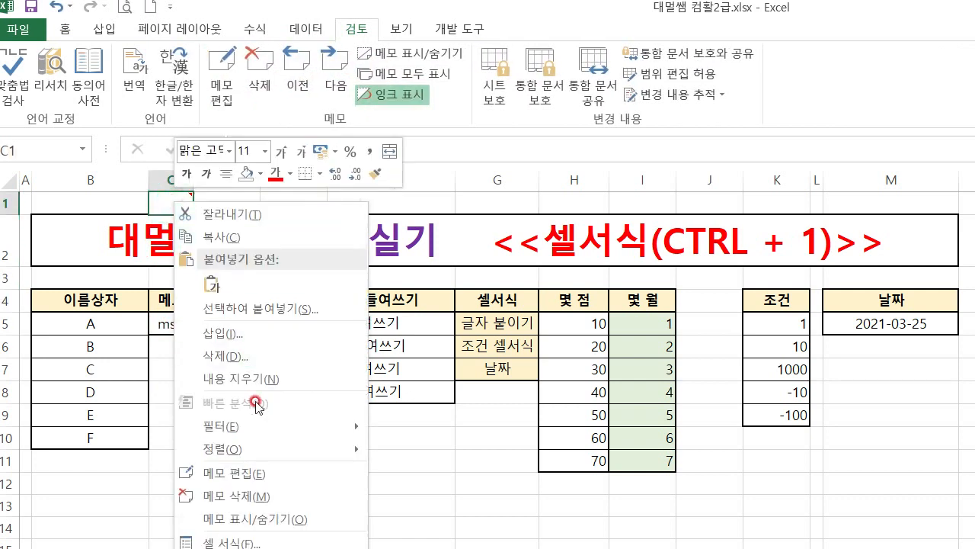
pyautogui.click(272, 477)
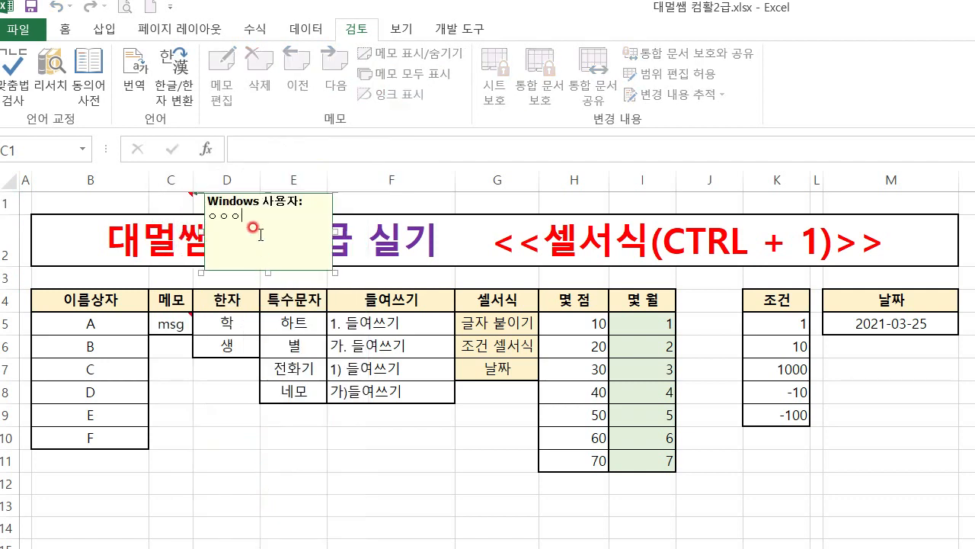
pyautogui.click(197, 396)
# Step: Set the comment on C1 to stay displayed and hide it again
pyautogui.rightClick(163, 203)
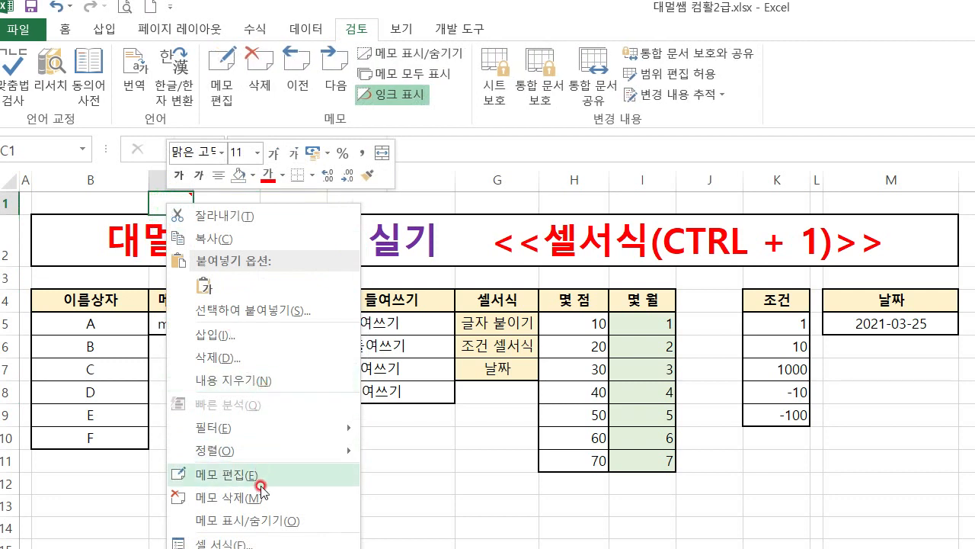
pyautogui.click(226, 523)
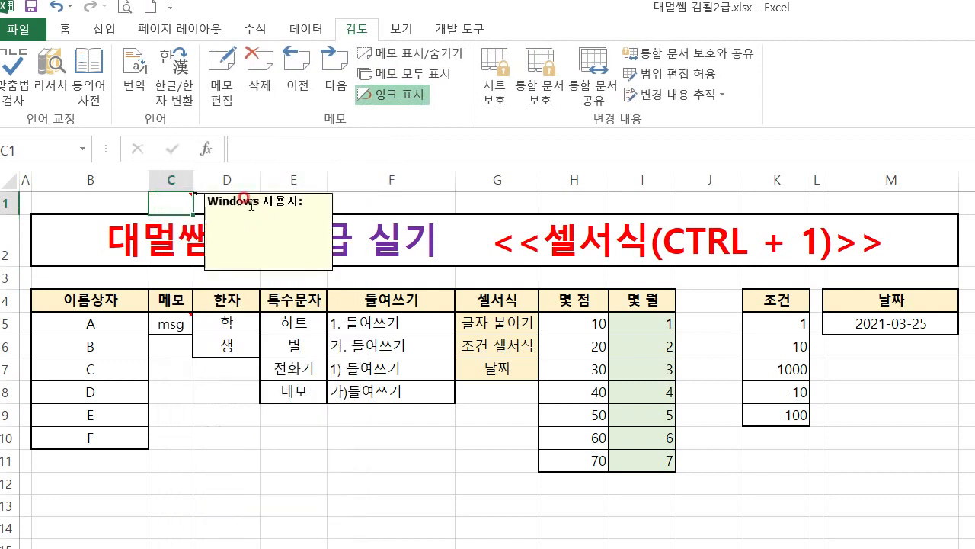
pyautogui.rightClick(170, 204)
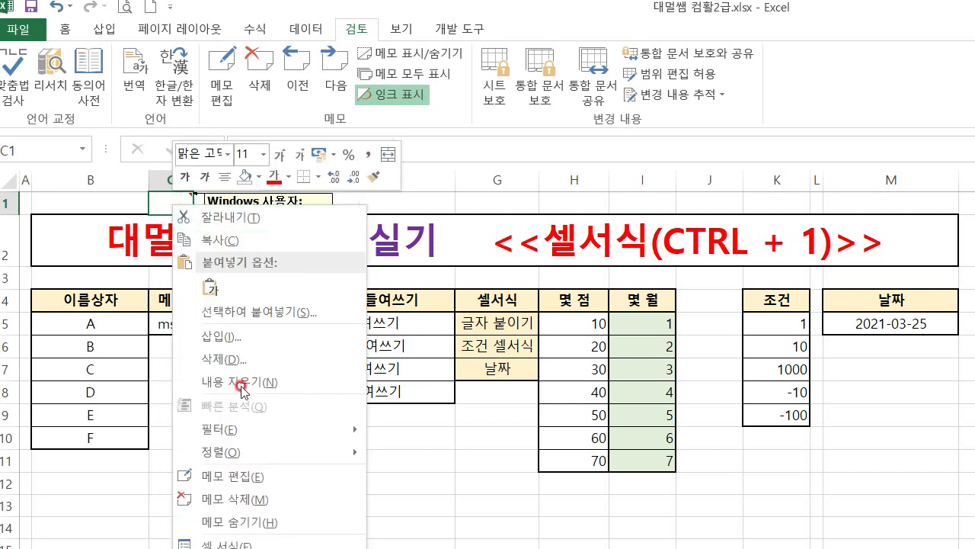
pyautogui.click(254, 522)
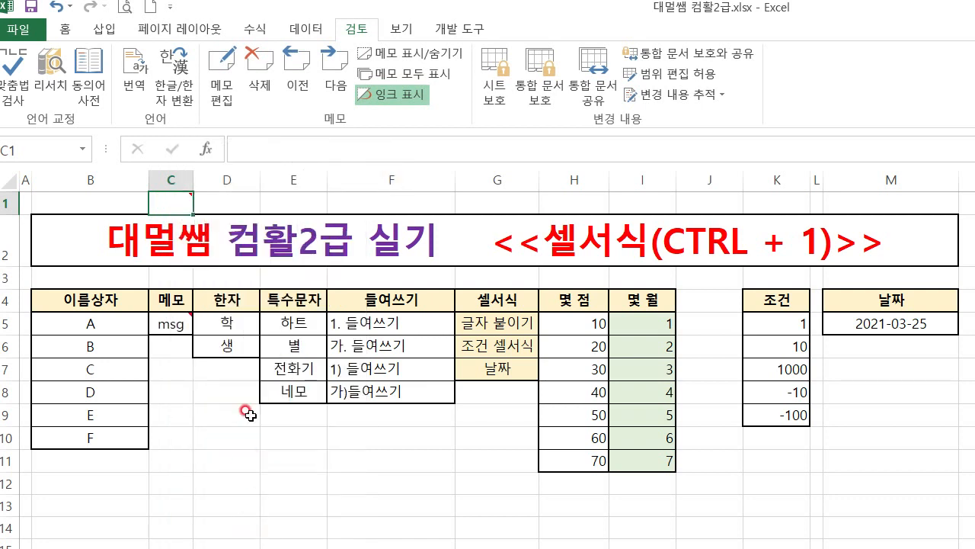
# Step: Delete the comments from C1 and from the msg cell C5
pyautogui.rightClick(177, 204)
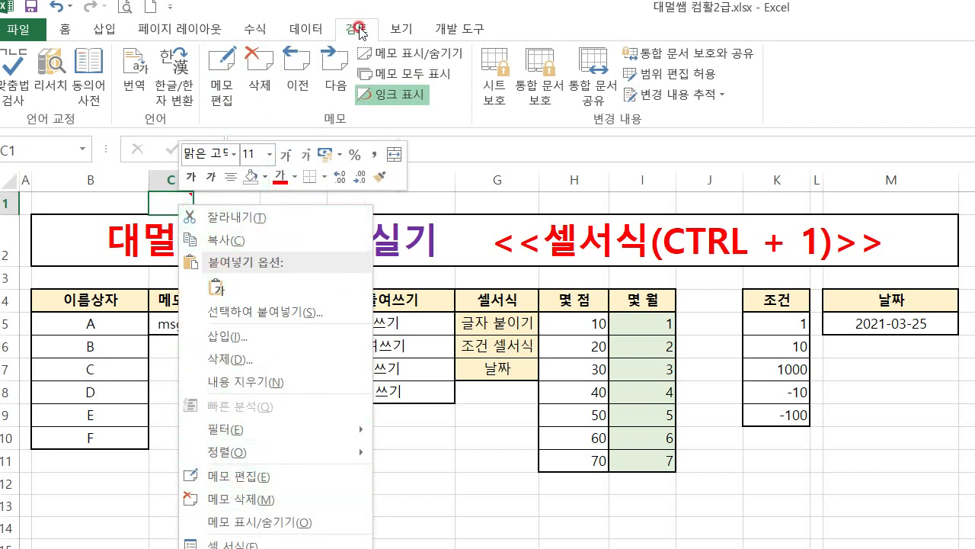
pyautogui.click(263, 73)
pyautogui.click(263, 75)
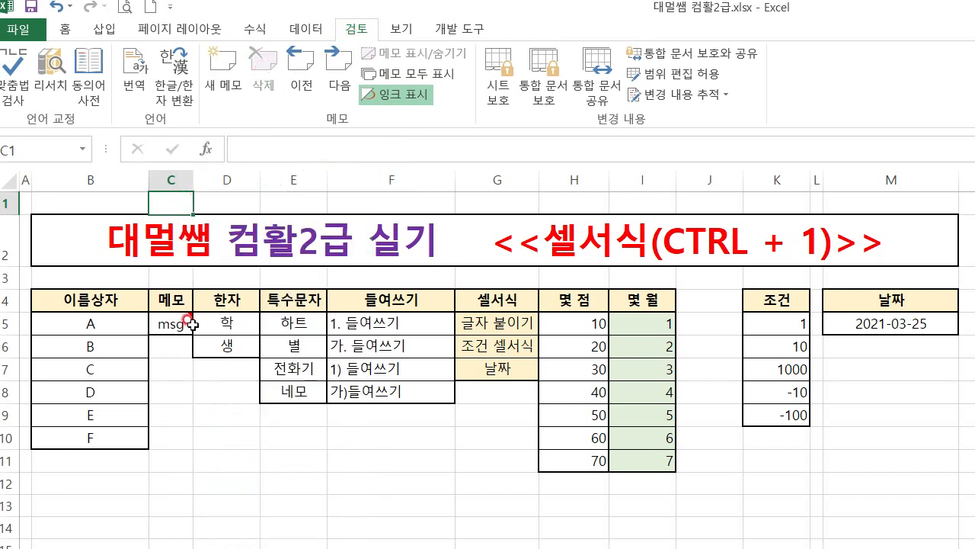
pyautogui.click(189, 323)
pyautogui.click(263, 65)
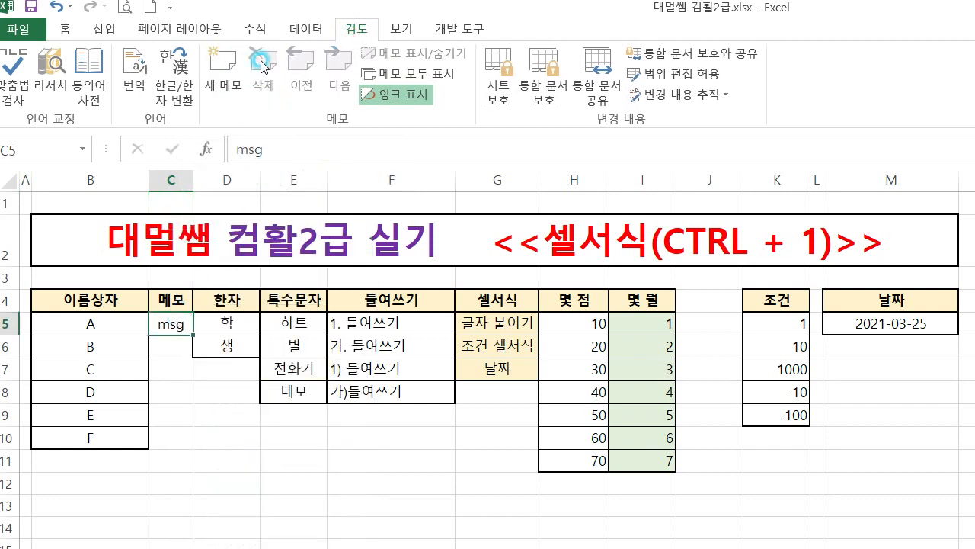
pyautogui.click(174, 391)
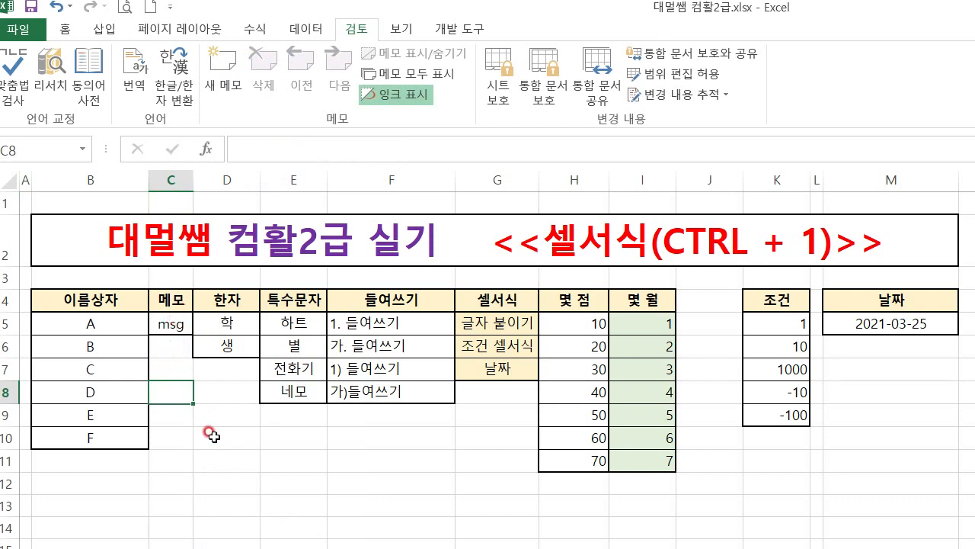
# Step: Clear the contents of cells D5 and D6 under the 한자 heading
pyautogui.click(228, 315)
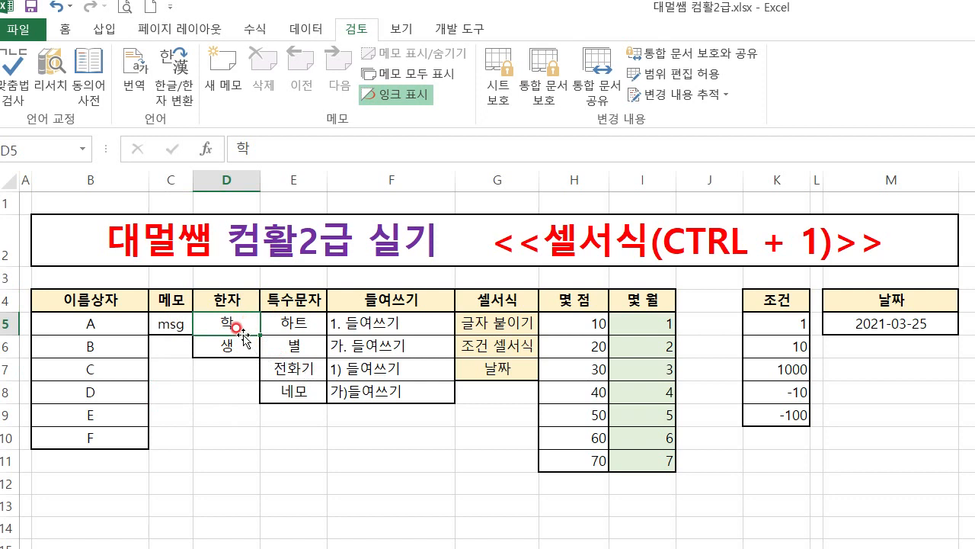
pyautogui.doubleClick(237, 323)
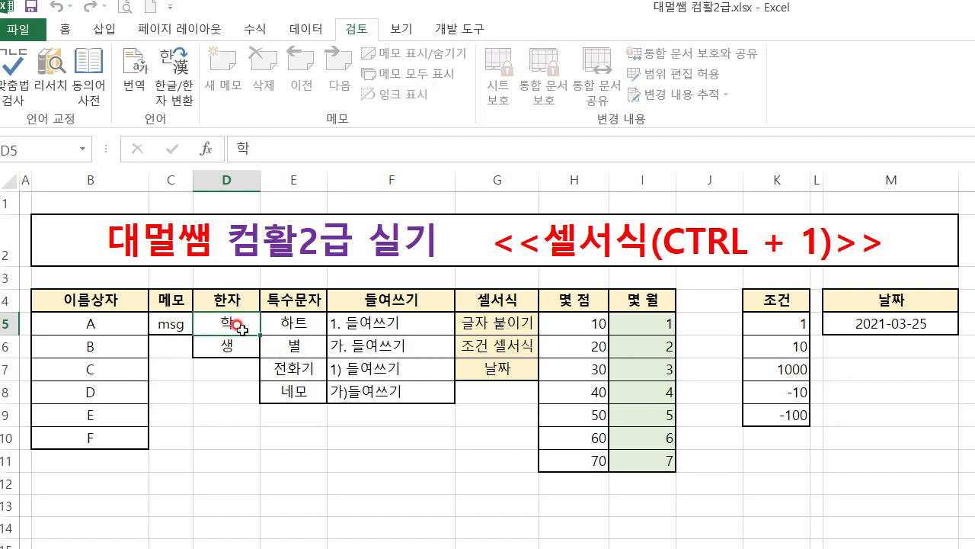
pyautogui.click(231, 342)
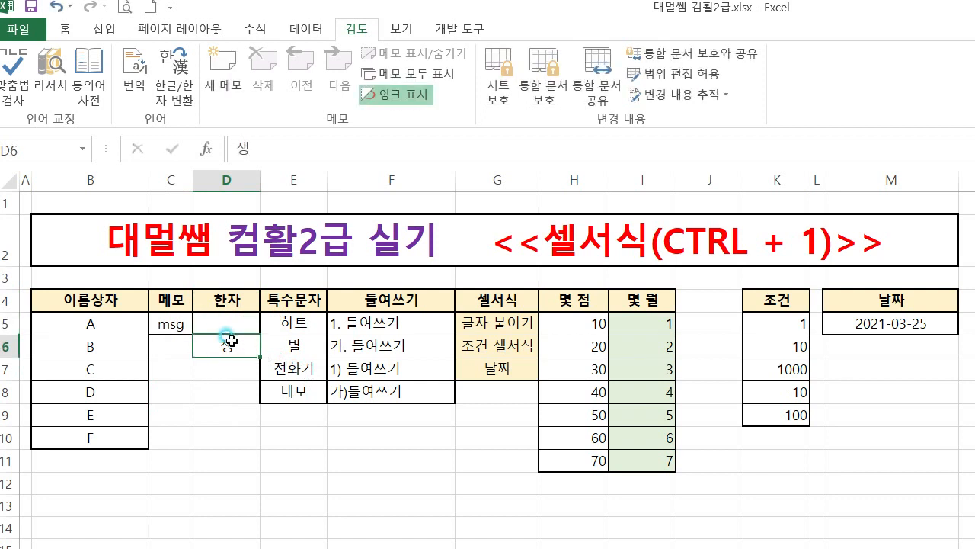
pyautogui.press('Delete')
pyautogui.click(183, 411)
# Step: Enter 학 in D5 and convert it to the Hanja 學 from the expanded candidate list
pyautogui.click(222, 328)
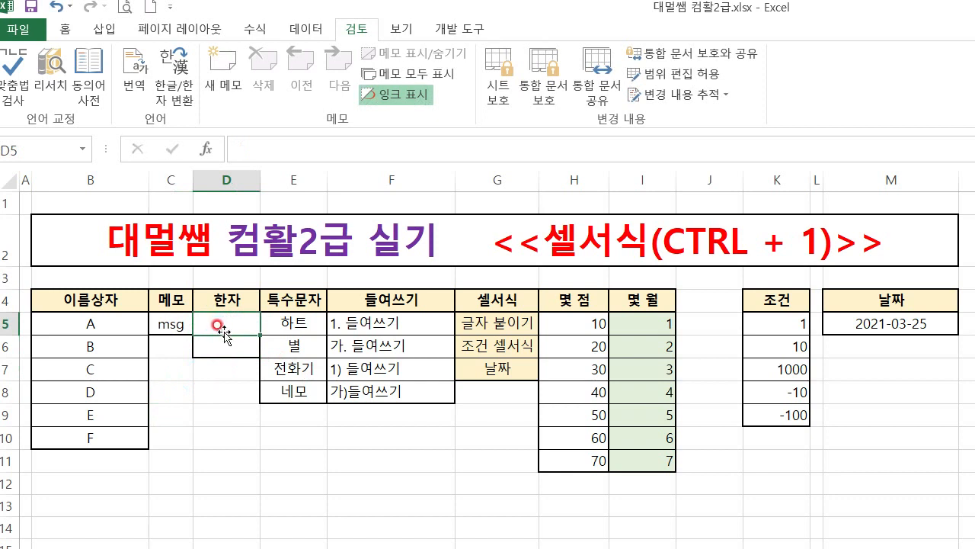
pyautogui.write('학')
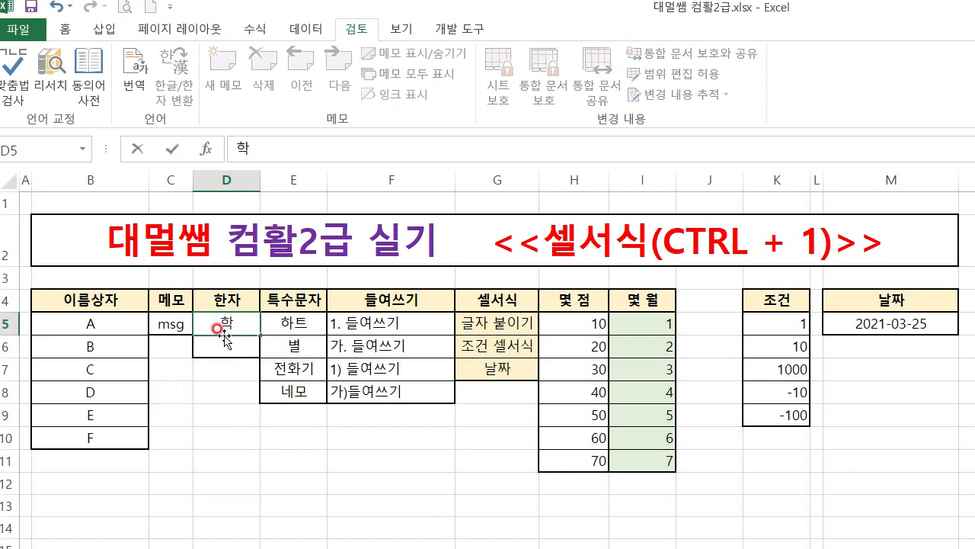
pyautogui.press('Hangul_Hanja')
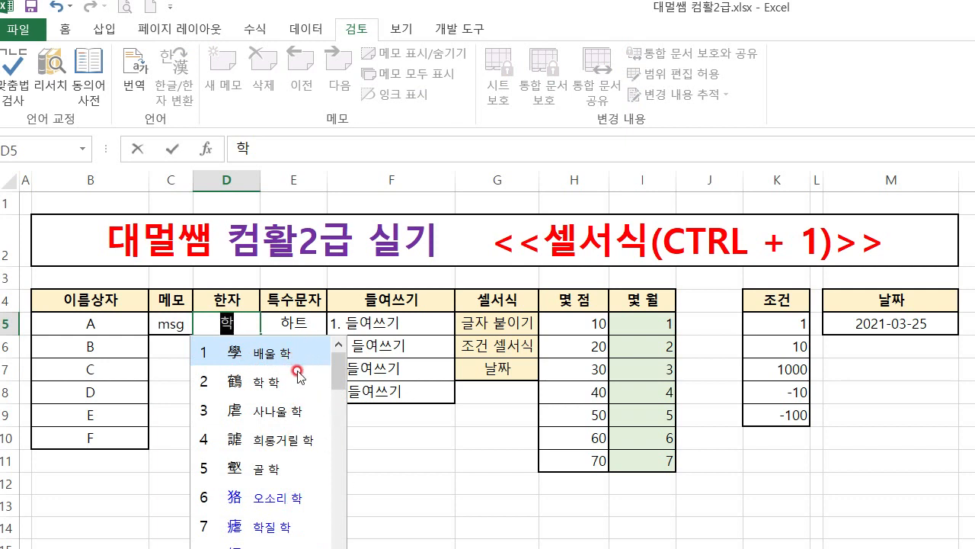
pyautogui.press('Tab')
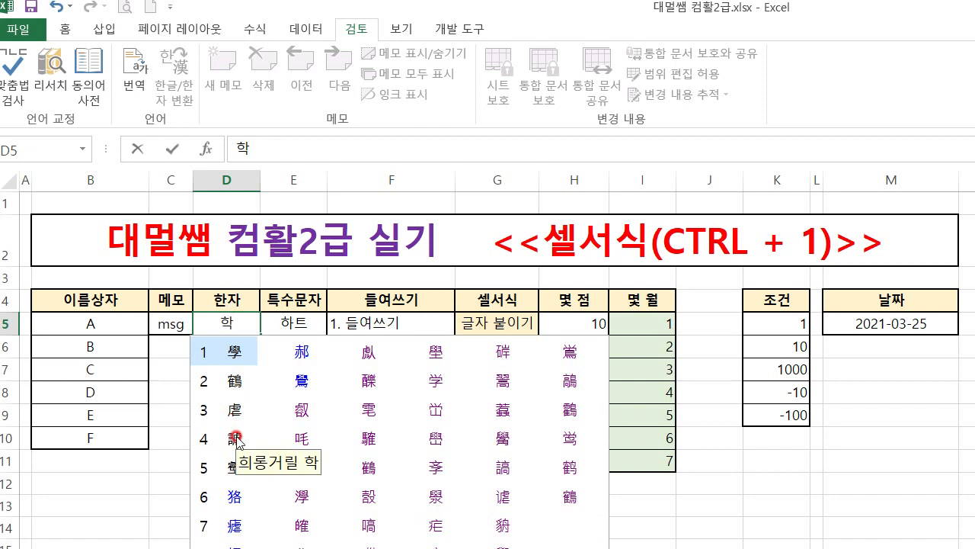
pyautogui.click(235, 352)
pyautogui.press('Return')
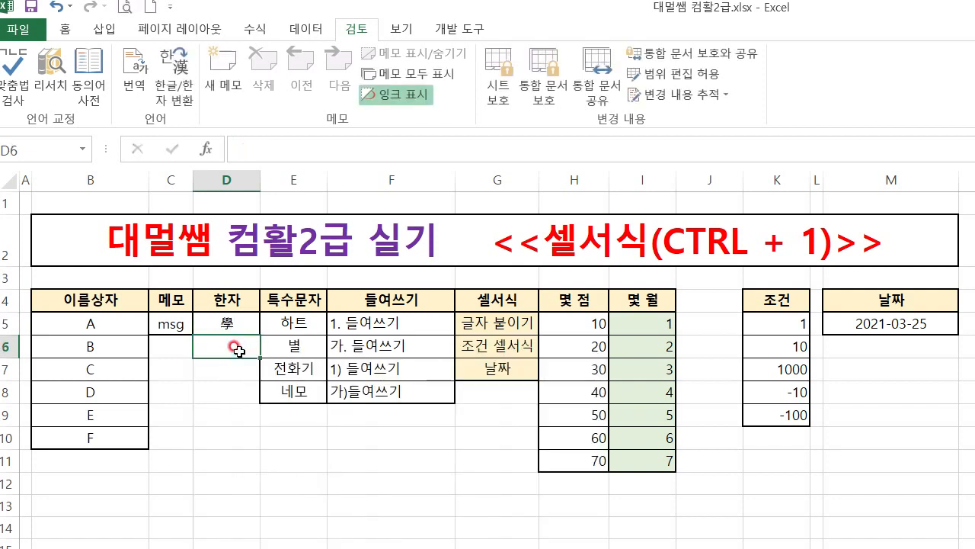
# Step: Enter 학생 in D6 and convert it to Hanja 學生 with the 한글(漢字) output form
pyautogui.click(221, 371)
pyautogui.click(229, 347)
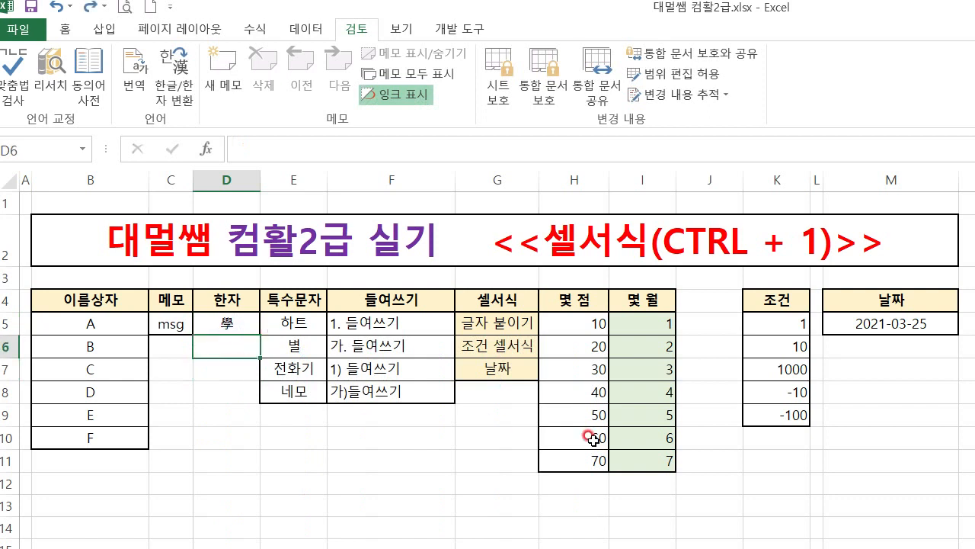
pyautogui.write('학생')
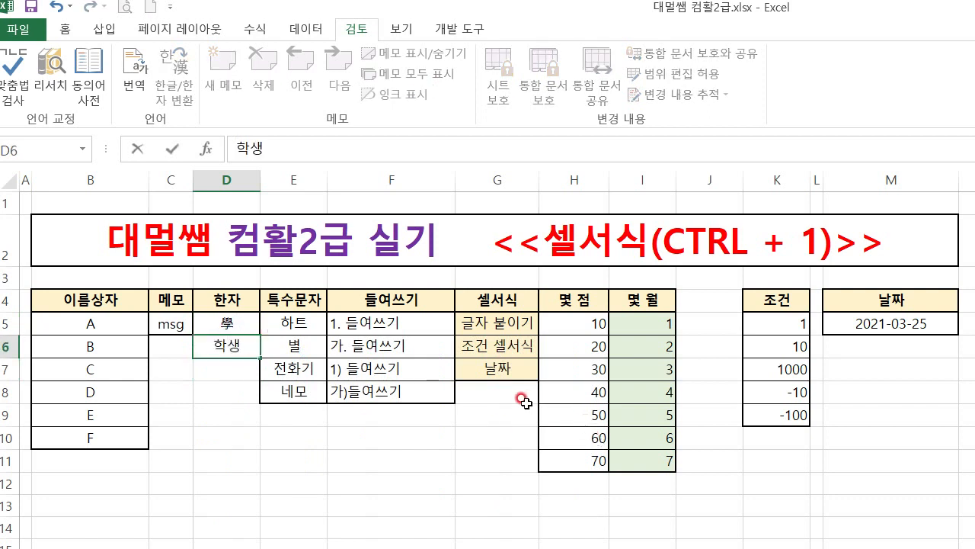
pyautogui.moveTo(261, 347); pyautogui.dragTo(198, 348)
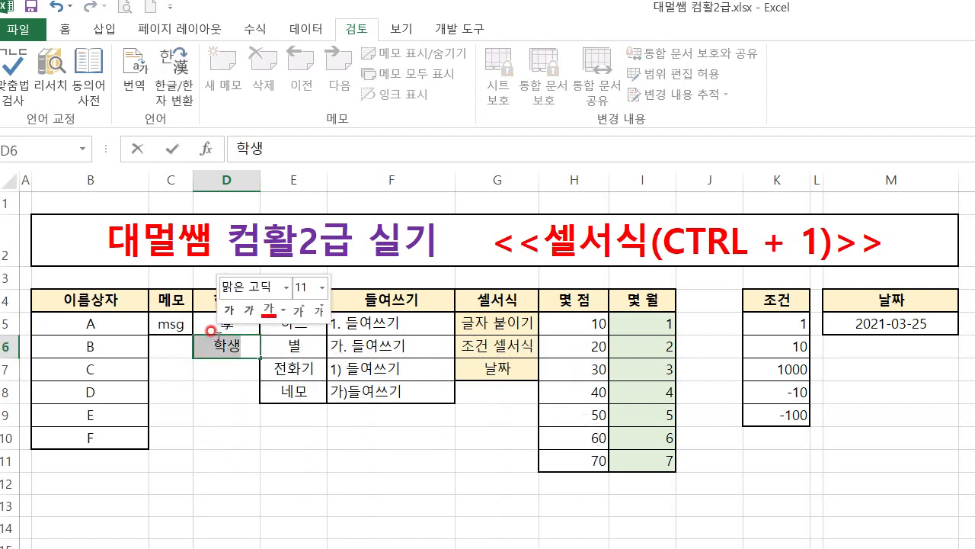
pyautogui.press('Hangul_Hanja')
pyautogui.moveTo(662, 219); pyautogui.dragTo(425, 221)
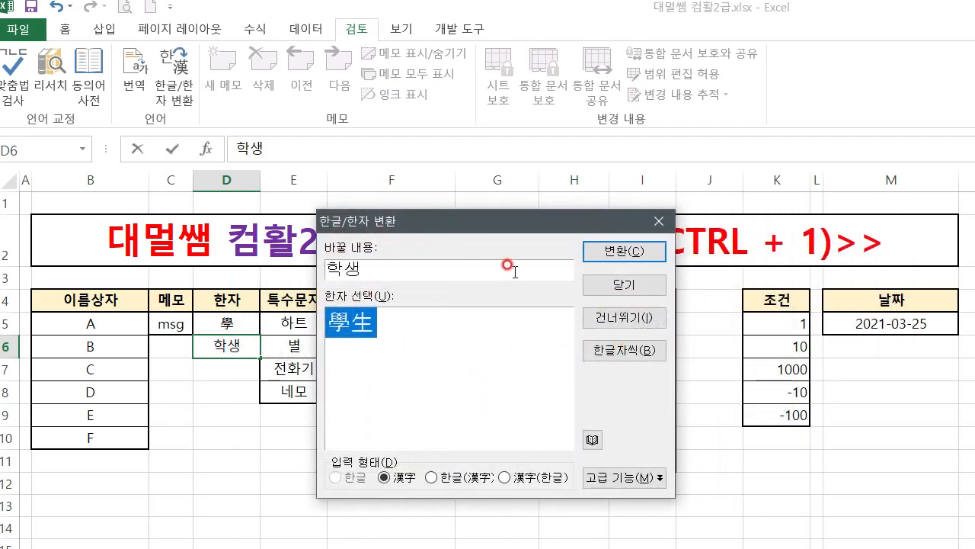
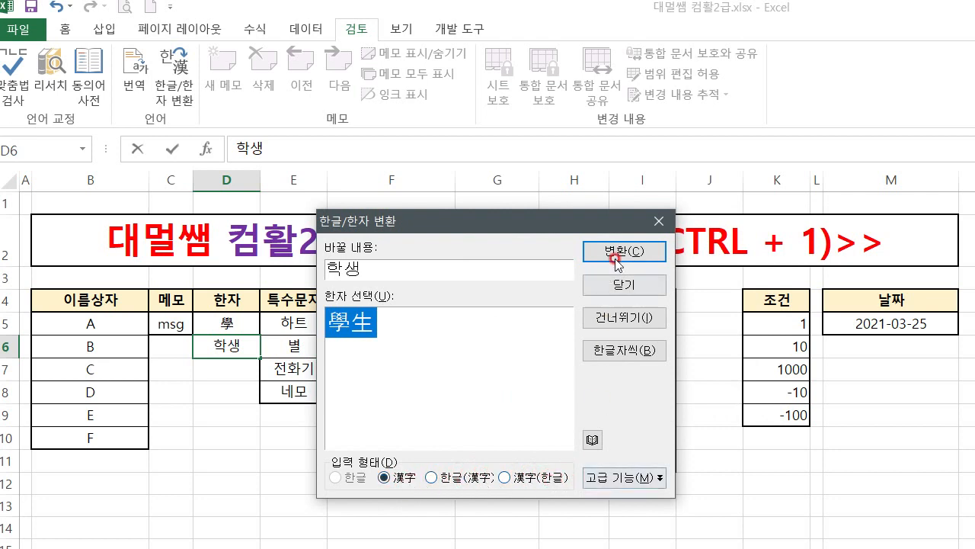
pyautogui.click(452, 480)
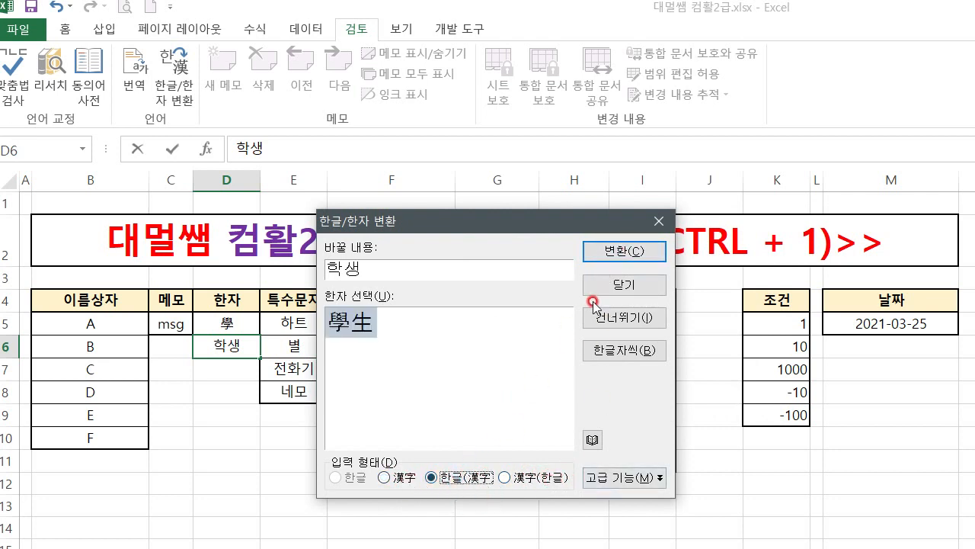
pyautogui.click(618, 250)
pyautogui.click(268, 431)
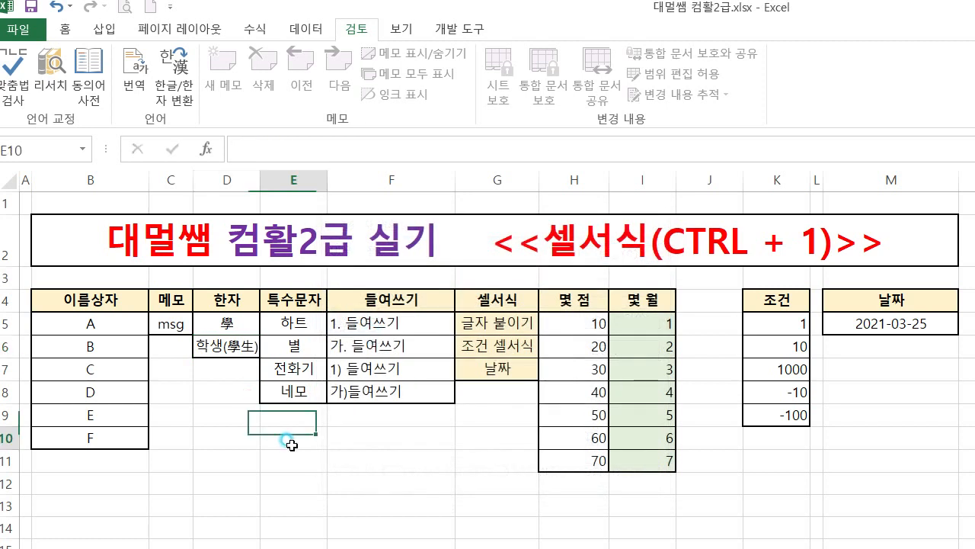
# Step: Replace 하트 in E5 with the ♥ symbol from the expanded special-character list for ㅁ
pyautogui.click(301, 325)
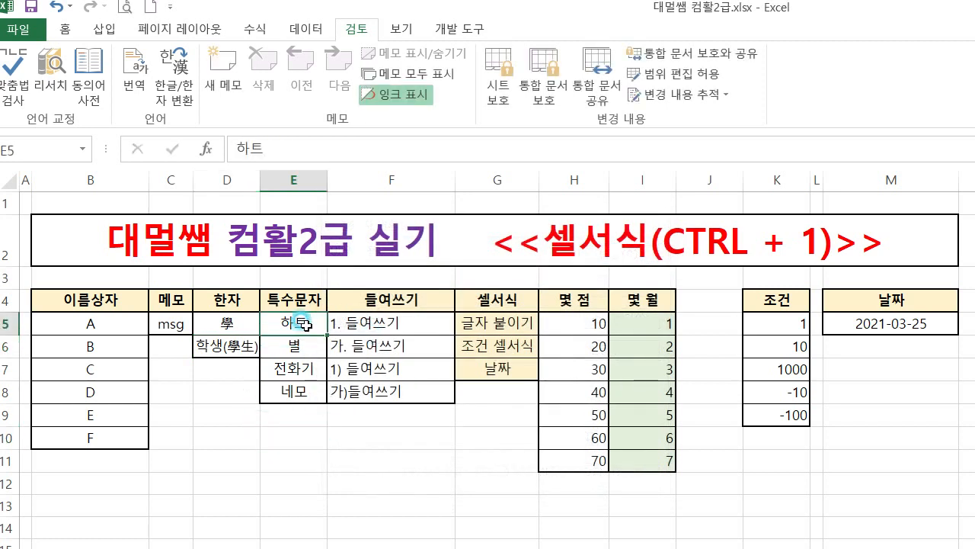
pyautogui.write('ㅁ')
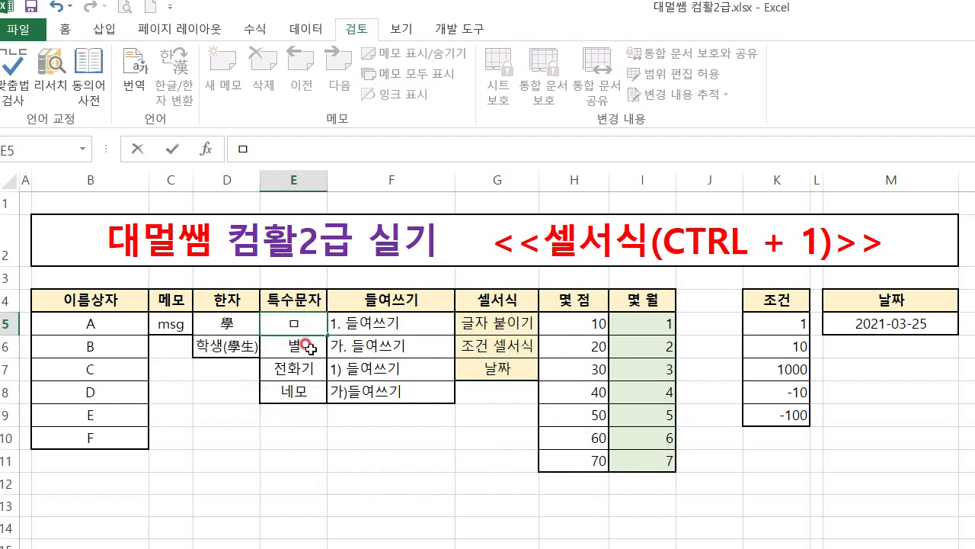
pyautogui.press('Hangul_Hanja')
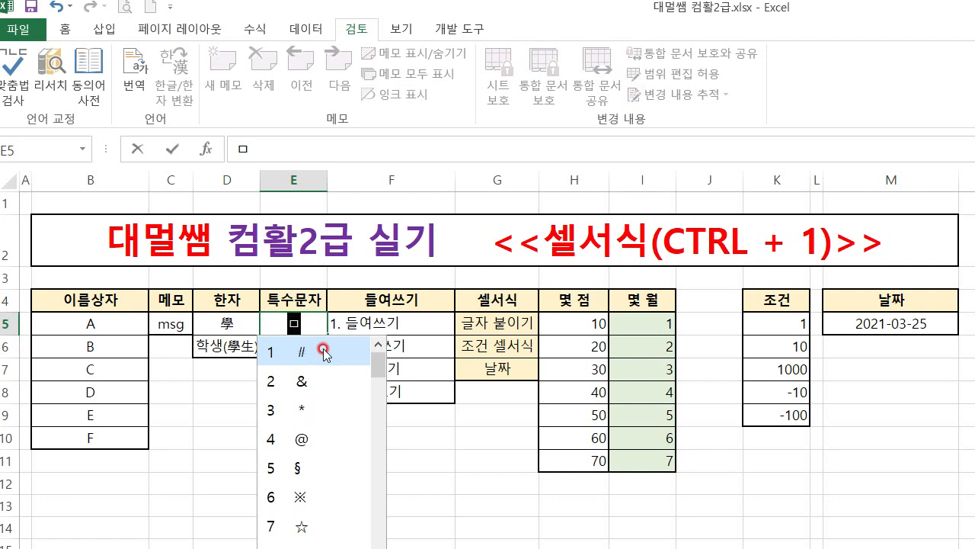
pyautogui.press('Tab')
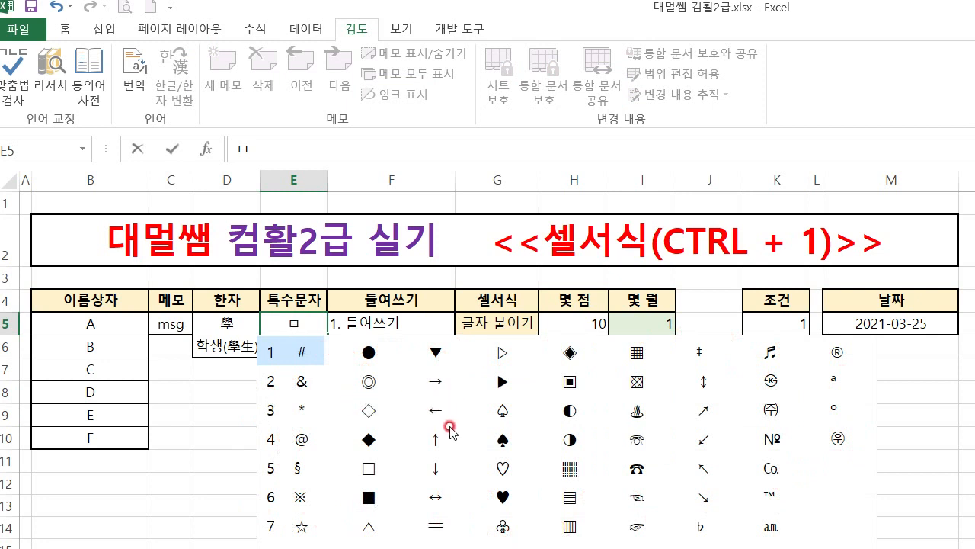
pyautogui.click(505, 495)
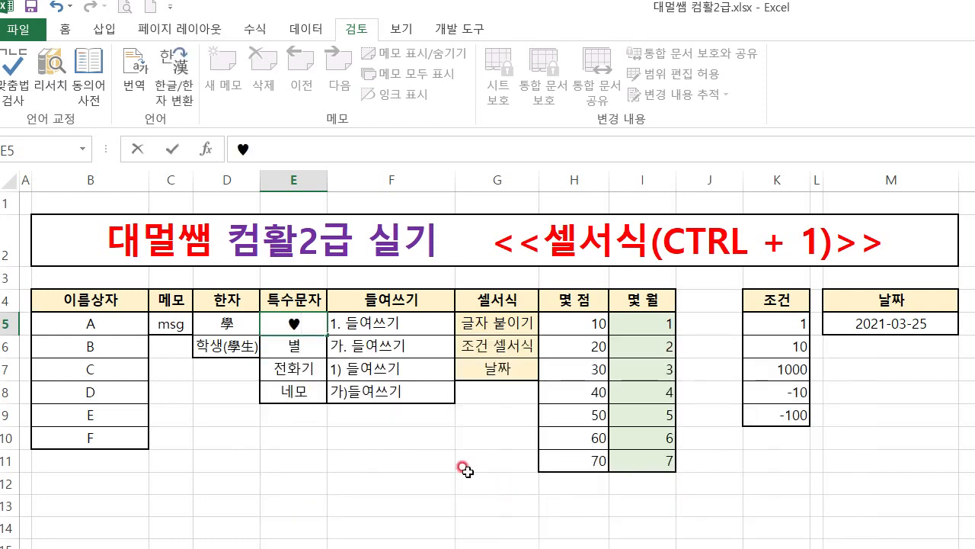
# Step: Replace 별 in E6 with the ☆ symbol from the expanded special-character list for ㅁ
pyautogui.click(308, 348)
pyautogui.write('ㅁ')
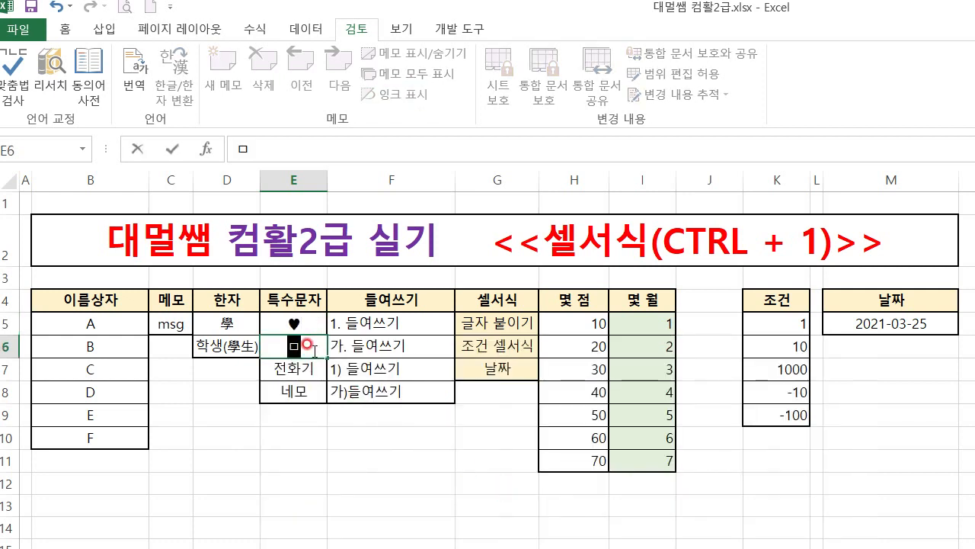
pyautogui.press('Hangul_Hanja')
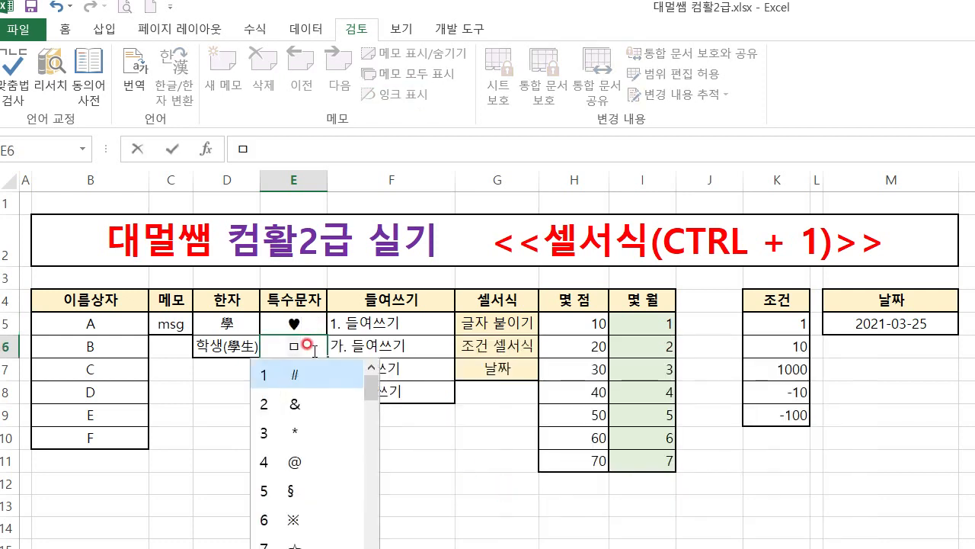
pyautogui.press('Tab')
pyautogui.click(315, 494)
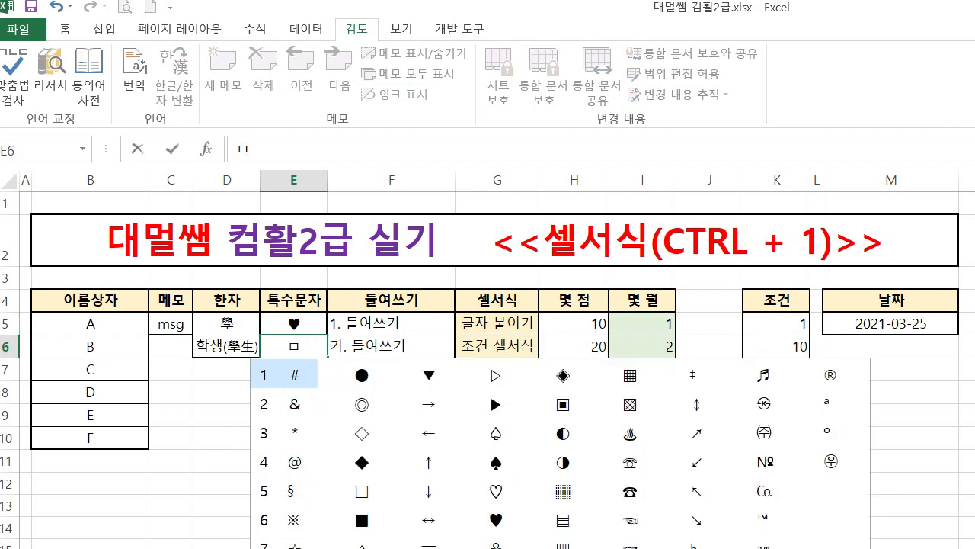
pyautogui.click(295, 547)
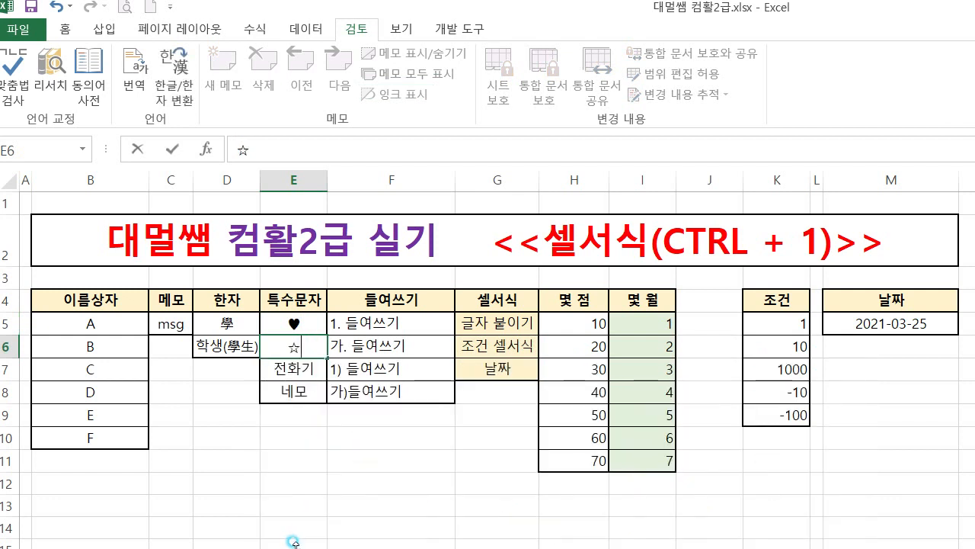
pyautogui.click(306, 352)
# Step: Replace 전화기 in E7 with the ☎ symbol from the expanded special-character list for ㅁ
pyautogui.click(301, 368)
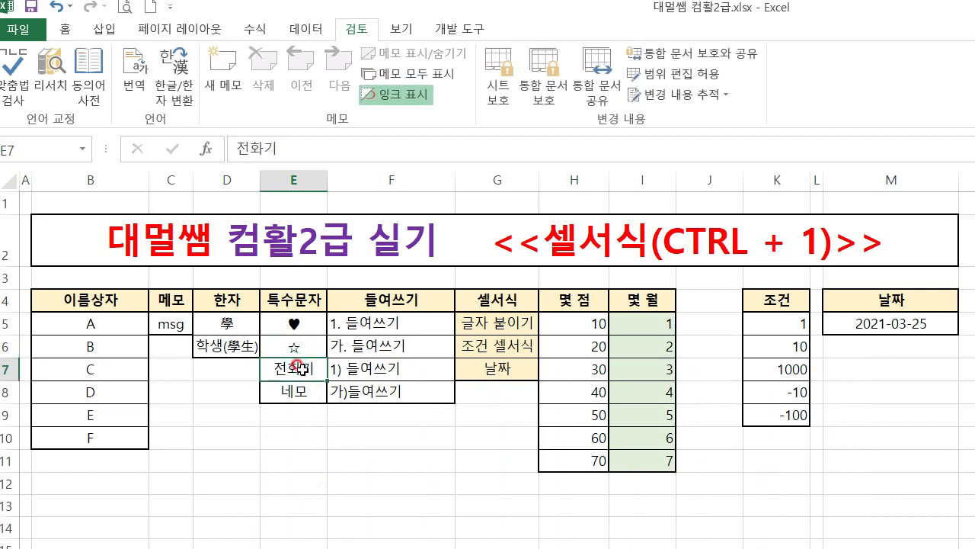
pyautogui.write('ㅁ')
pyautogui.press('Hangul_Hanja')
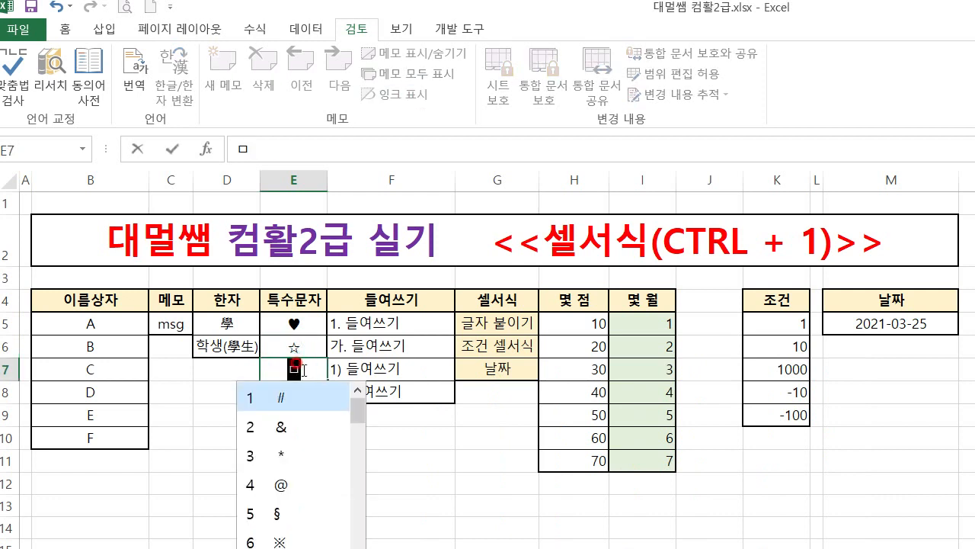
pyautogui.press('Tab')
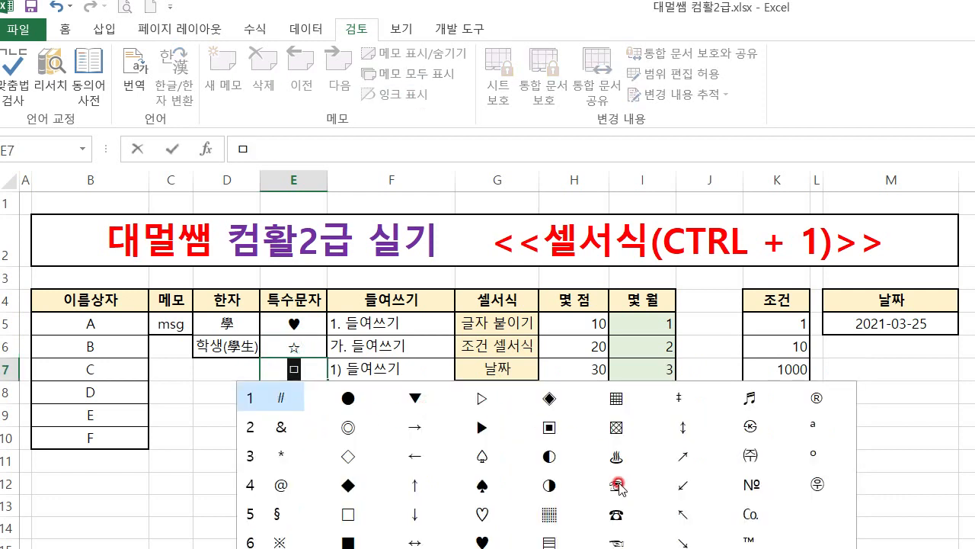
pyautogui.click(615, 515)
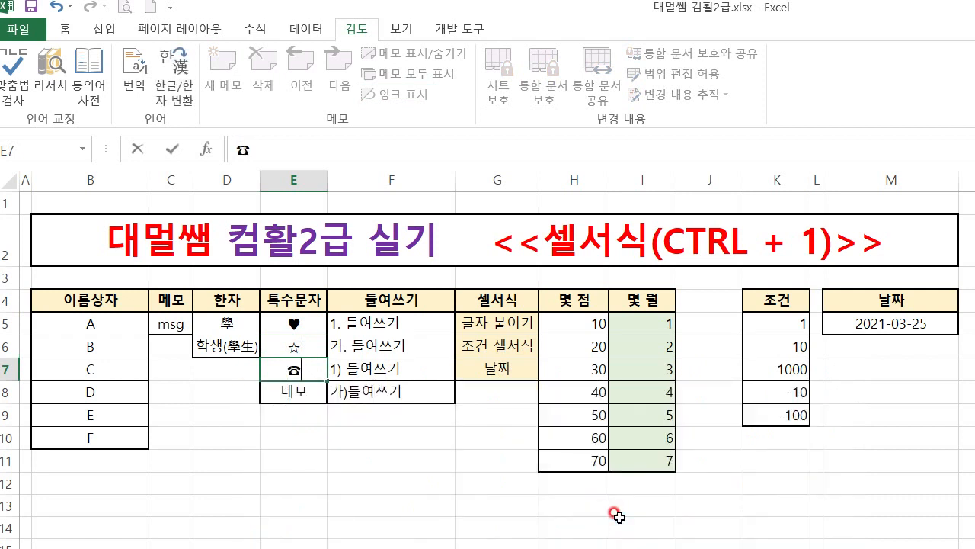
# Step: Replace 네모 in E8 with the □ symbol from the expanded special-character list for ㅁ
pyautogui.click(299, 399)
pyautogui.write('ㅁ')
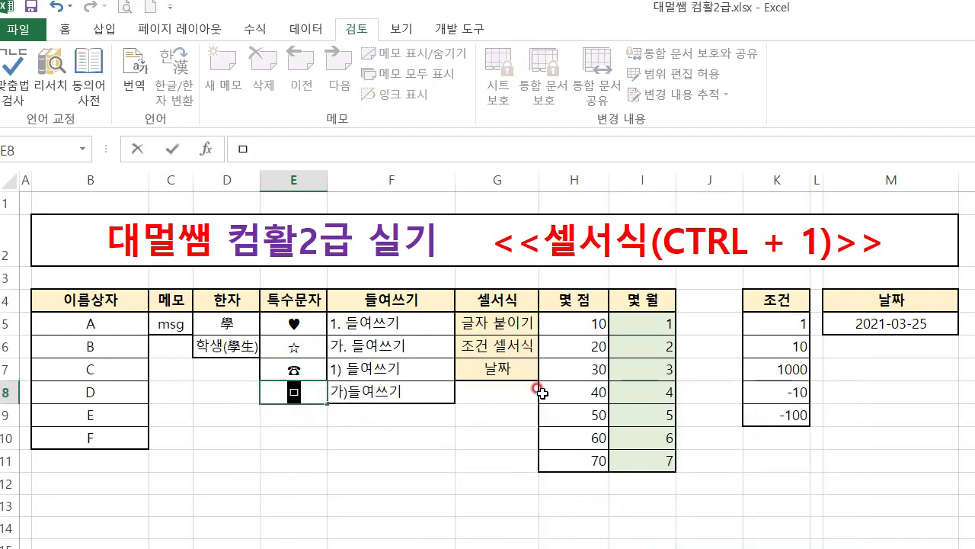
pyautogui.press('Hangul_Hanja')
pyautogui.press('Tab')
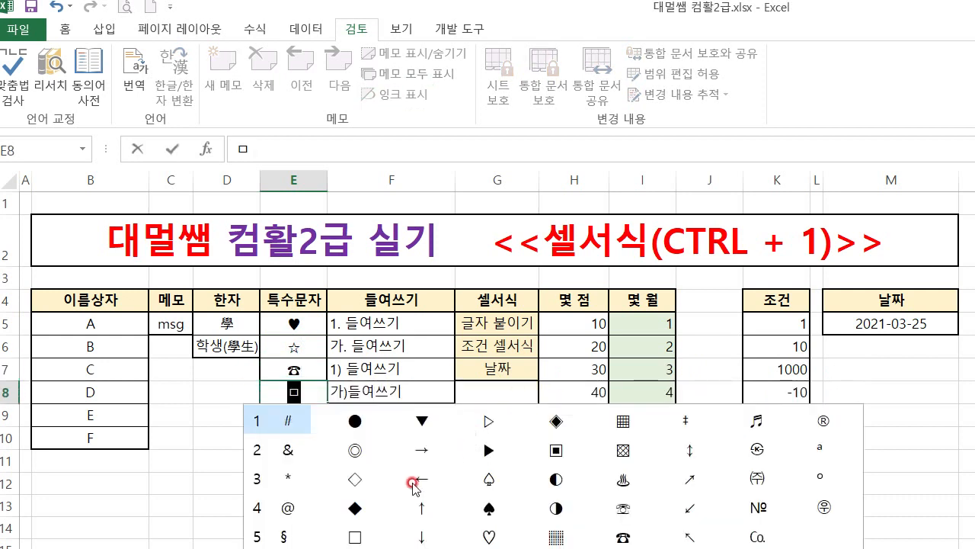
pyautogui.click(351, 529)
pyautogui.click(424, 453)
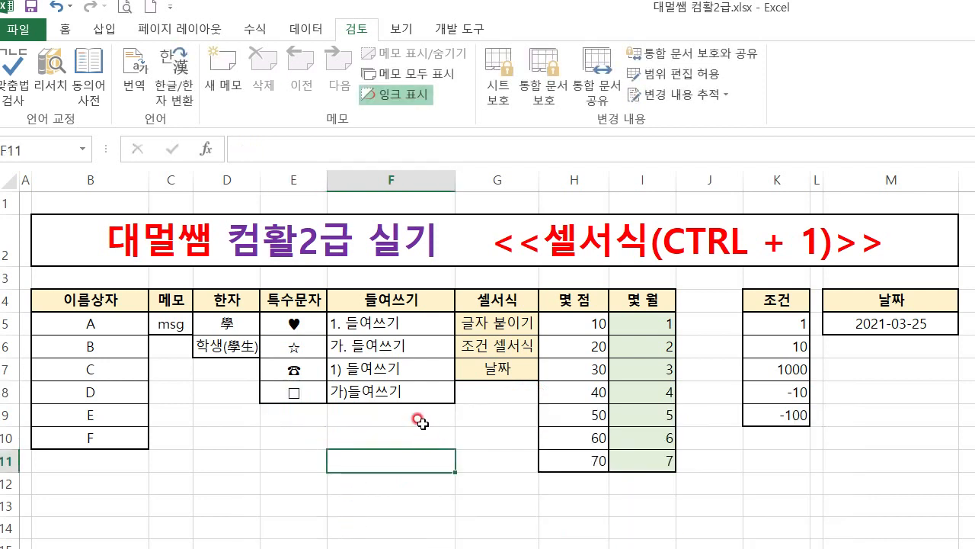
pyautogui.click(387, 318)
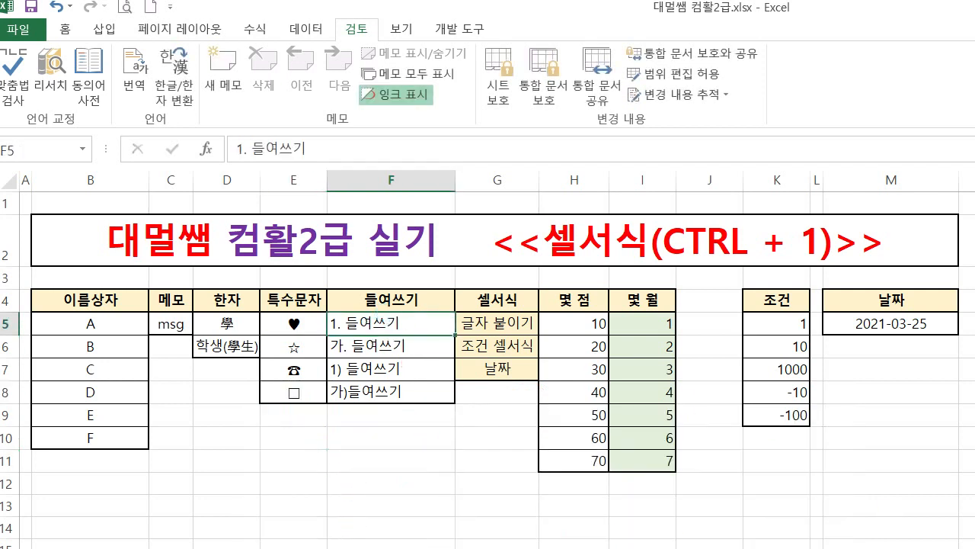
pyautogui.hotkey('ctrl', '1')
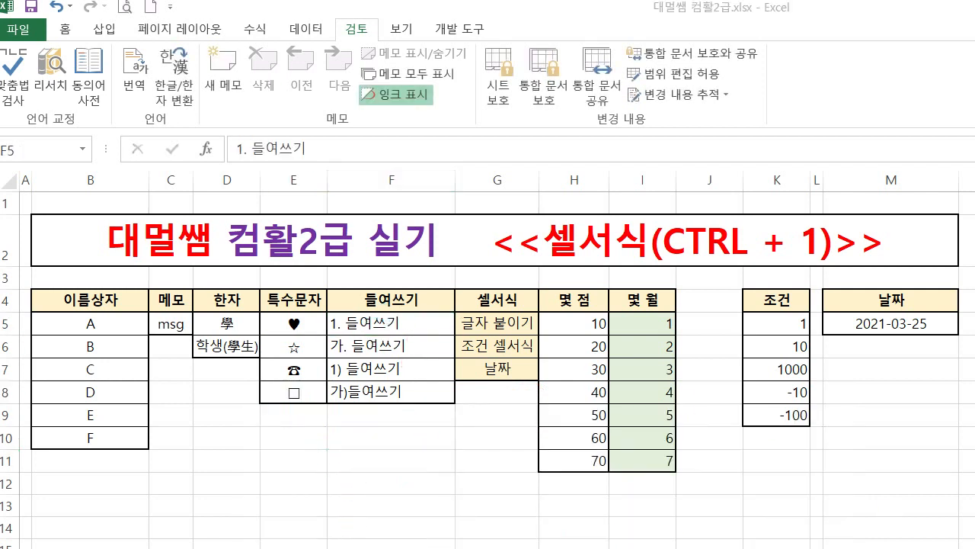
pyautogui.click(367, 314)
# Step: Indent the 가. 들여쓰기 text in F6 by one level
pyautogui.click(64, 29)
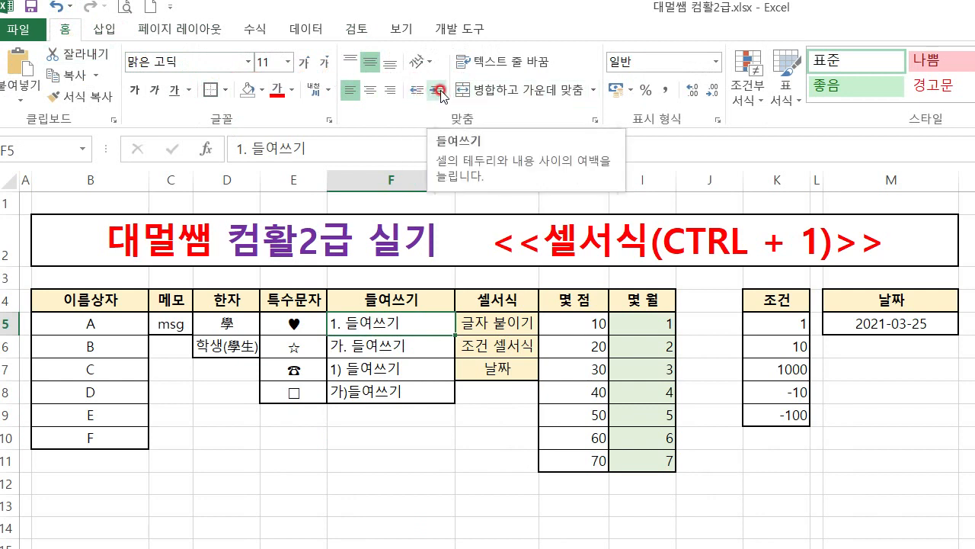
pyautogui.click(389, 341)
pyautogui.click(392, 324)
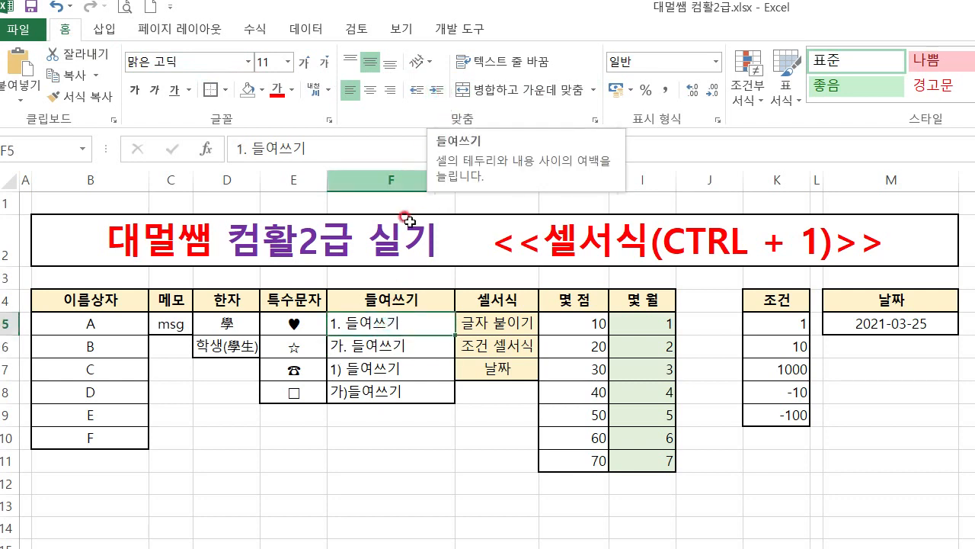
pyautogui.click(351, 342)
pyautogui.click(355, 344)
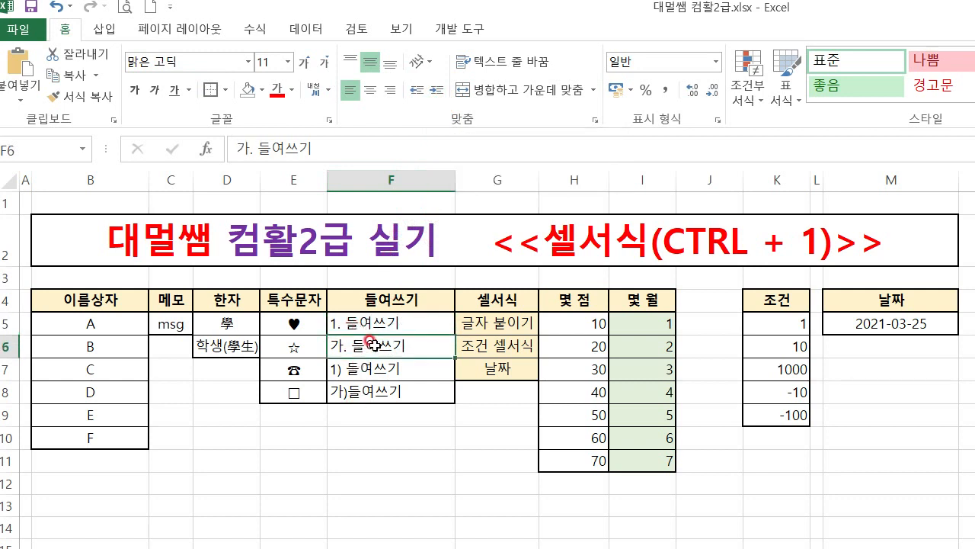
pyautogui.click(436, 89)
# Step: Indent the text in F7 by two levels and the text in F8 by three levels
pyautogui.click(367, 366)
pyautogui.click(437, 90)
pyautogui.click(438, 90)
pyautogui.click(376, 385)
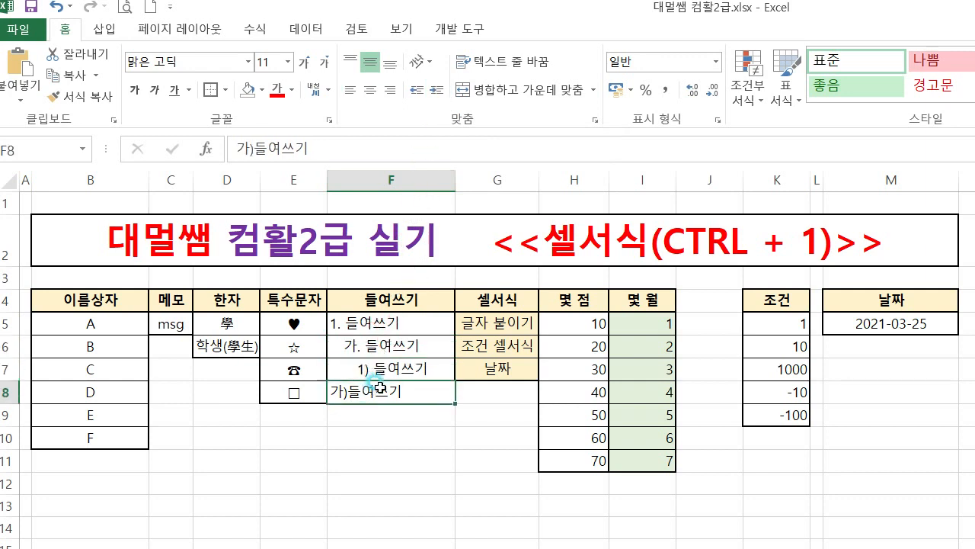
pyautogui.click(437, 90)
pyautogui.click(437, 89)
pyautogui.click(437, 90)
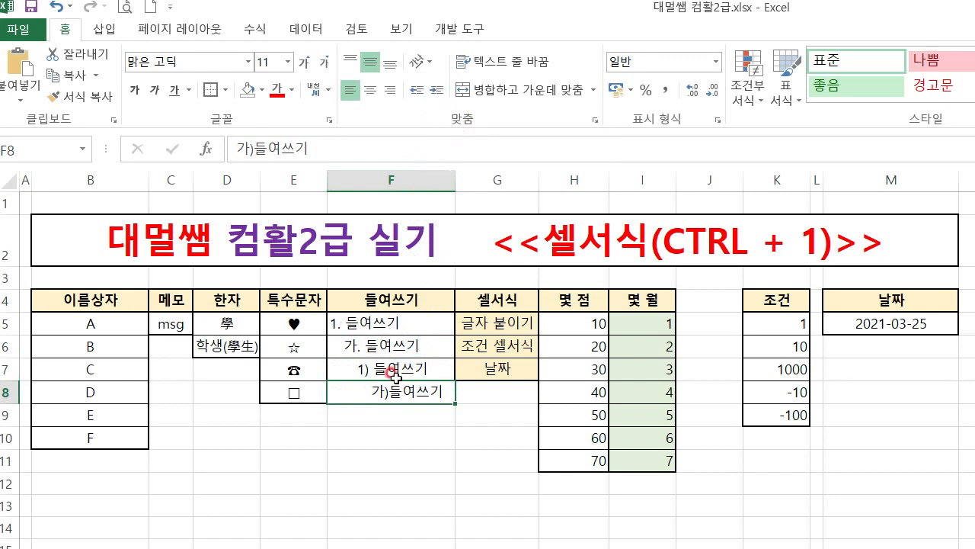
pyautogui.click(415, 440)
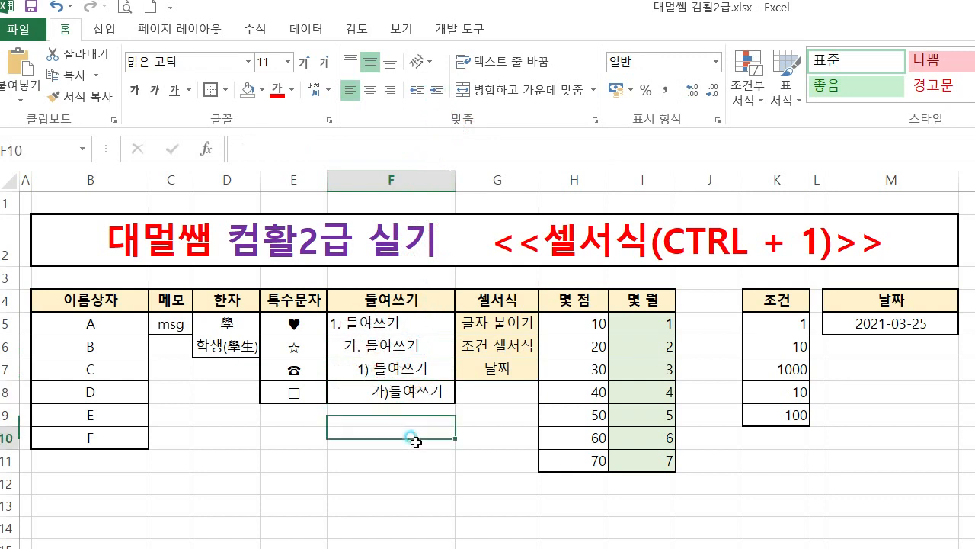
# Step: Remove the one-level indent from F6 and apply it again
pyautogui.click(383, 346)
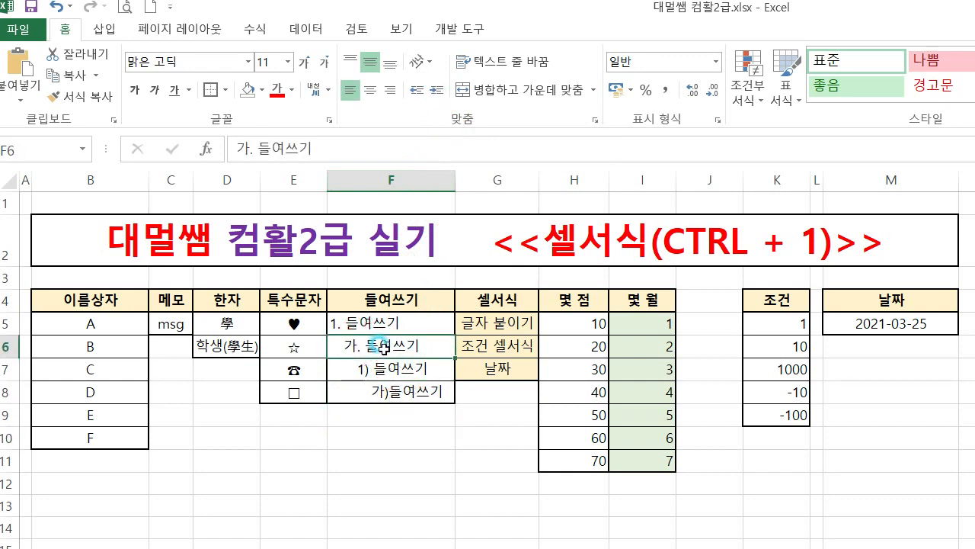
pyautogui.click(418, 90)
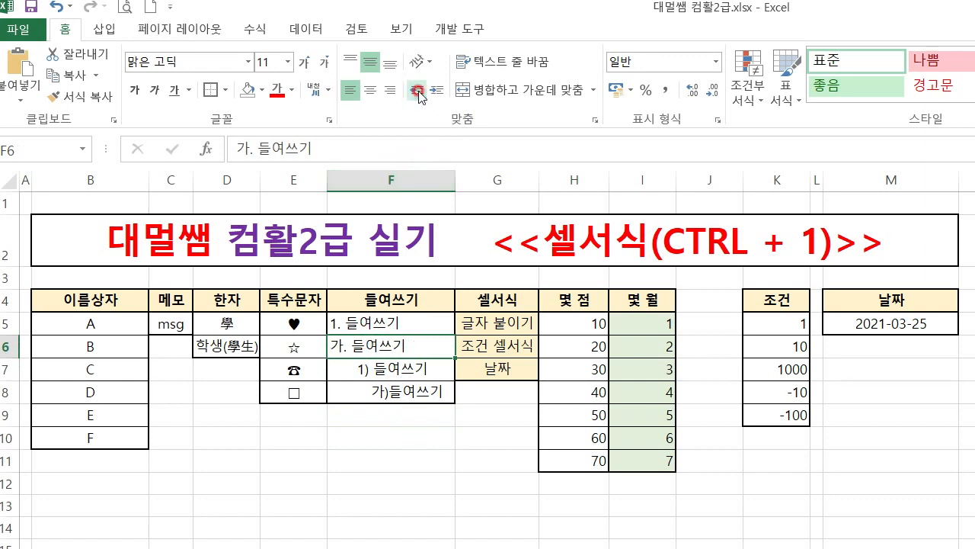
pyautogui.click(419, 92)
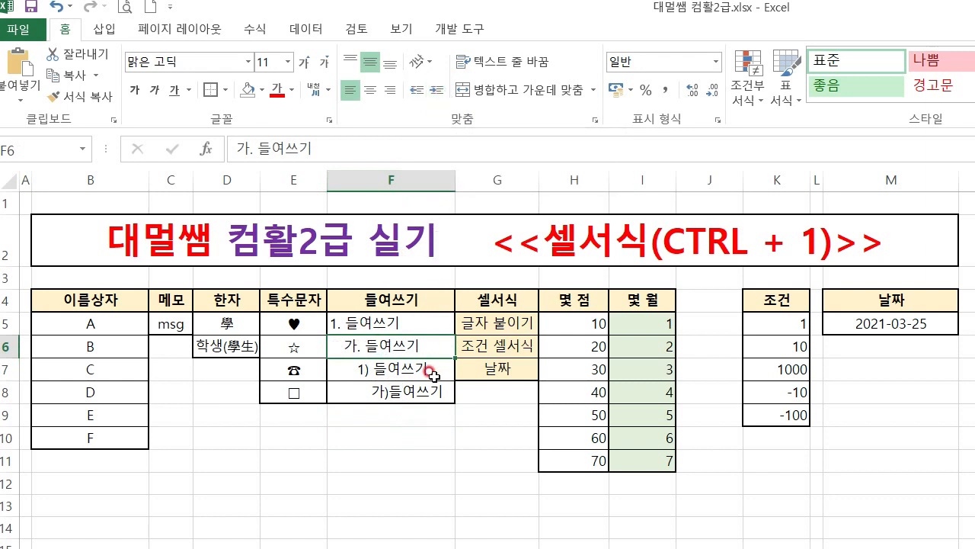
# Step: Open the cell format settings for the 몇 점 values in H5:H11 and choose the 사용자 지정 number category
pyautogui.click(496, 298)
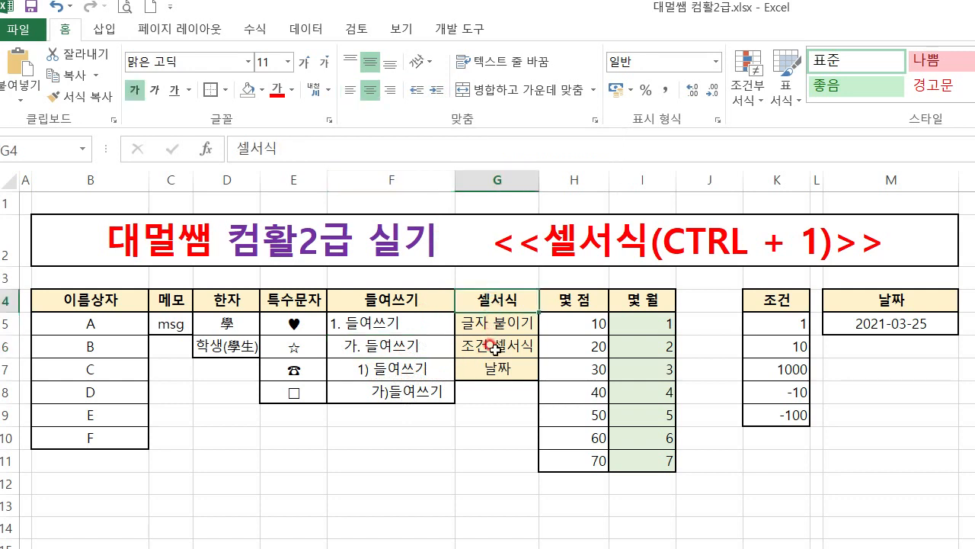
pyautogui.click(512, 328)
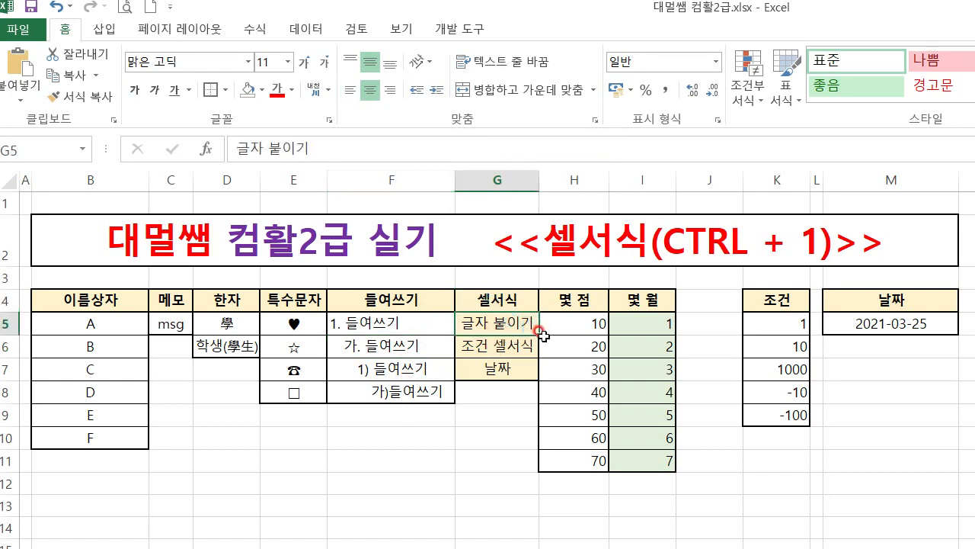
pyautogui.moveTo(571, 323); pyautogui.dragTo(576, 454)
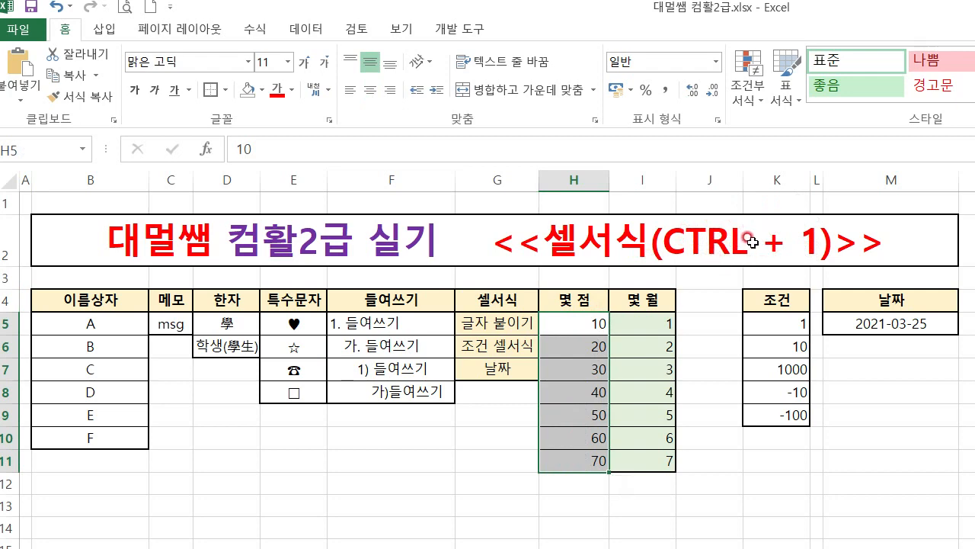
pyautogui.hotkey('ctrl', '1')
pyautogui.moveTo(611, 87); pyautogui.dragTo(299, 19)
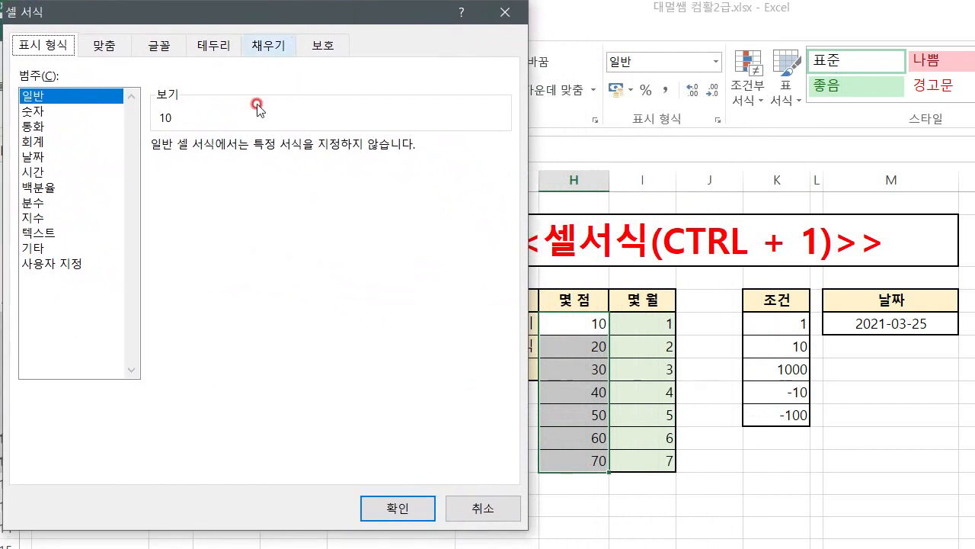
pyautogui.click(68, 264)
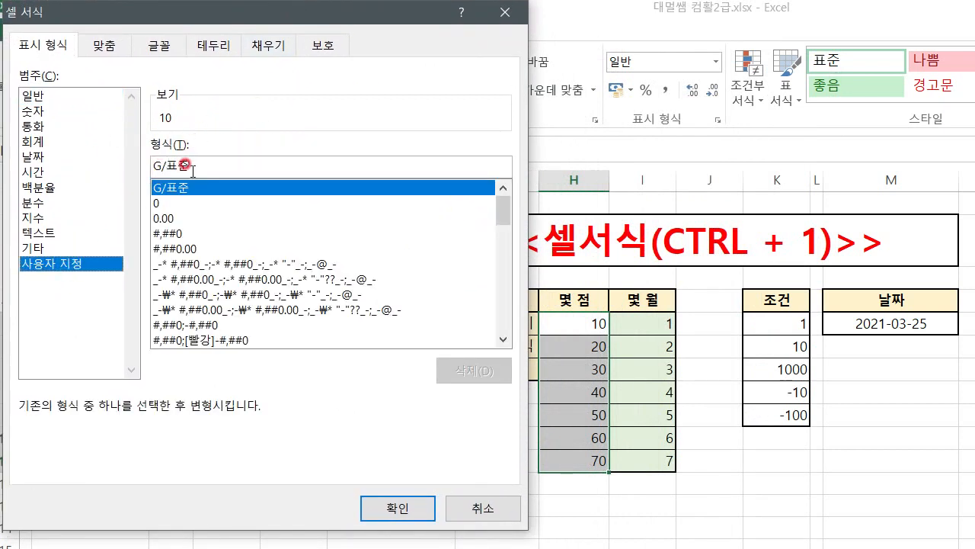
pyautogui.click(231, 170)
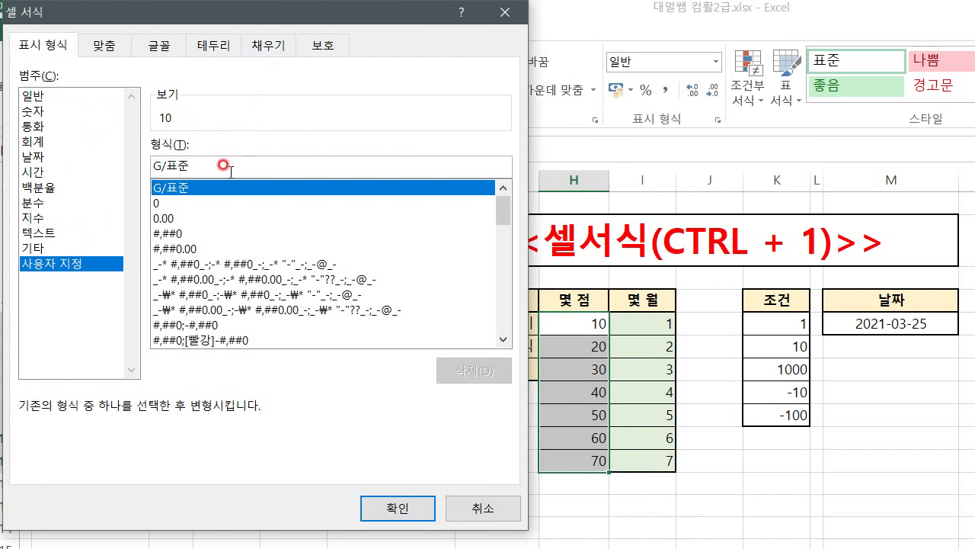
# Step: Append 점 to the G/표준 custom format code
pyautogui.write('ro')
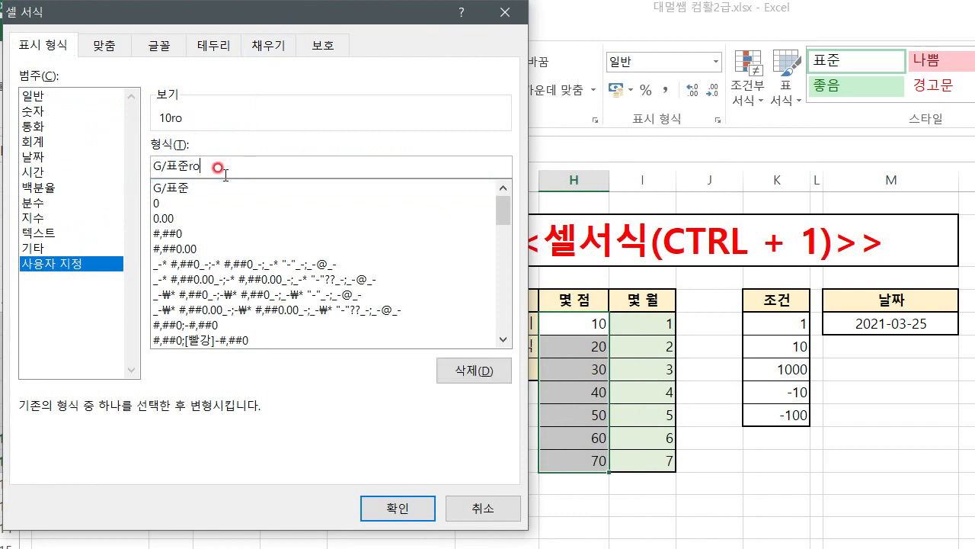
pyautogui.press('BackSpace')
pyautogui.press('BackSpace')
pyautogui.write('개')
pyautogui.press('BackSpace')
pyautogui.press('BackSpace')
pyautogui.write('준')
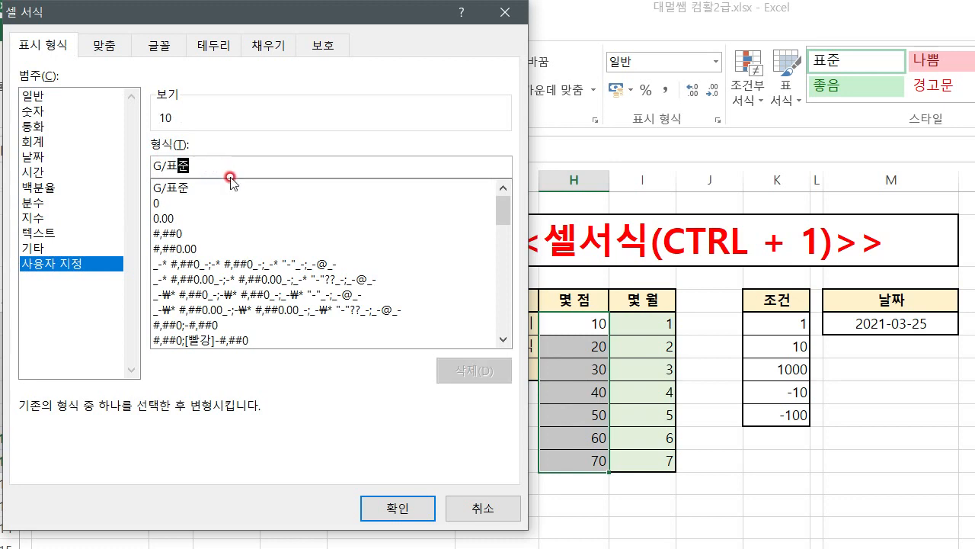
pyautogui.write('점')
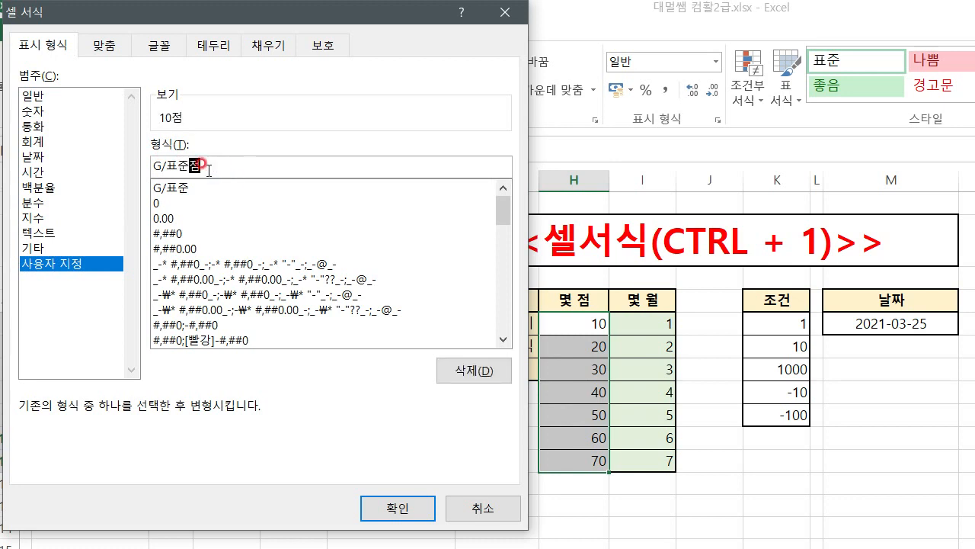
pyautogui.click(216, 165)
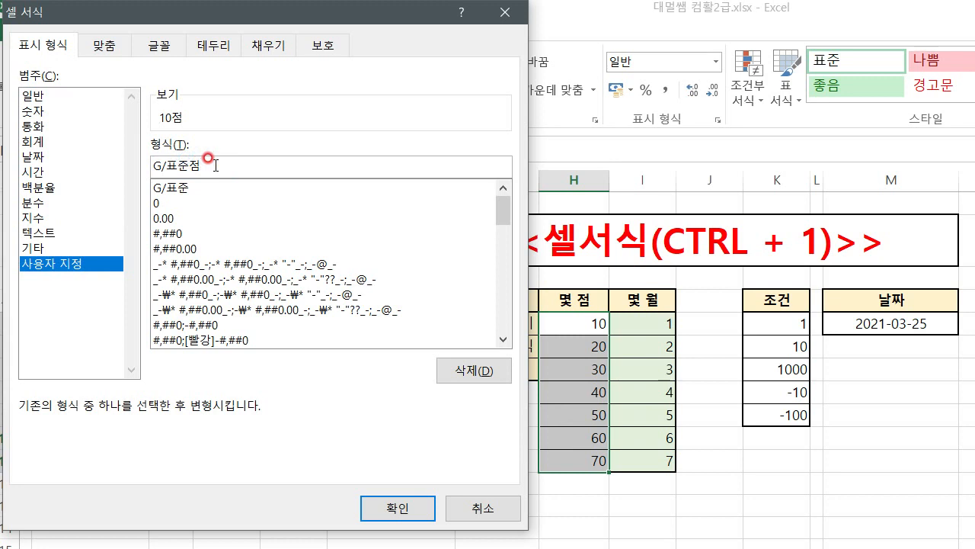
# Step: Replace G/표준 with 0 so the format code reads 0점, and apply it to H5:H11
pyautogui.moveTo(188, 167); pyautogui.dragTo(144, 165)
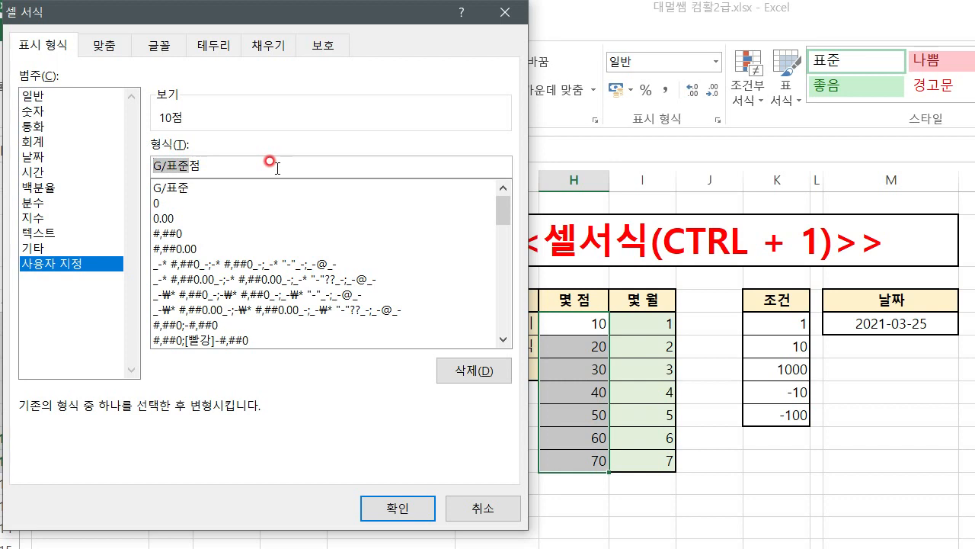
pyautogui.write('0점')
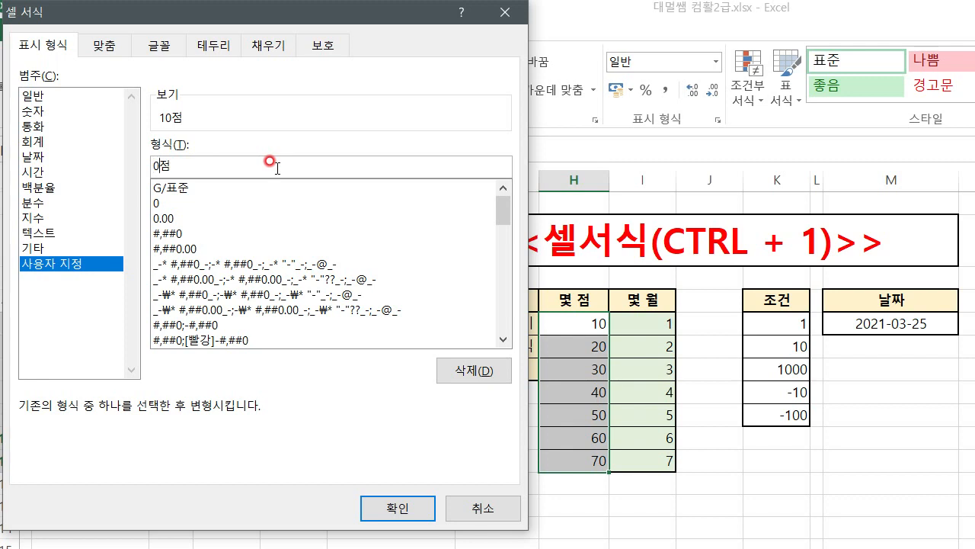
pyautogui.press('BackSpace')
pyautogui.press('Return')
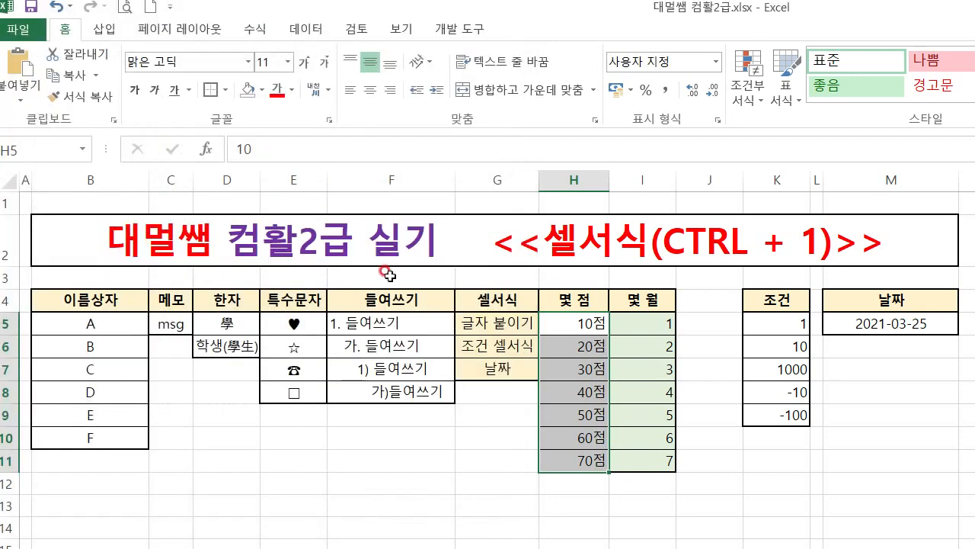
# Step: Enter 0 as the first 몇 점 value in H5
pyautogui.click(571, 346)
pyautogui.click(567, 320)
pyautogui.write('0')
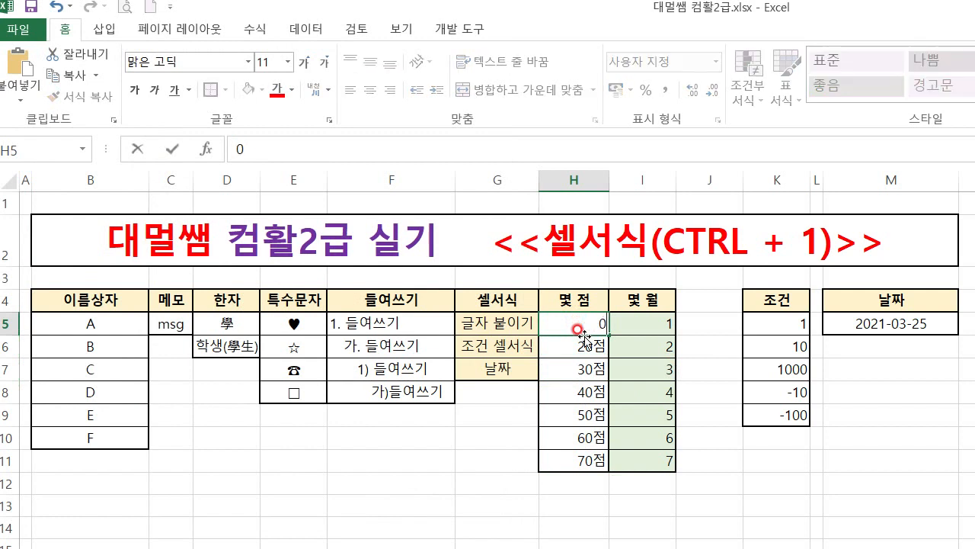
pyautogui.press('Return')
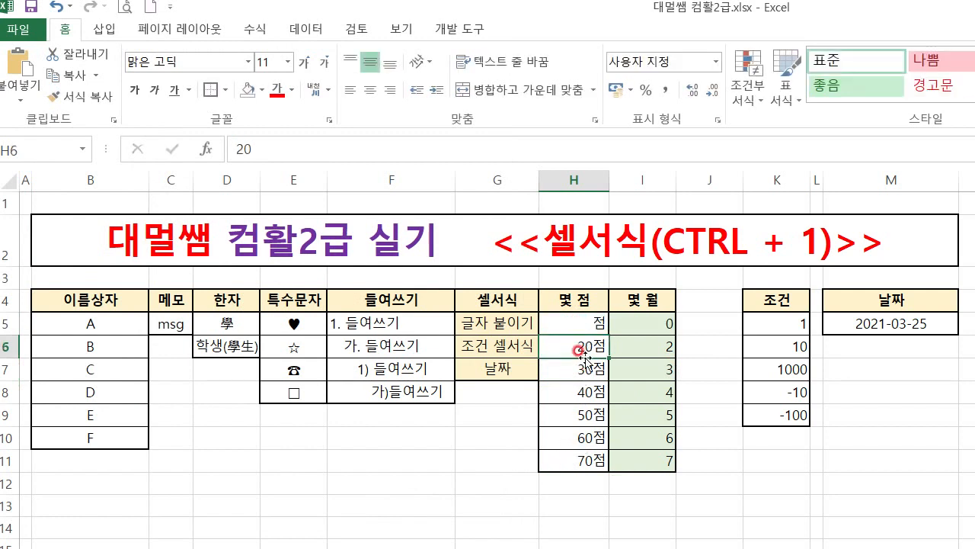
# Step: Replace the # with 0 in the custom format of H5:H11 so the code reads 0"점"
pyautogui.click(571, 320)
pyautogui.moveTo(571, 320); pyautogui.dragTo(571, 450)
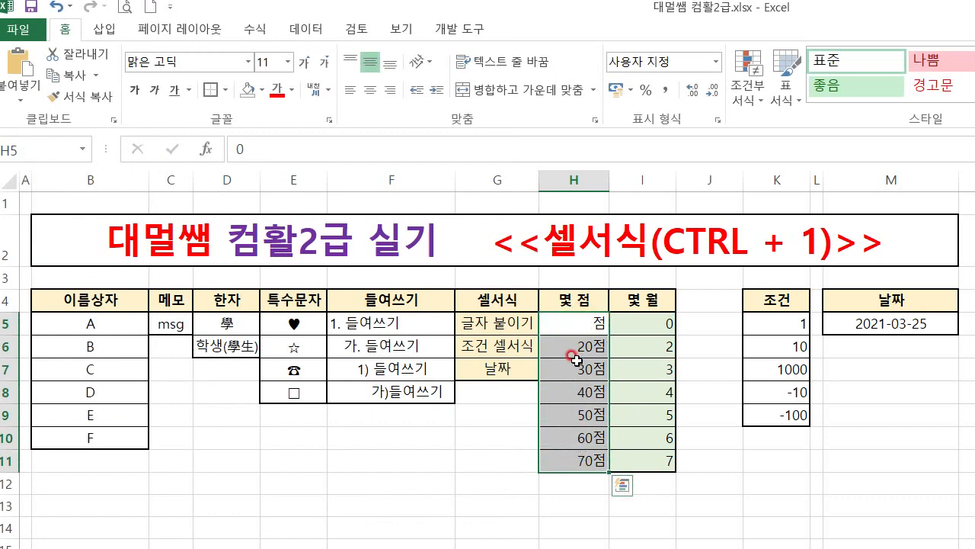
pyautogui.hotkey('ctrl', '1')
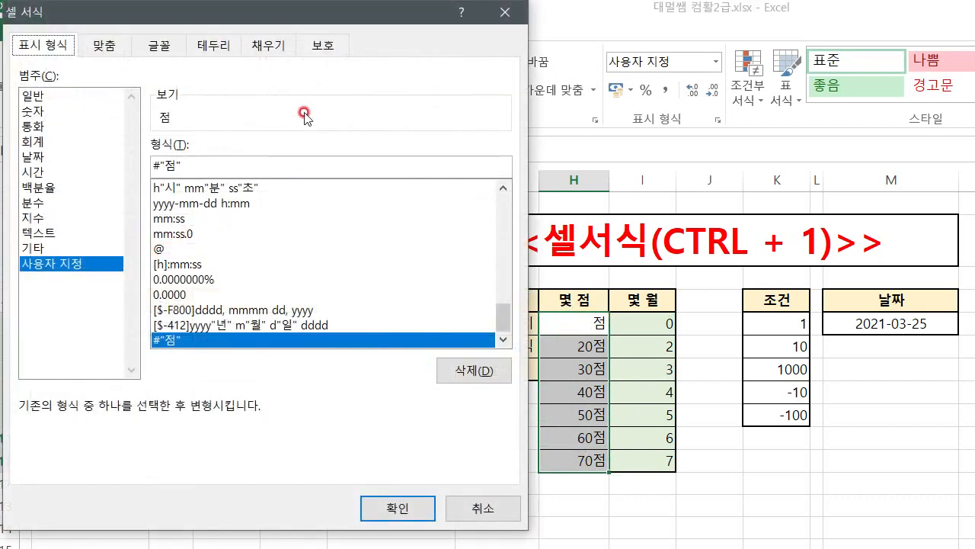
pyautogui.click(160, 166)
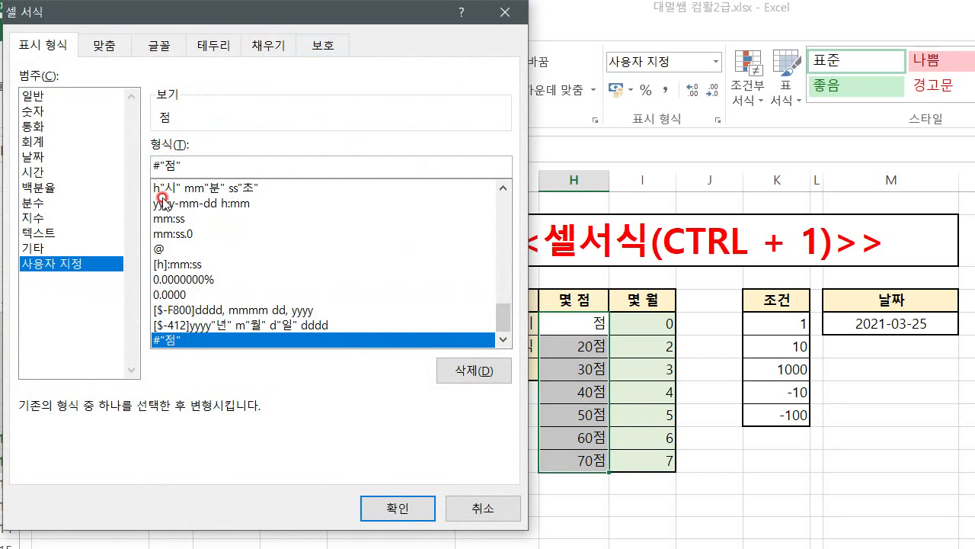
pyautogui.press('BackSpace')
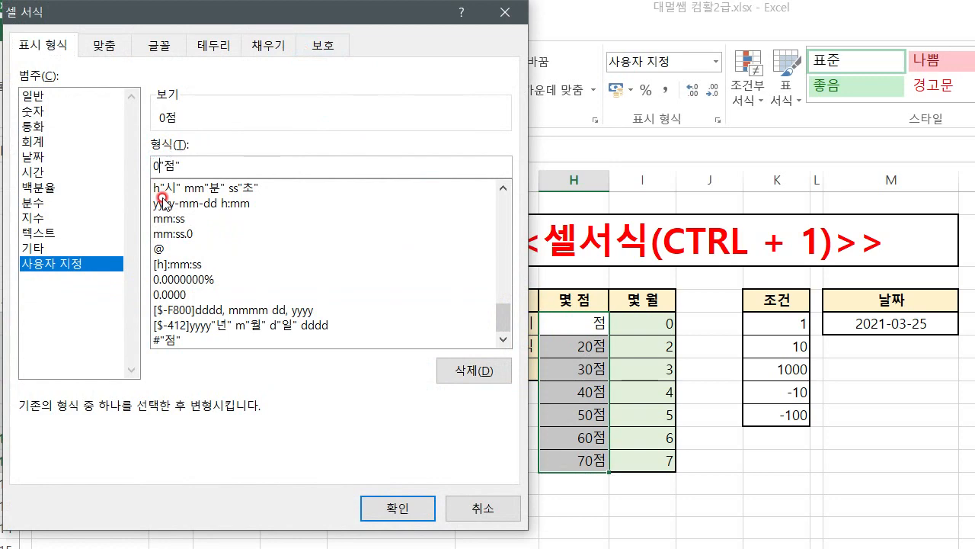
pyautogui.press('Return')
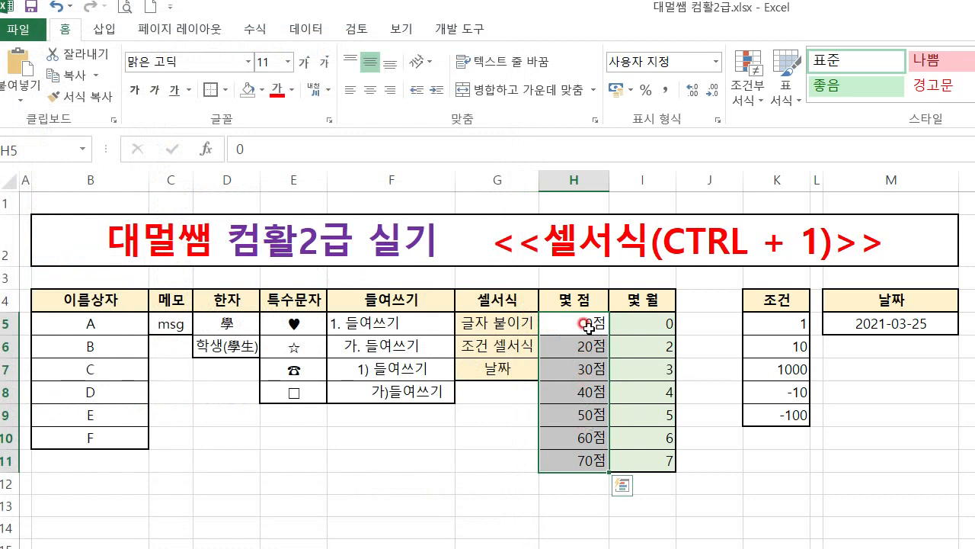
# Step: Add a second zero to the custom format of H5:H11 so the code reads 00"점"
pyautogui.hotkey('ctrl', '1')
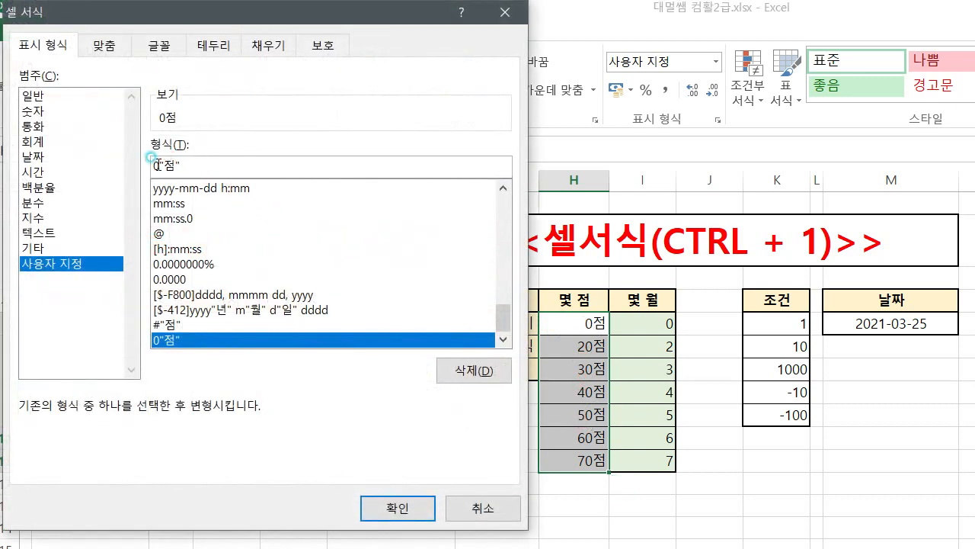
pyautogui.write('0')
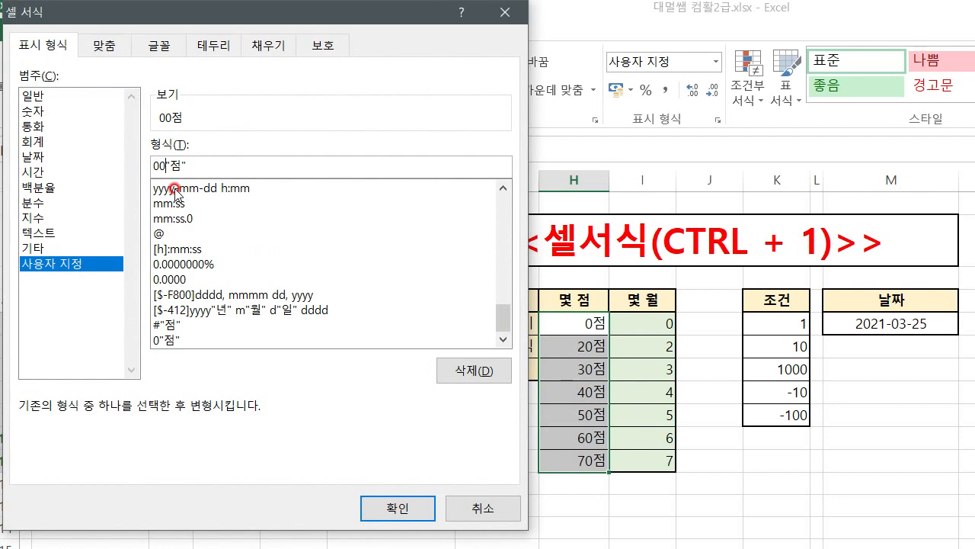
pyautogui.press('Return')
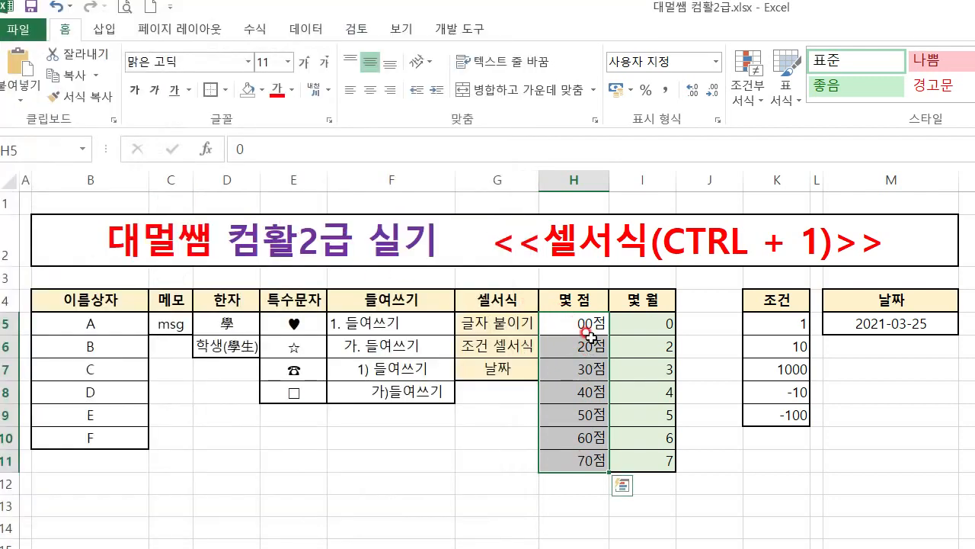
# Step: Apply the 사용자 지정 number format 0월 to the 몇 월 values in I5:I11
pyautogui.click(638, 324)
pyautogui.moveTo(665, 329); pyautogui.dragTo(647, 458)
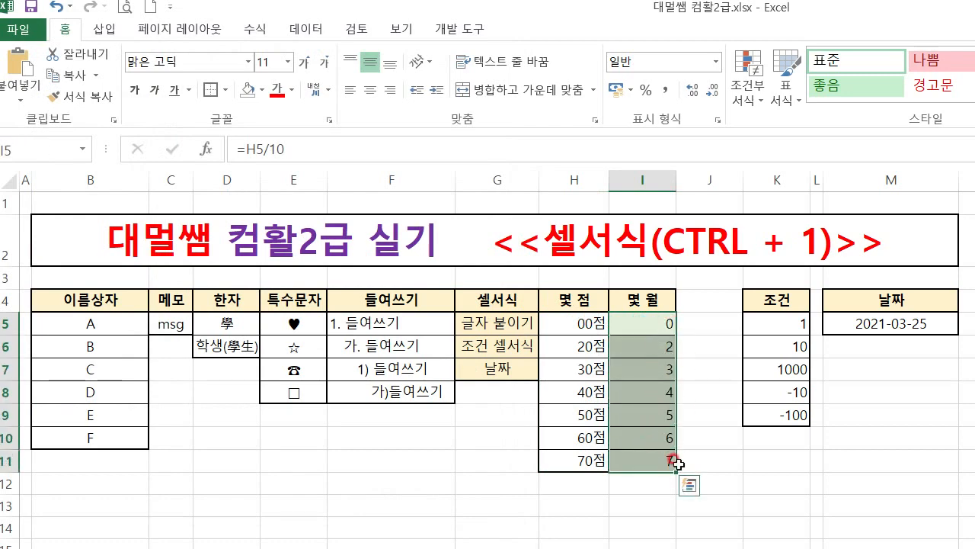
pyautogui.hotkey('ctrl', '1')
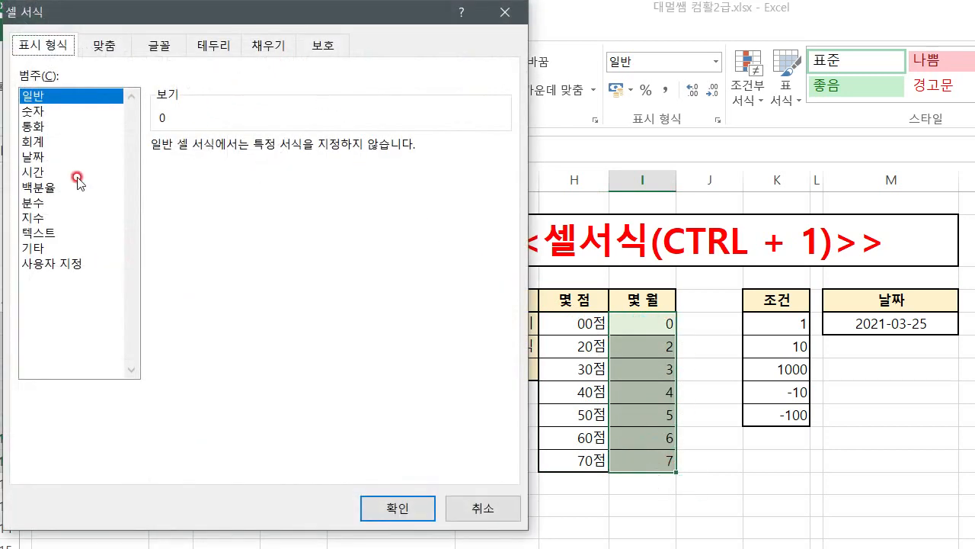
pyautogui.click(53, 264)
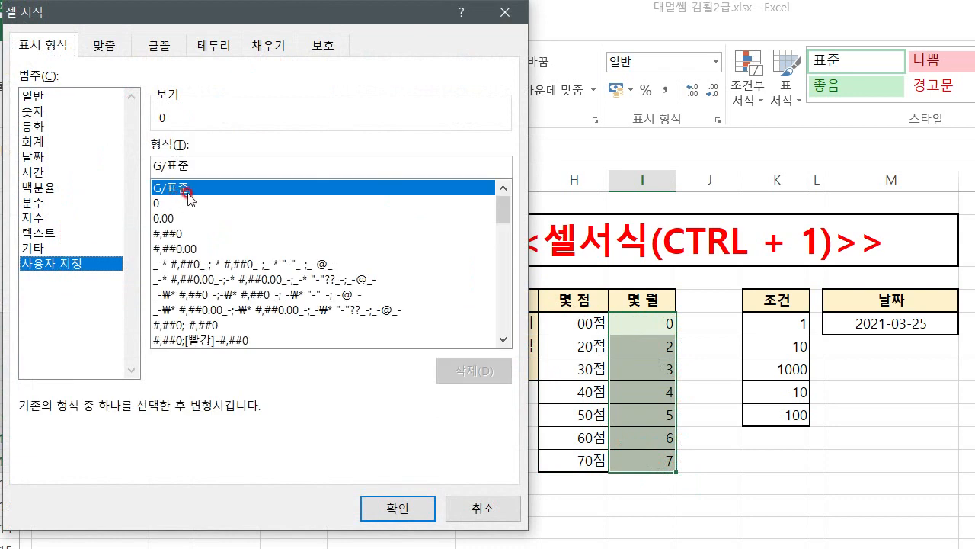
pyautogui.click(196, 164)
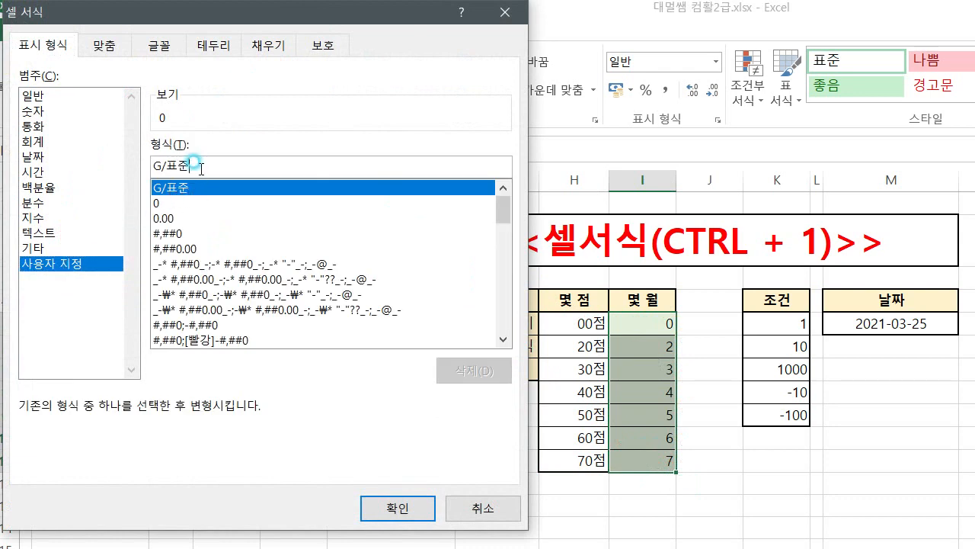
pyautogui.moveTo(196, 165); pyautogui.dragTo(144, 164)
pyautogui.write('0')
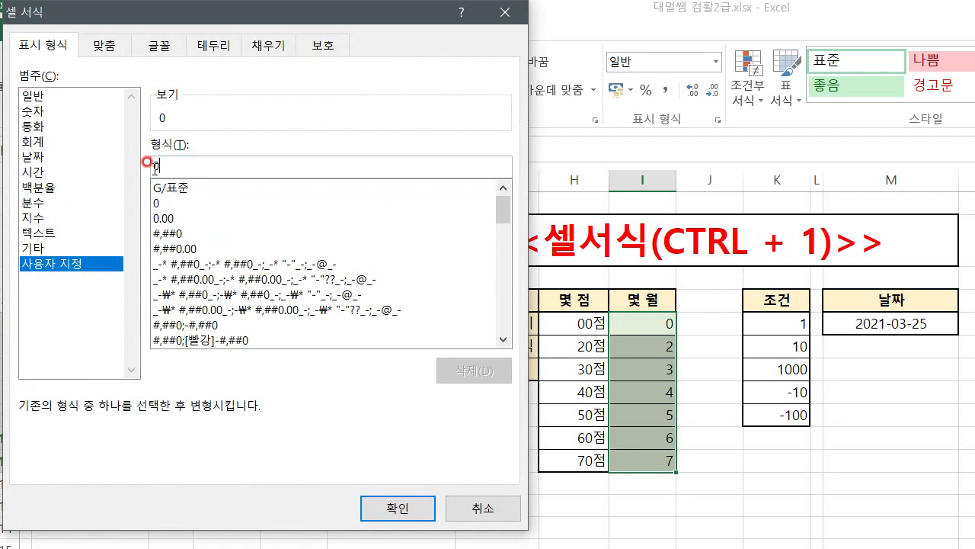
pyautogui.write('ㅇ')
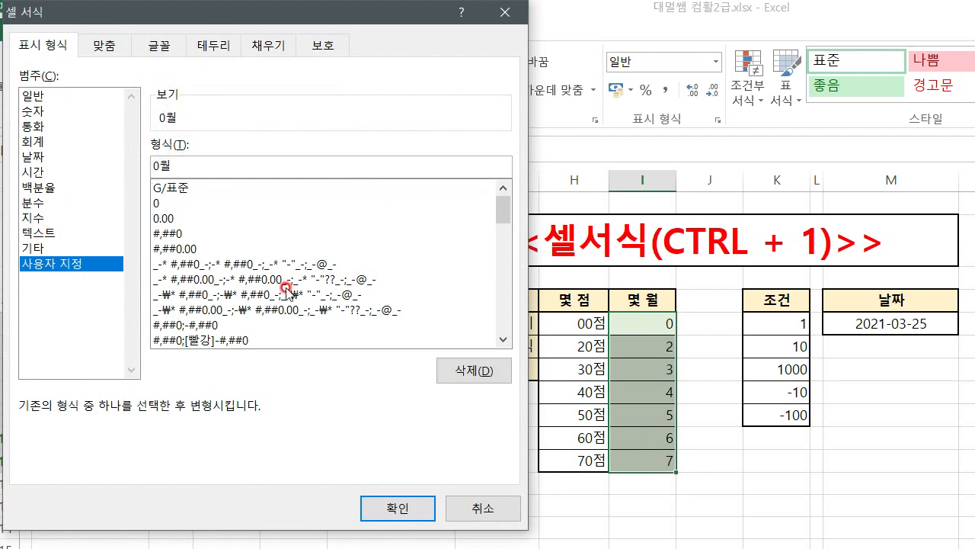
pyautogui.click(404, 524)
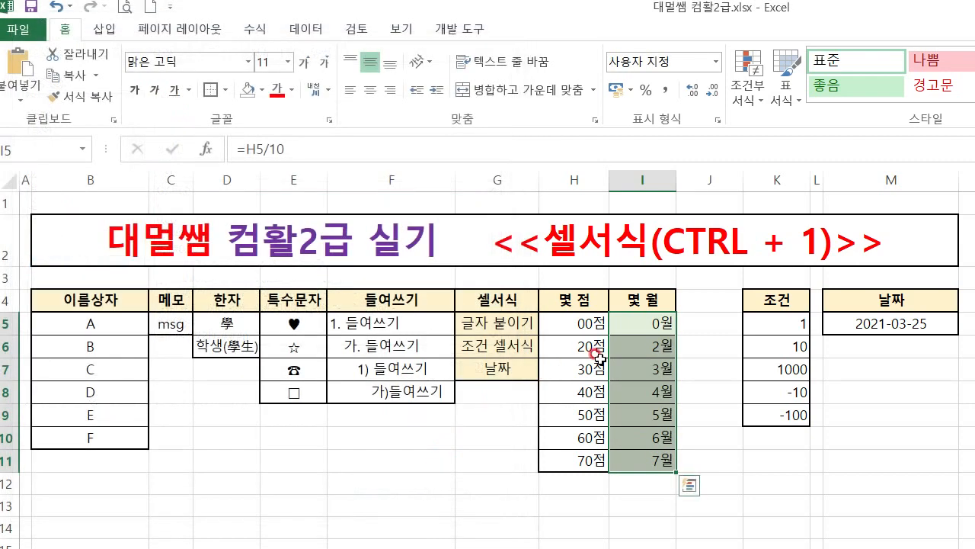
# Step: Review the quoted 월 text in the custom format code of I5:I11
pyautogui.hotkey('ctrl', '1')
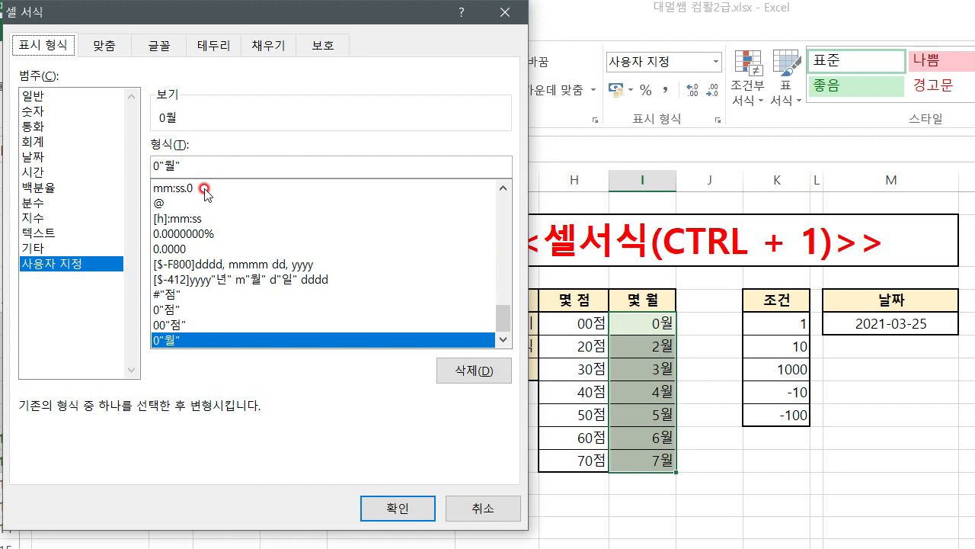
pyautogui.click(176, 161)
pyautogui.moveTo(175, 162); pyautogui.dragTo(156, 158)
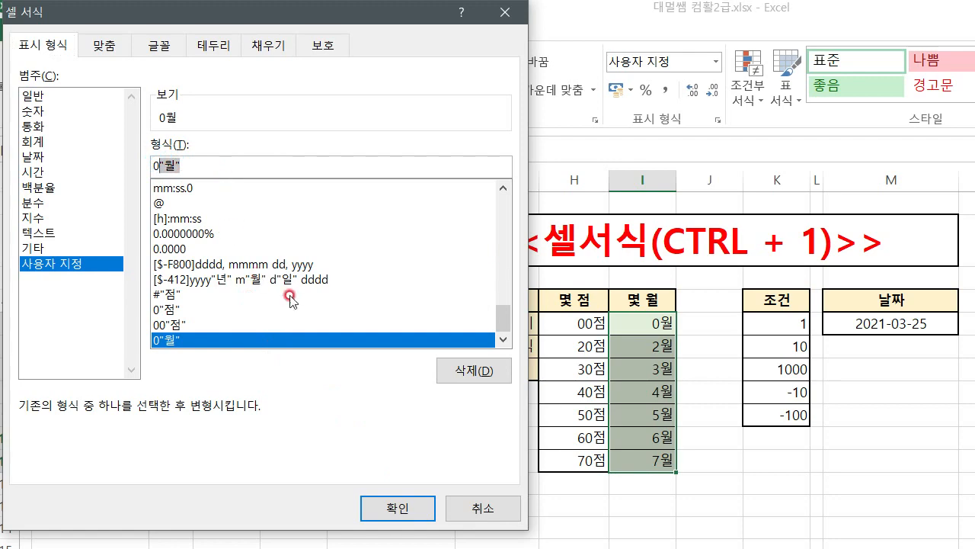
pyautogui.click(398, 507)
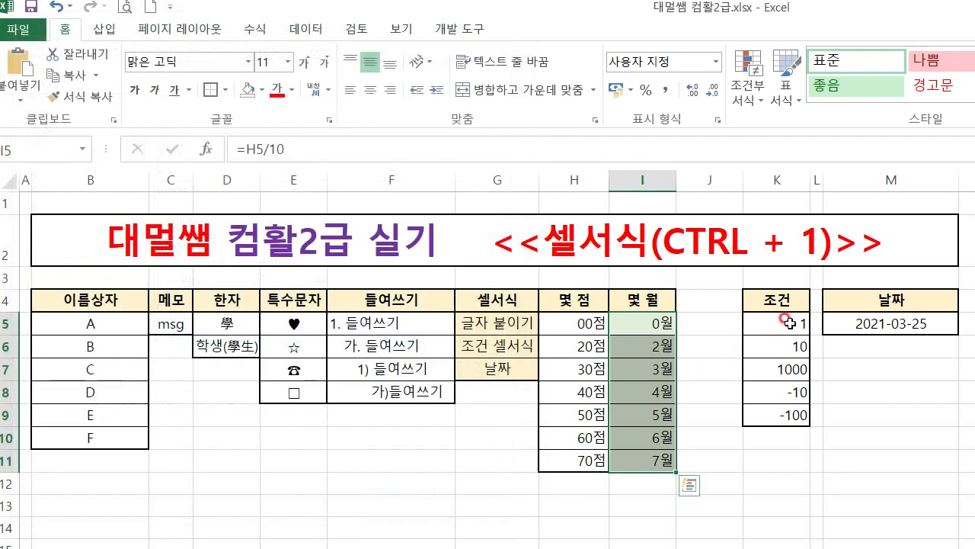
# Step: Copy the conditional format code [<0]"음수"0 stored in K3
pyautogui.click(790, 323)
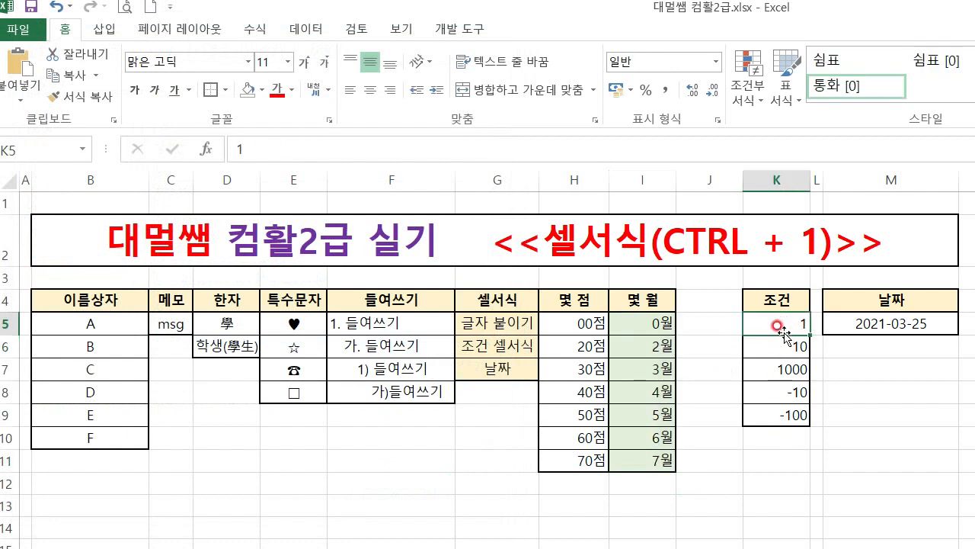
pyautogui.click(784, 276)
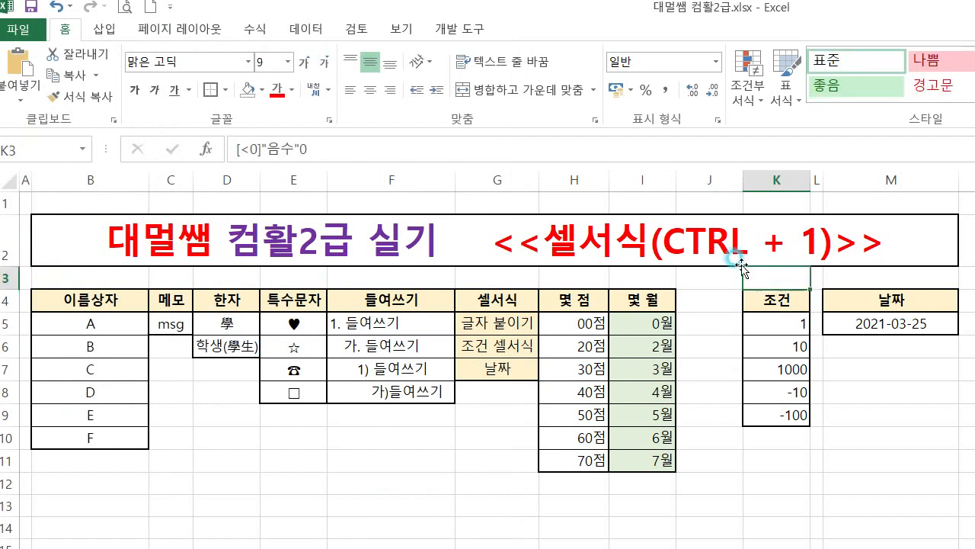
pyautogui.moveTo(309, 148); pyautogui.dragTo(233, 149)
pyautogui.hotkey('ctrl', 'c')
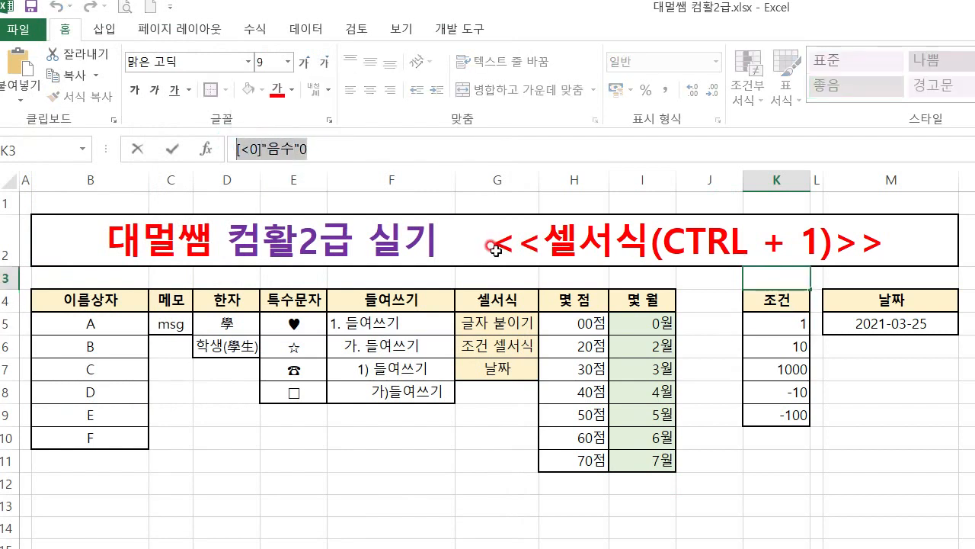
pyautogui.press('Escape')
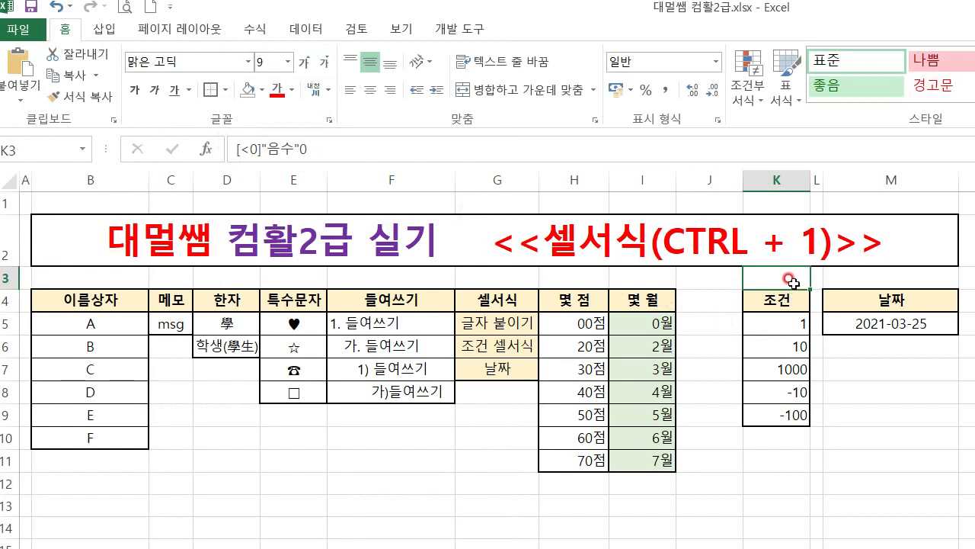
pyautogui.moveTo(785, 326); pyautogui.dragTo(793, 415)
pyautogui.hotkey('ctrl', 'q')
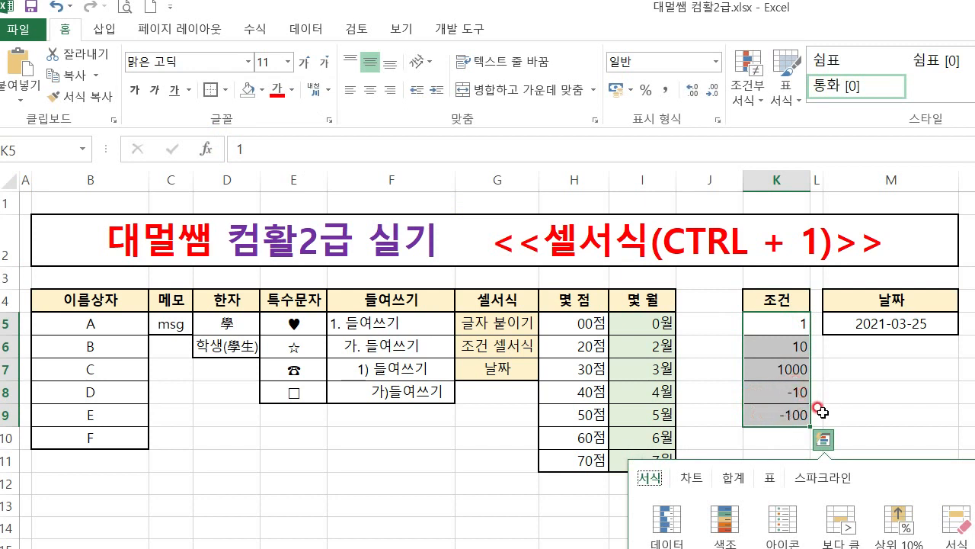
pyautogui.click(854, 373)
# Step: Choose the 사용자 지정 category for the 조건 values in K5:K9 and replace G/표준 with the copied code [<0]"음수"0
pyautogui.moveTo(791, 326); pyautogui.dragTo(797, 416)
pyautogui.hotkey('ctrl', '1')
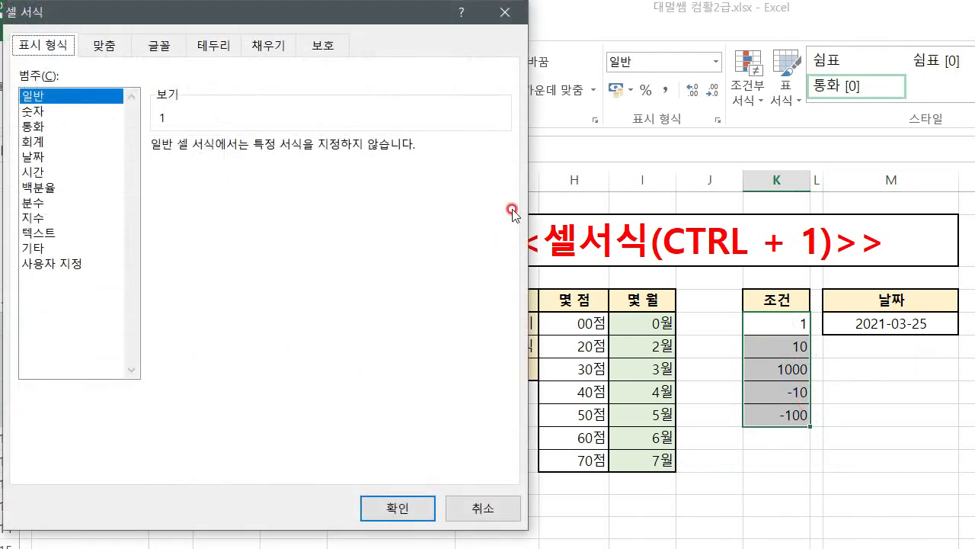
pyautogui.click(99, 263)
pyautogui.click(182, 155)
pyautogui.moveTo(195, 166); pyautogui.dragTo(153, 167)
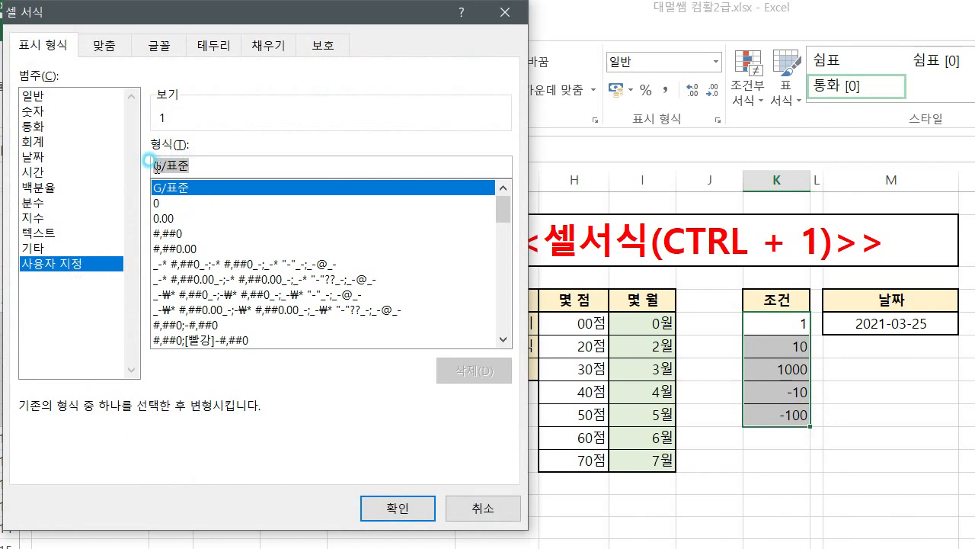
pyautogui.hotkey('ctrl', 'v')
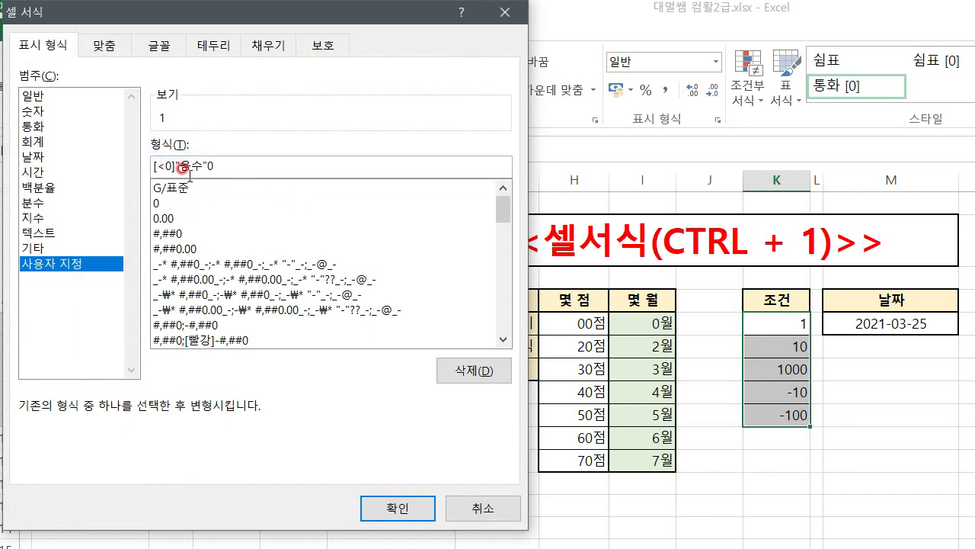
# Step: Examine the code's condition, 음수 text and digit placeholder, and apply the format to K5:K9
pyautogui.moveTo(174, 166); pyautogui.dragTo(160, 180)
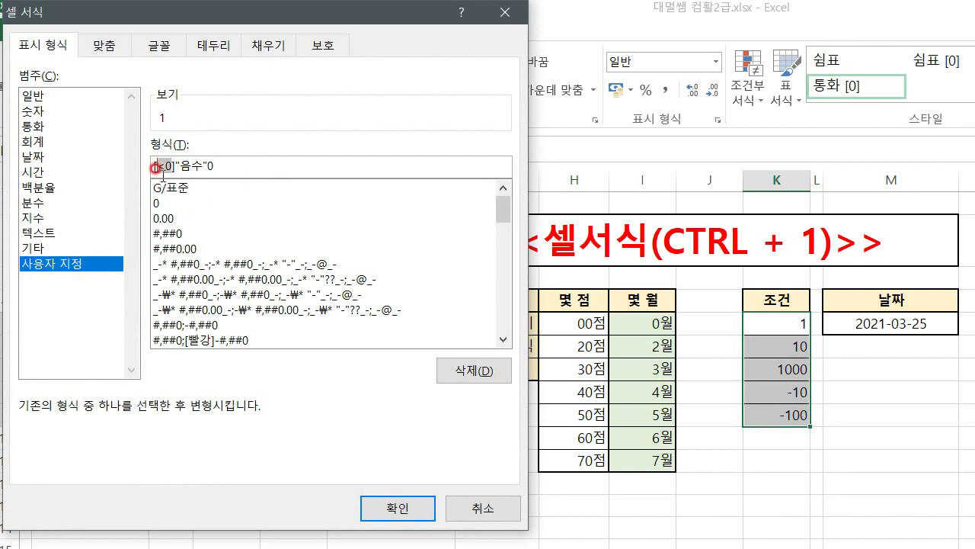
pyautogui.doubleClick(192, 164)
pyautogui.moveTo(220, 165); pyautogui.dragTo(208, 164)
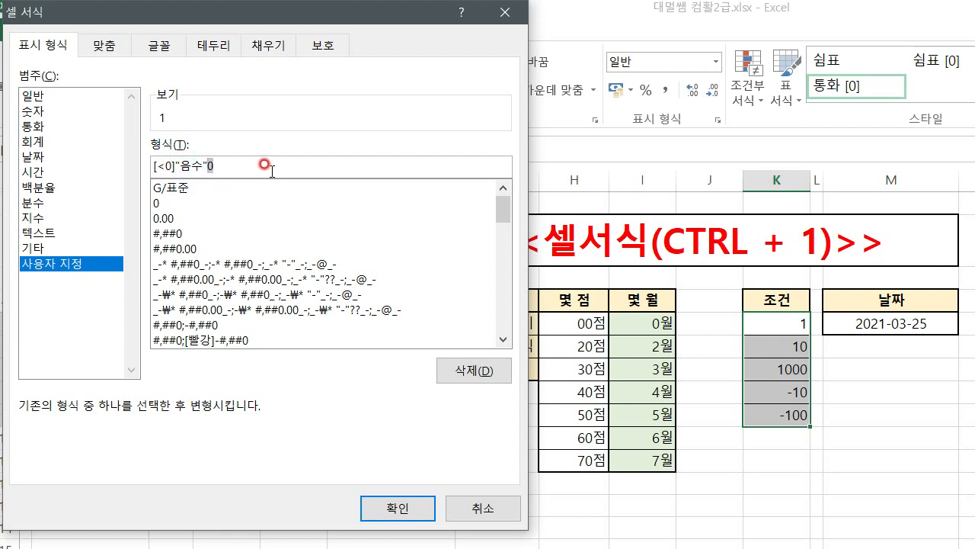
pyautogui.click(233, 167)
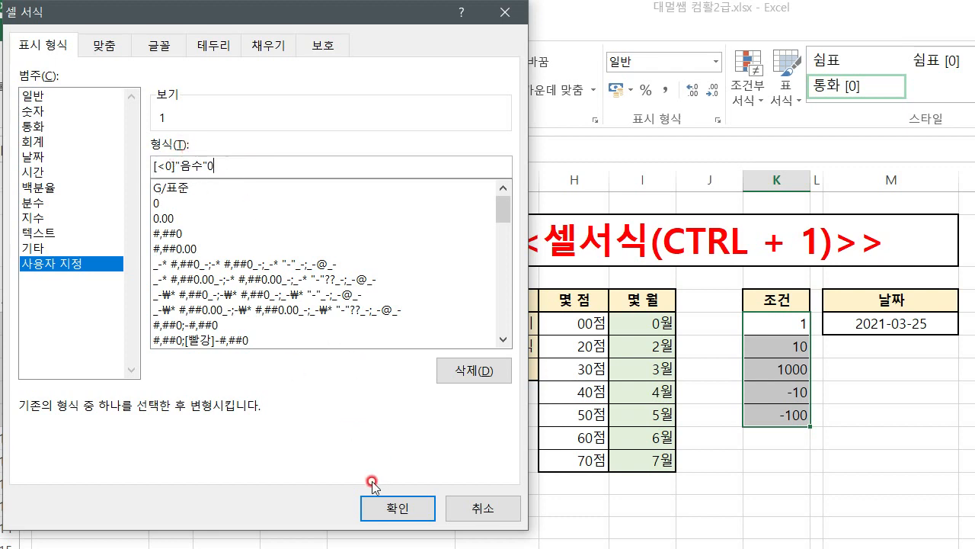
pyautogui.click(384, 507)
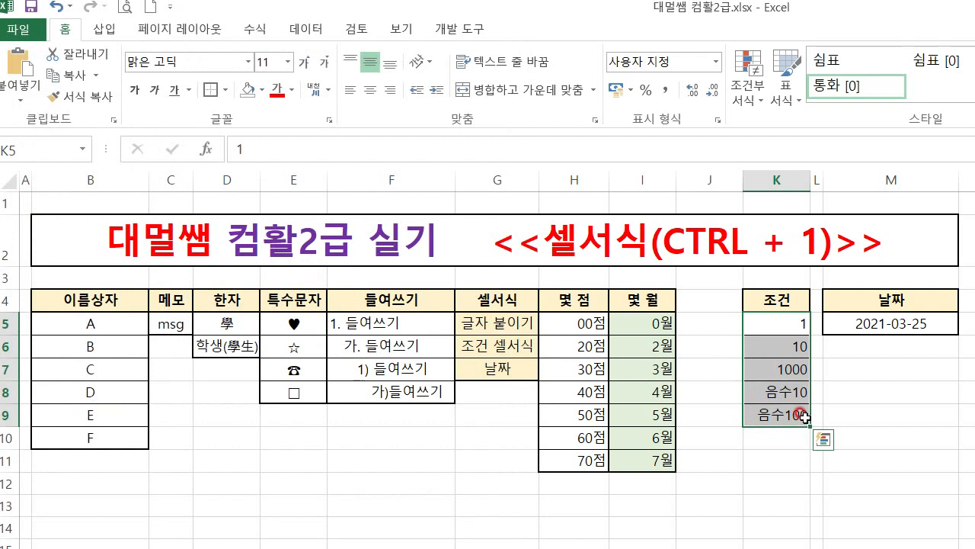
# Step: Review the custom format code of the 조건 values in K5:K9 and enclose its 음수 text in parentheses
pyautogui.hotkey('ctrl', '1')
pyautogui.moveTo(164, 159); pyautogui.dragTo(156, 158)
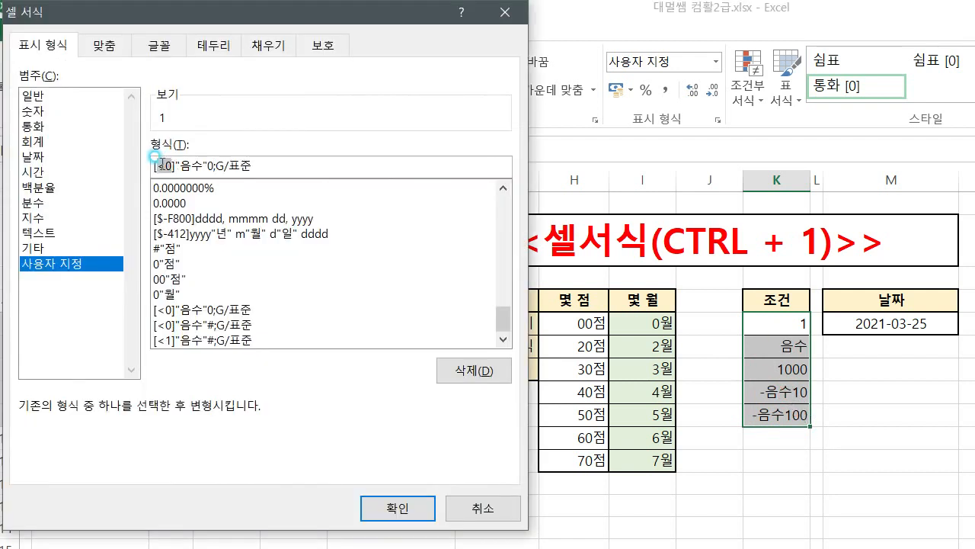
pyautogui.moveTo(207, 163); pyautogui.dragTo(180, 162)
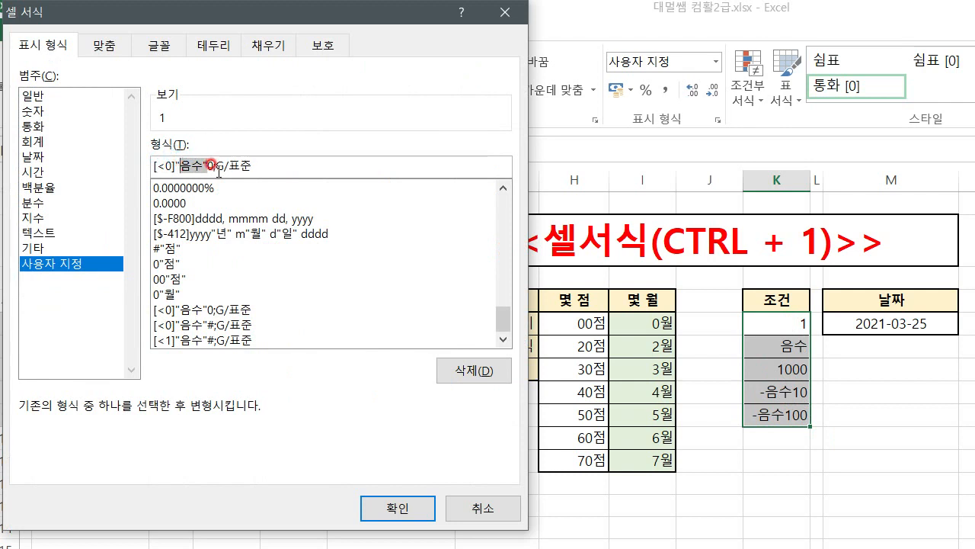
pyautogui.doubleClick(210, 164)
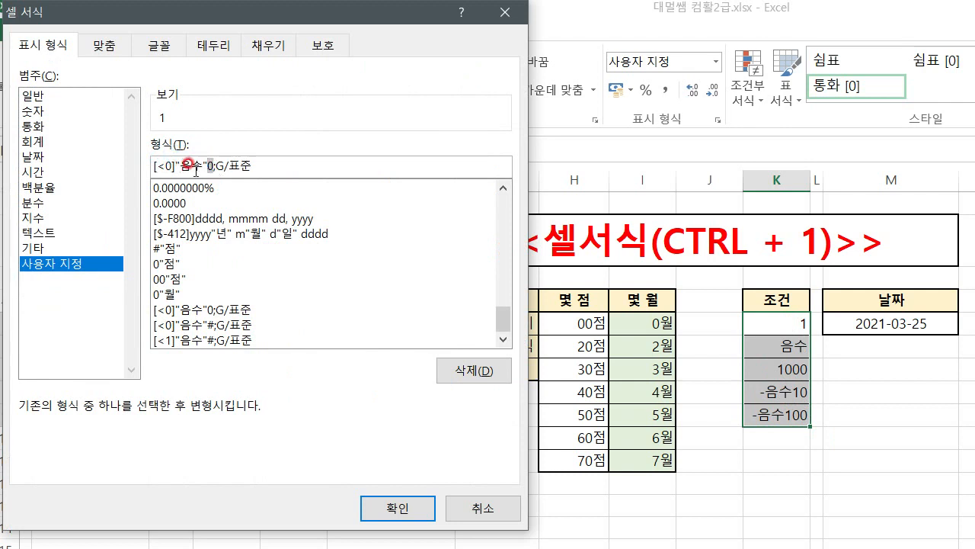
pyautogui.click(179, 165)
pyautogui.write('(')
pyautogui.click(204, 165)
pyautogui.write(')')
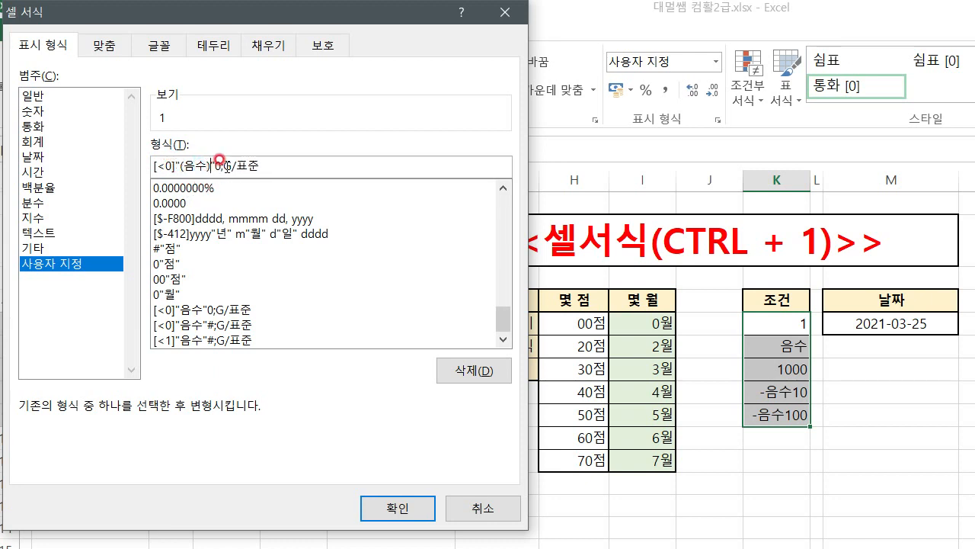
# Step: Move the 0 placeholder ahead of the quoted text so the code reads [<0]0"(음수)";G/표준, and apply it to K5:K9
pyautogui.press('BackSpace')
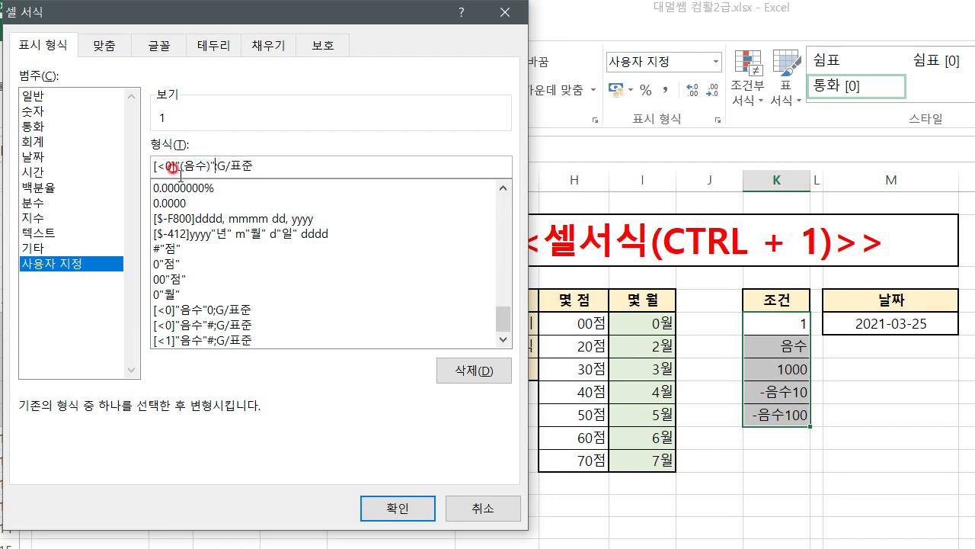
pyautogui.write('0')
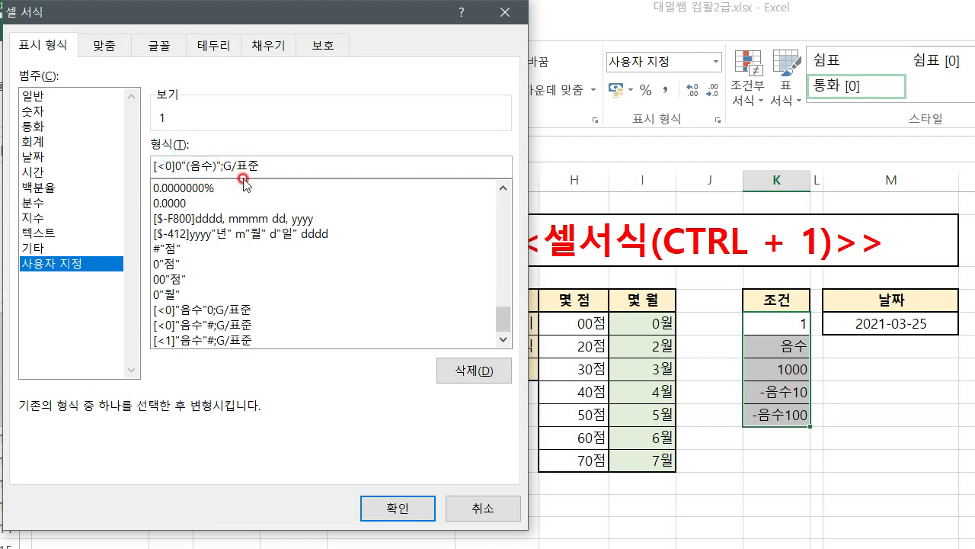
pyautogui.click(386, 499)
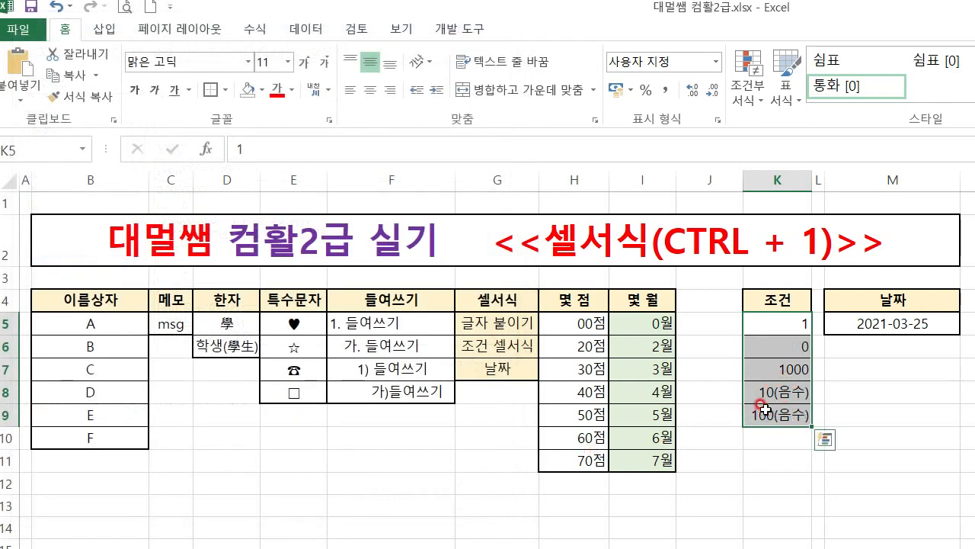
# Step: Examine the available 날짜 category display formats for the date in M5
pyautogui.click(890, 323)
pyautogui.click(890, 330)
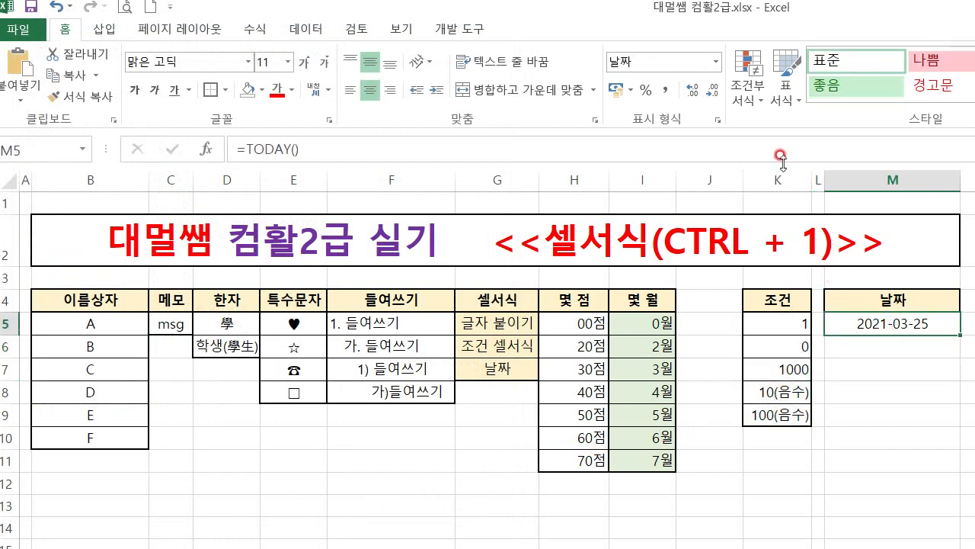
pyautogui.click(716, 63)
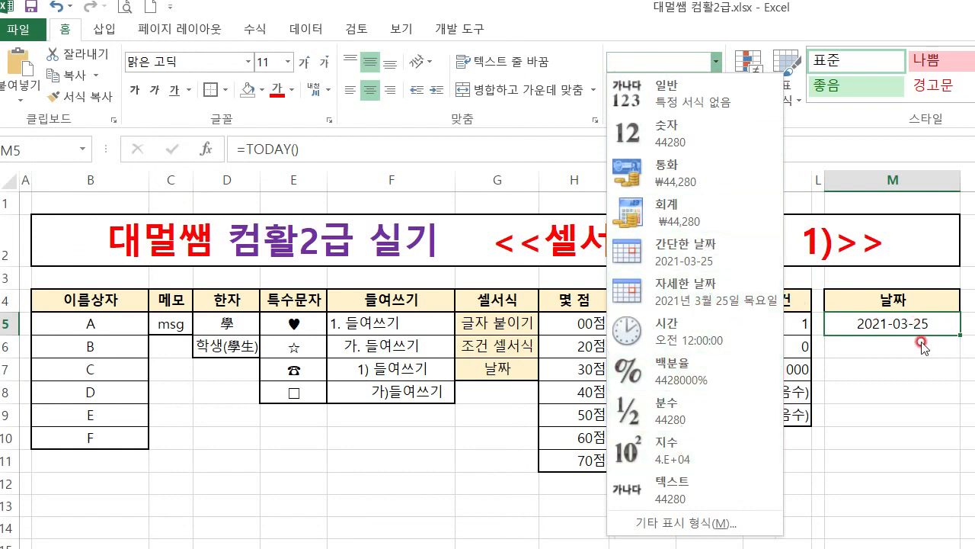
pyautogui.click(724, 525)
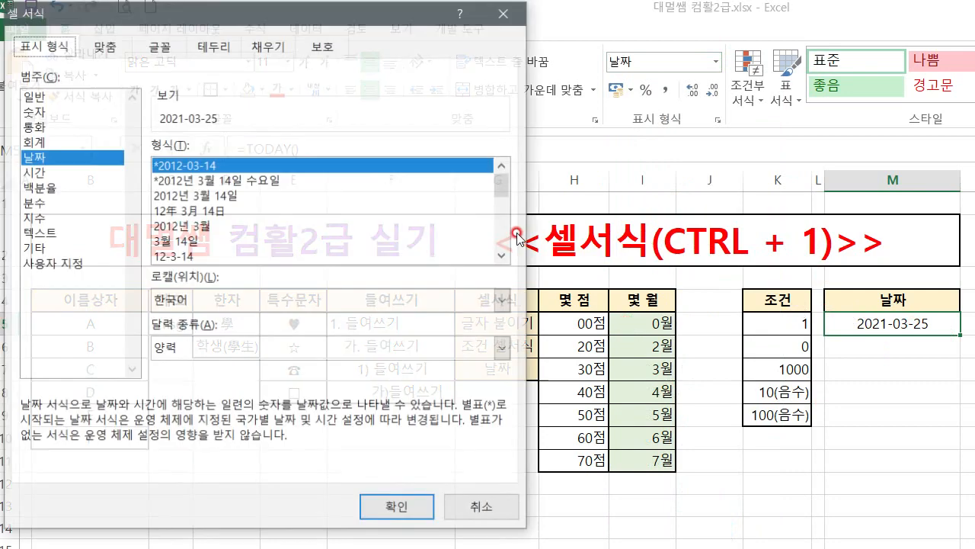
pyautogui.moveTo(226, 15); pyautogui.dragTo(375, 34)
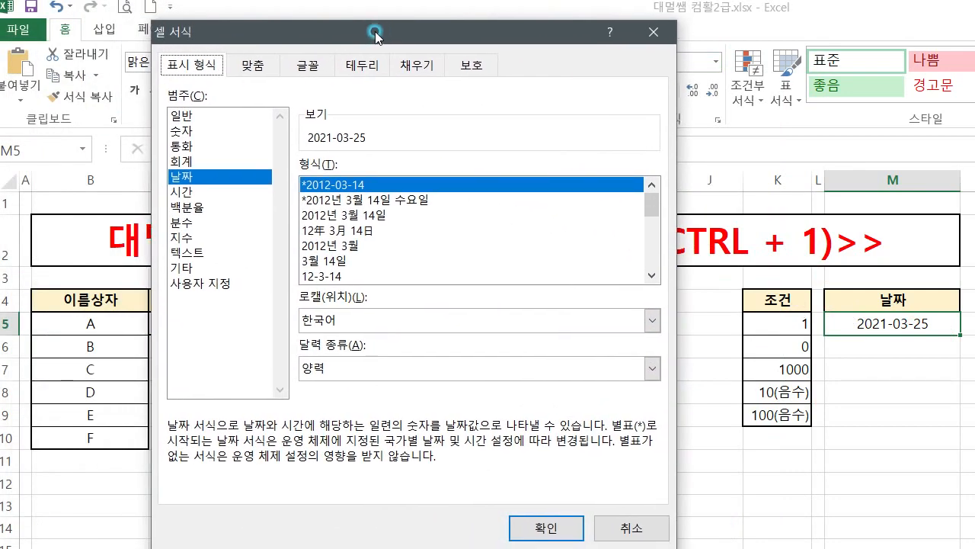
pyautogui.click(660, 36)
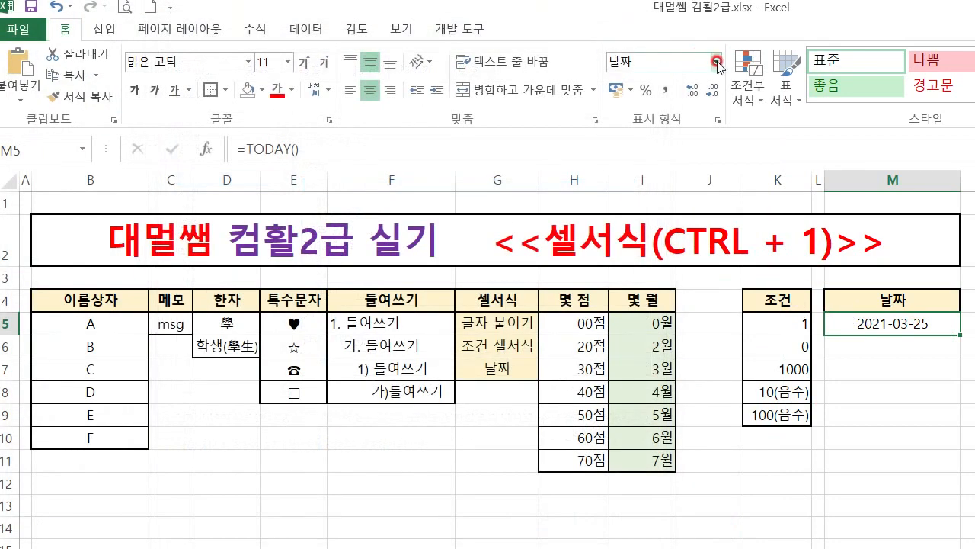
pyautogui.click(716, 61)
pyautogui.click(674, 524)
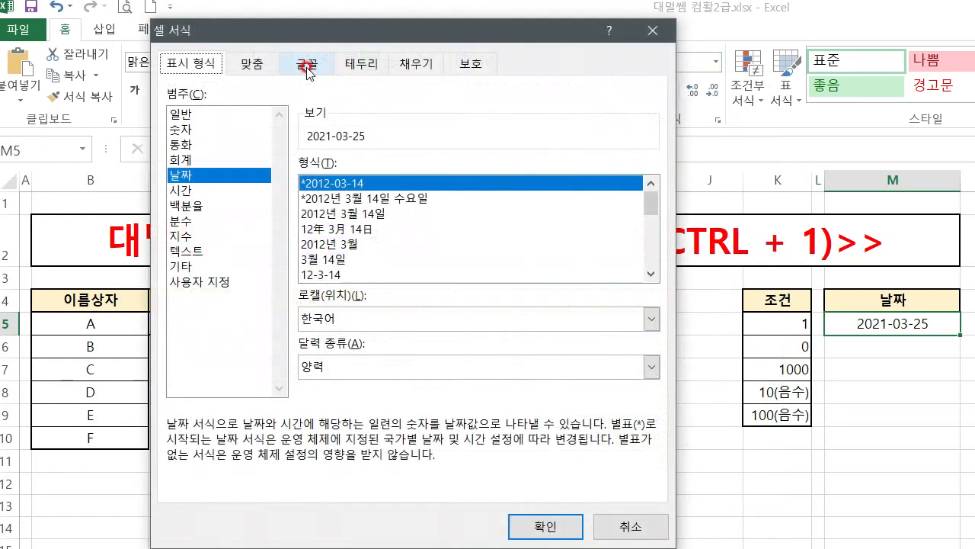
pyautogui.moveTo(331, 26); pyautogui.dragTo(354, 34)
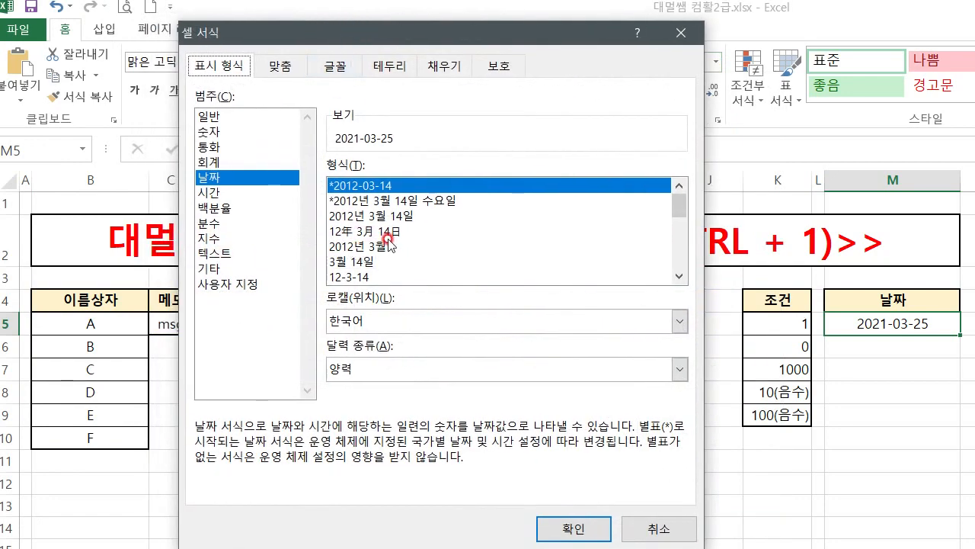
pyautogui.scroll(-6, 387, 248)
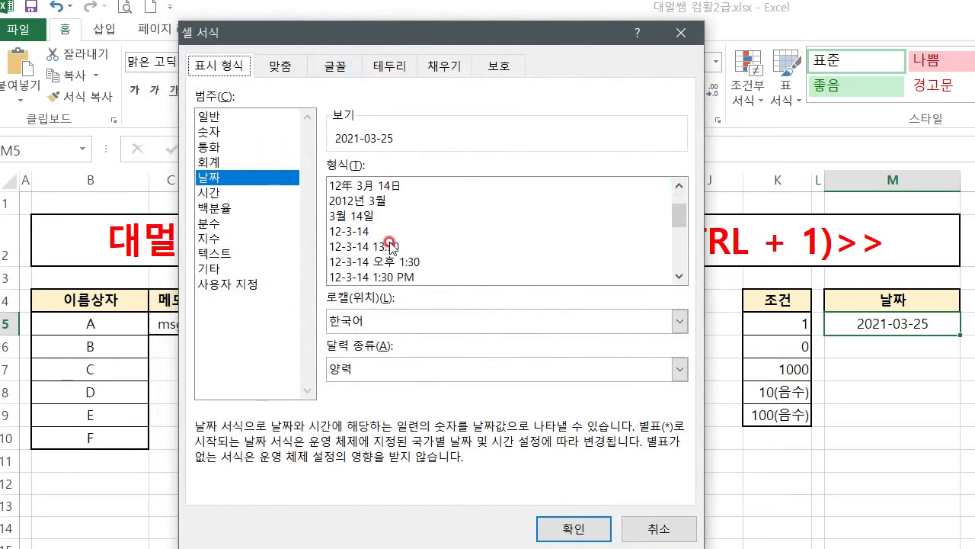
pyautogui.scroll(6, 418, 245)
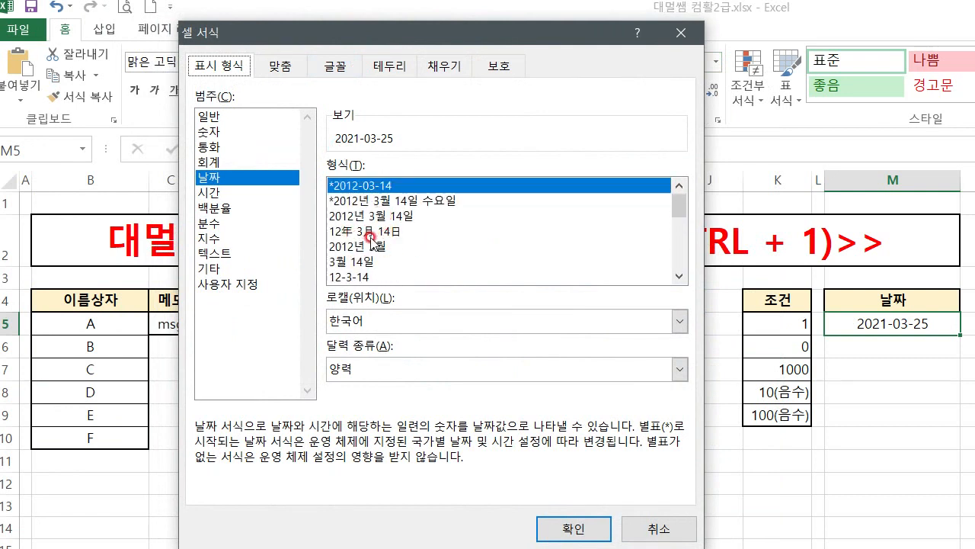
# Step: Apply the 사용자 지정 format yyyy"年" mm"月" dd"日" to the date in M5
pyautogui.click(244, 287)
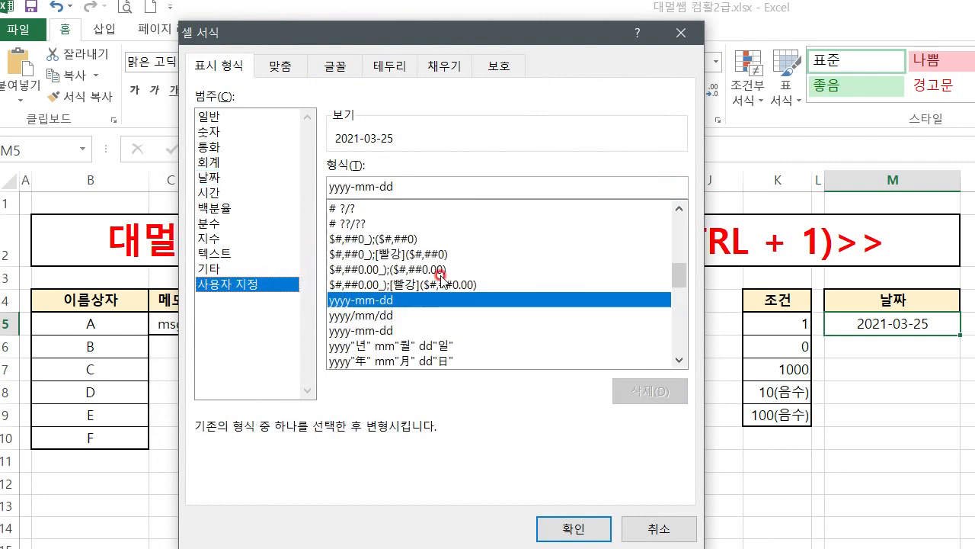
pyautogui.click(408, 347)
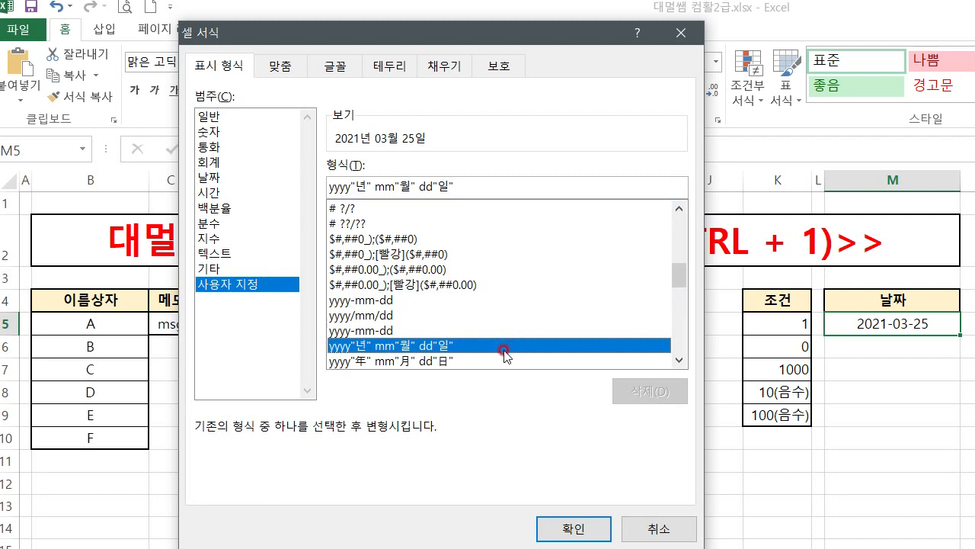
pyautogui.click(421, 360)
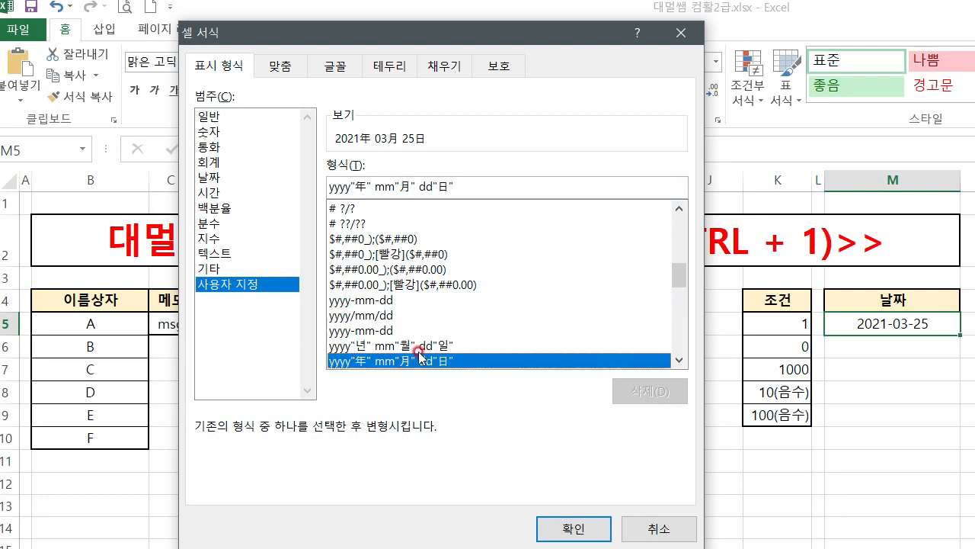
pyautogui.scroll(-1, 435, 347)
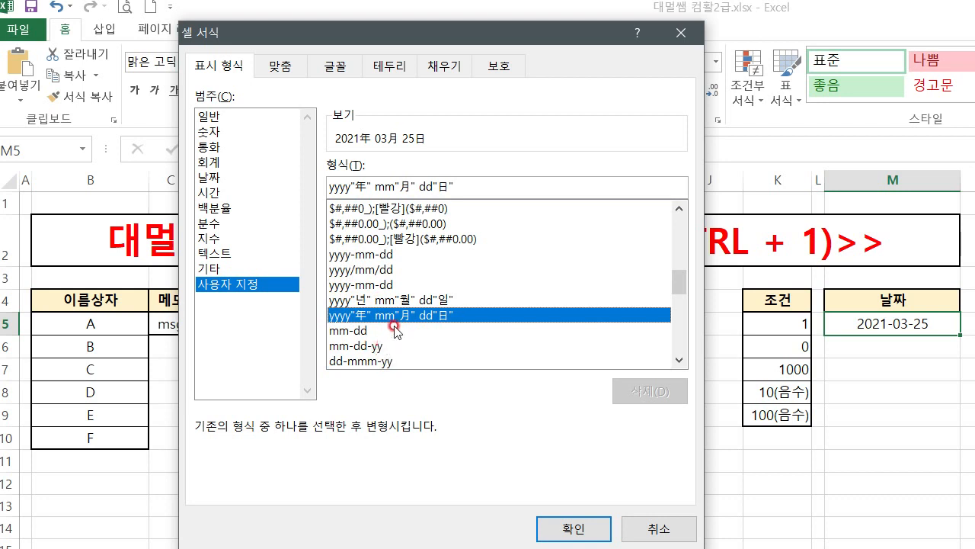
pyautogui.scroll(-1, 388, 335)
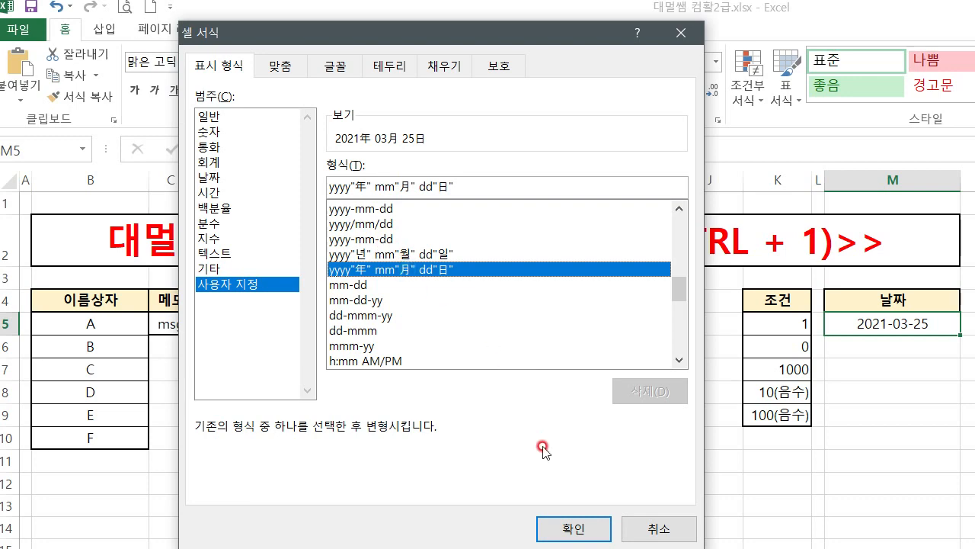
pyautogui.click(576, 528)
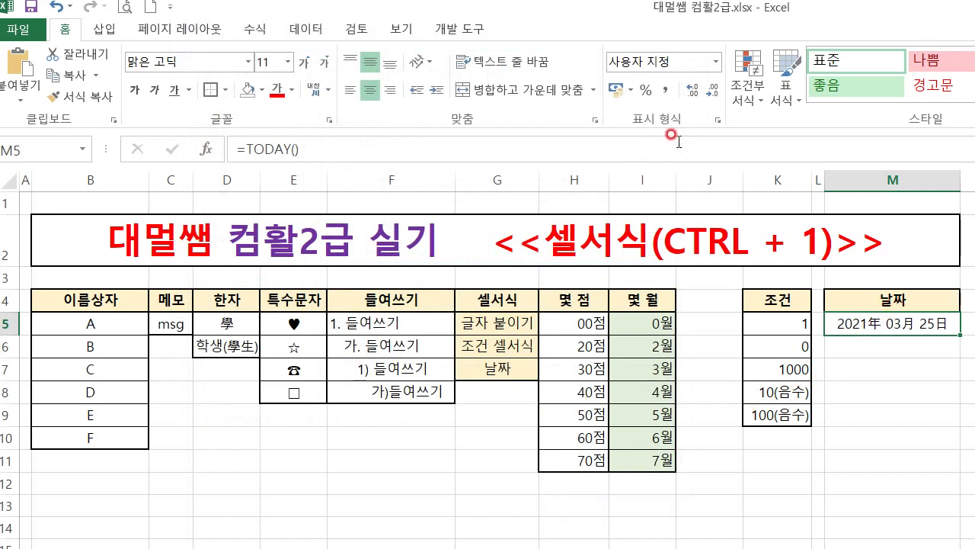
# Step: Shorten the month code in M5's custom format to a single m, giving yyyy"年" m"月" dd"日"
pyautogui.click(716, 61)
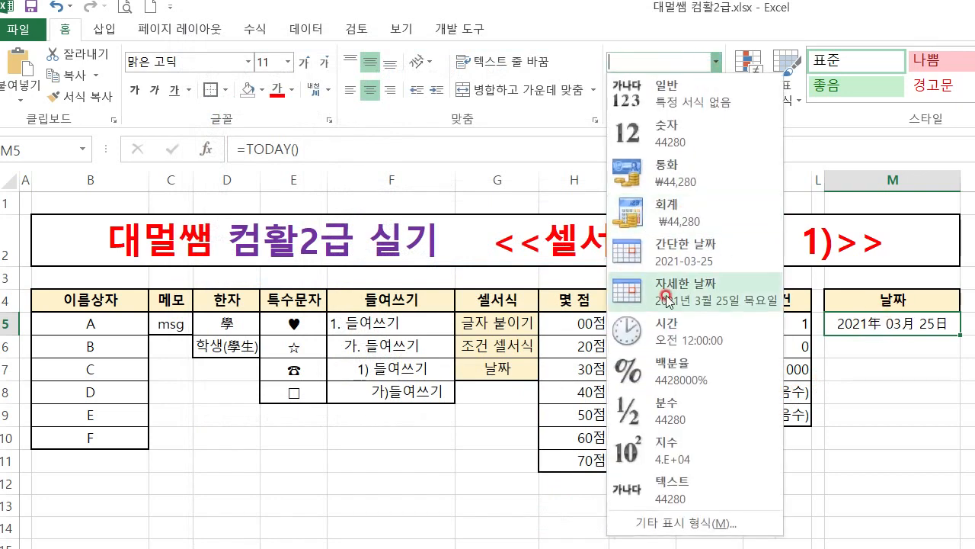
pyautogui.click(686, 521)
pyautogui.click(386, 187)
pyautogui.press('BackSpace')
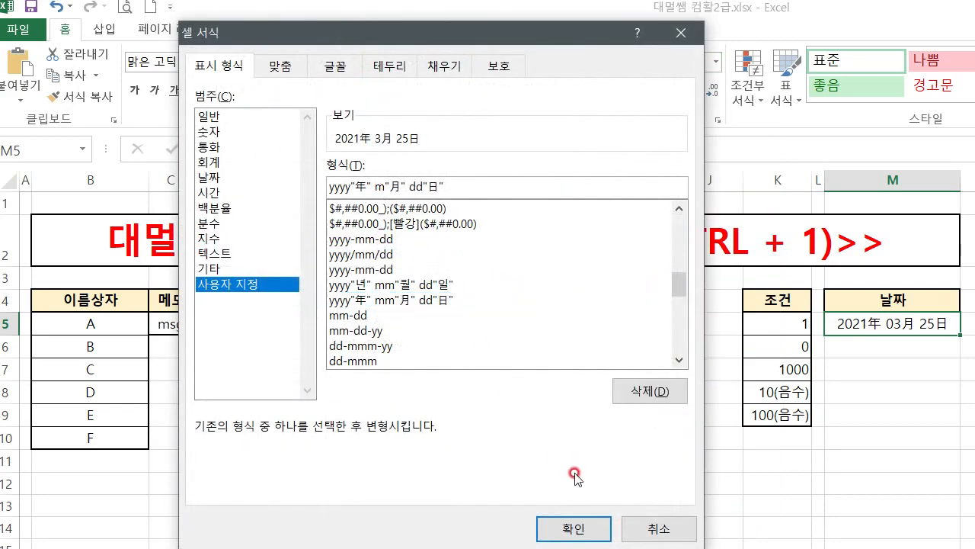
pyautogui.click(571, 527)
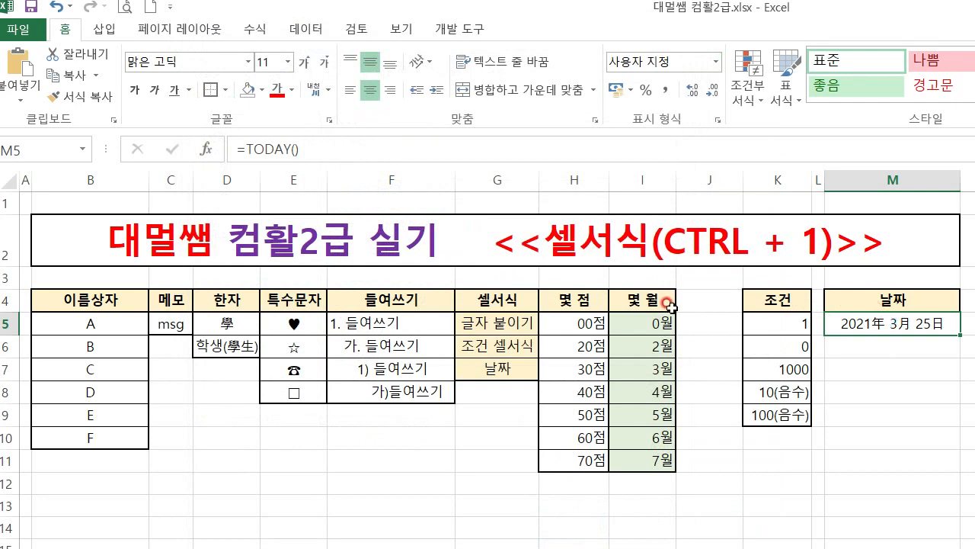
# Step: Restore the two-digit month code mm in M5's custom date format and apply it
pyautogui.hotkey('ctrl', '1')
pyautogui.click(374, 186)
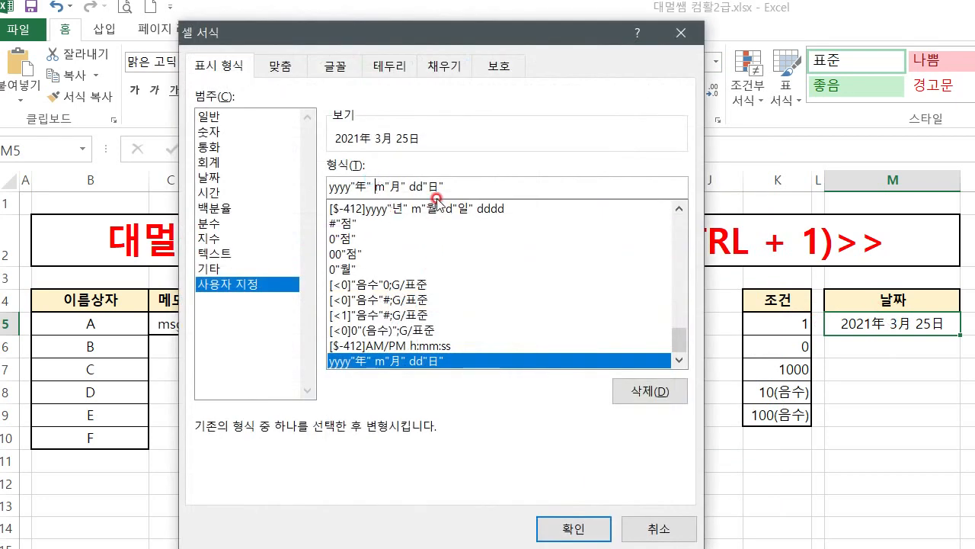
pyautogui.write('m')
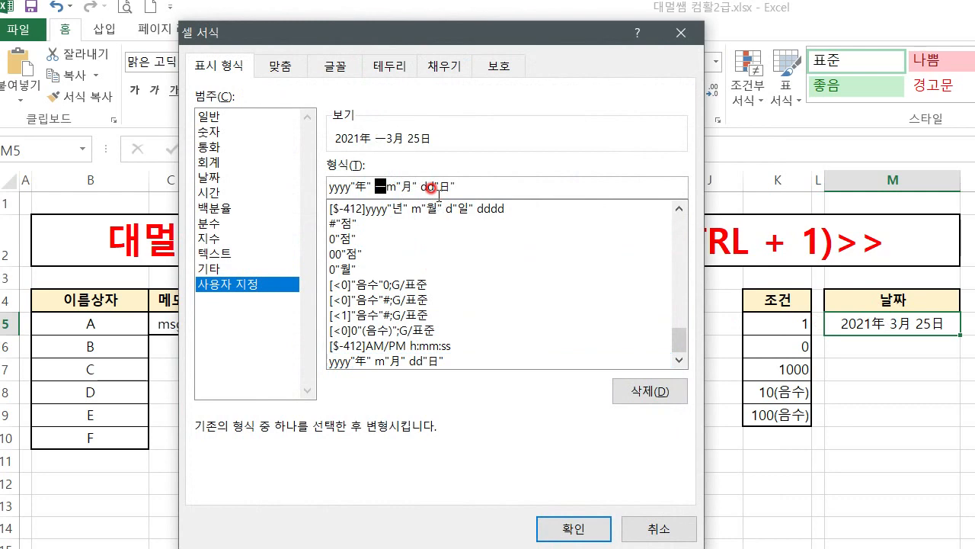
pyautogui.click(573, 526)
pyautogui.click(797, 489)
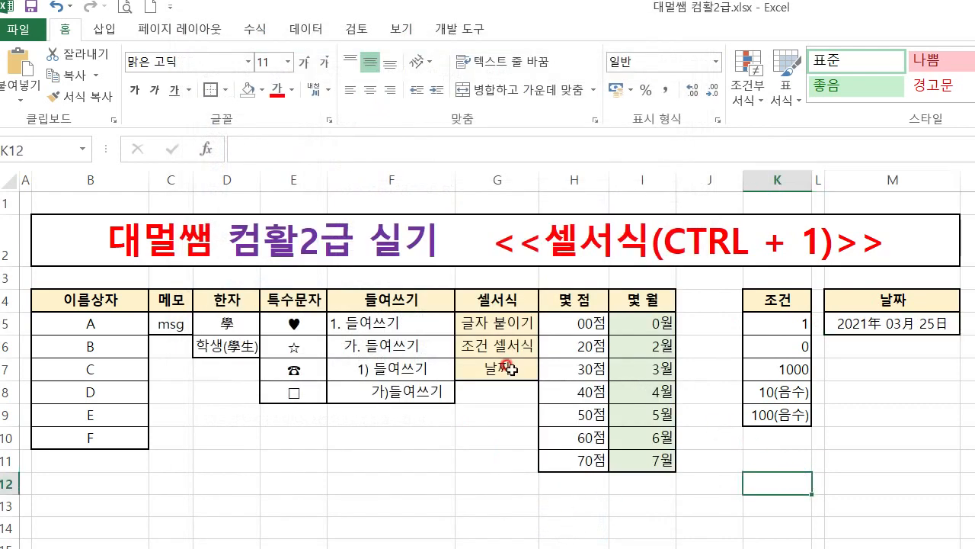